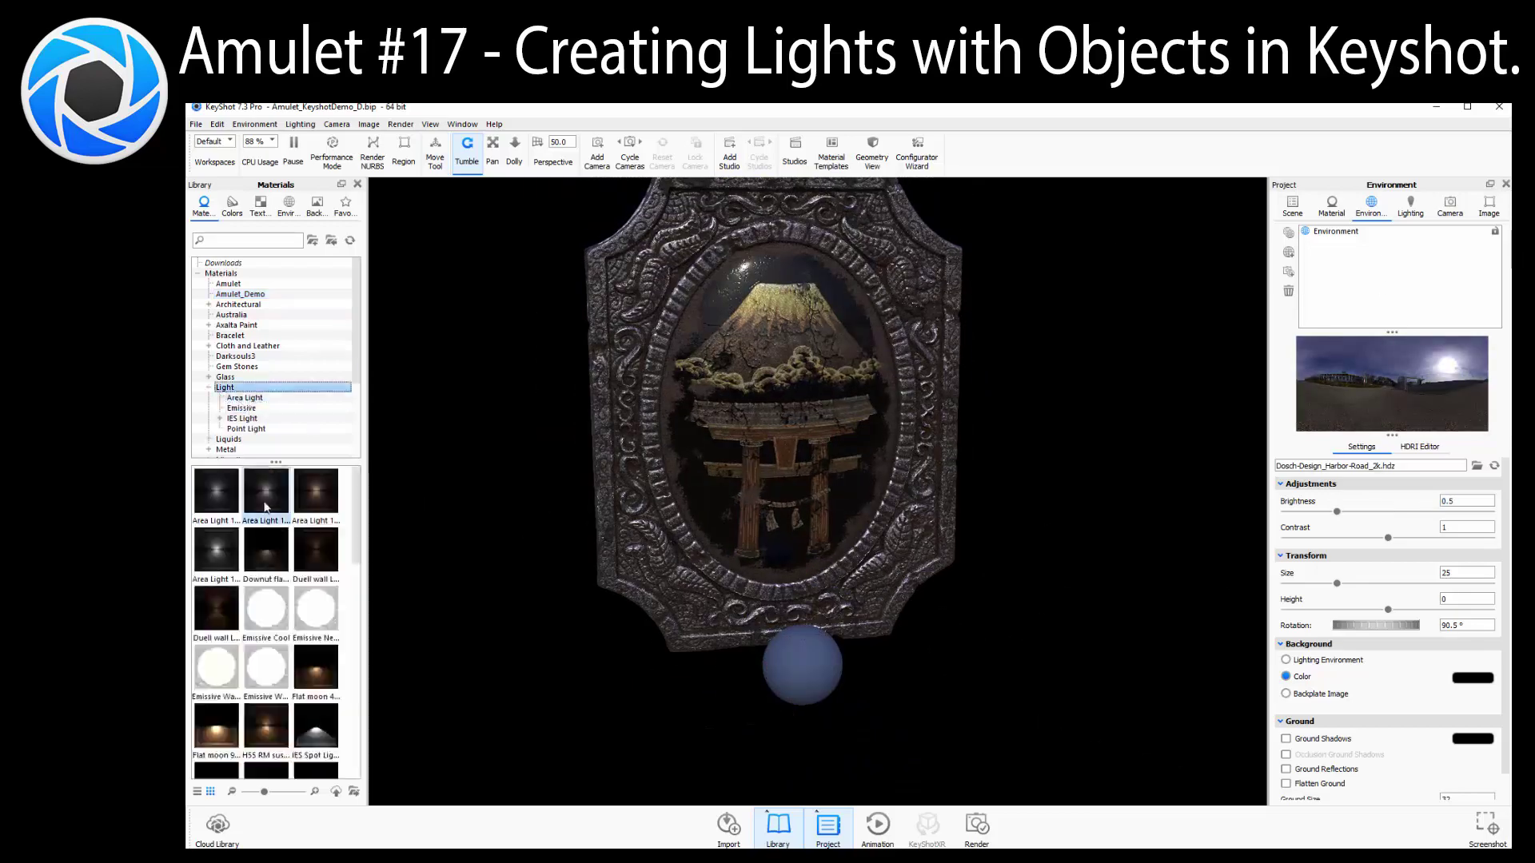
Apply the white Area Light material from the Library to the sphere beneath the amulet.
drag(266, 506, 801, 665)
double_click(807, 666)
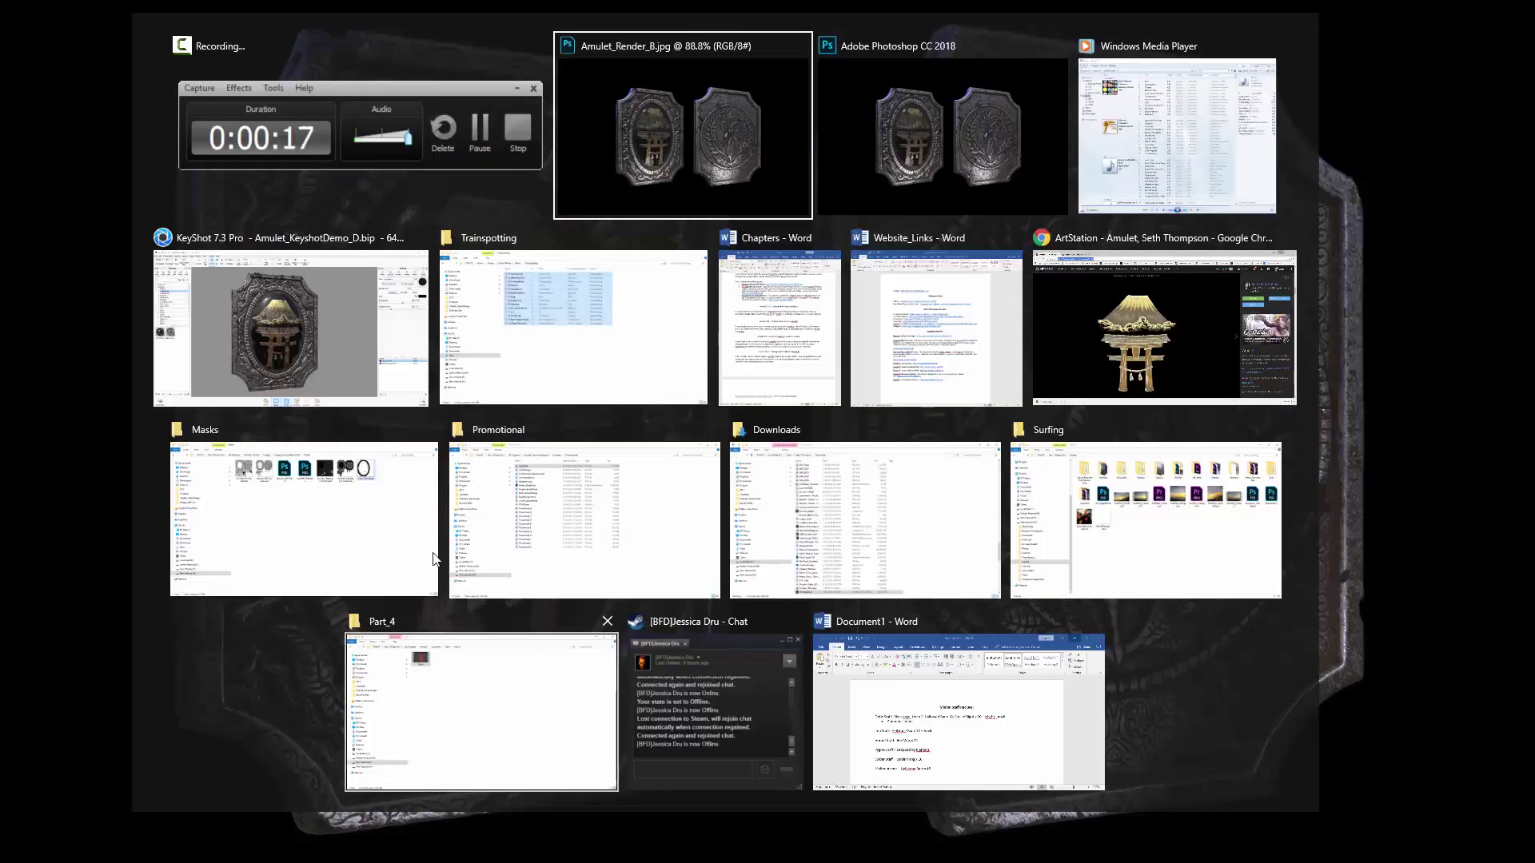
Back in KeyShot, set the Environment background colour to black (0,0,0).
click(292, 330)
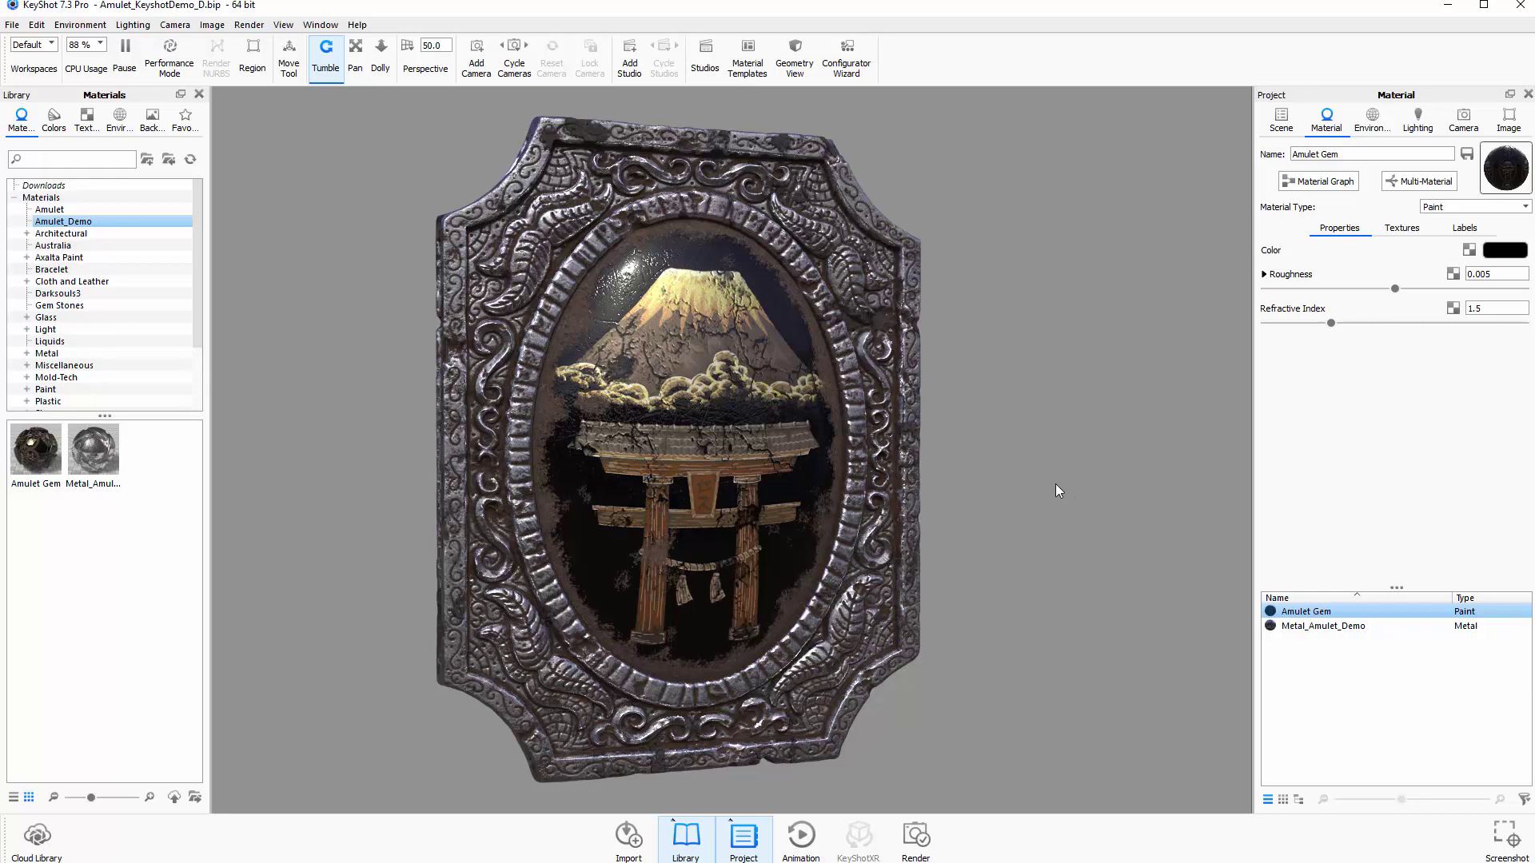
click(1370, 133)
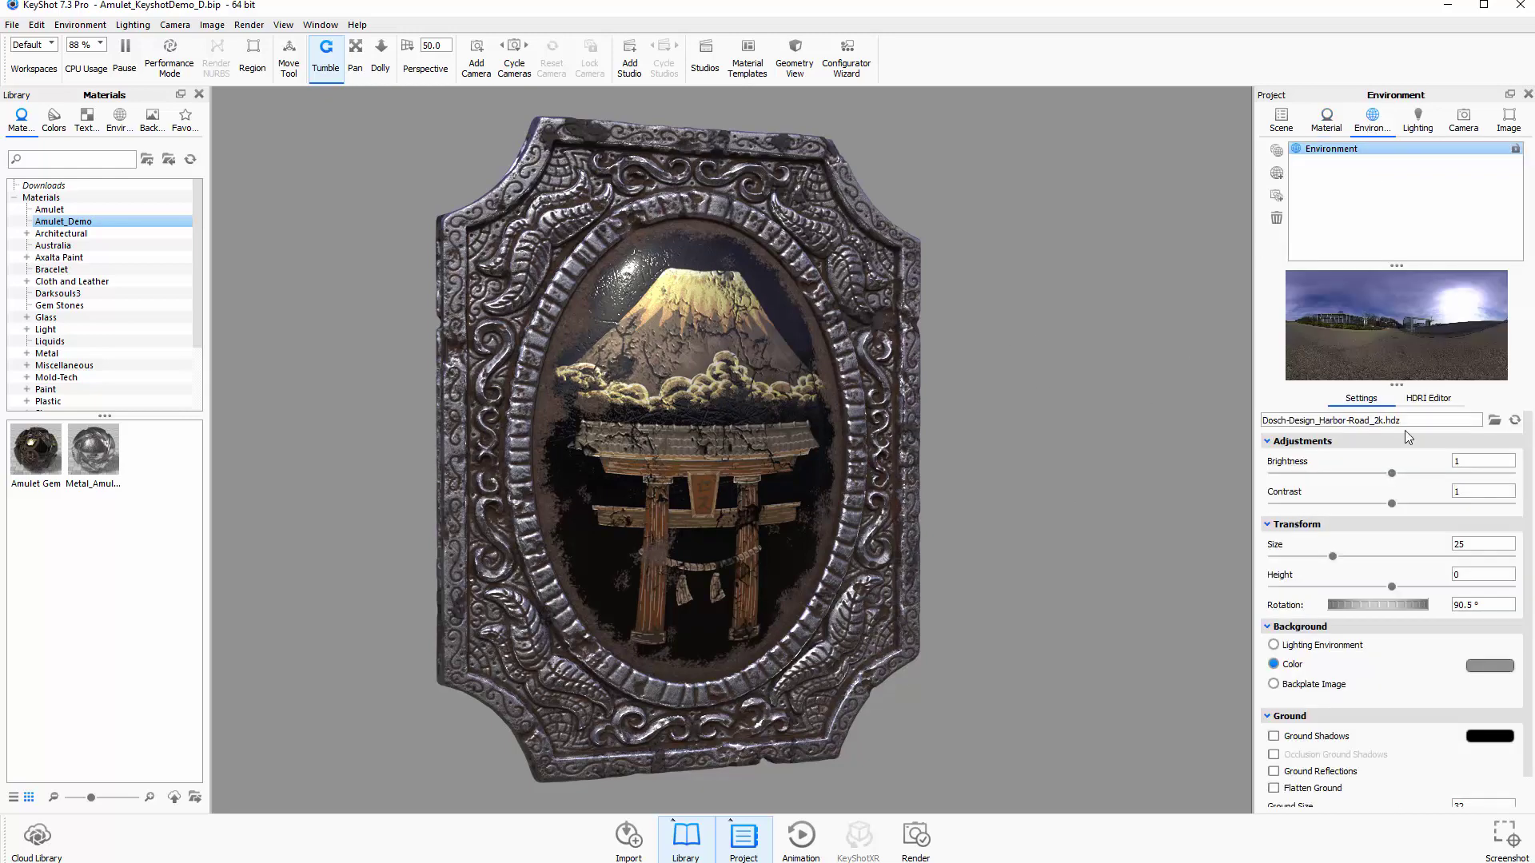
click(1488, 665)
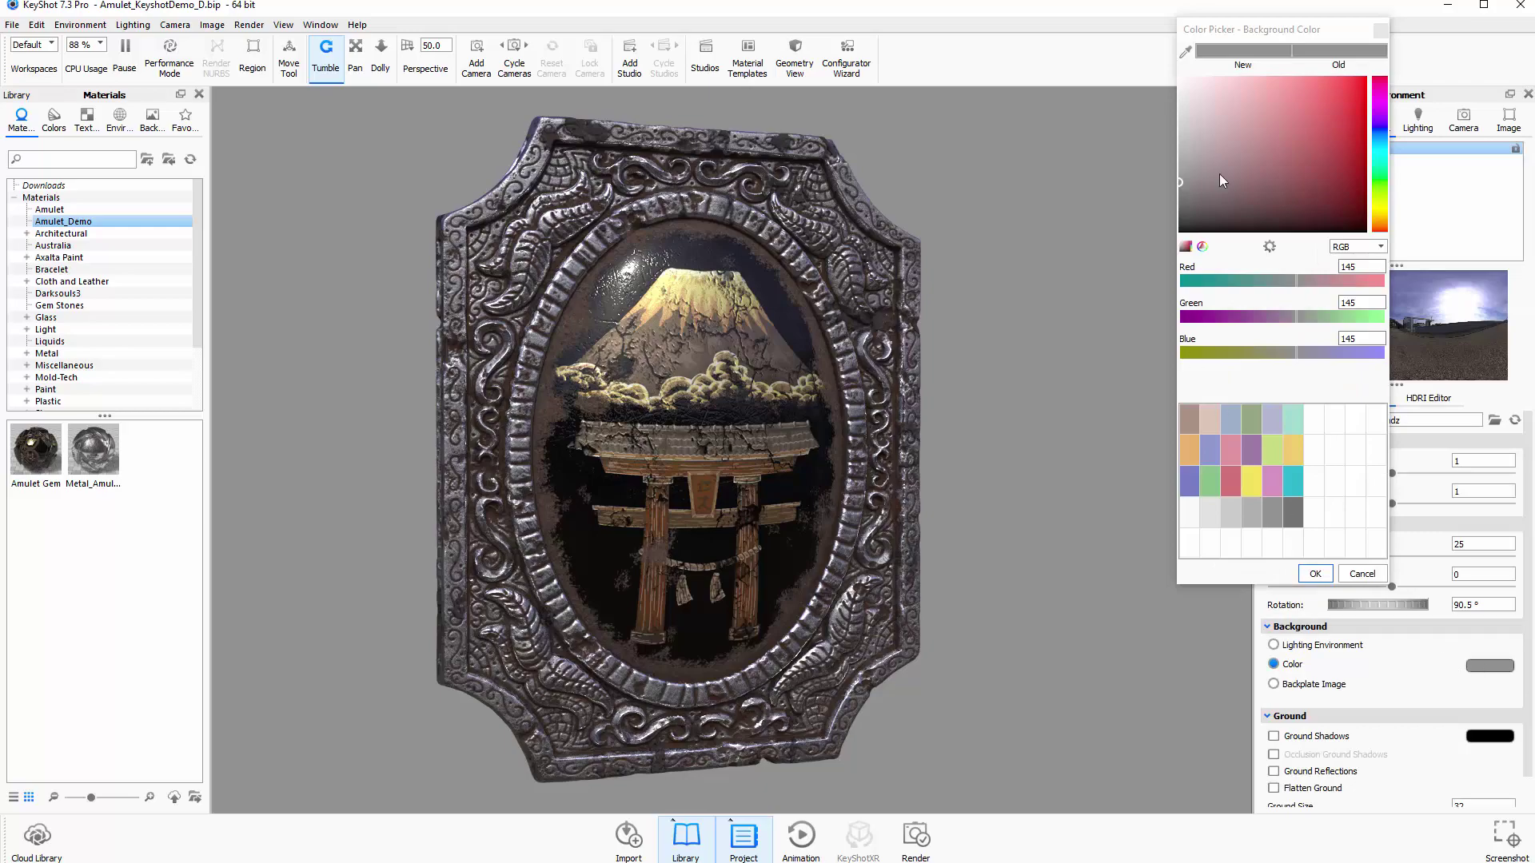
drag(1219, 174, 1124, 270)
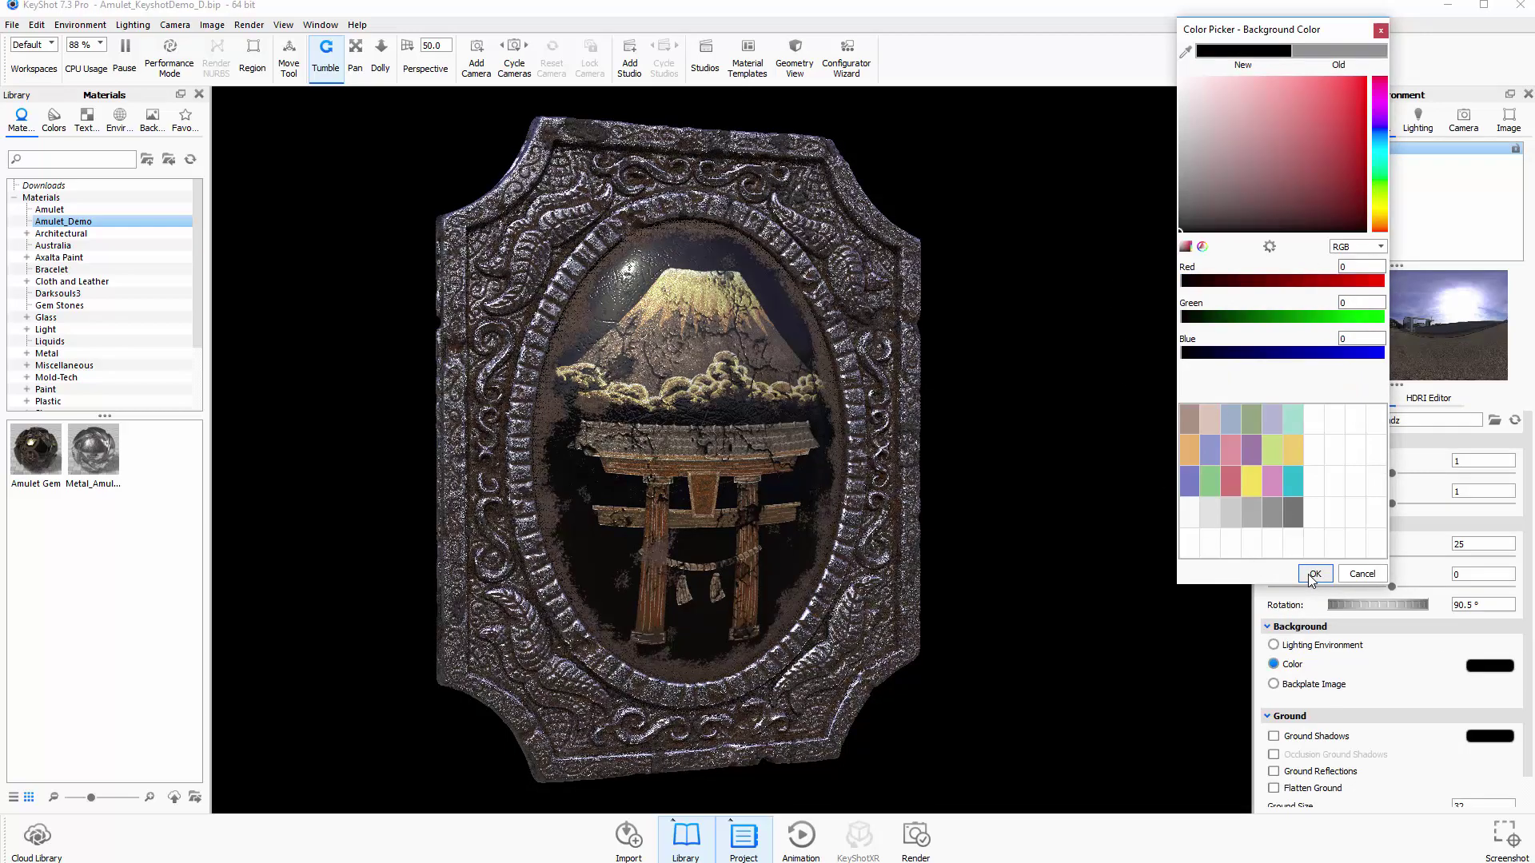
click(1313, 574)
drag(1018, 490, 1082, 477)
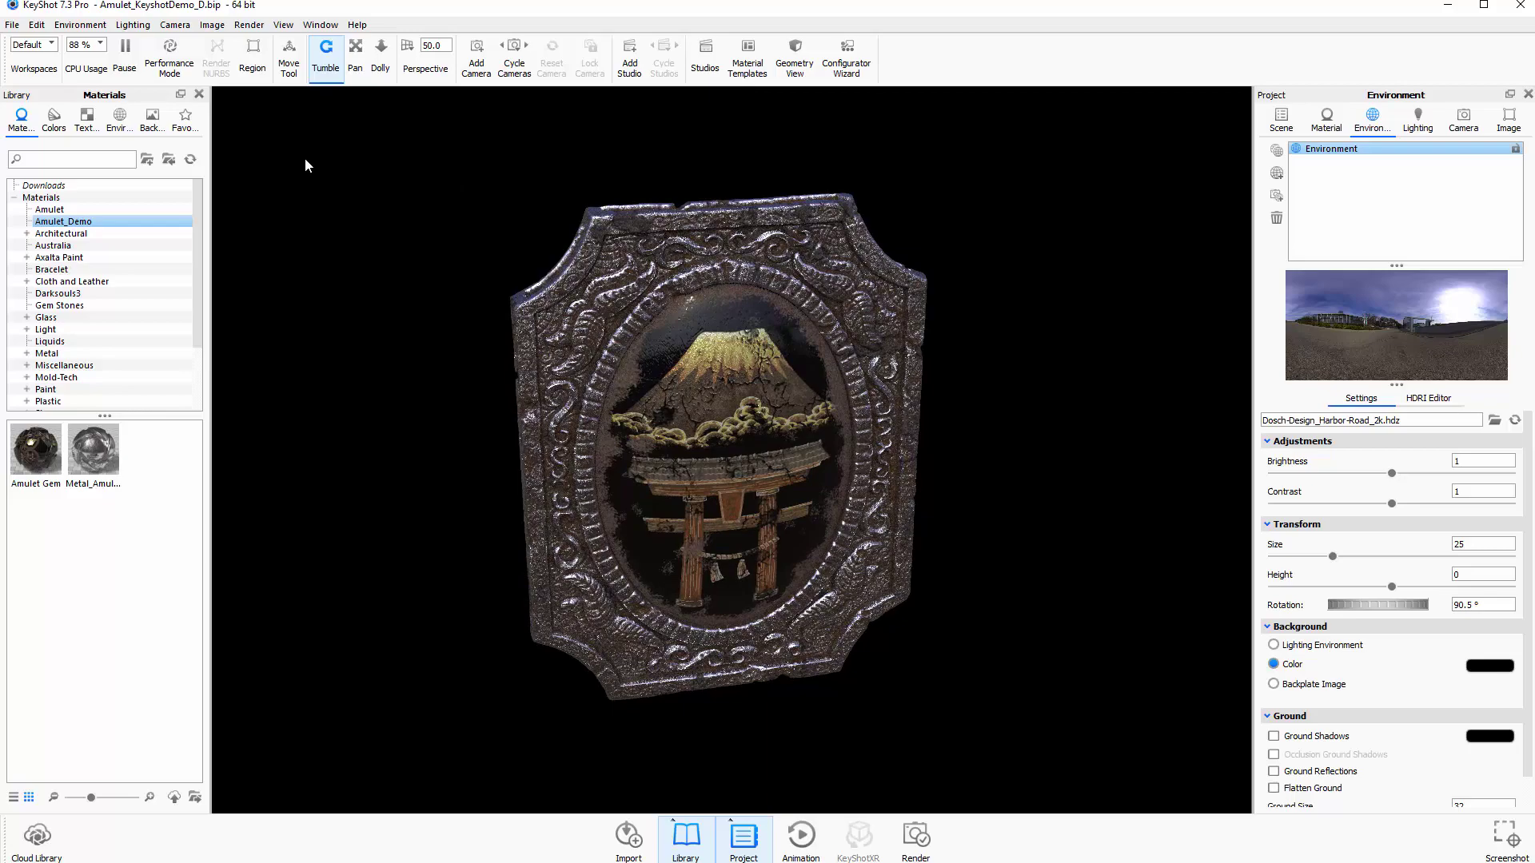
mouse_move(1135, 377)
mouse_down()
mouse_move(1096, 358)
mouse_move(1142, 350)
mouse_up()
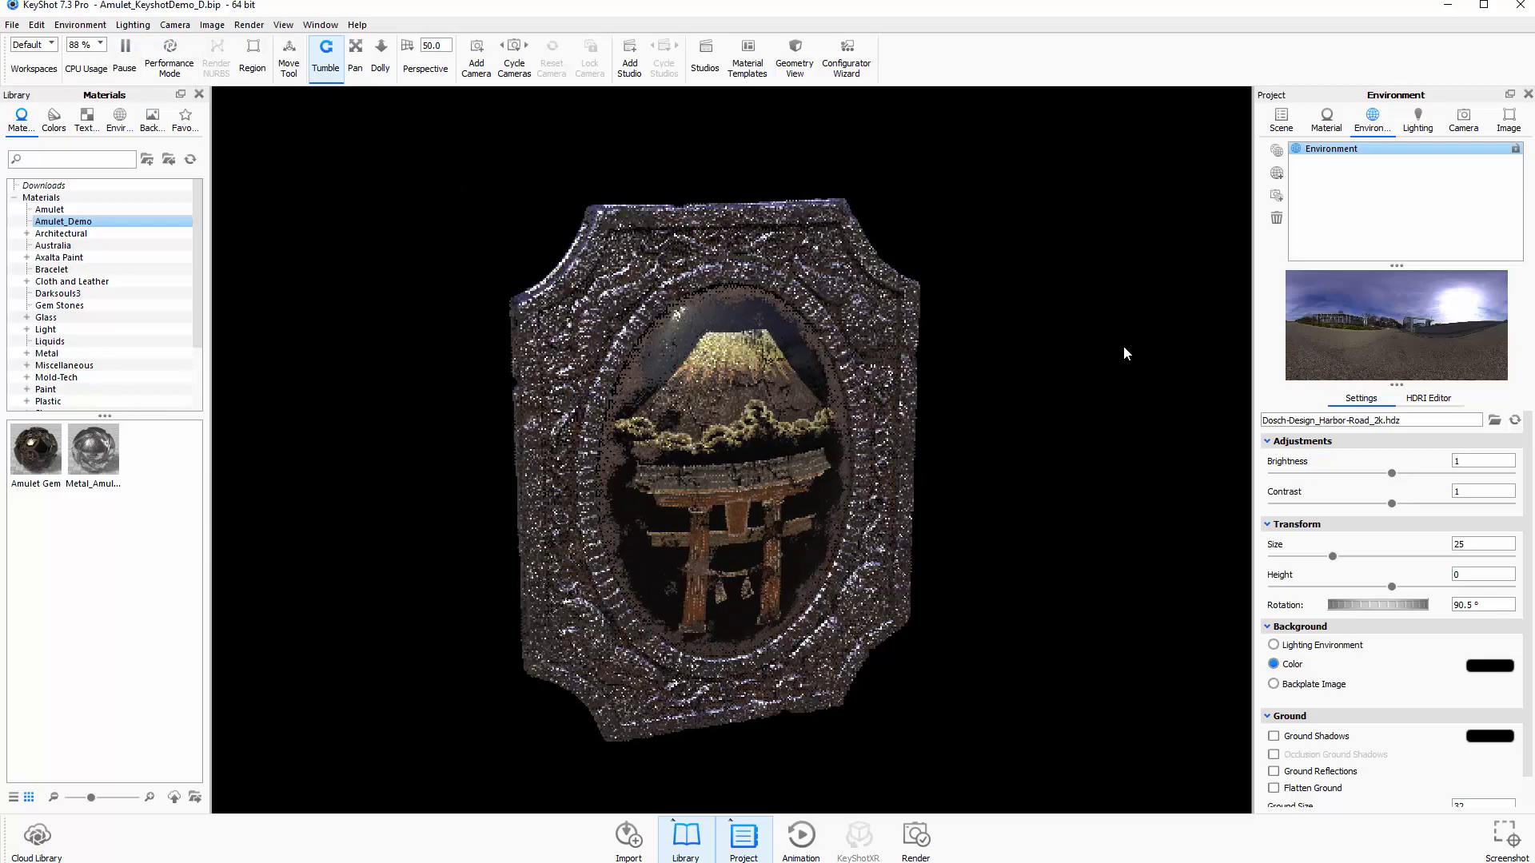
Add a Sphere primitive from Edit > Add Geometry.
click(12, 24)
click(35, 25)
click(36, 26)
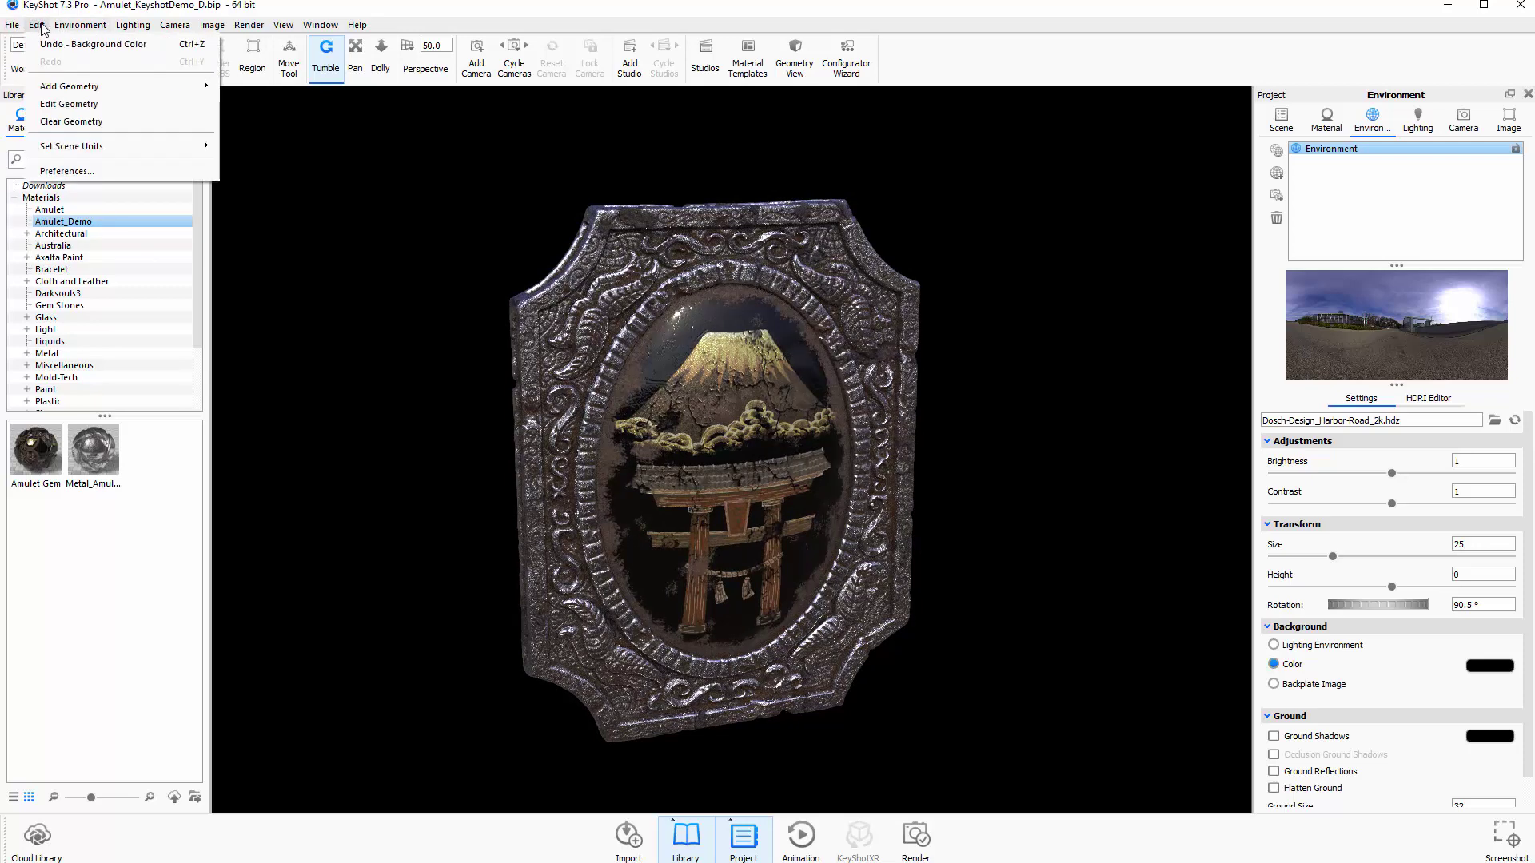
mouse_move(56, 88)
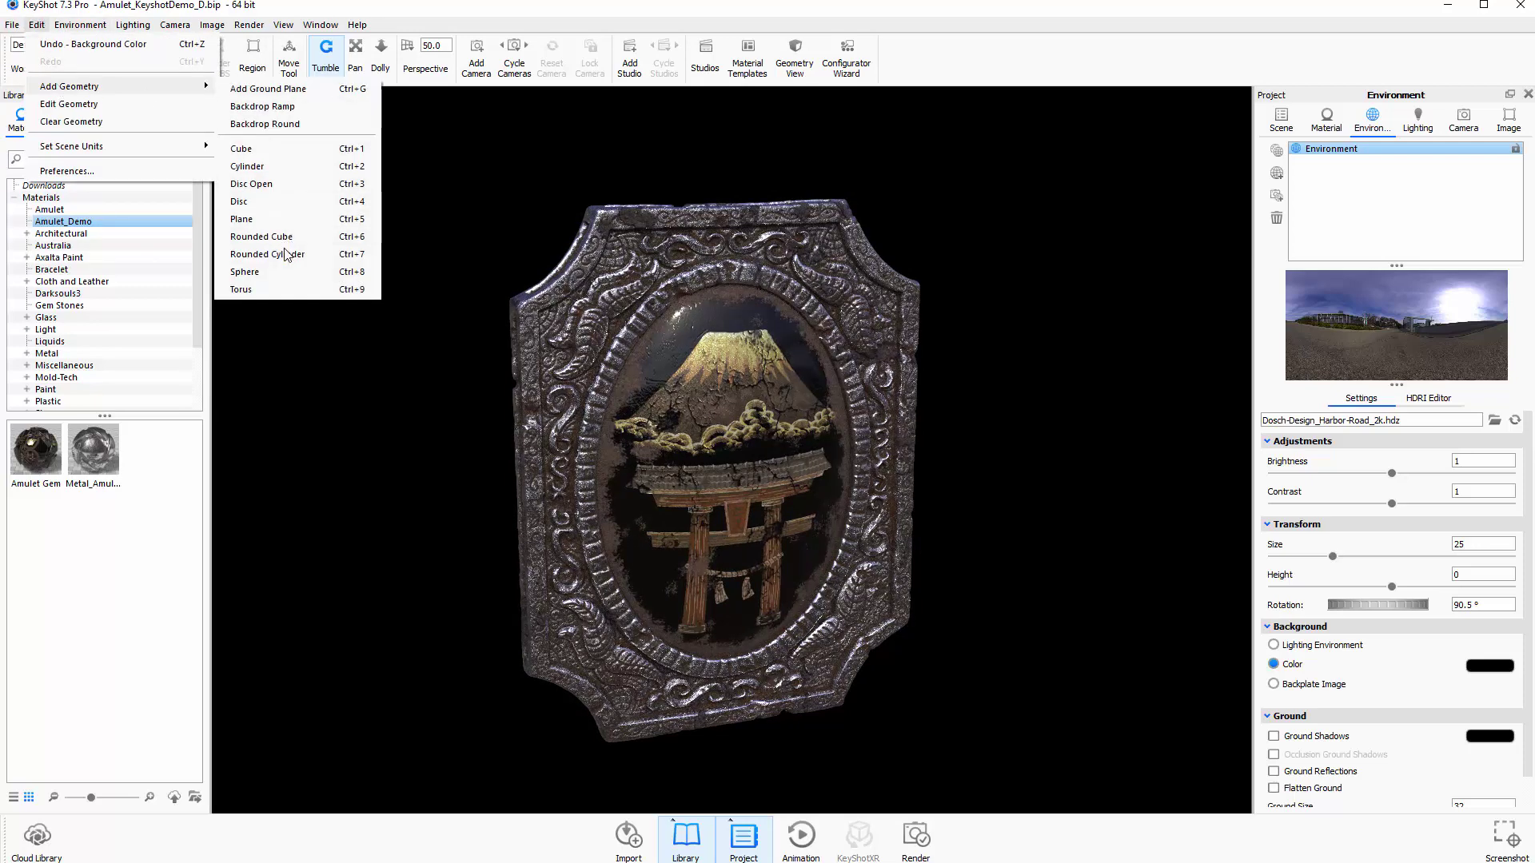
click(286, 280)
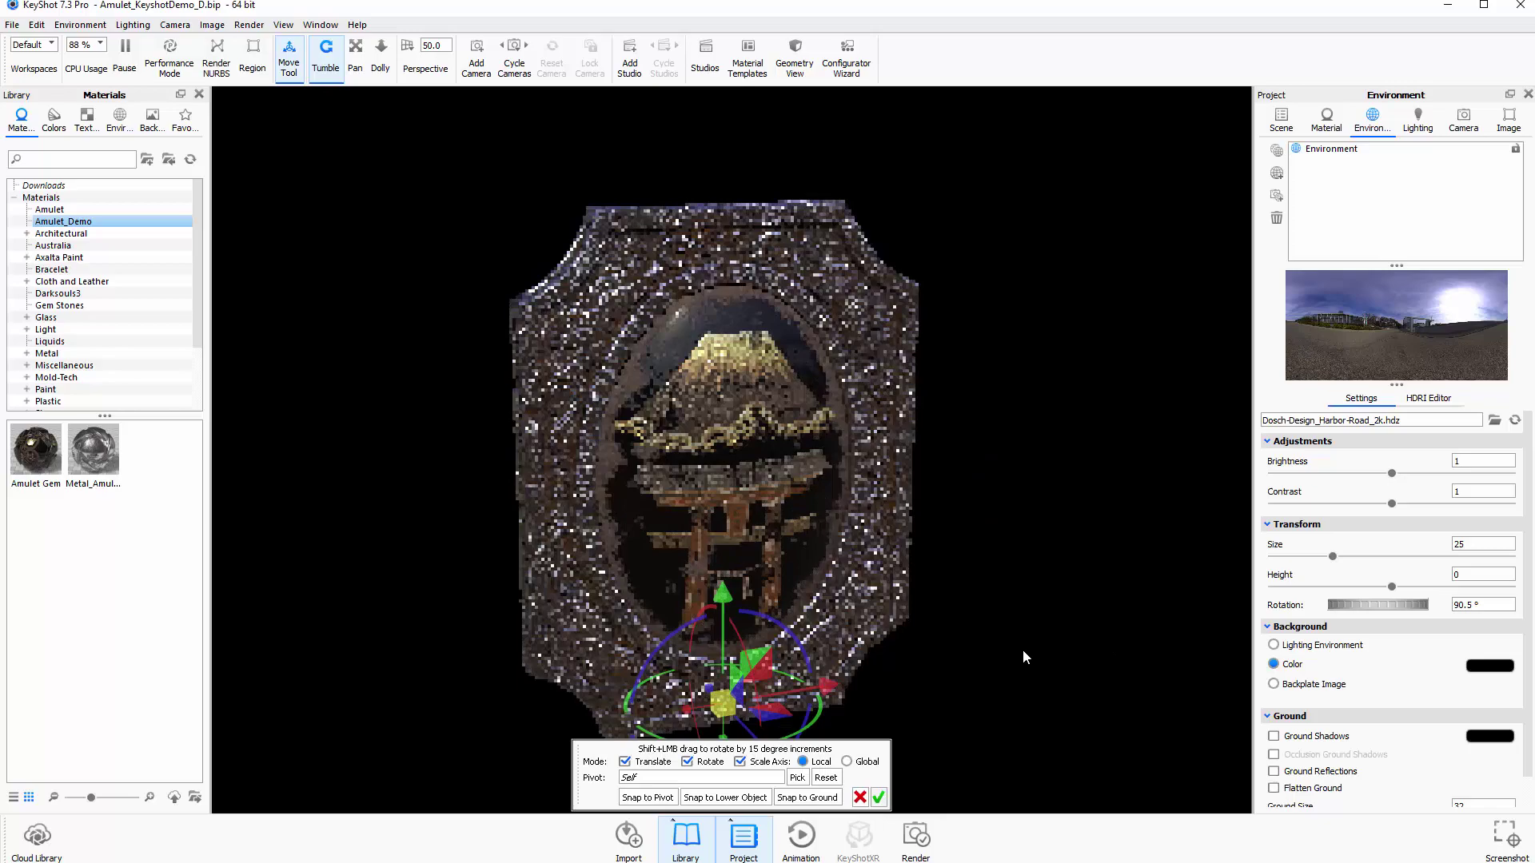
Orbit around the amulet and push the sphere back in depth behind it.
drag(1071, 685, 848, 512)
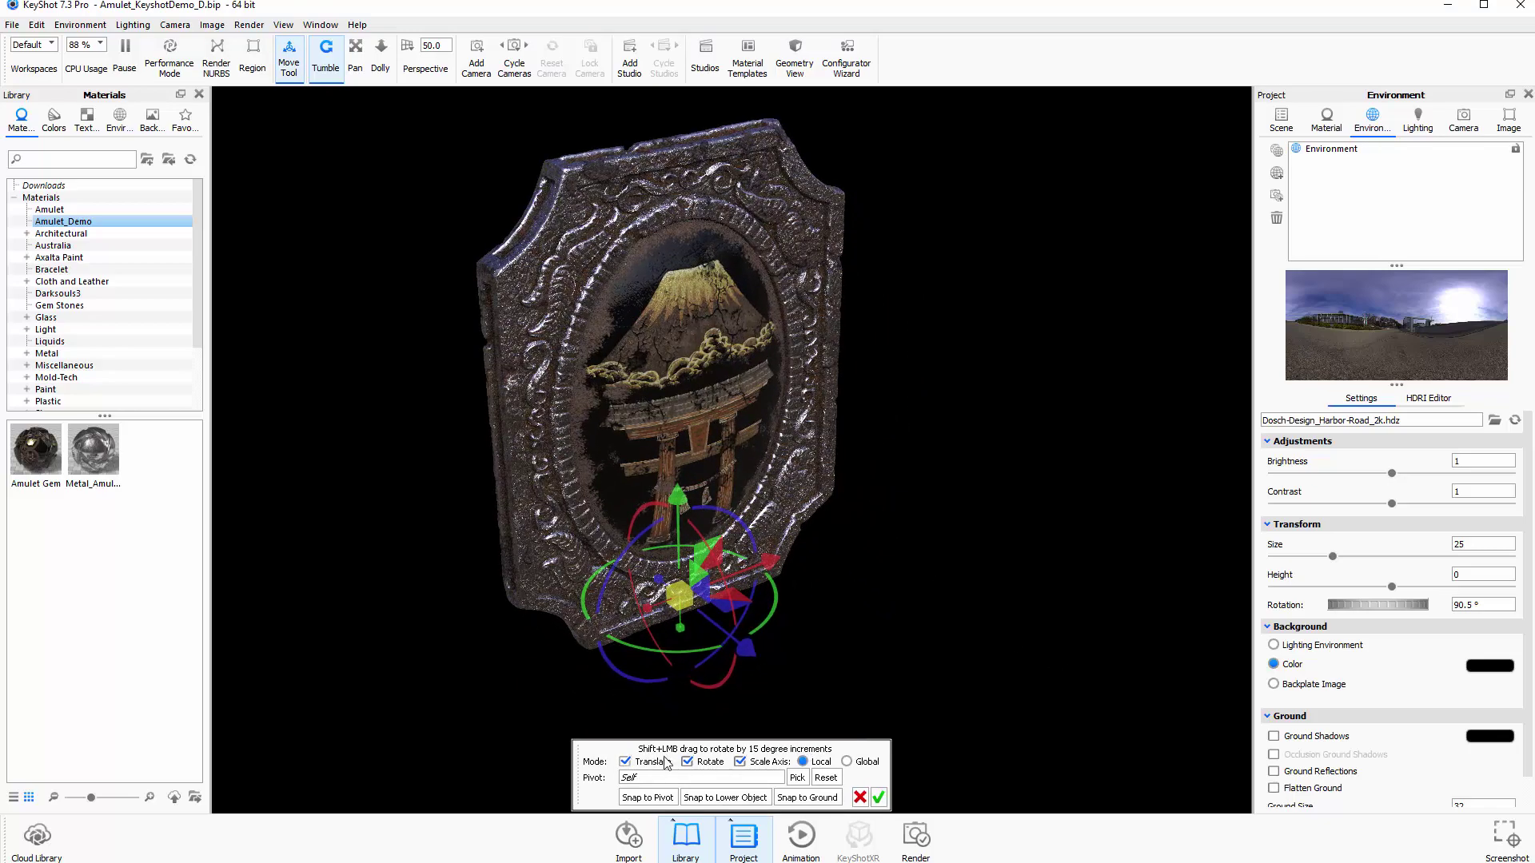
drag(972, 598, 874, 626)
drag(761, 640, 839, 439)
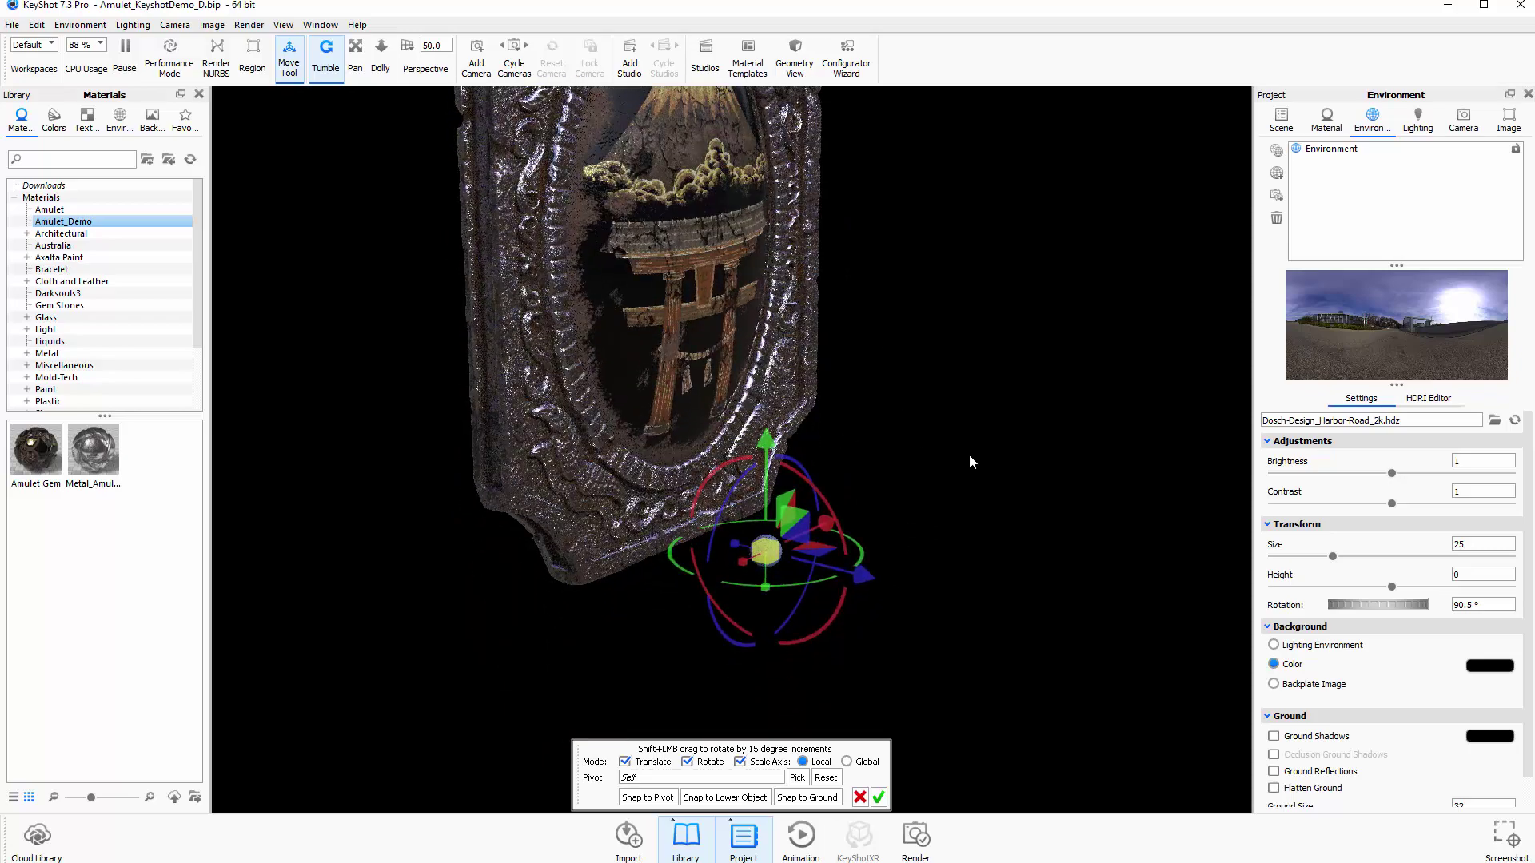
drag(965, 534, 519, 586)
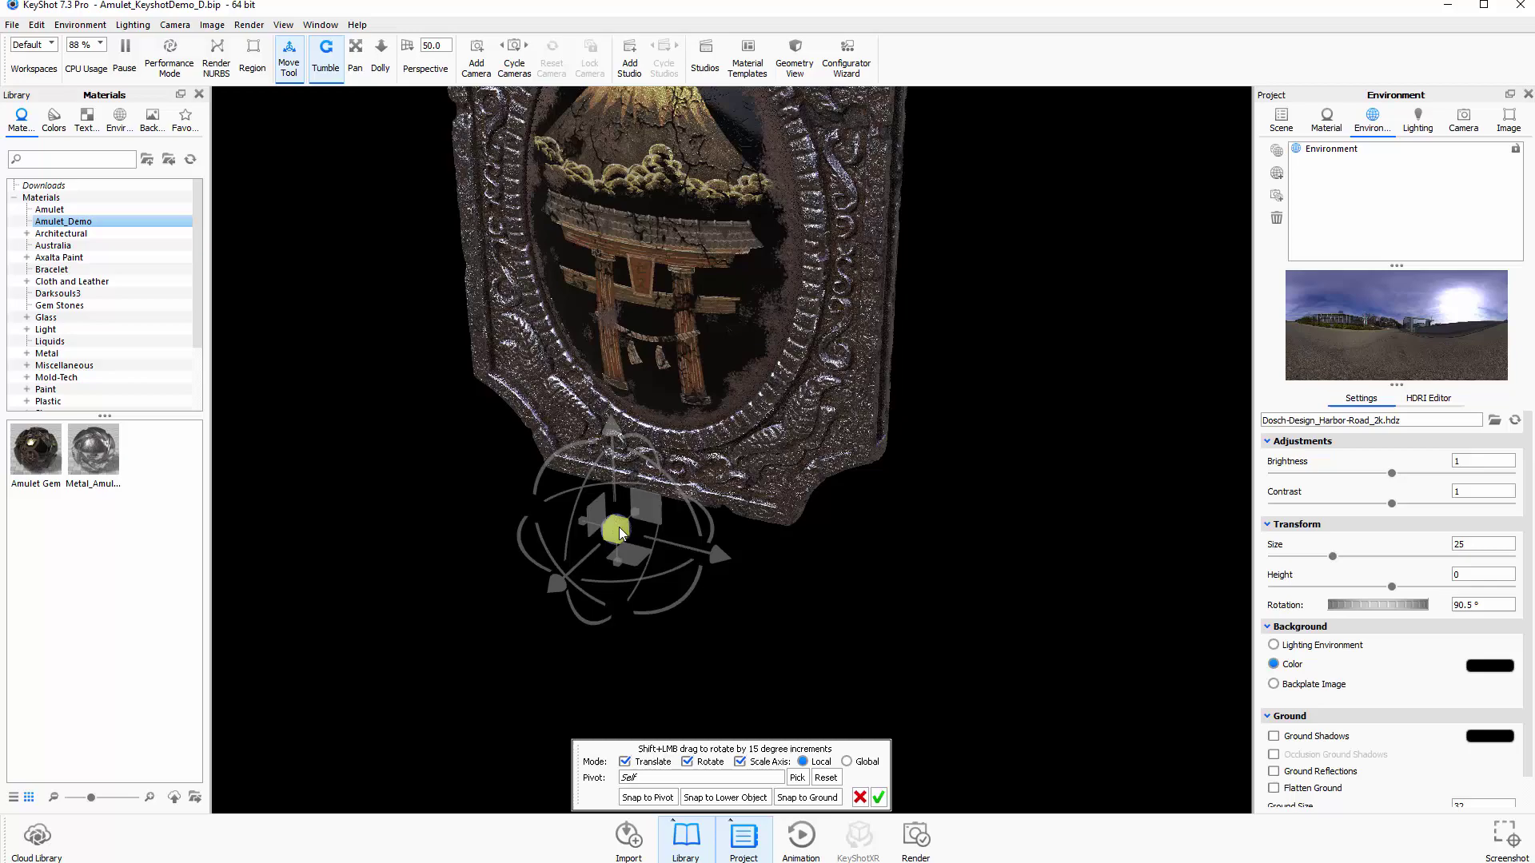
Slide the sphere left and right until it sits centred below the amulet's bottom edge.
drag(618, 526, 1185, 6)
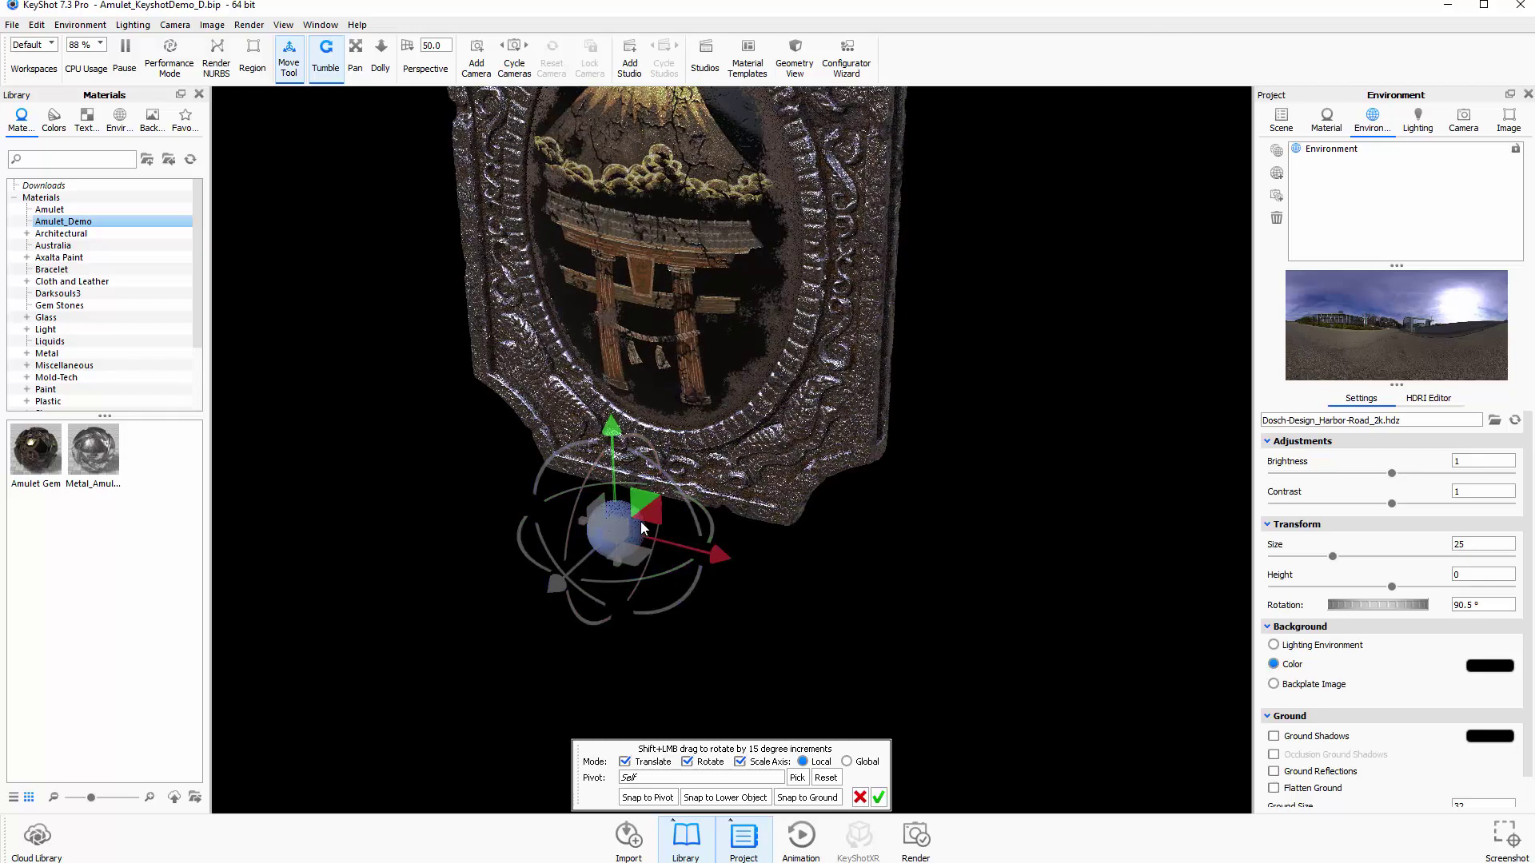
drag(617, 526, 1087, 595)
drag(673, 552, 607, 567)
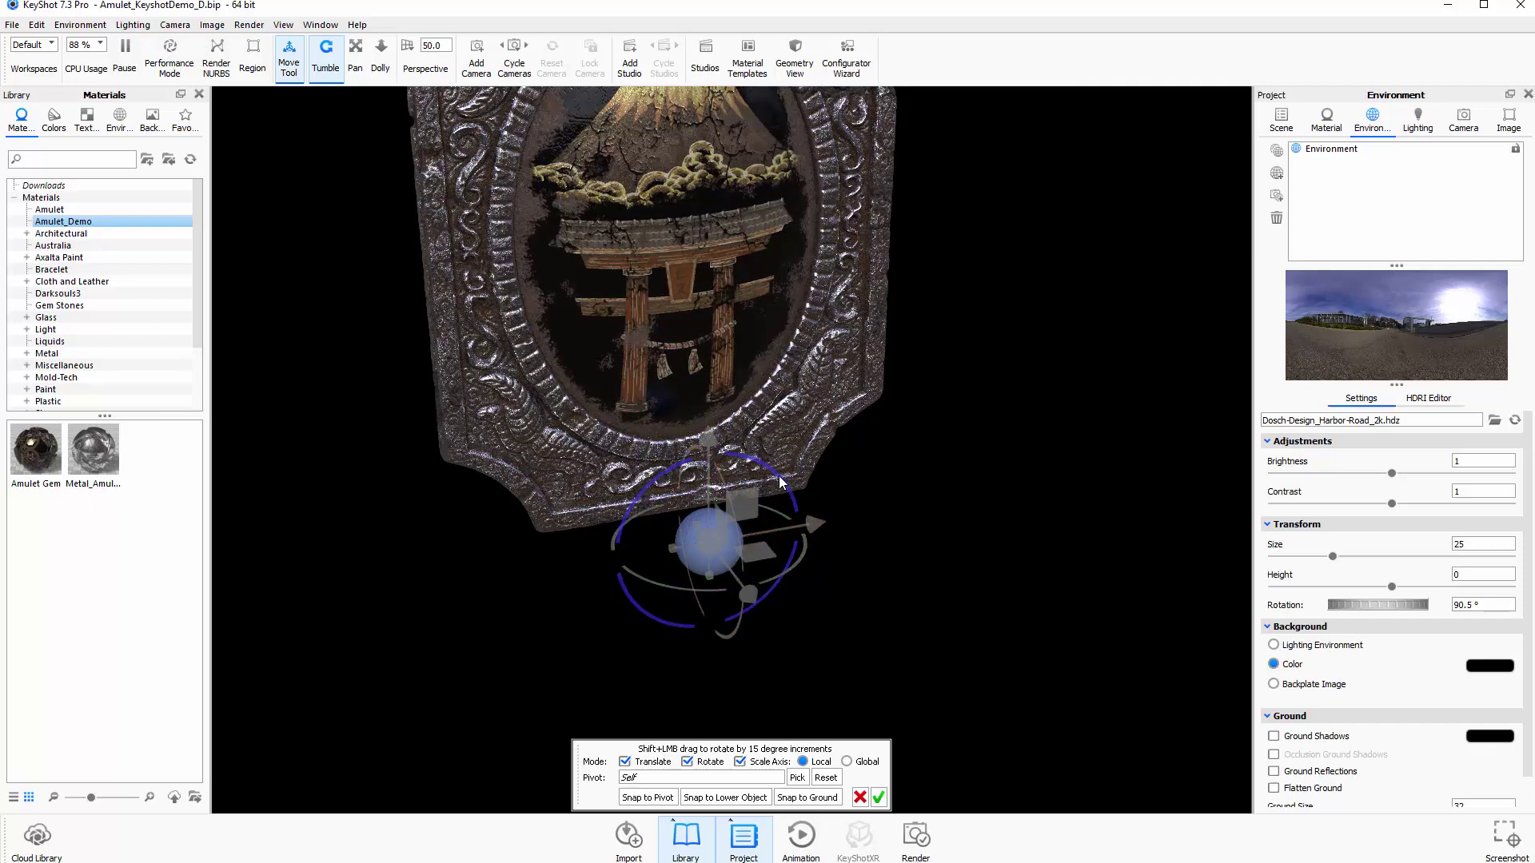
mouse_move(780, 482)
mouse_down()
mouse_move(710, 453)
mouse_move(751, 479)
mouse_up()
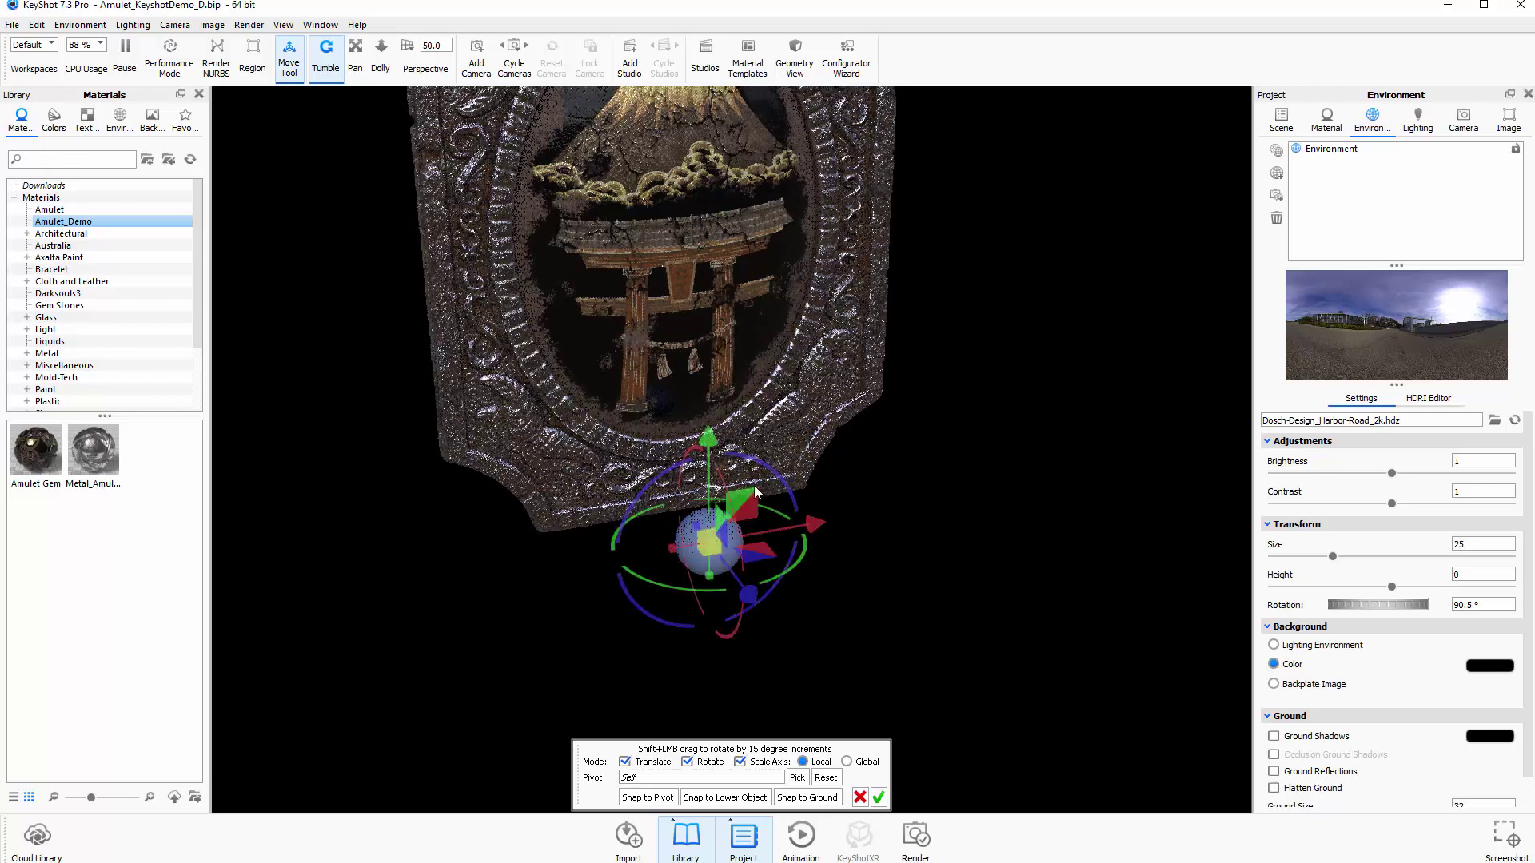
drag(814, 524, 922, 515)
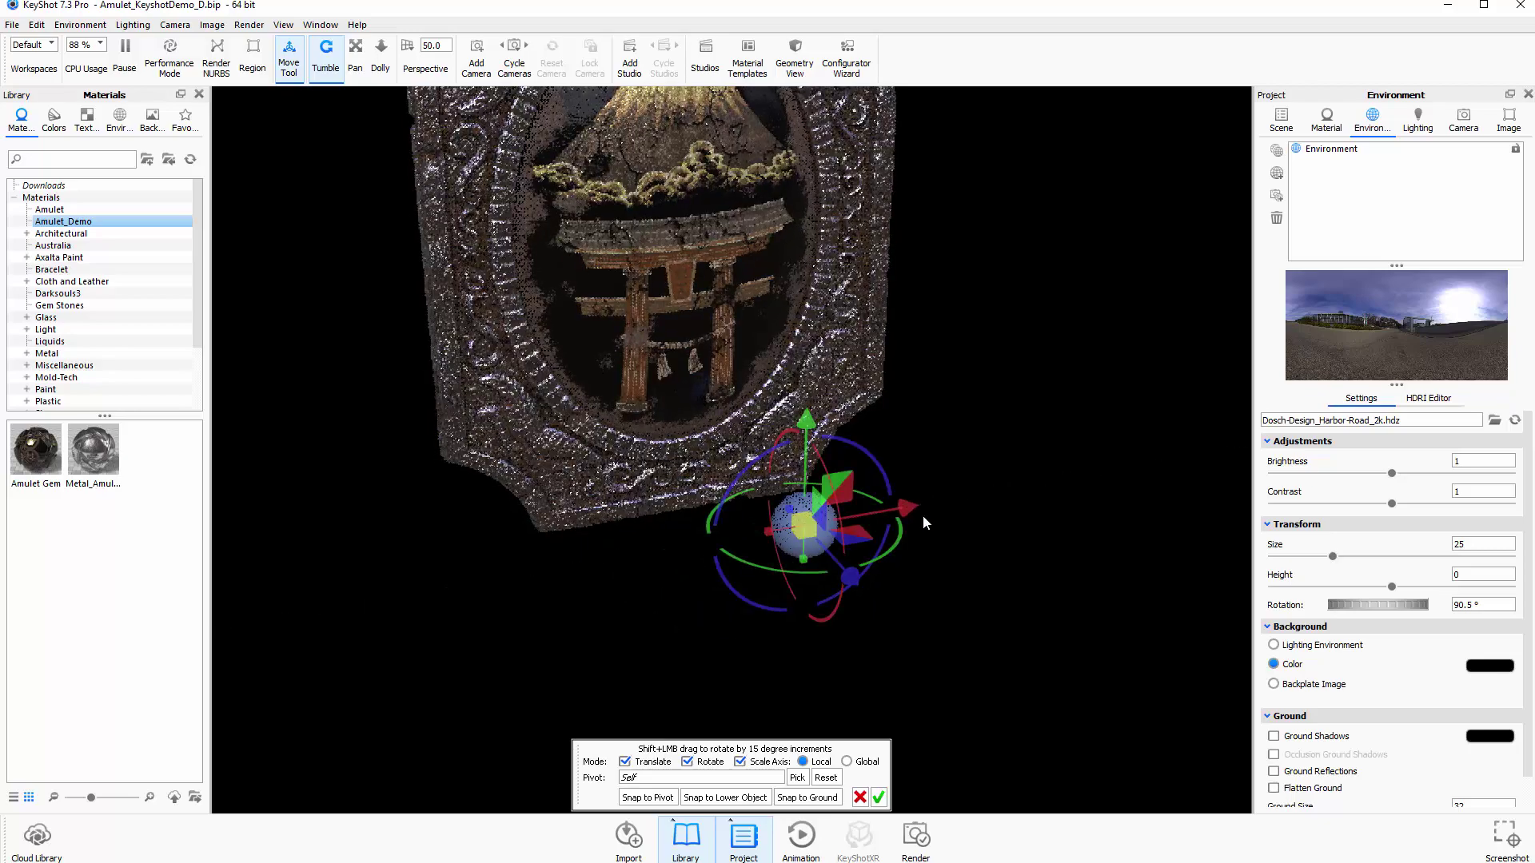
drag(1021, 559, 741, 411)
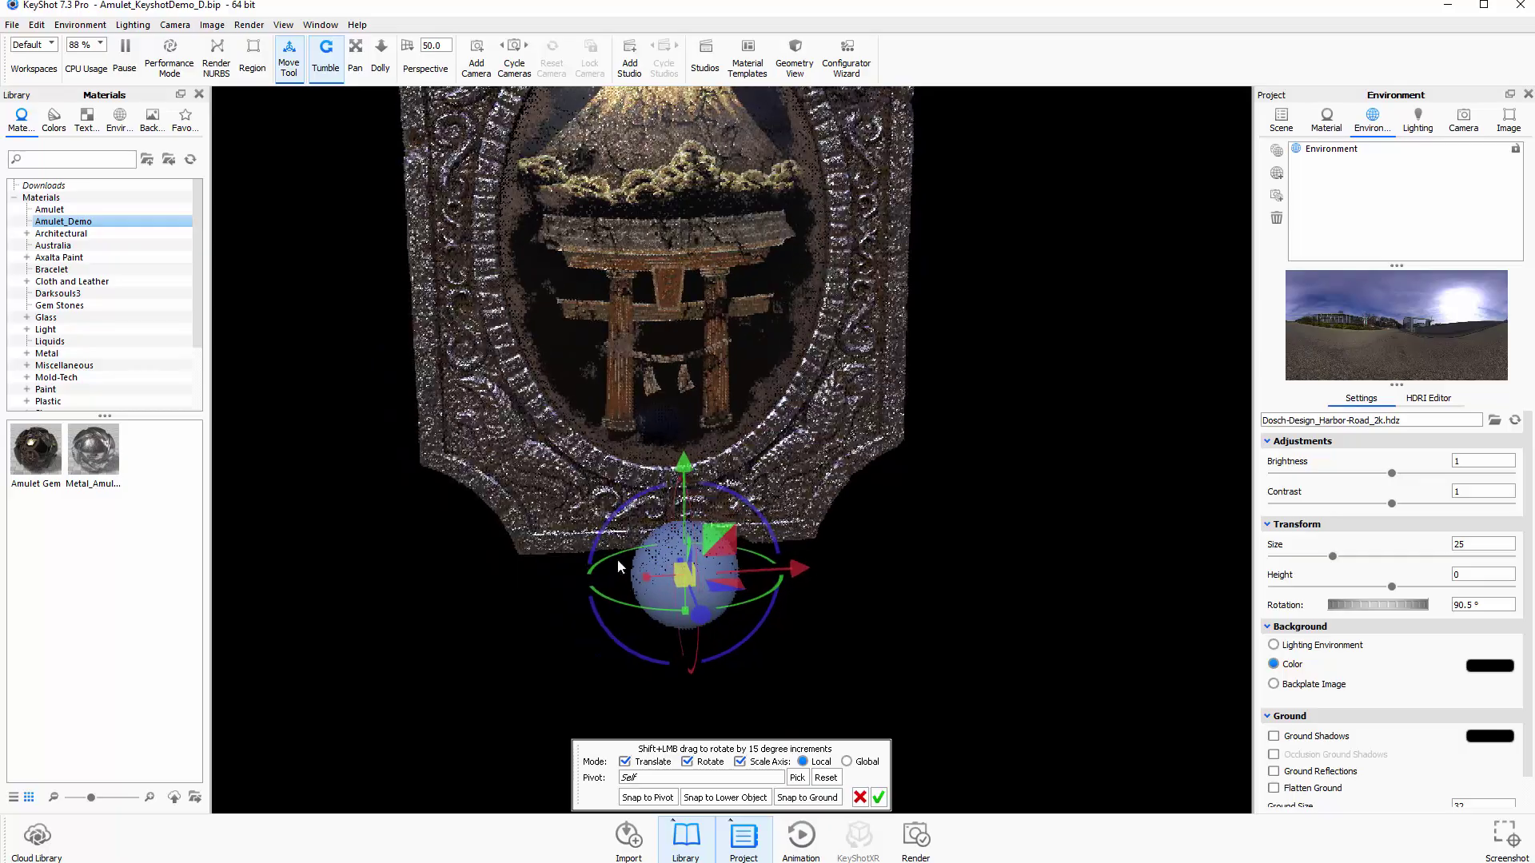
drag(617, 560, 925, 656)
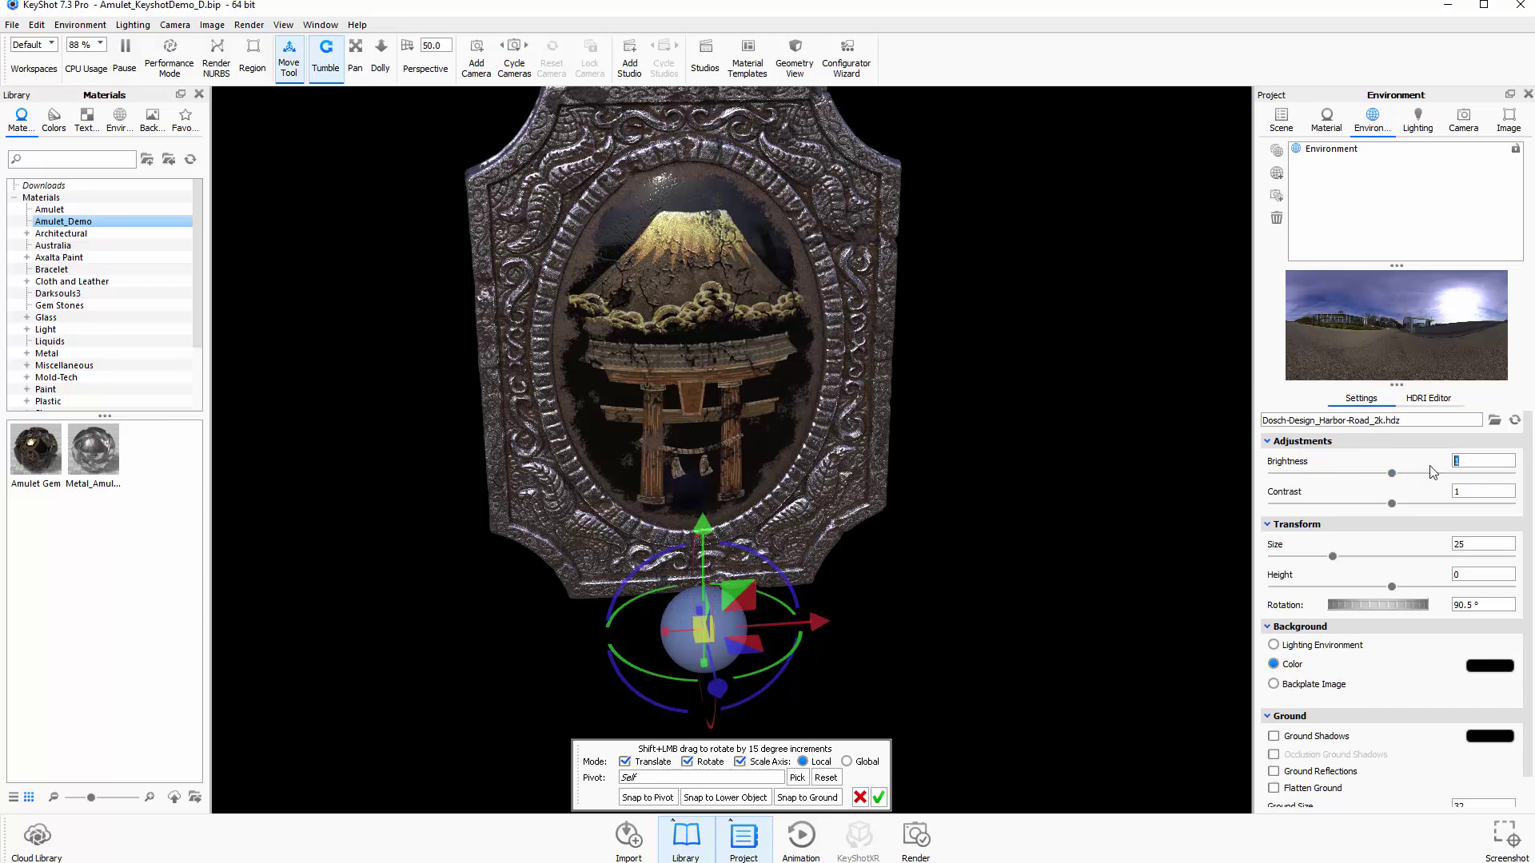
Set environment brightness to 0.5 and confirm the sphere's Move Tool placement.
key(Return)
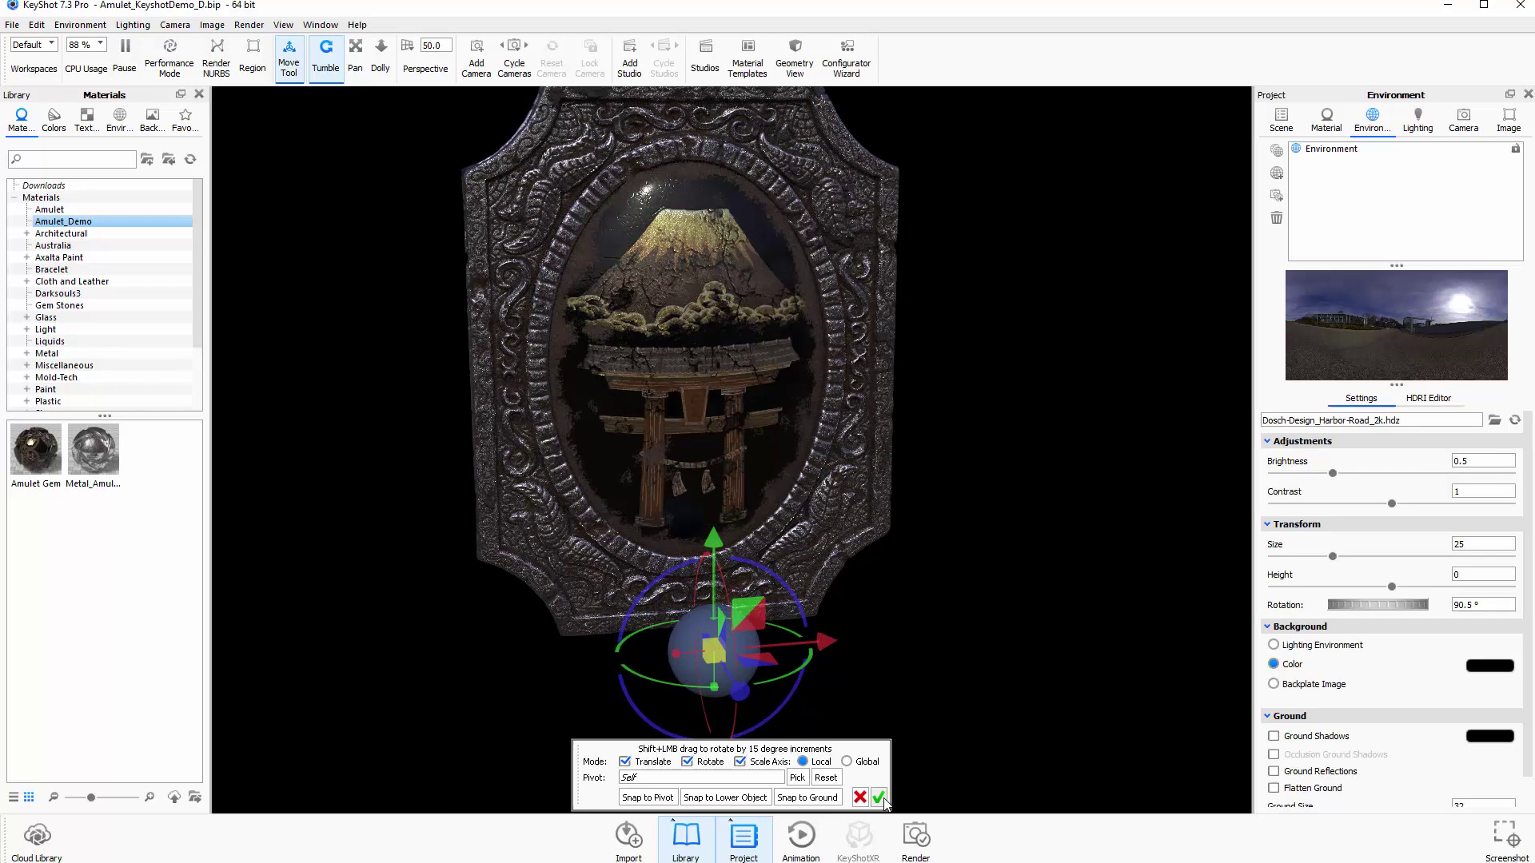
click(880, 798)
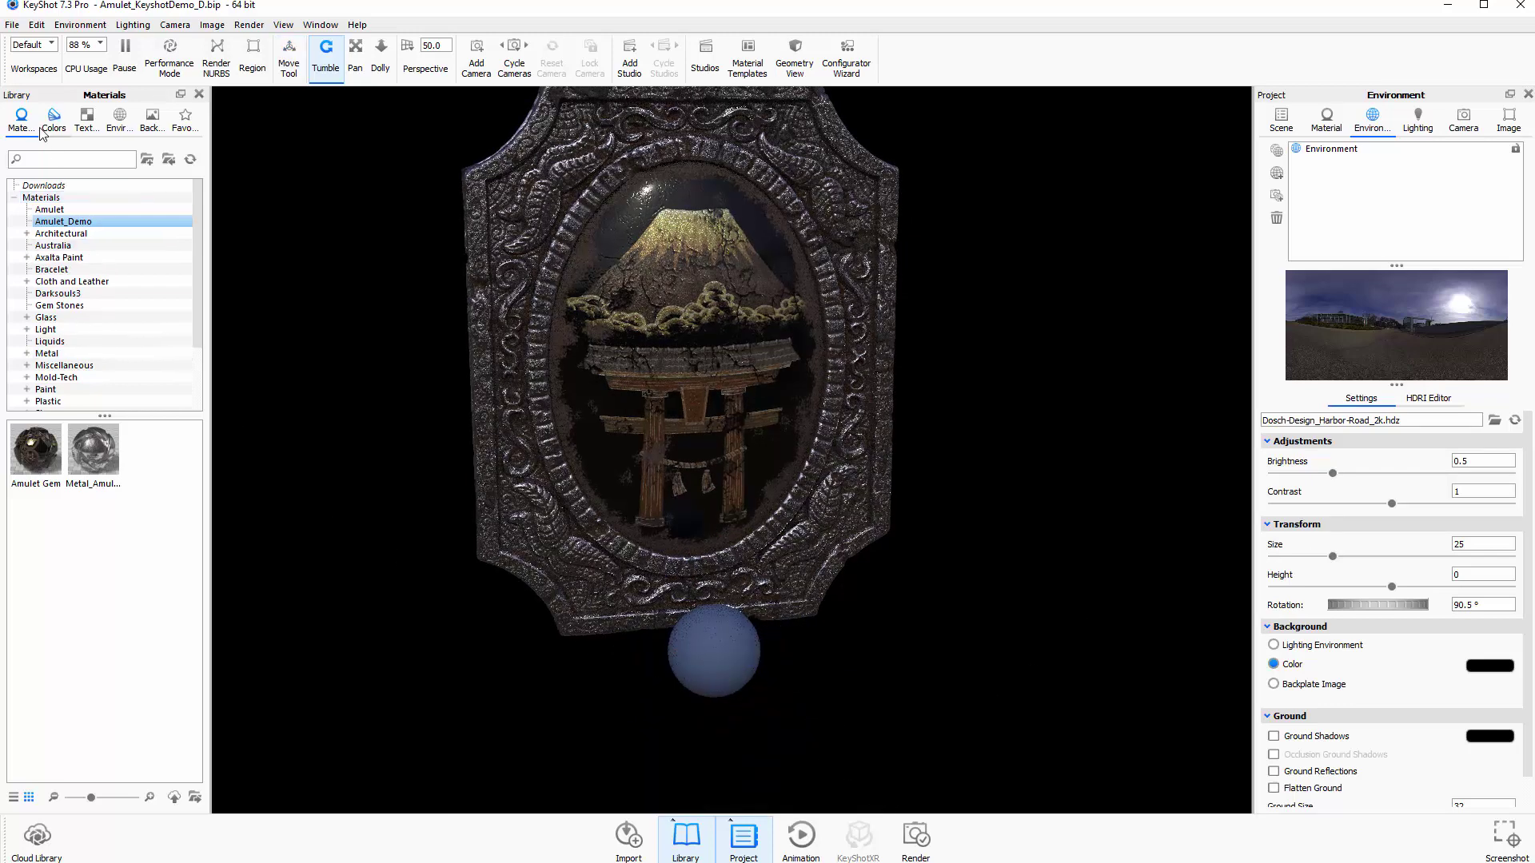
Browse the Area Light, Emissive and IES Light presets, then list all Light presets by name.
click(45, 329)
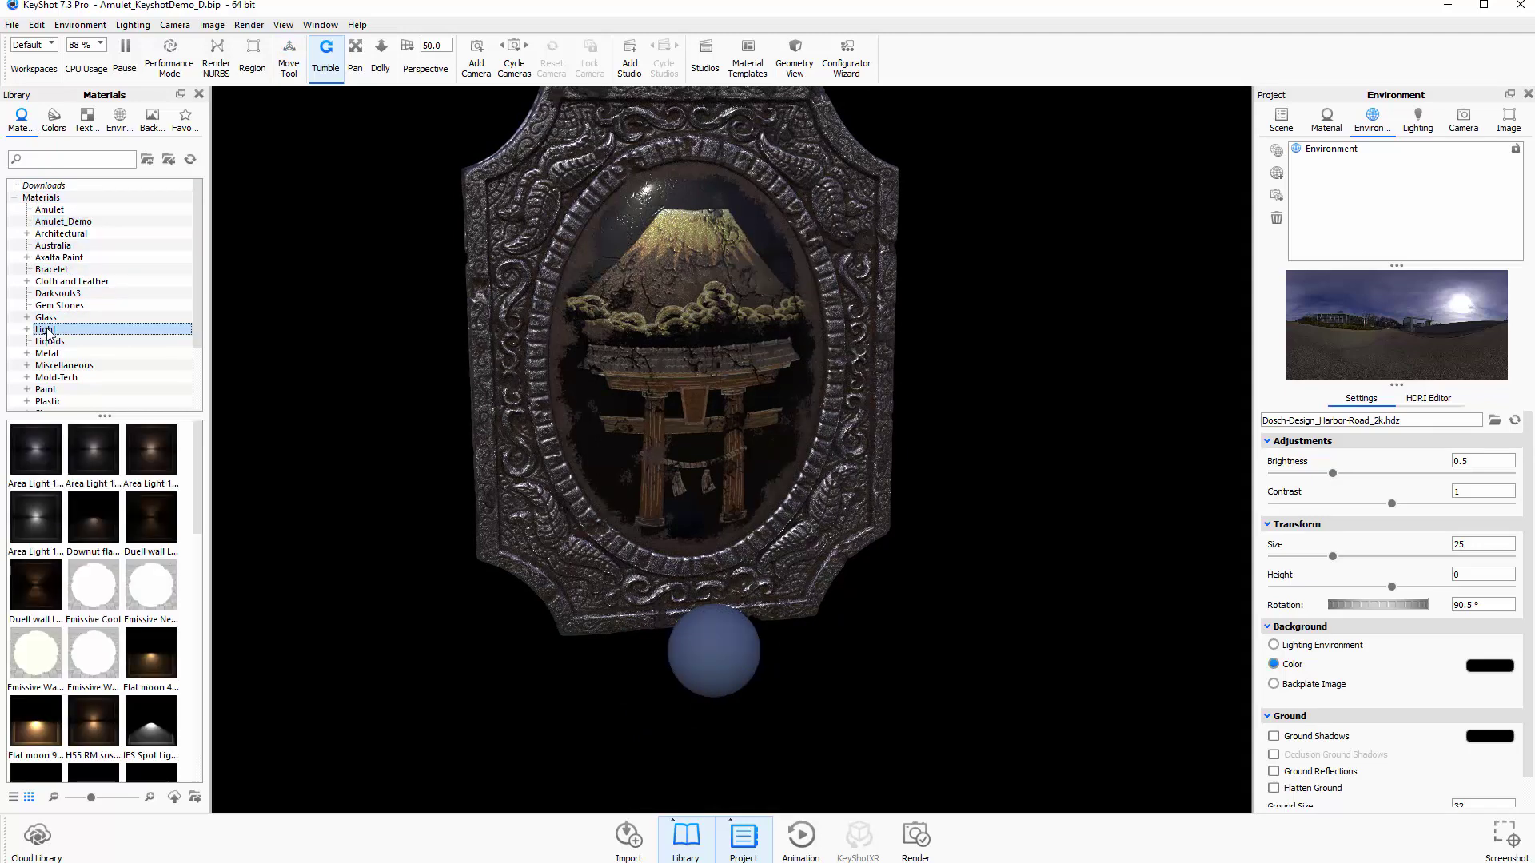
double_click(46, 331)
click(64, 342)
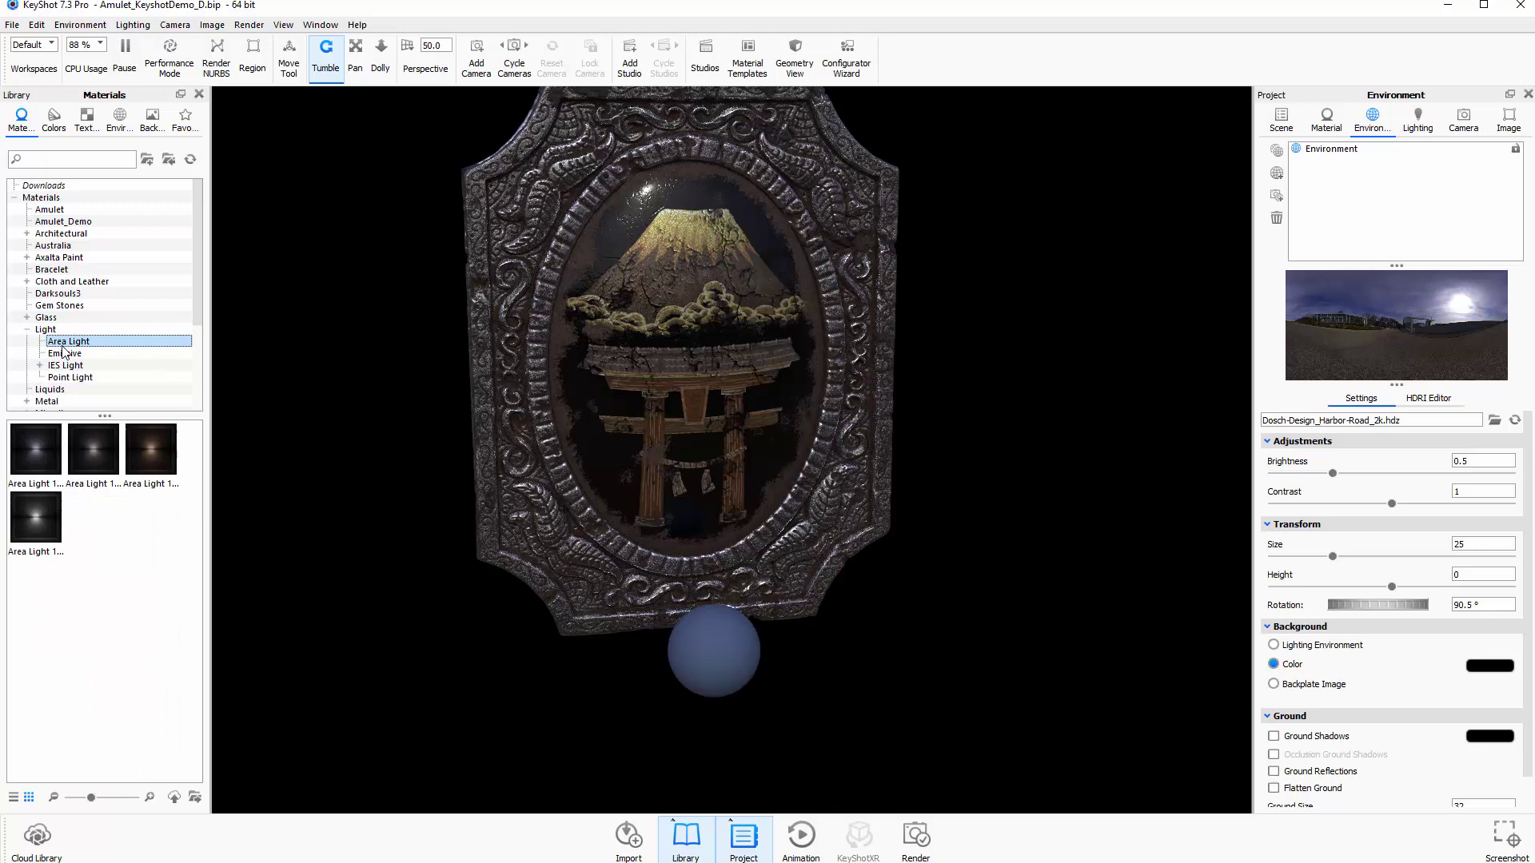
click(63, 354)
click(65, 365)
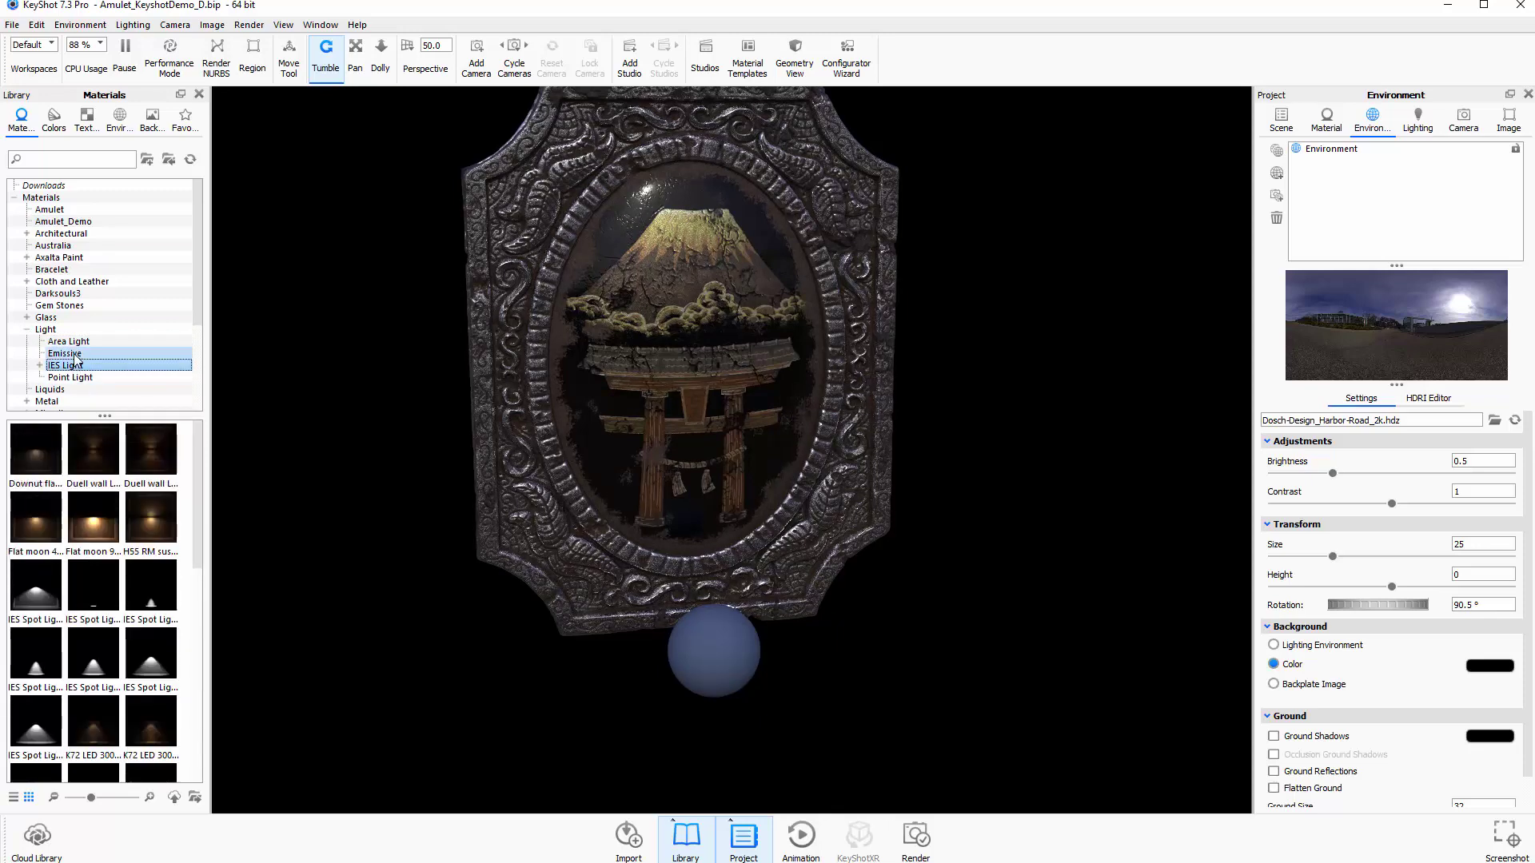
click(68, 341)
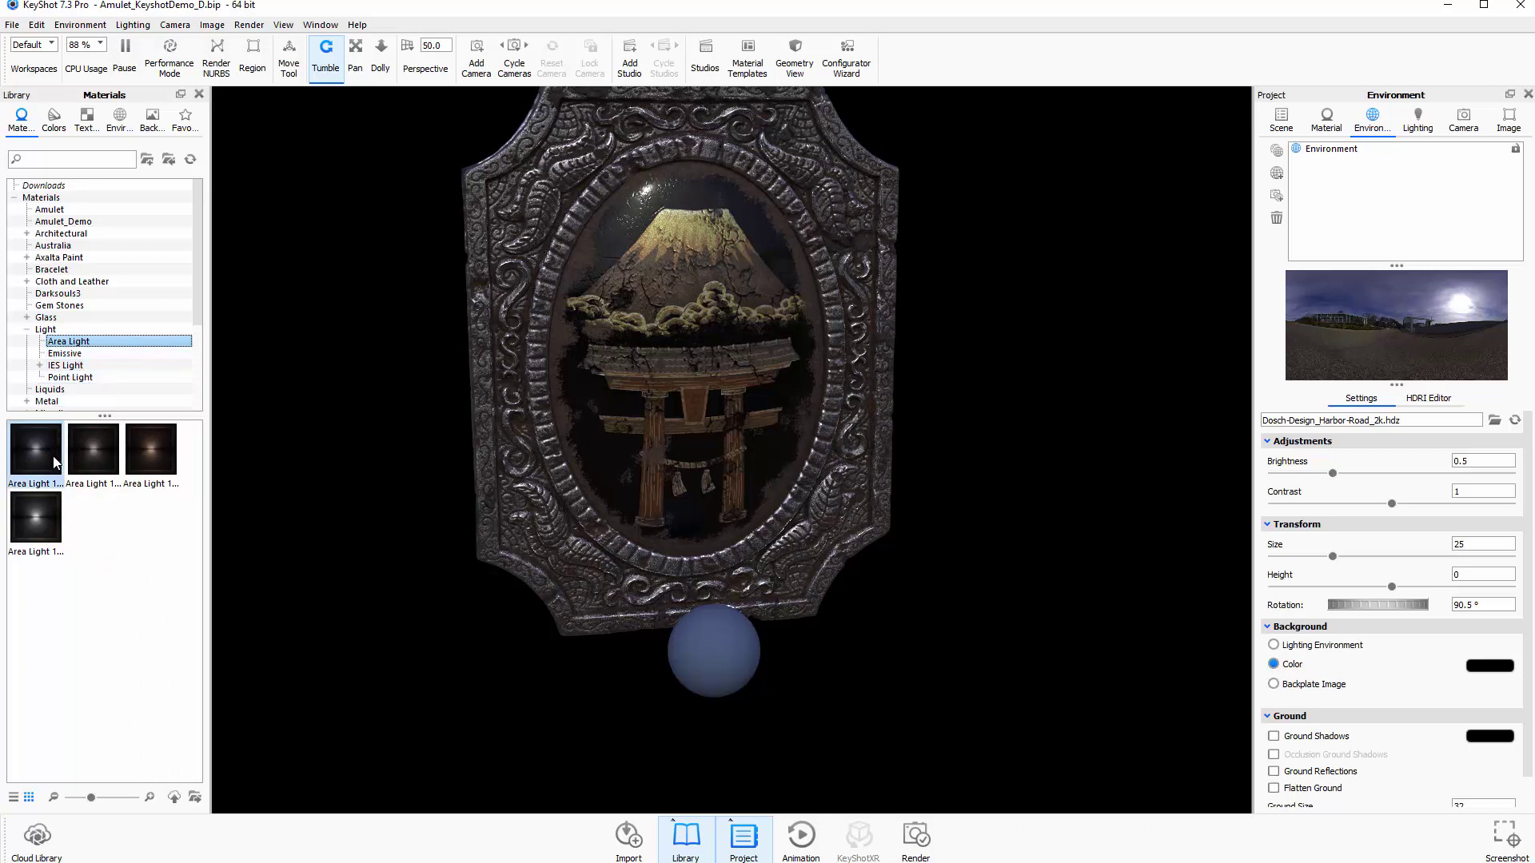
click(45, 329)
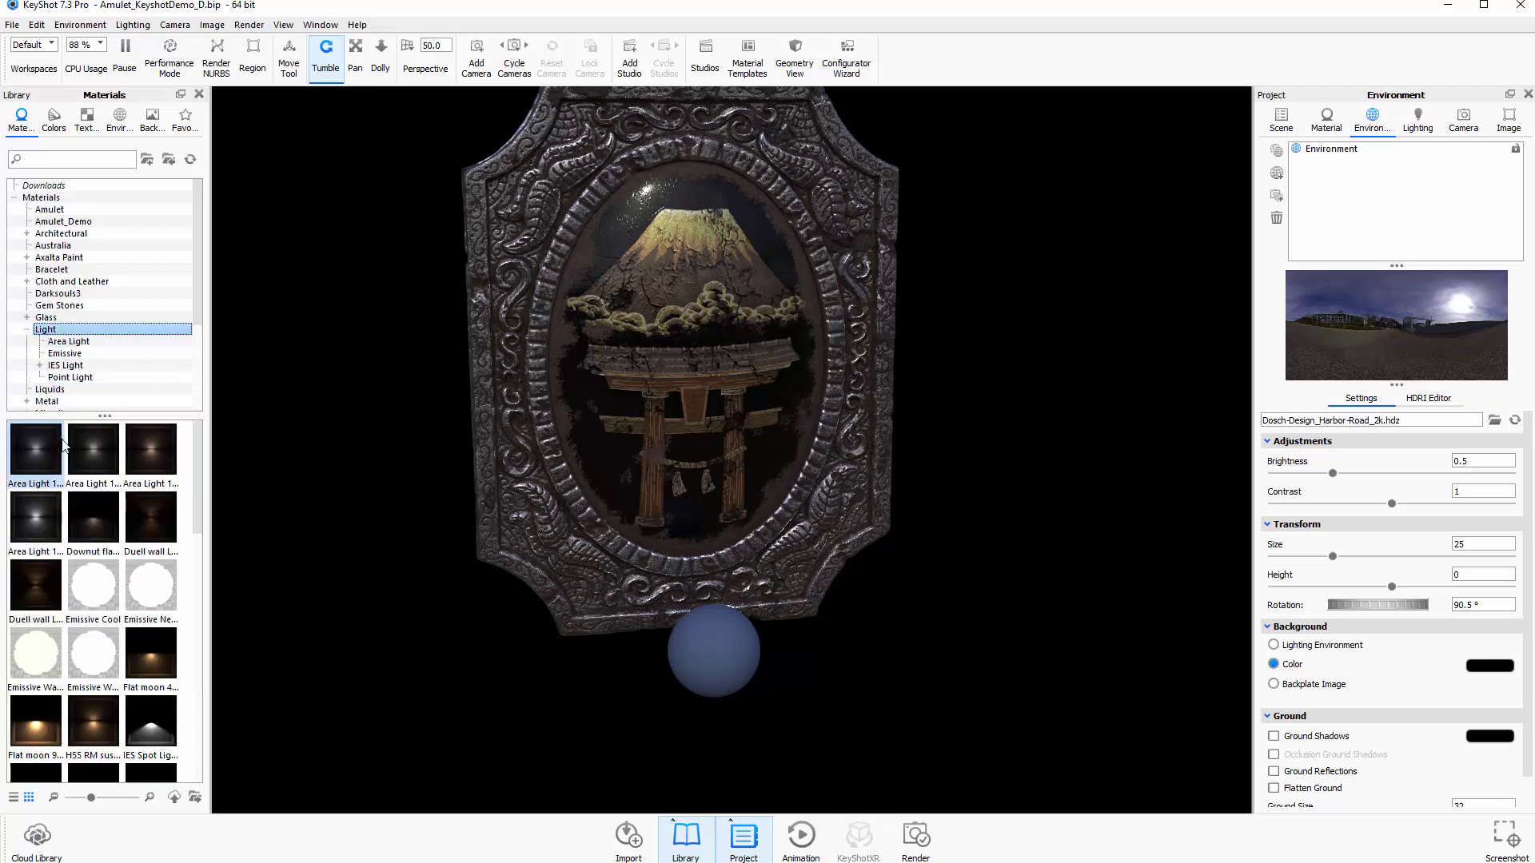
click(12, 797)
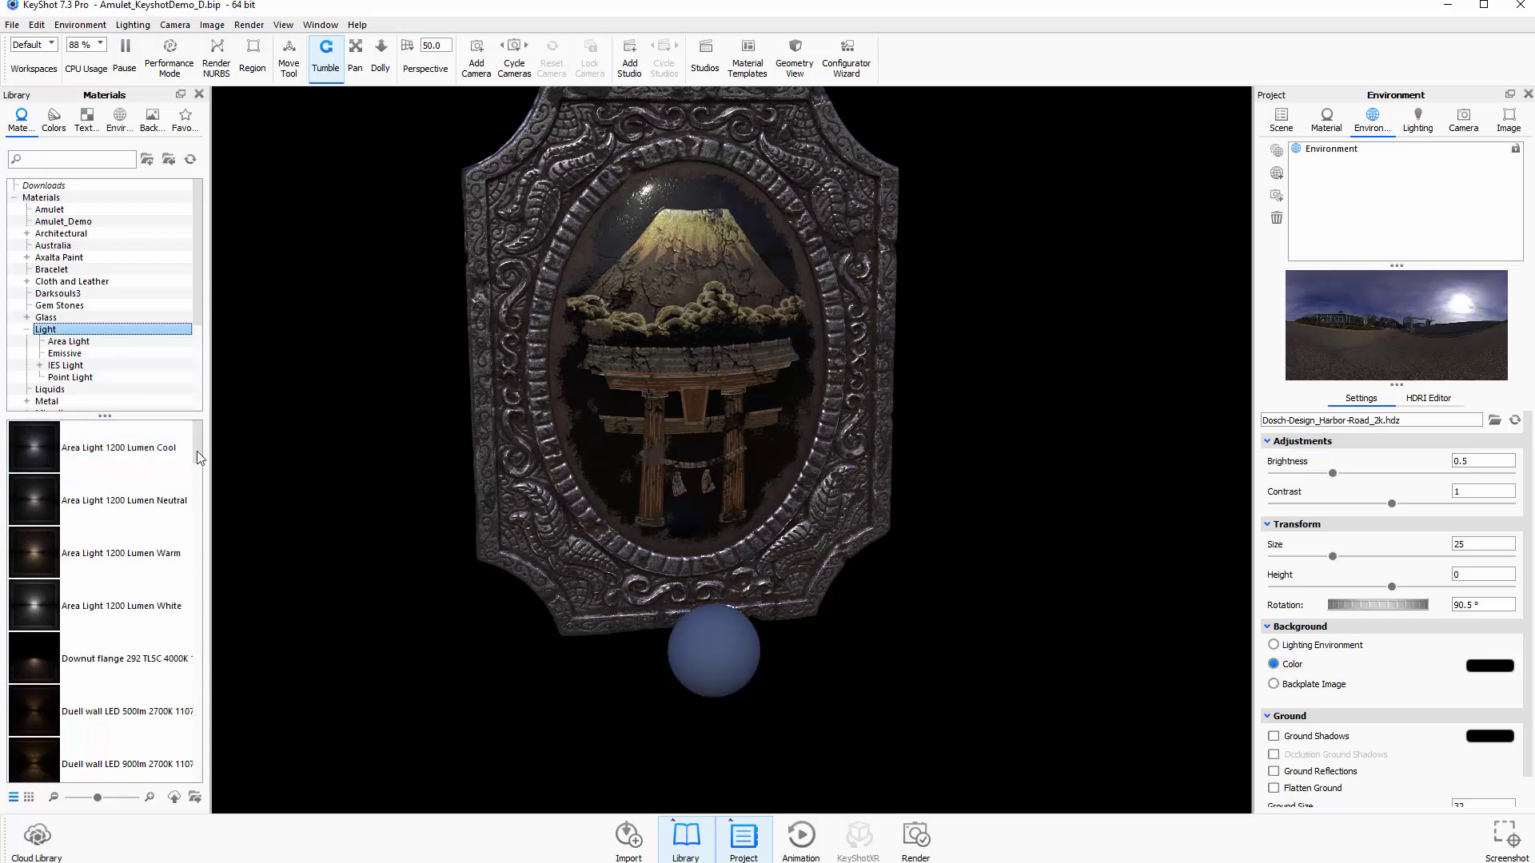
Apply Area Light 1200 Lumen Cool to the sphere and orbit to check its glow.
drag(50, 457, 730, 637)
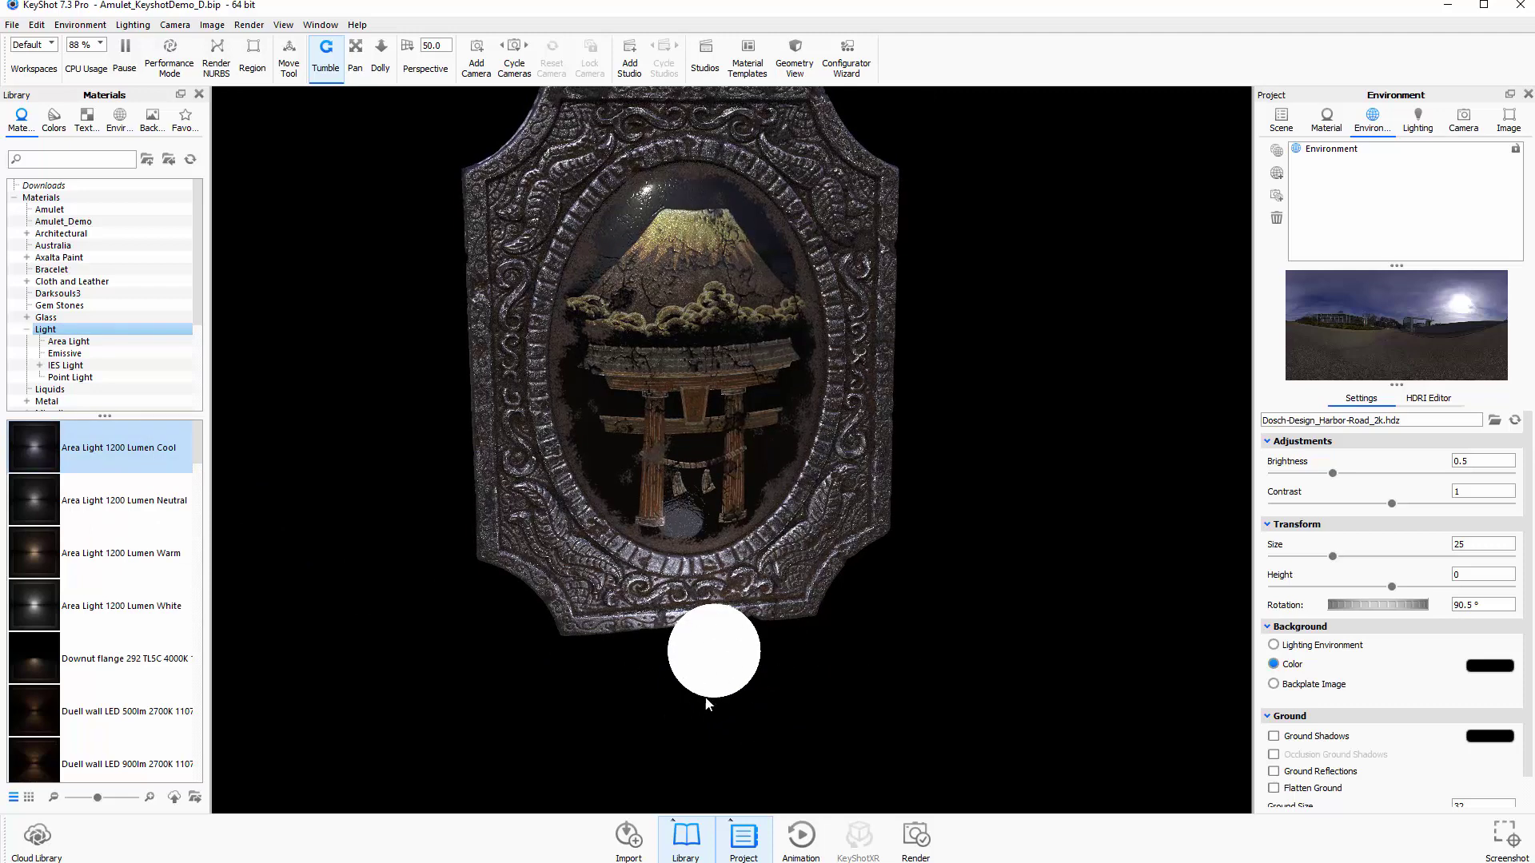
drag(581, 701, 651, 703)
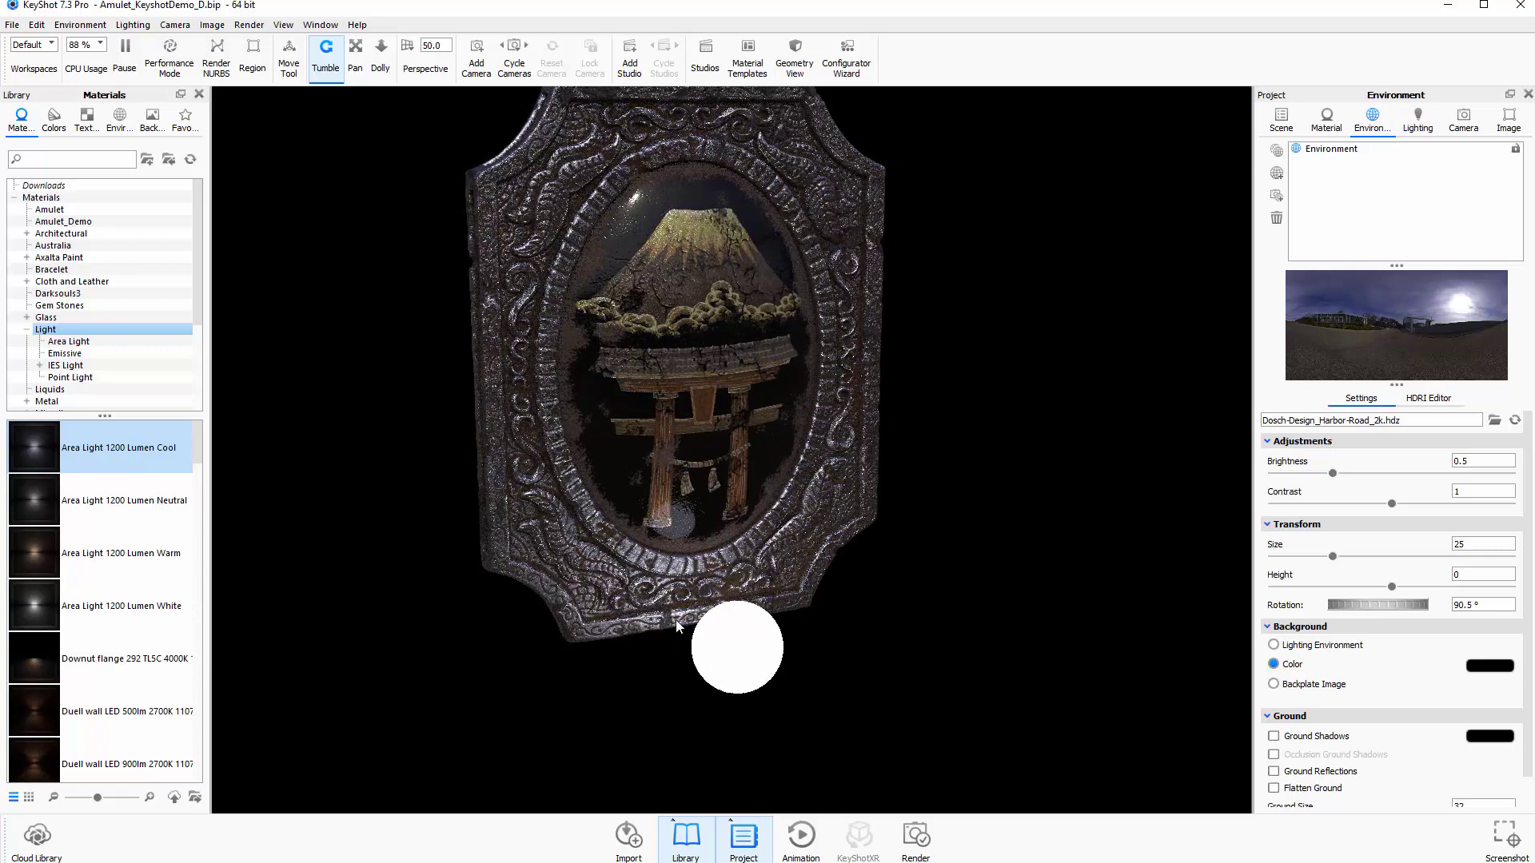
drag(676, 626, 714, 589)
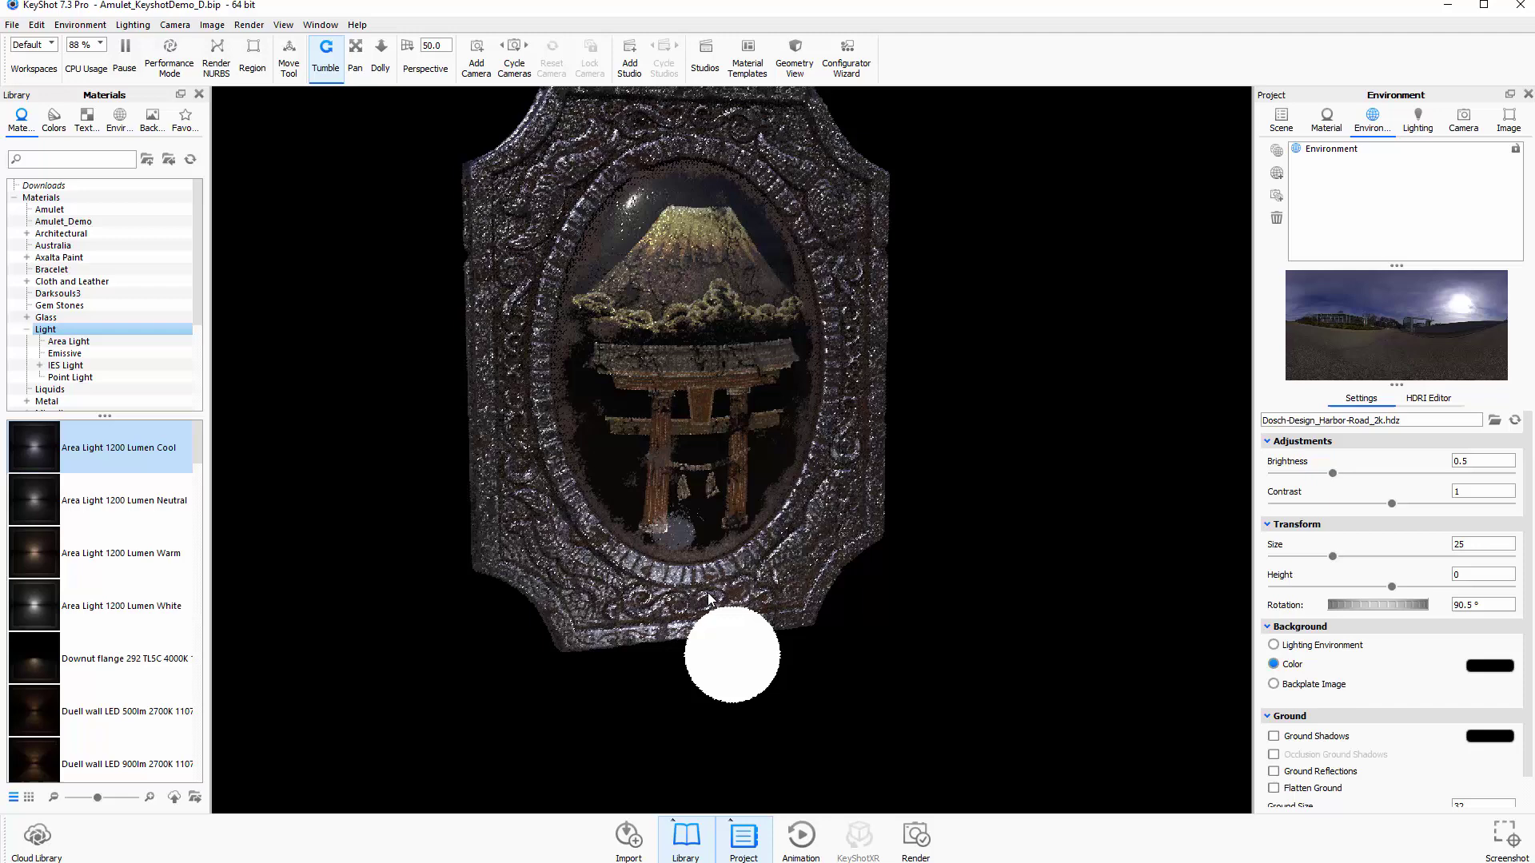
drag(935, 592, 946, 620)
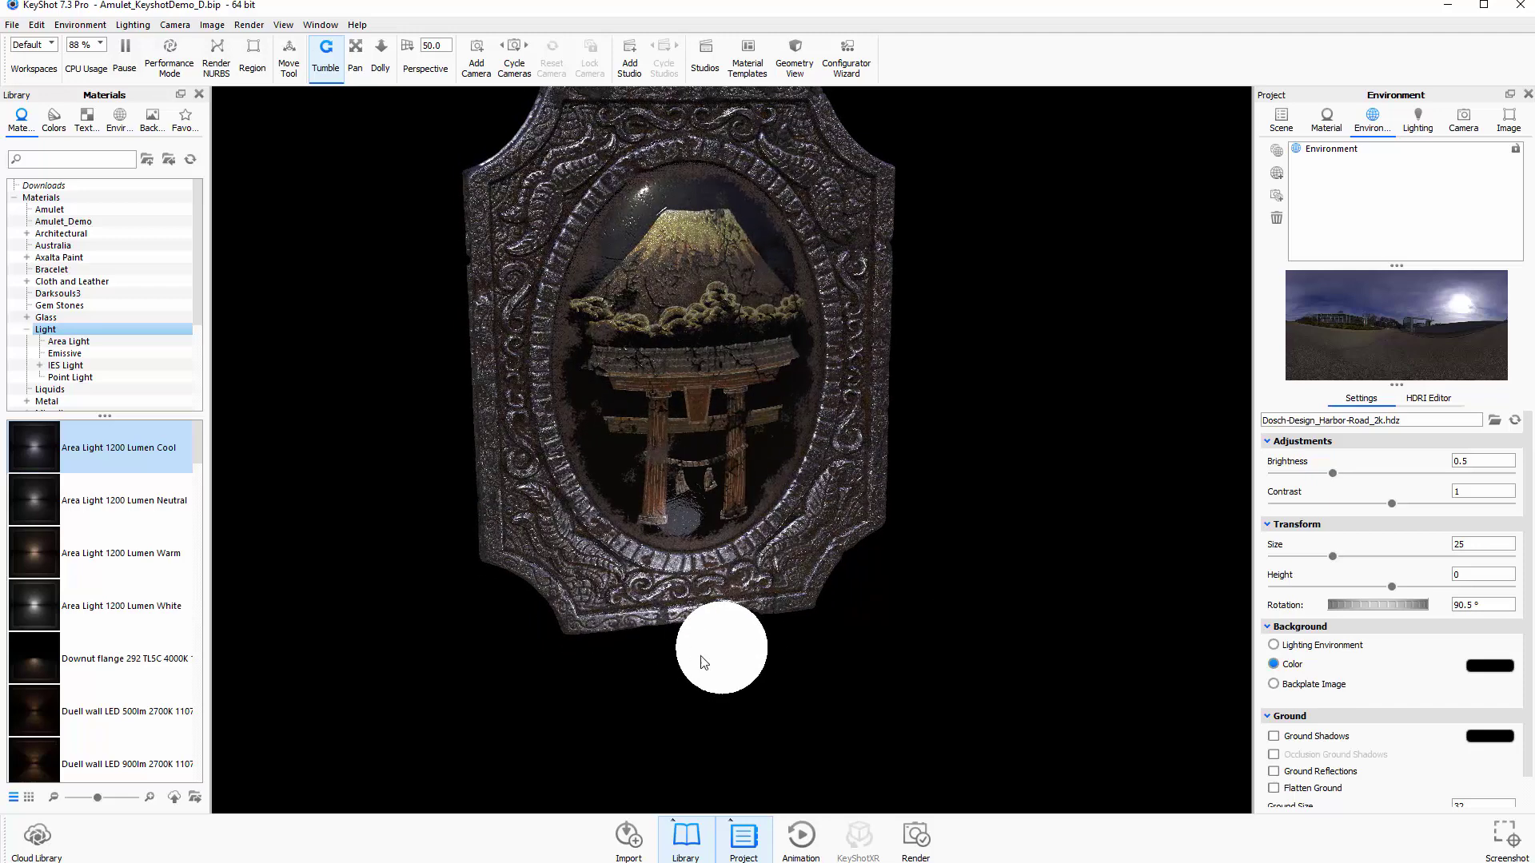
drag(884, 637, 911, 686)
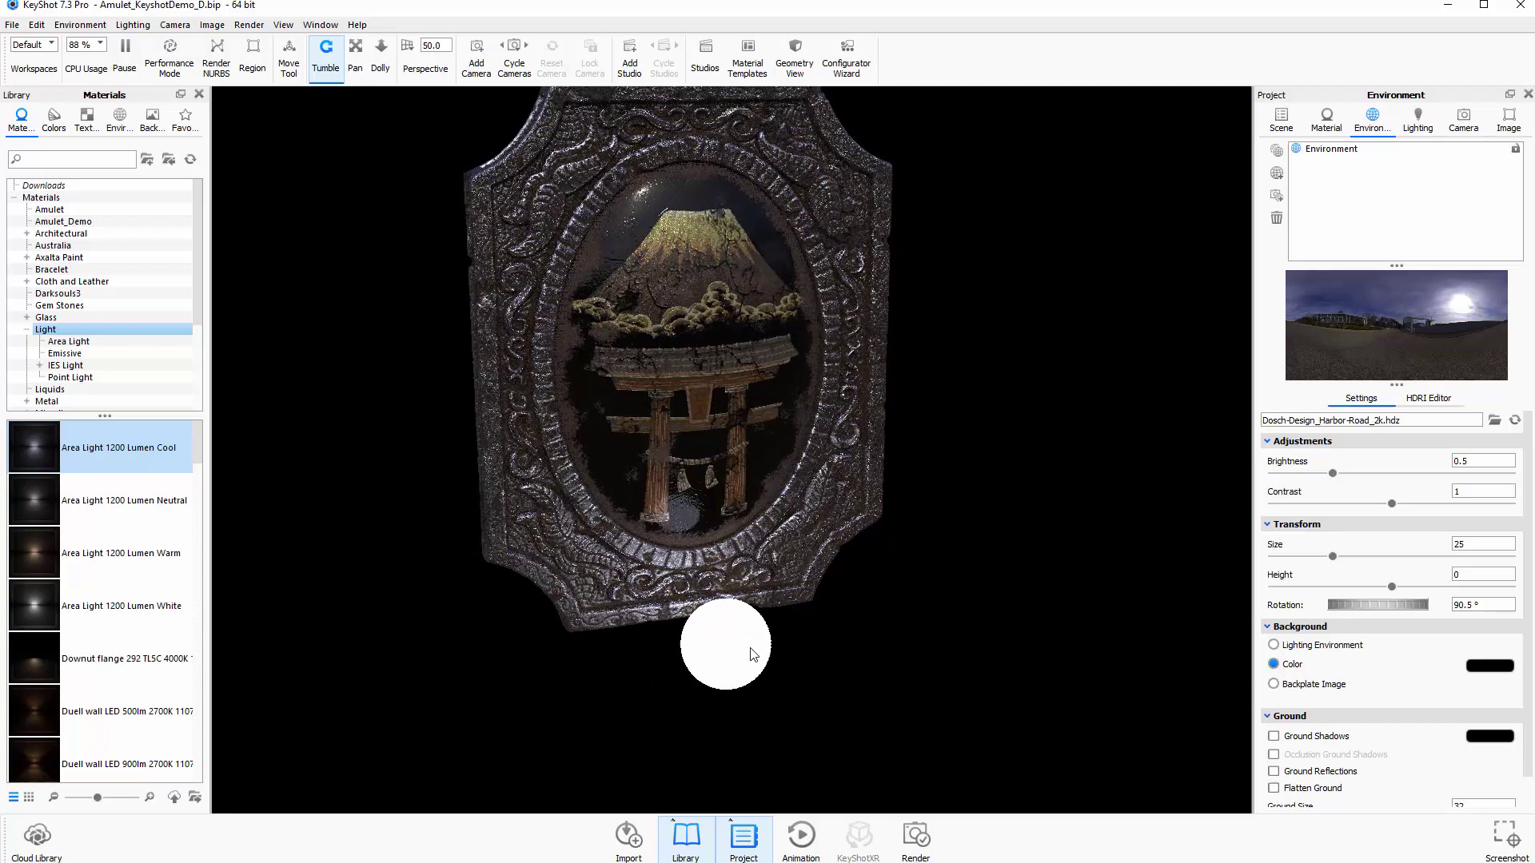
Scale the Sphere to 1.6154 and move it forward to Z 0.2646.
click(1281, 118)
click(1359, 242)
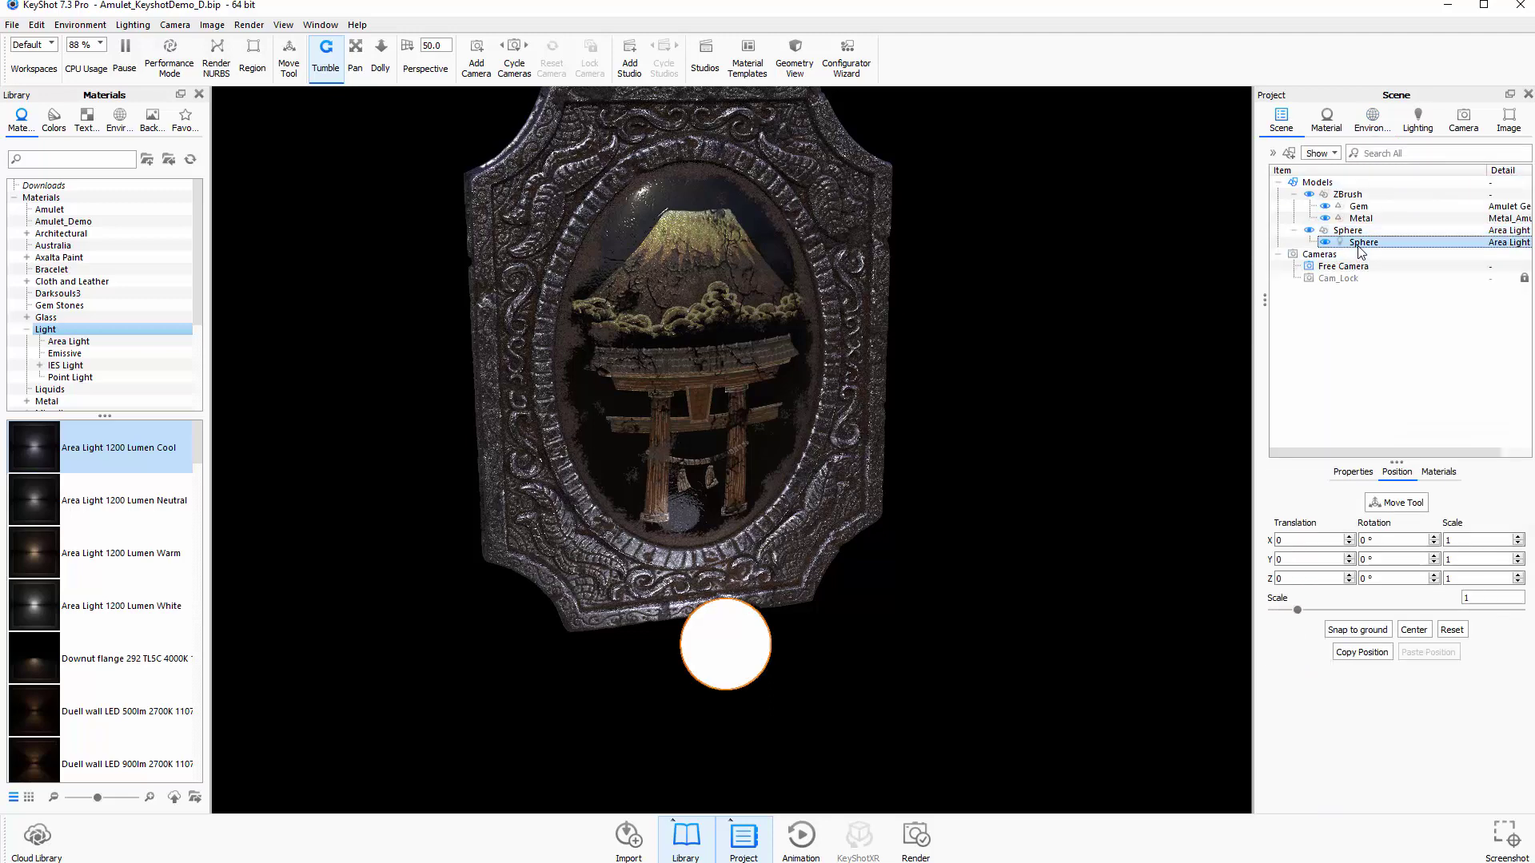
click(1395, 503)
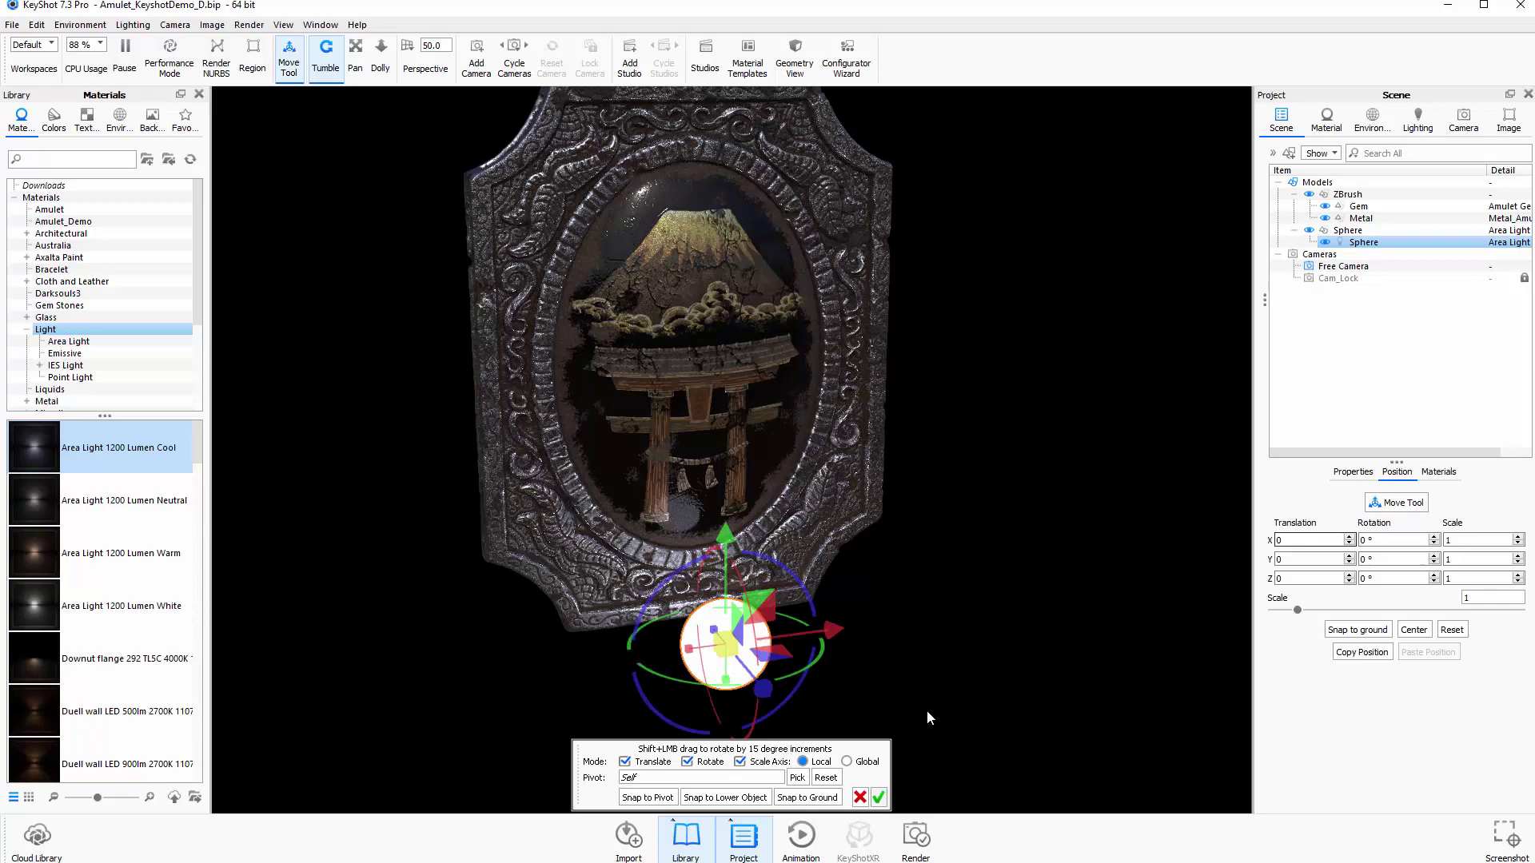
drag(733, 642, 1096, 309)
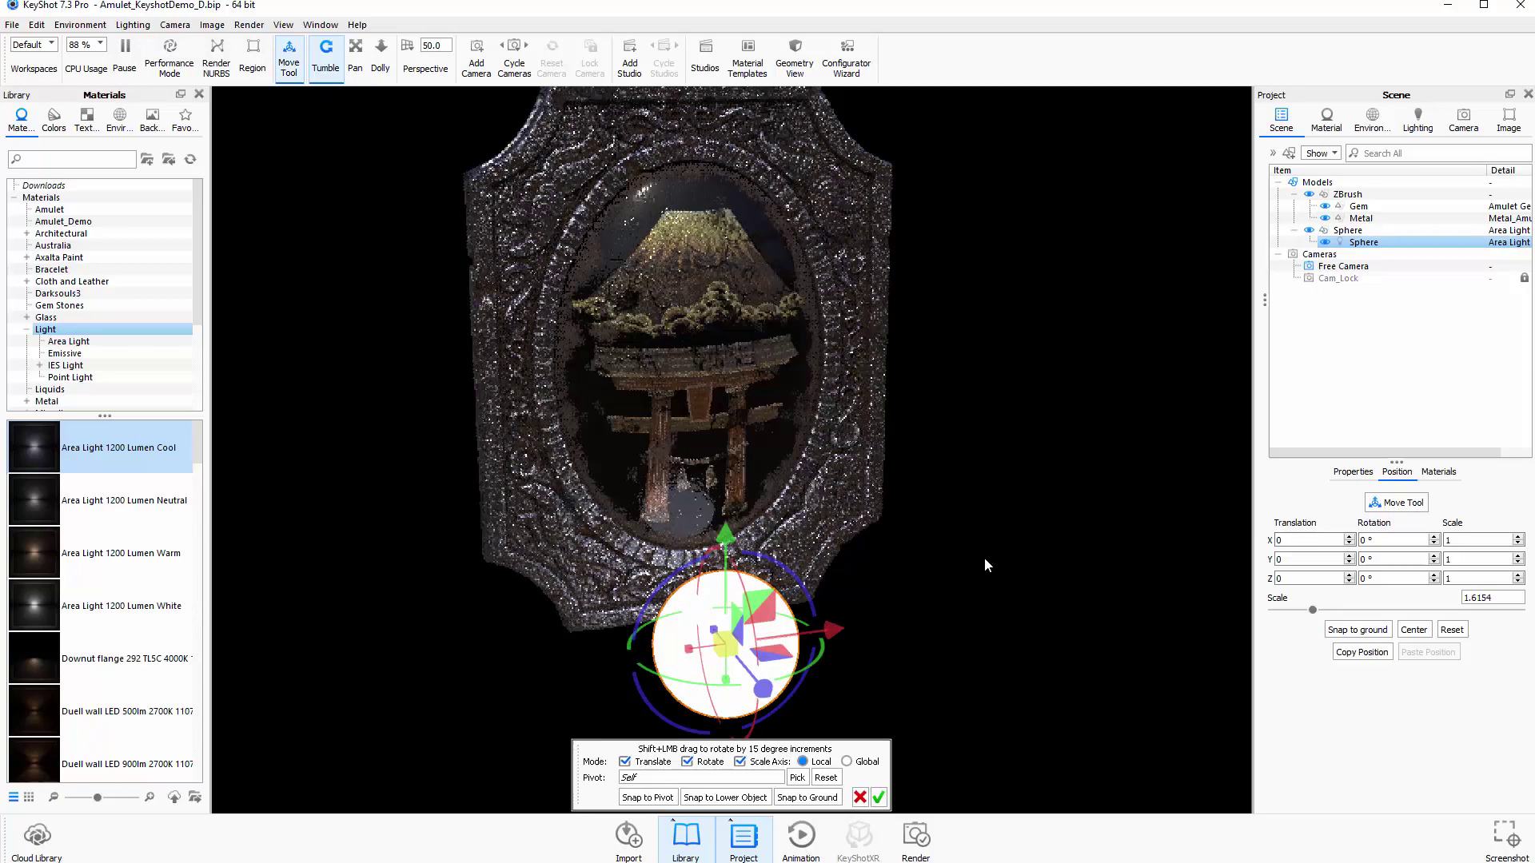
drag(985, 558, 914, 639)
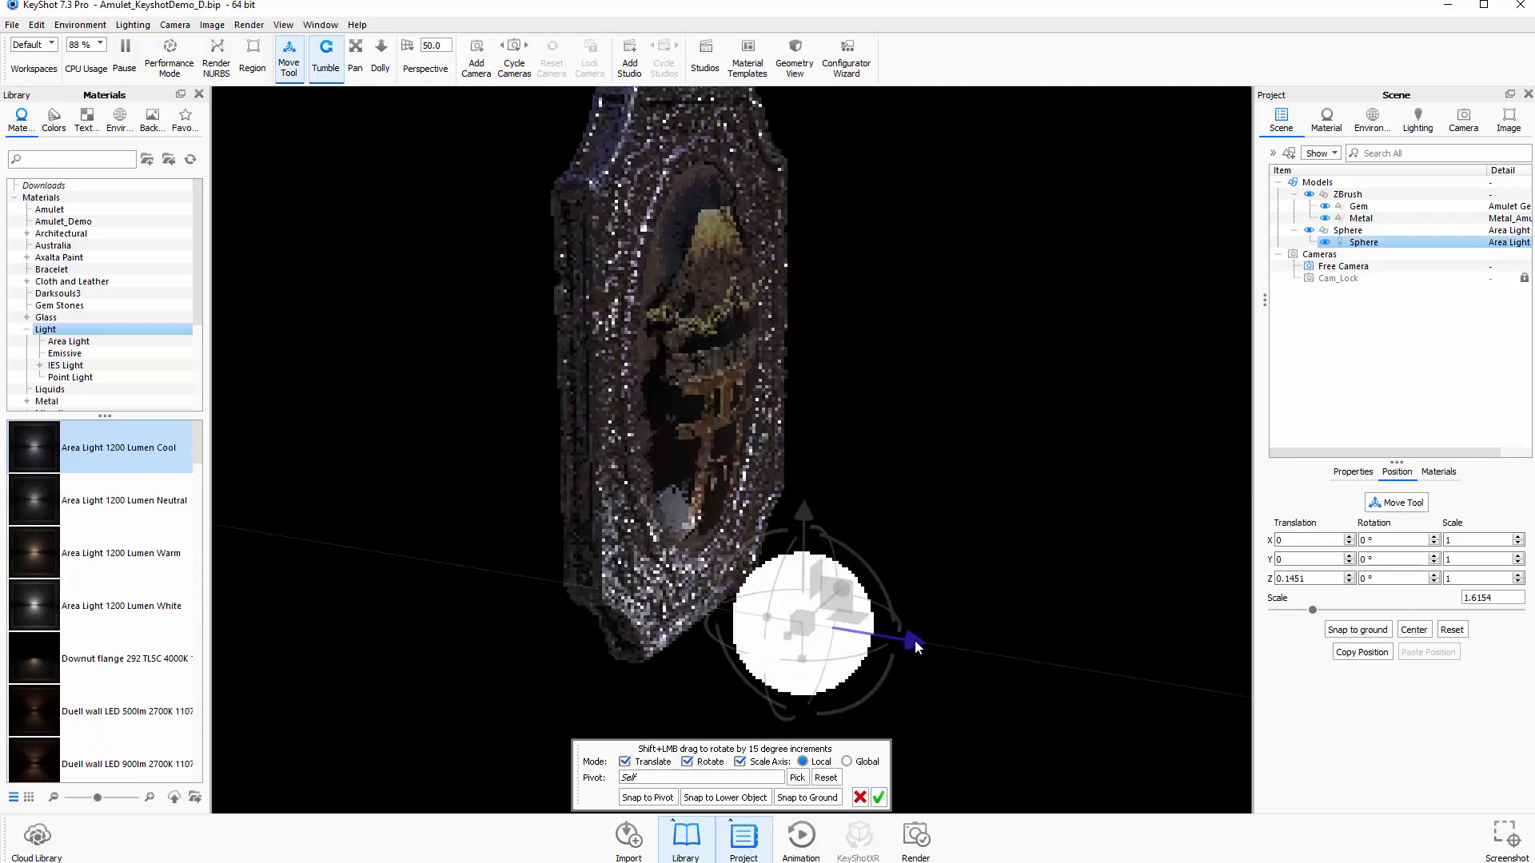
drag(812, 540, 804, 540)
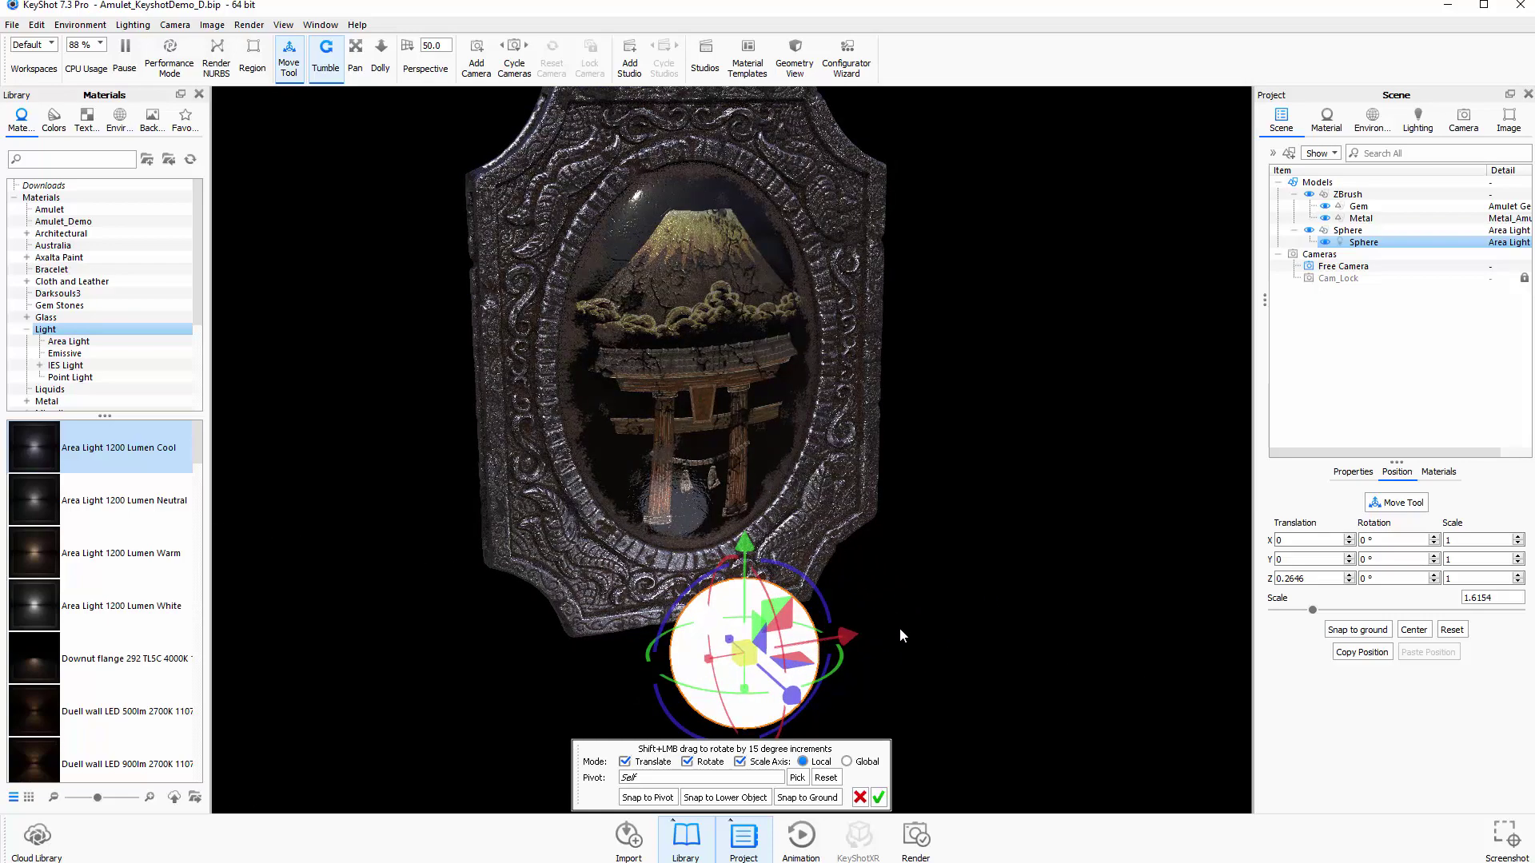
click(879, 799)
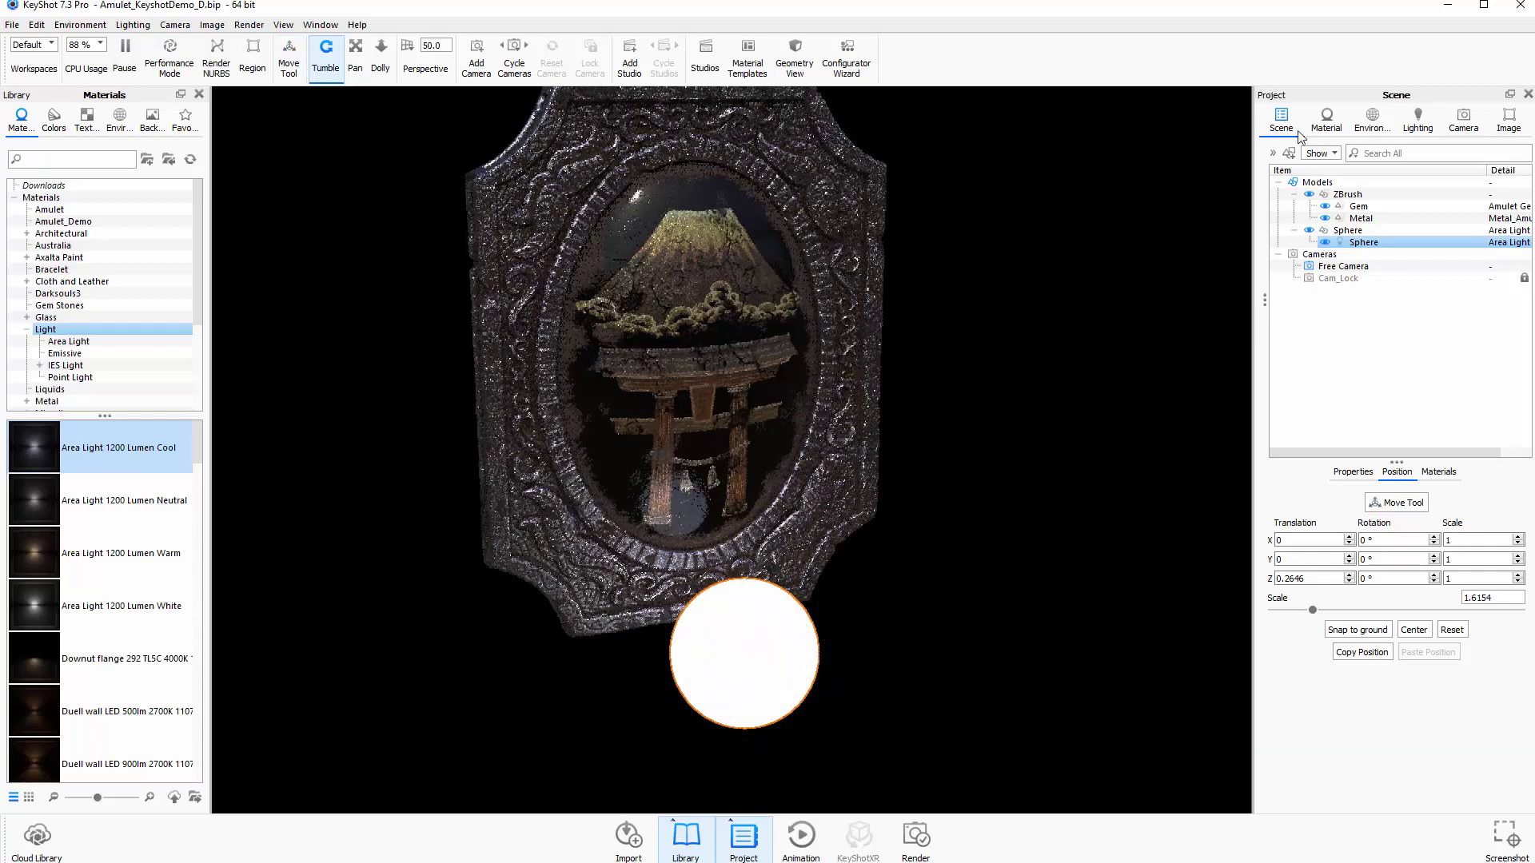
Open the Area Light 1200 Lumen Cool material and rename it 'Light White'.
click(1328, 124)
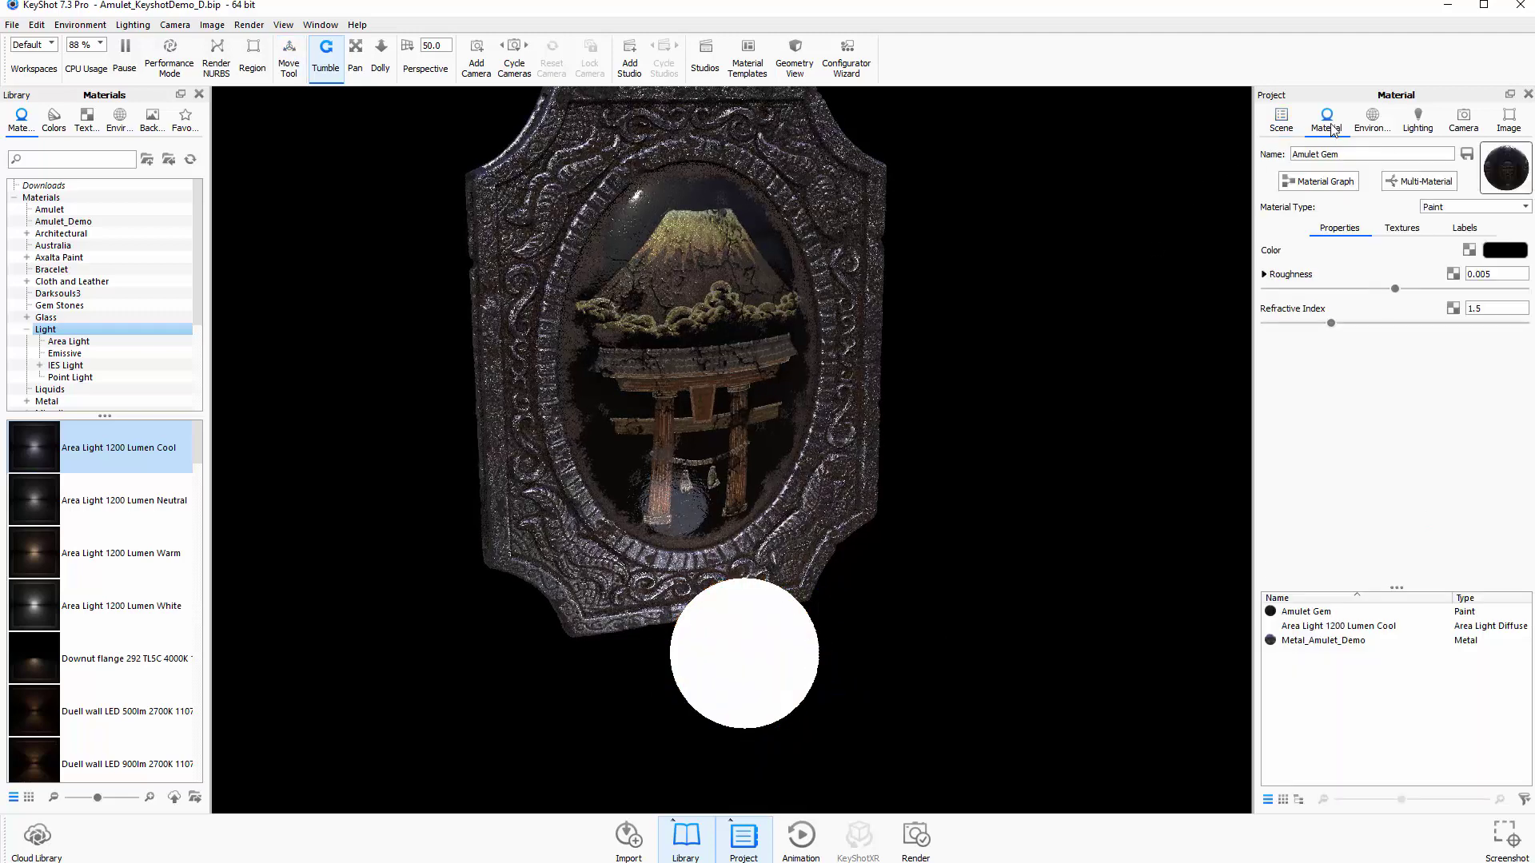
click(1311, 629)
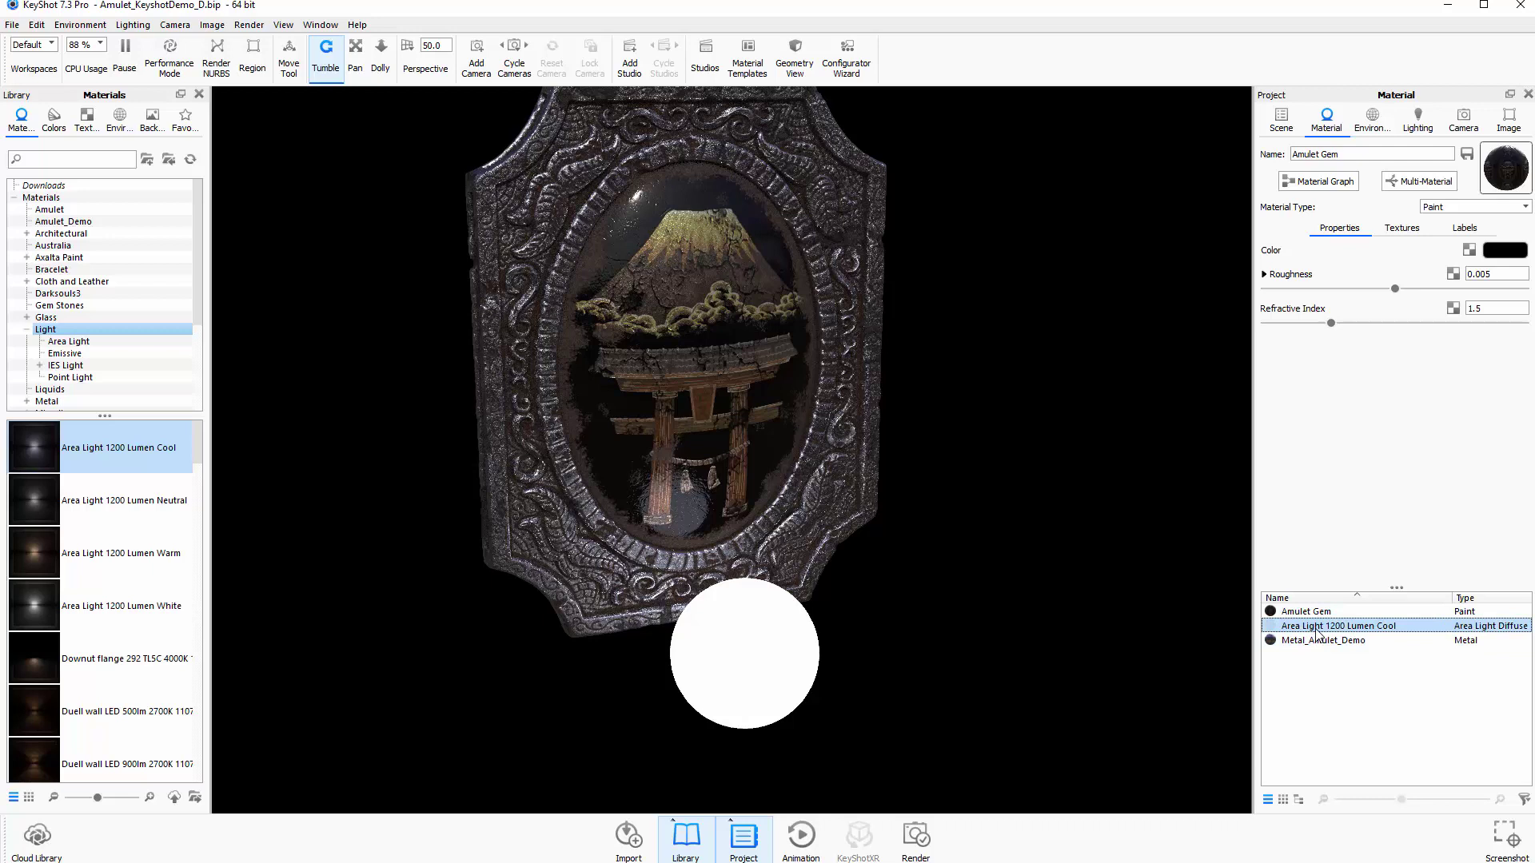
double_click(1361, 631)
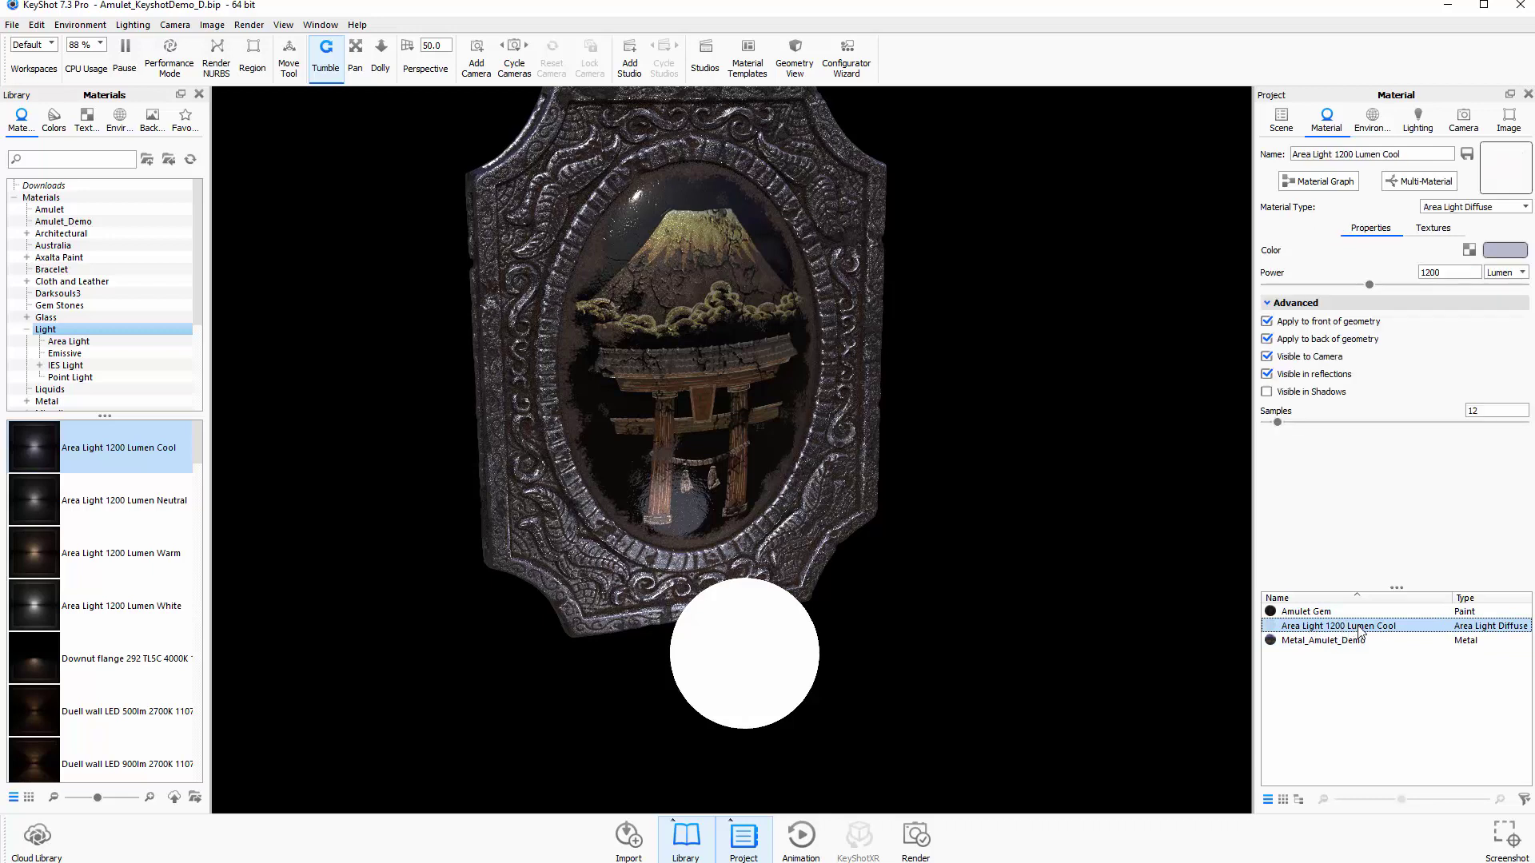
drag(1422, 152, 1262, 170)
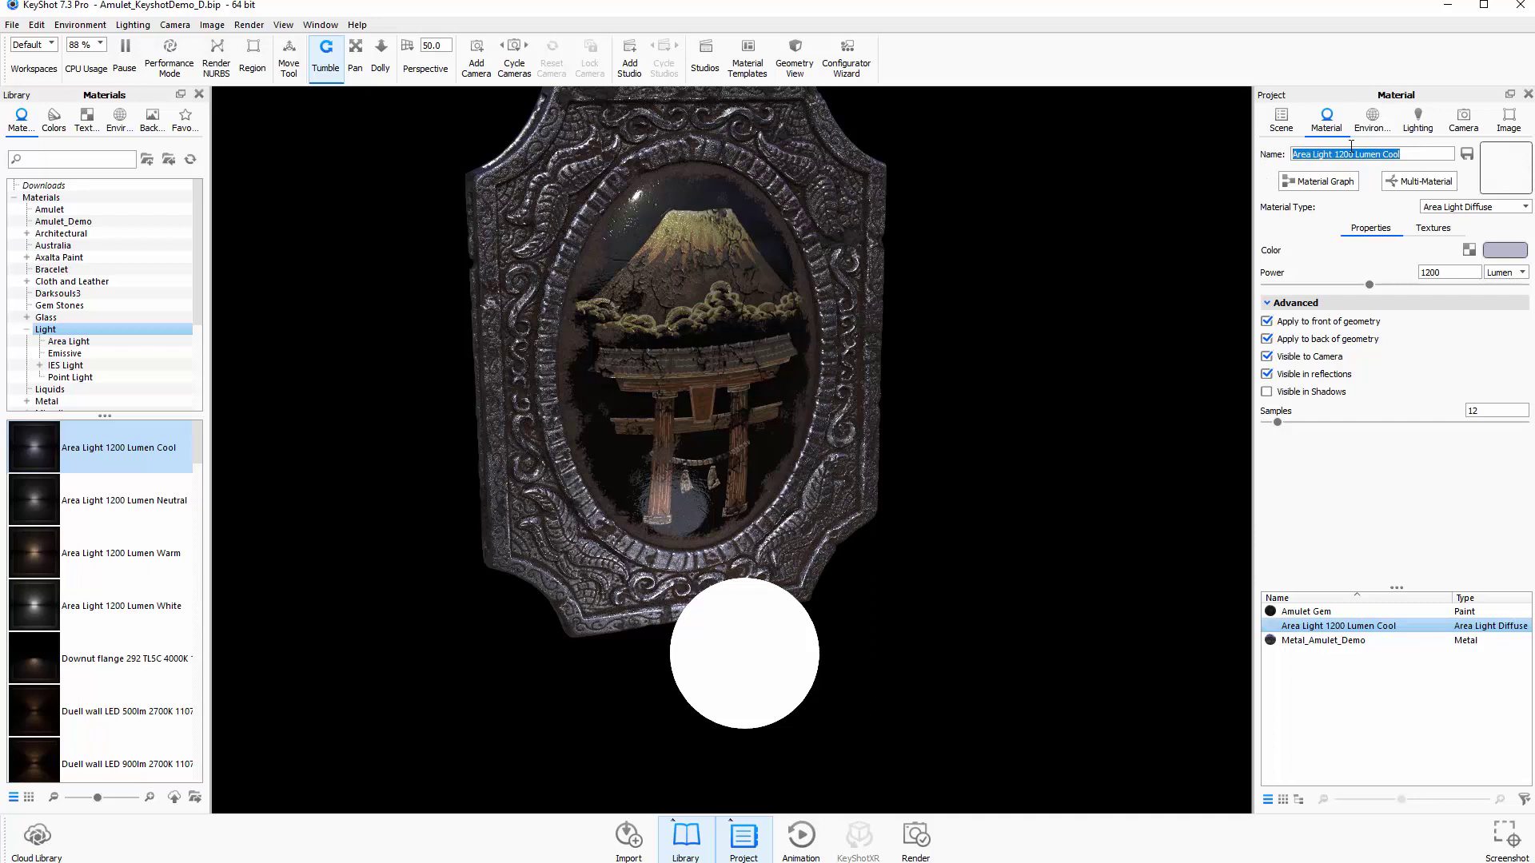
text(Light White)
key(Return)
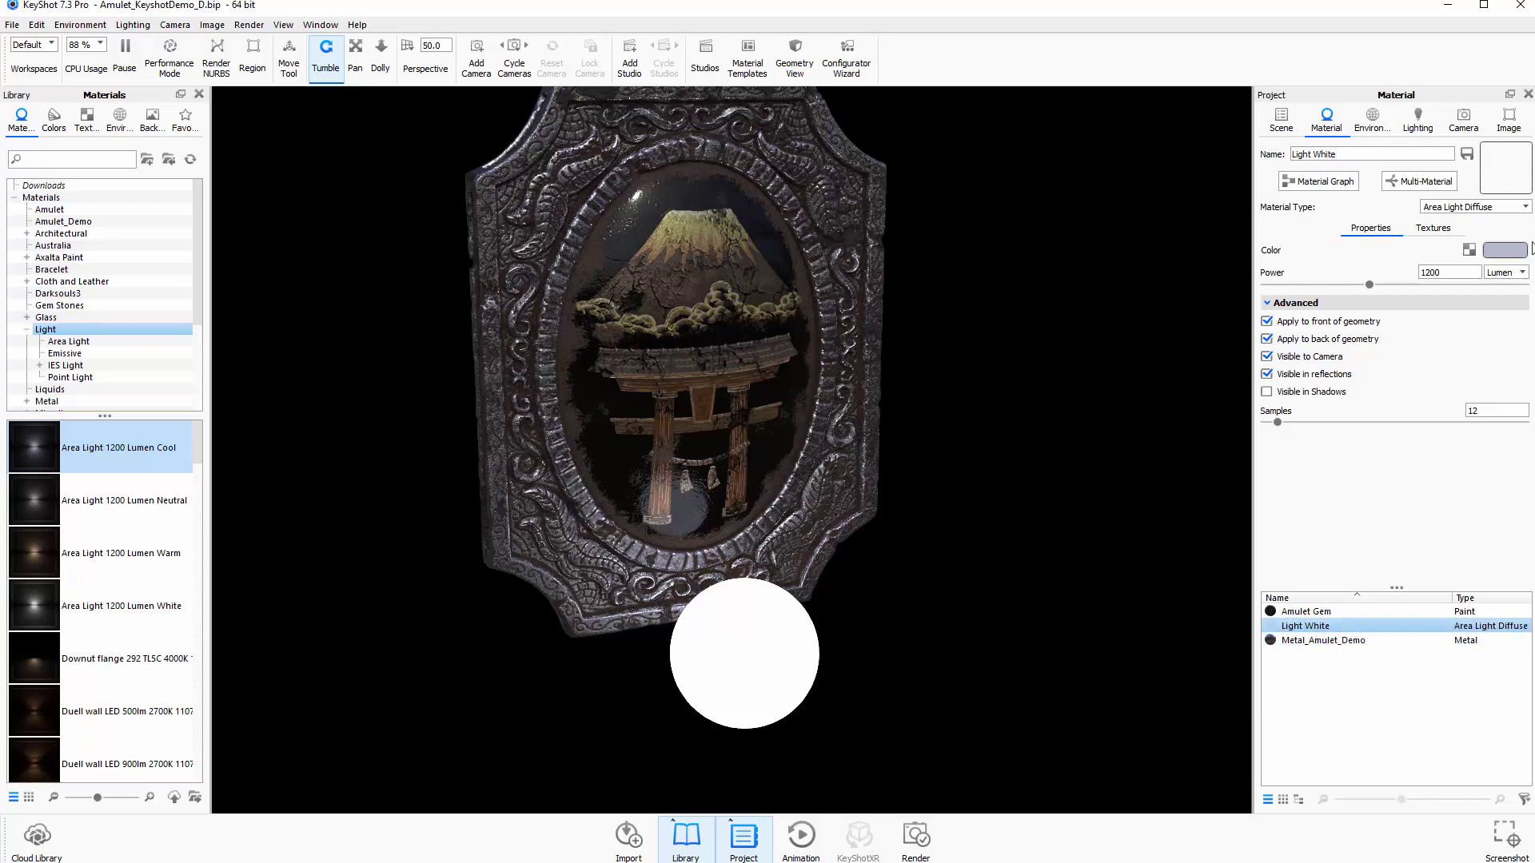
Try Watt and Lux power units, then return to Lumen and set power to 3000.
click(1495, 273)
click(1506, 288)
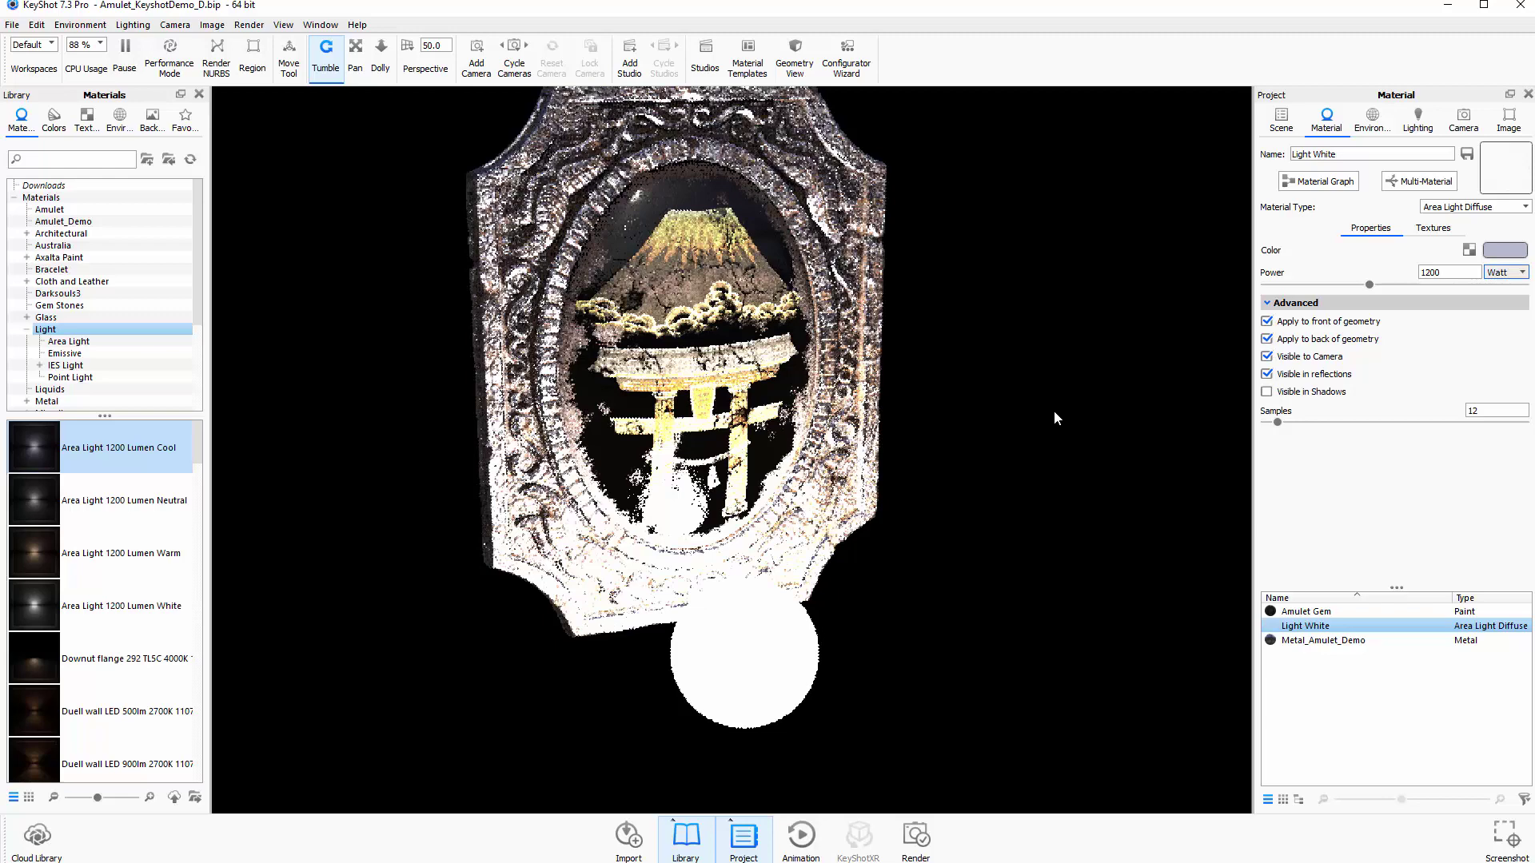
click(1501, 273)
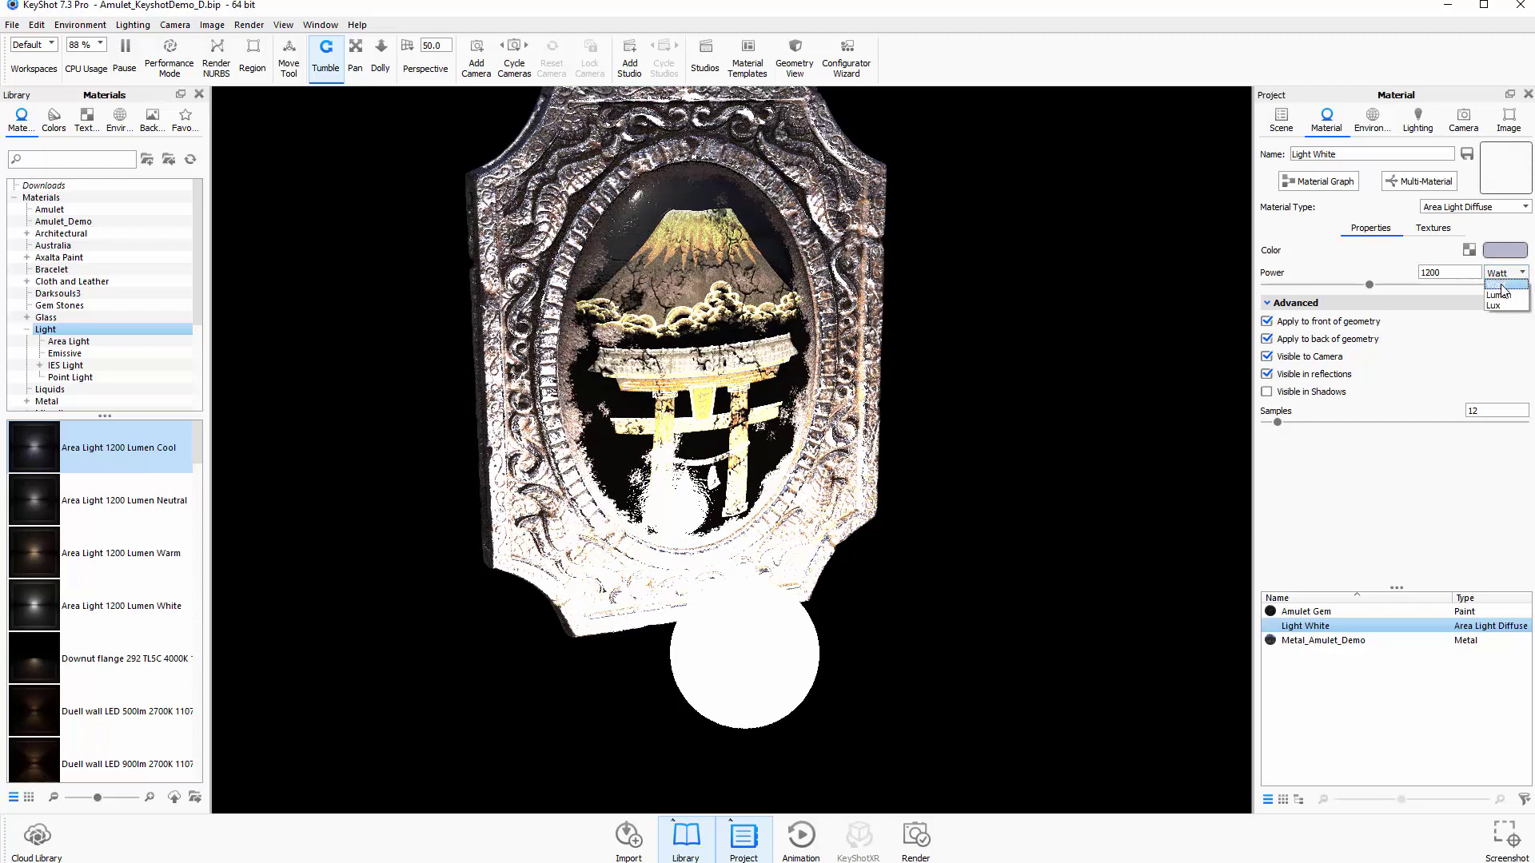
click(1499, 314)
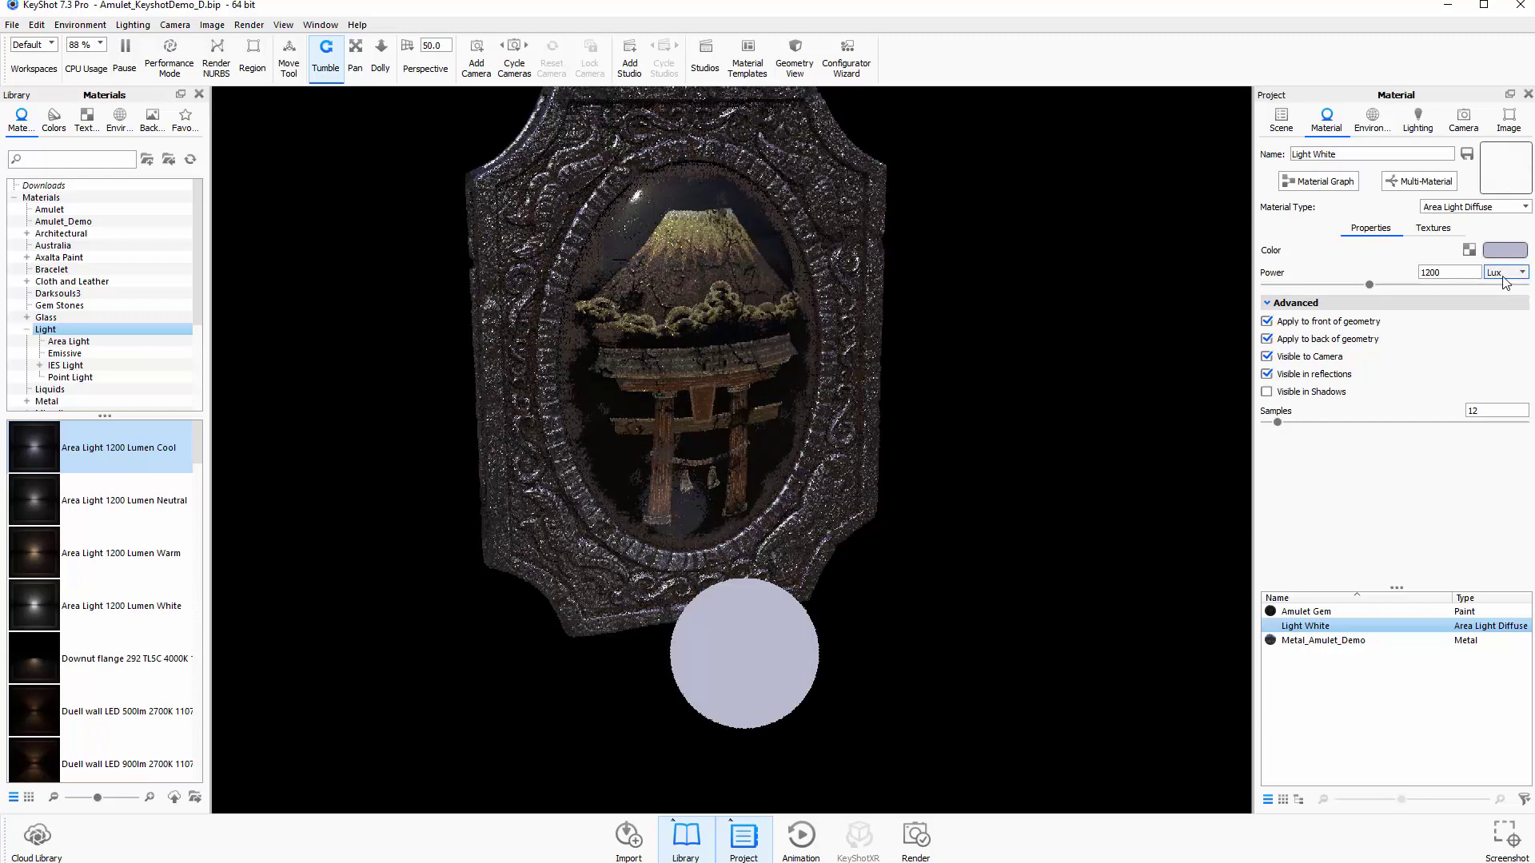
click(1503, 272)
click(1501, 300)
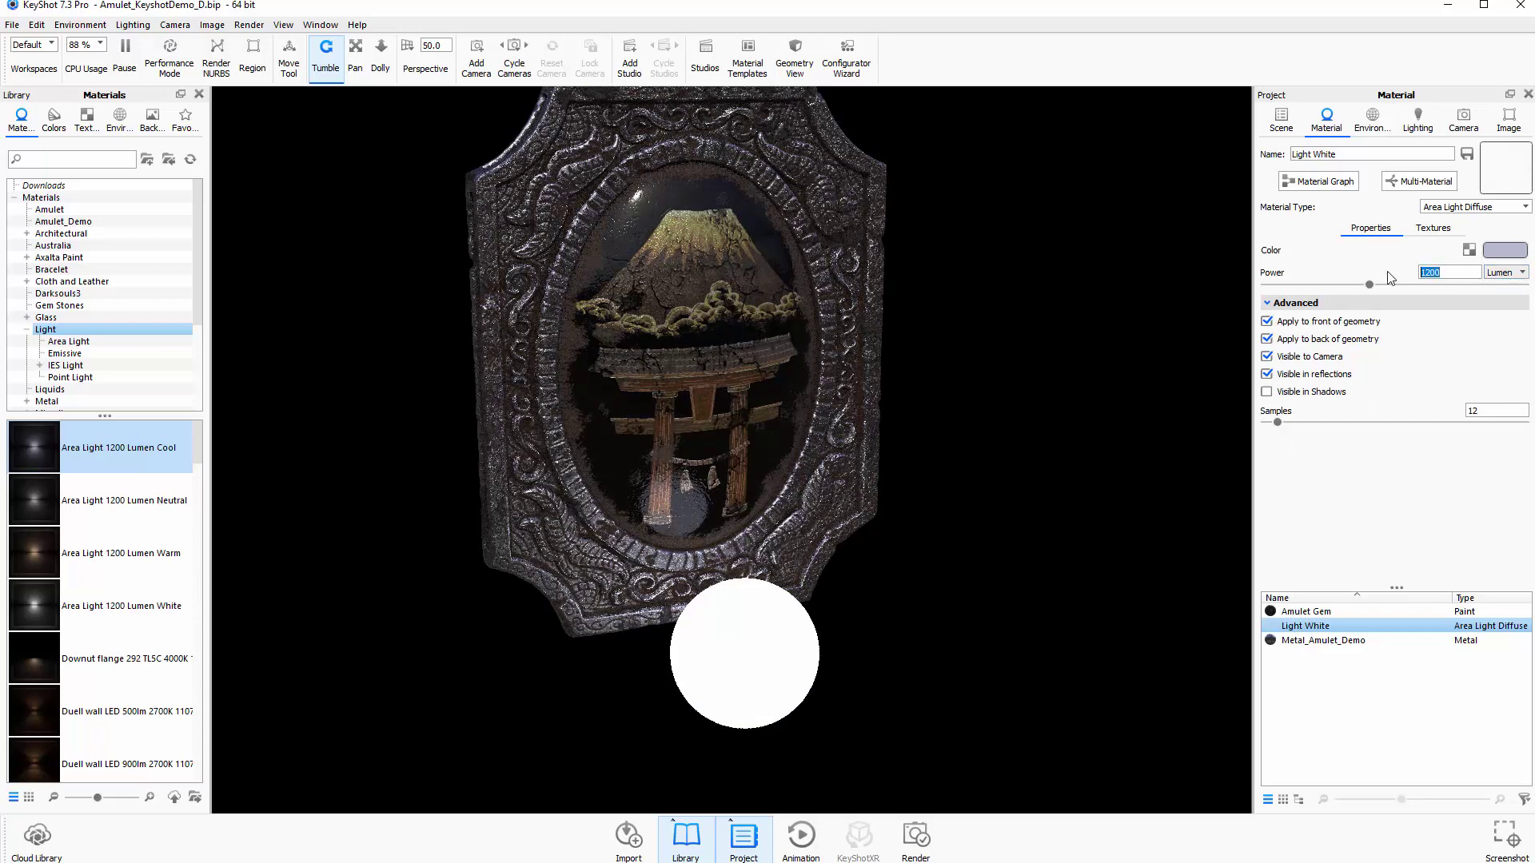
text(3)
key(Return)
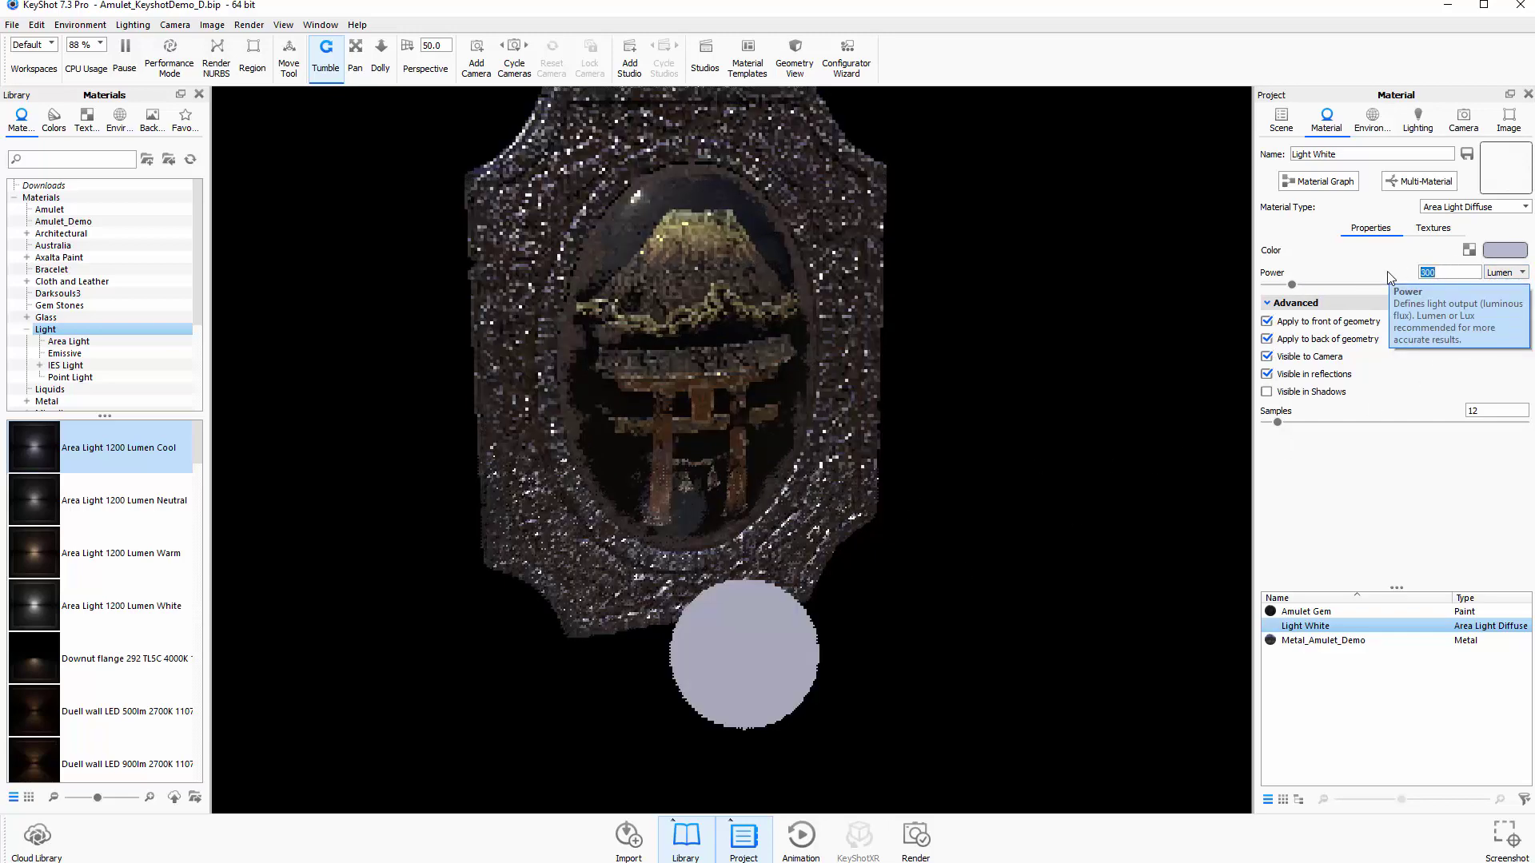
text(3000)
key(Return)
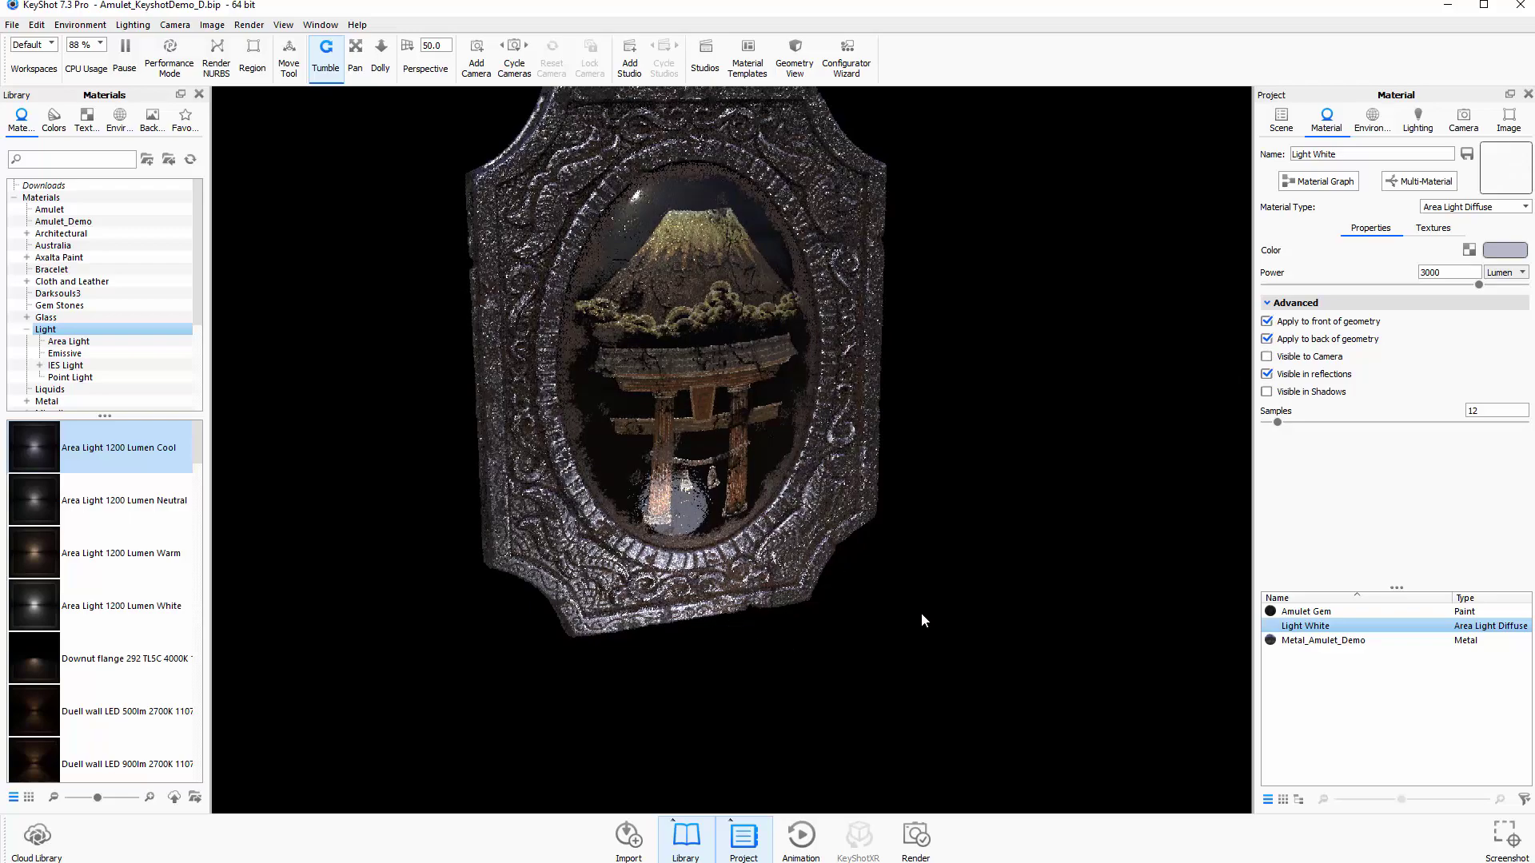
Toggle Visible in reflections off and back on to compare the amulet's oval.
drag(921, 613, 872, 569)
drag(984, 517, 700, 577)
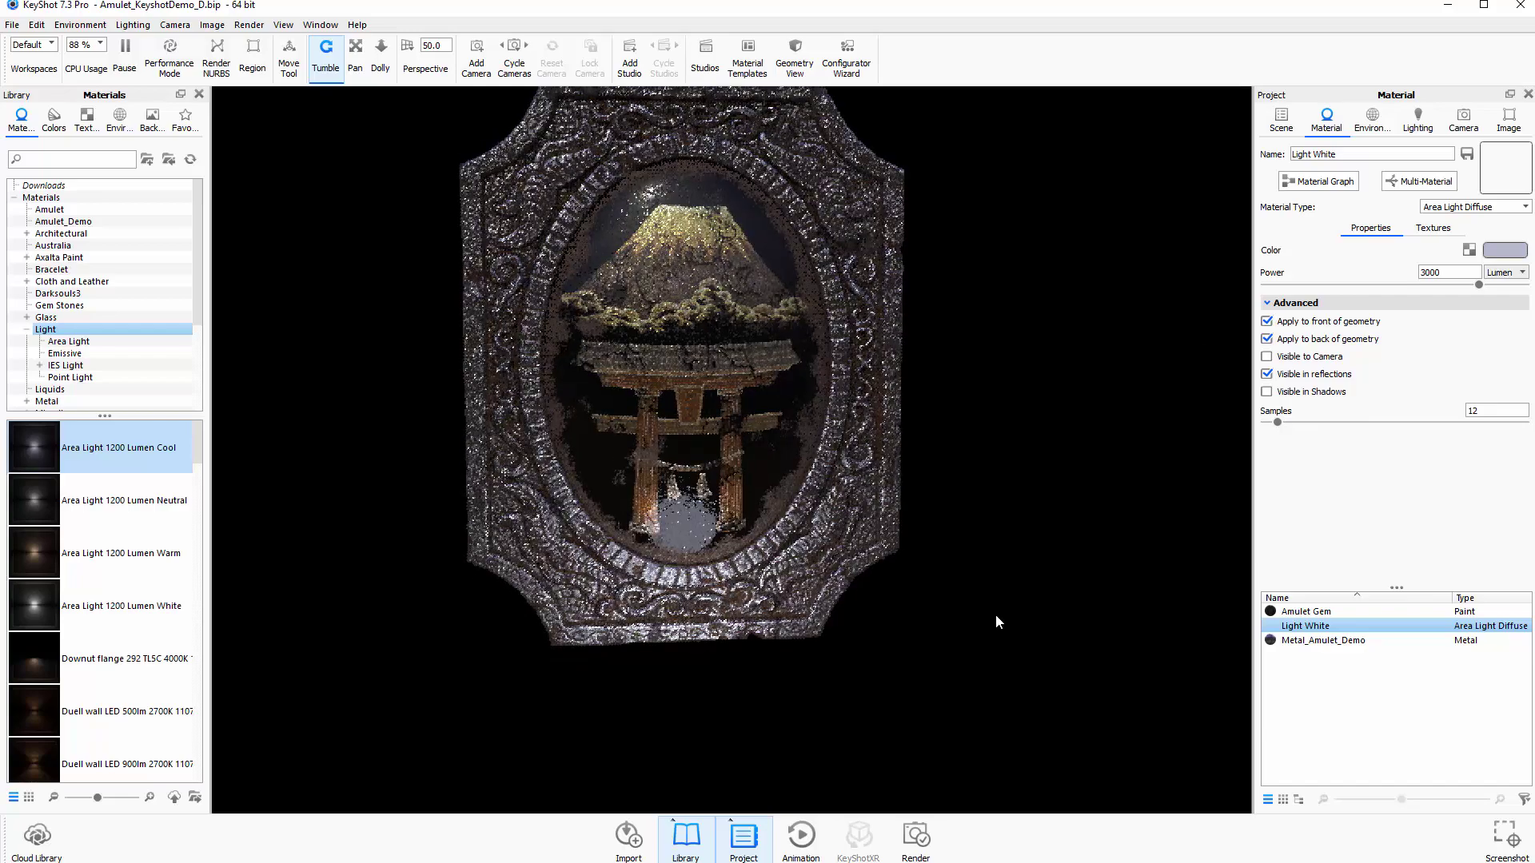
drag(995, 614, 880, 606)
drag(809, 669, 943, 599)
click(1269, 375)
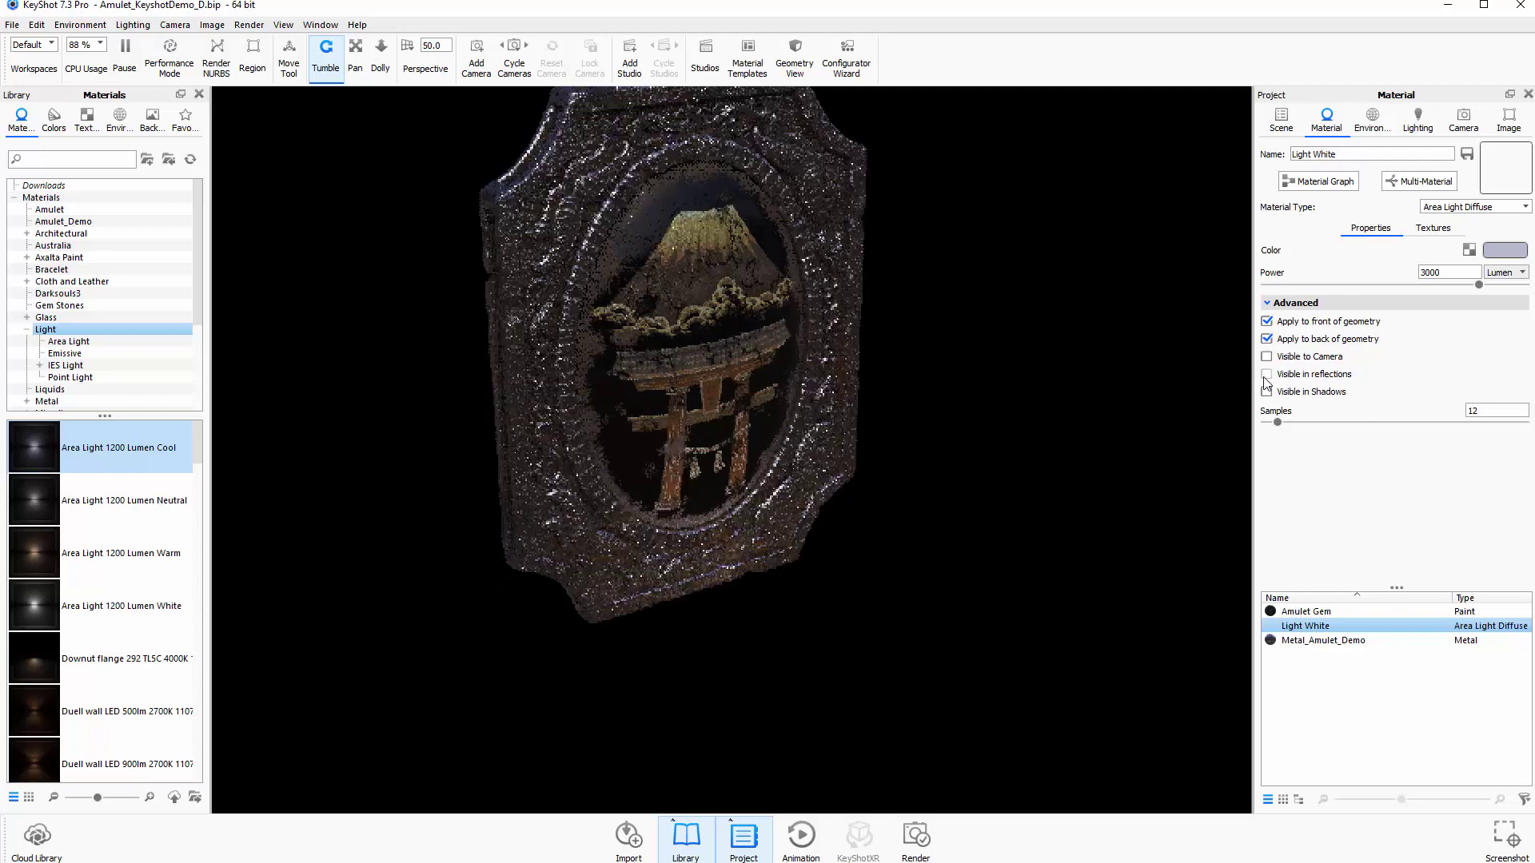
click(1267, 374)
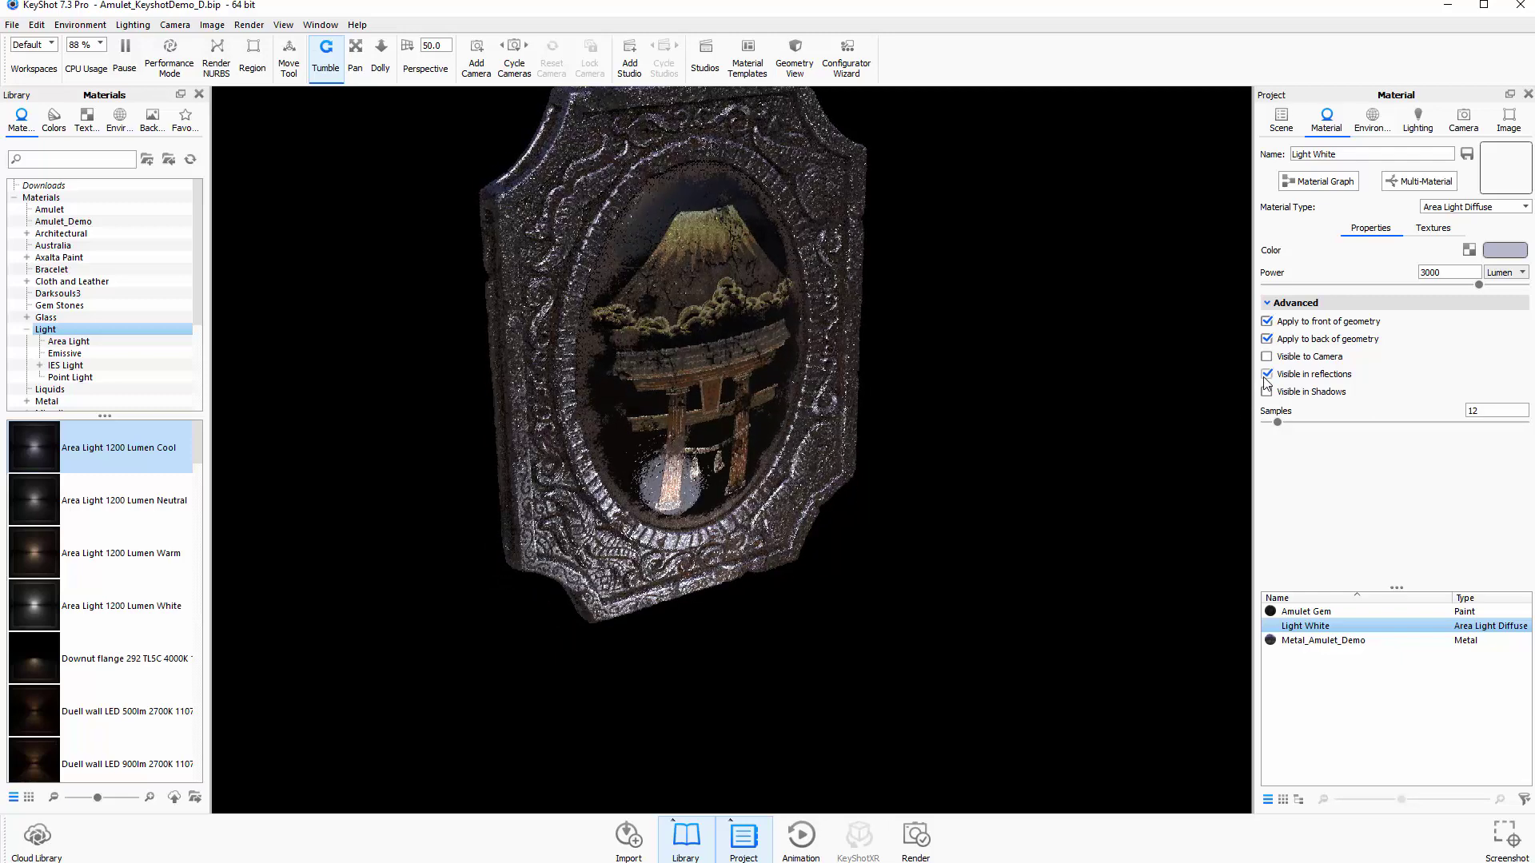
click(1267, 375)
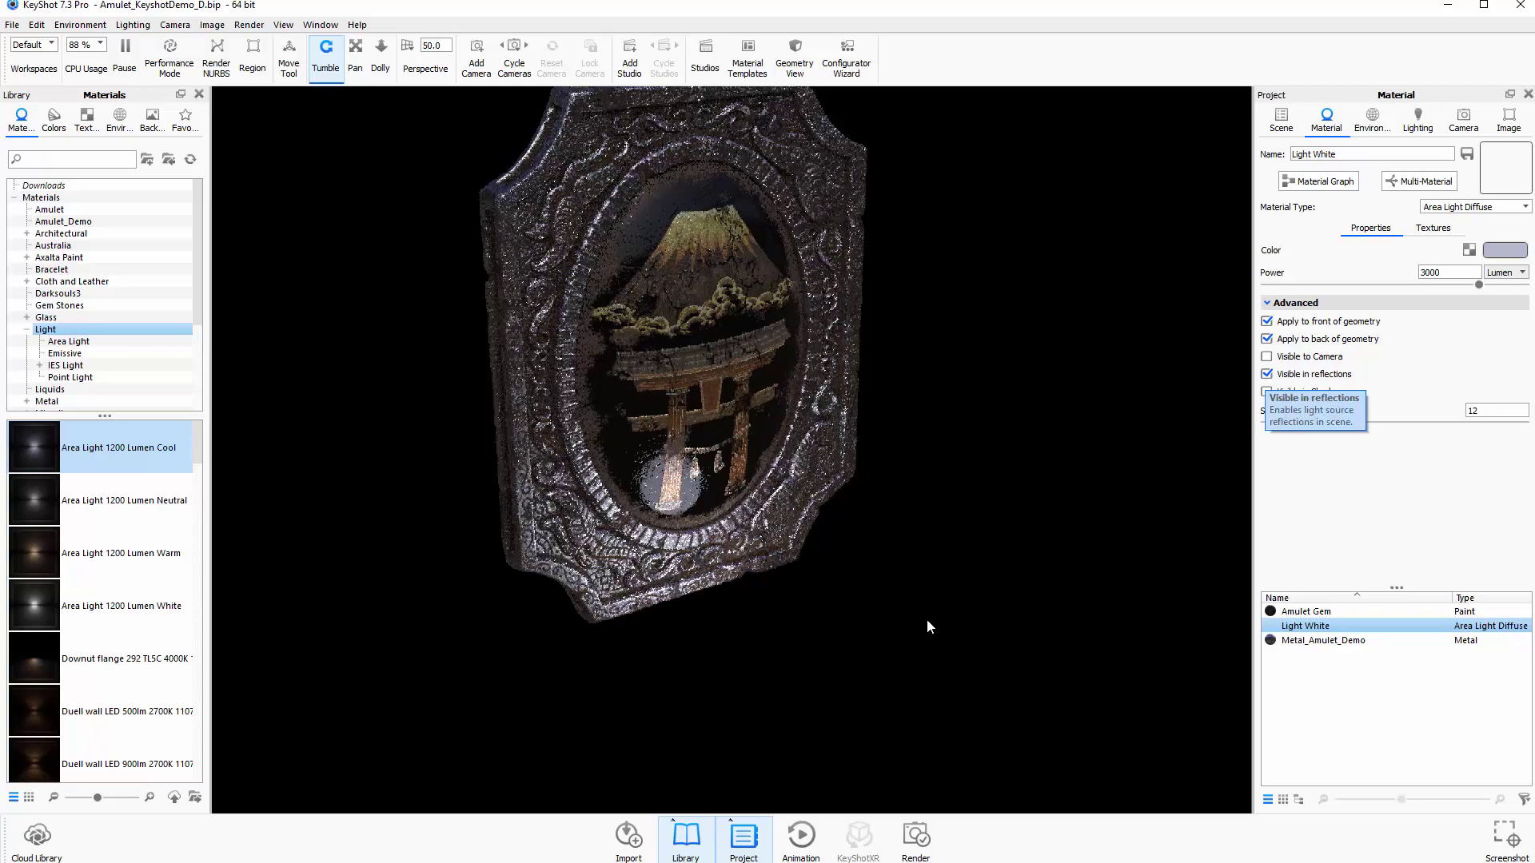
Zoom and orbit back to a near-frontal view to check the sphere's reflection.
drag(927, 619, 910, 583)
scroll(939, 683, up, 3)
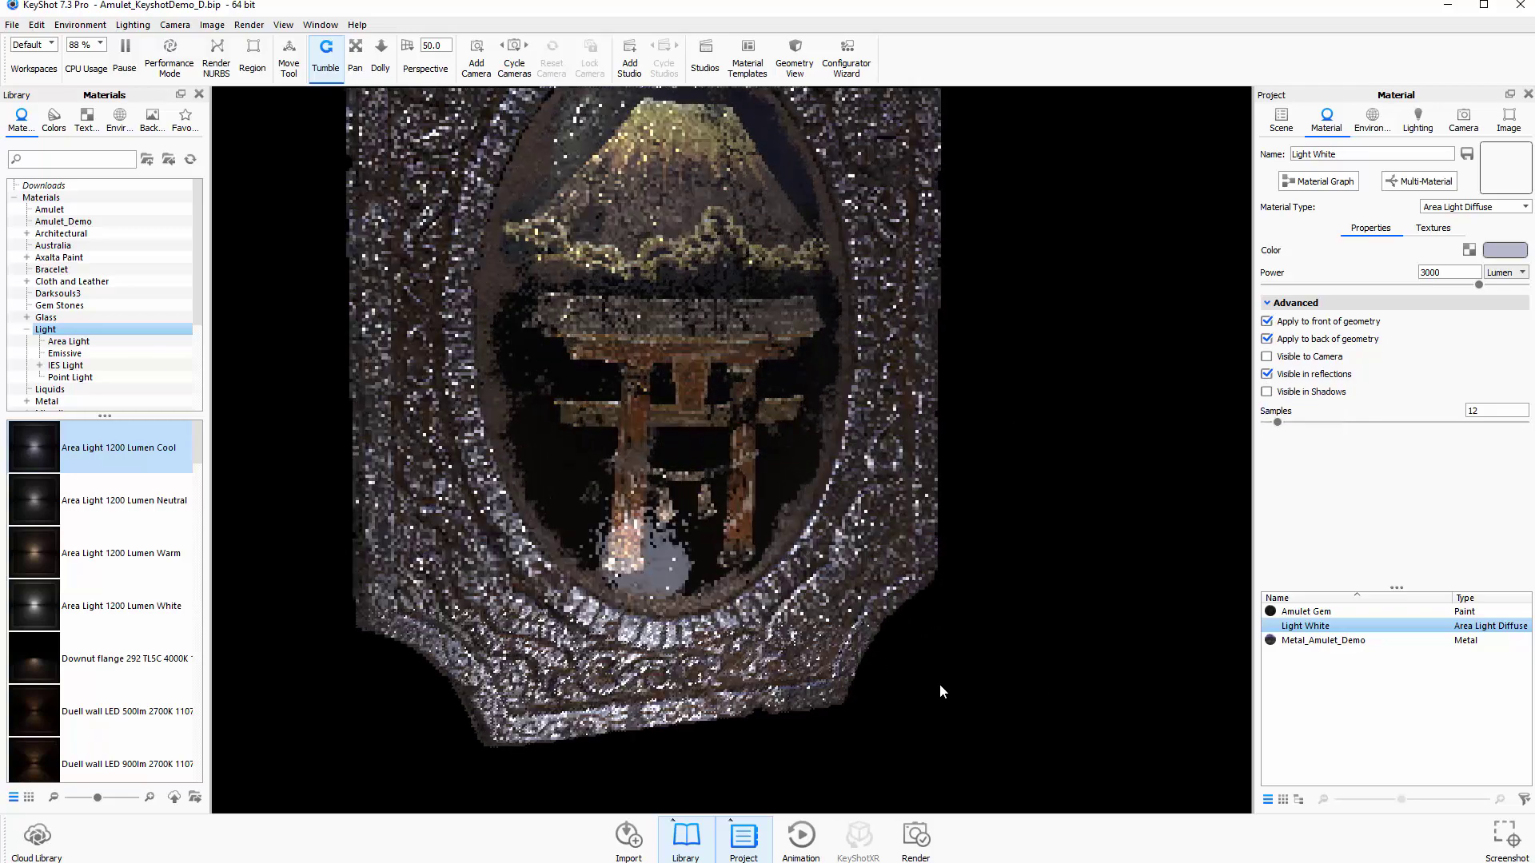
scroll(966, 655, down, 5)
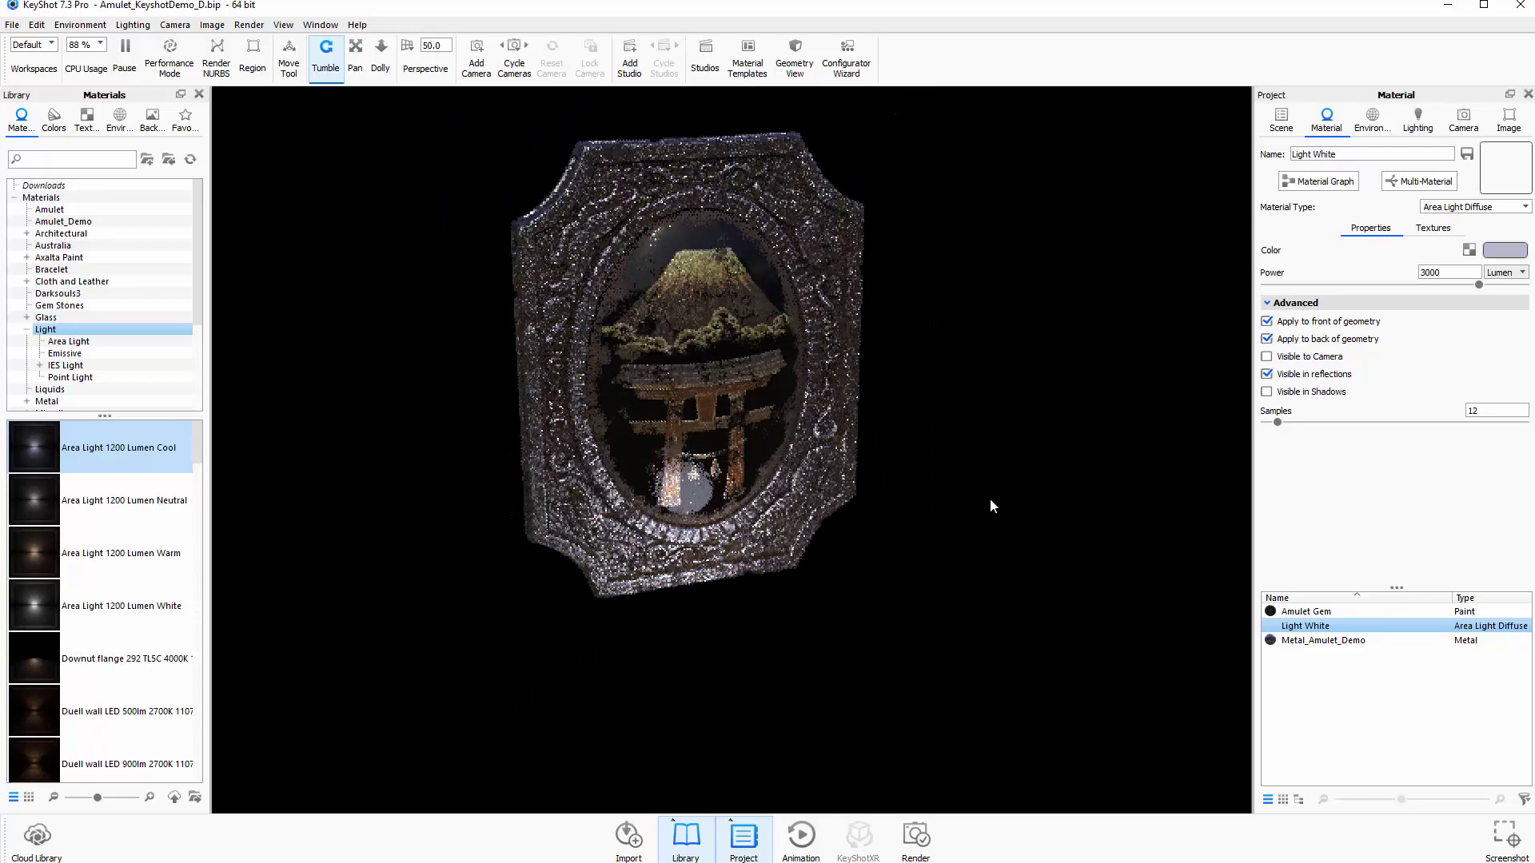
scroll(920, 479, up, 2)
drag(927, 530, 1063, 610)
scroll(945, 621, down, 2)
drag(846, 637, 520, 322)
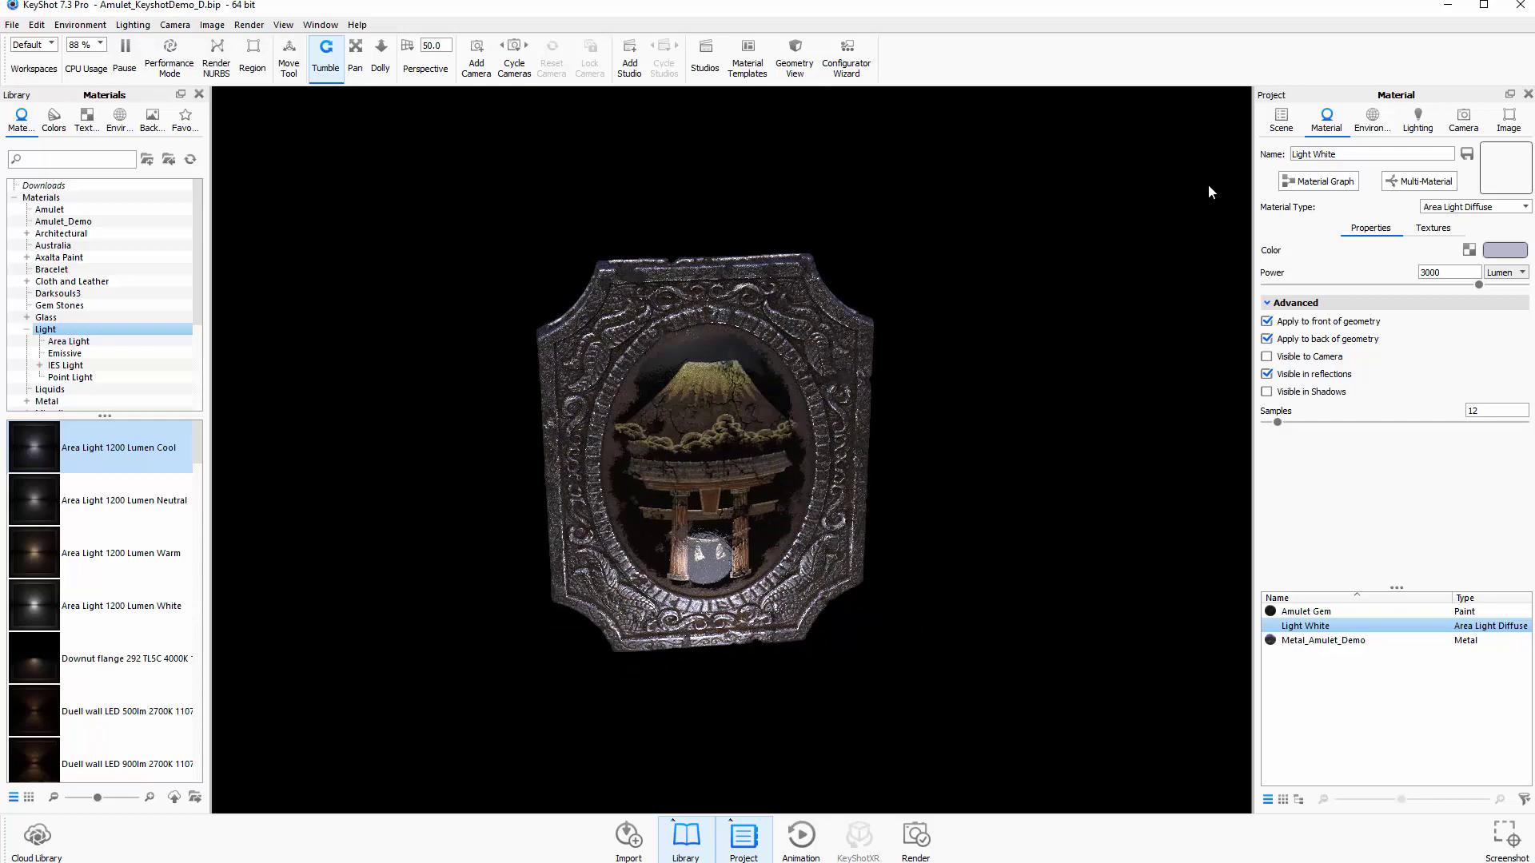
Drop the environment brightness from 0.5 to 0.4 and orbit the amulet to judge the darker lighting.
click(1372, 120)
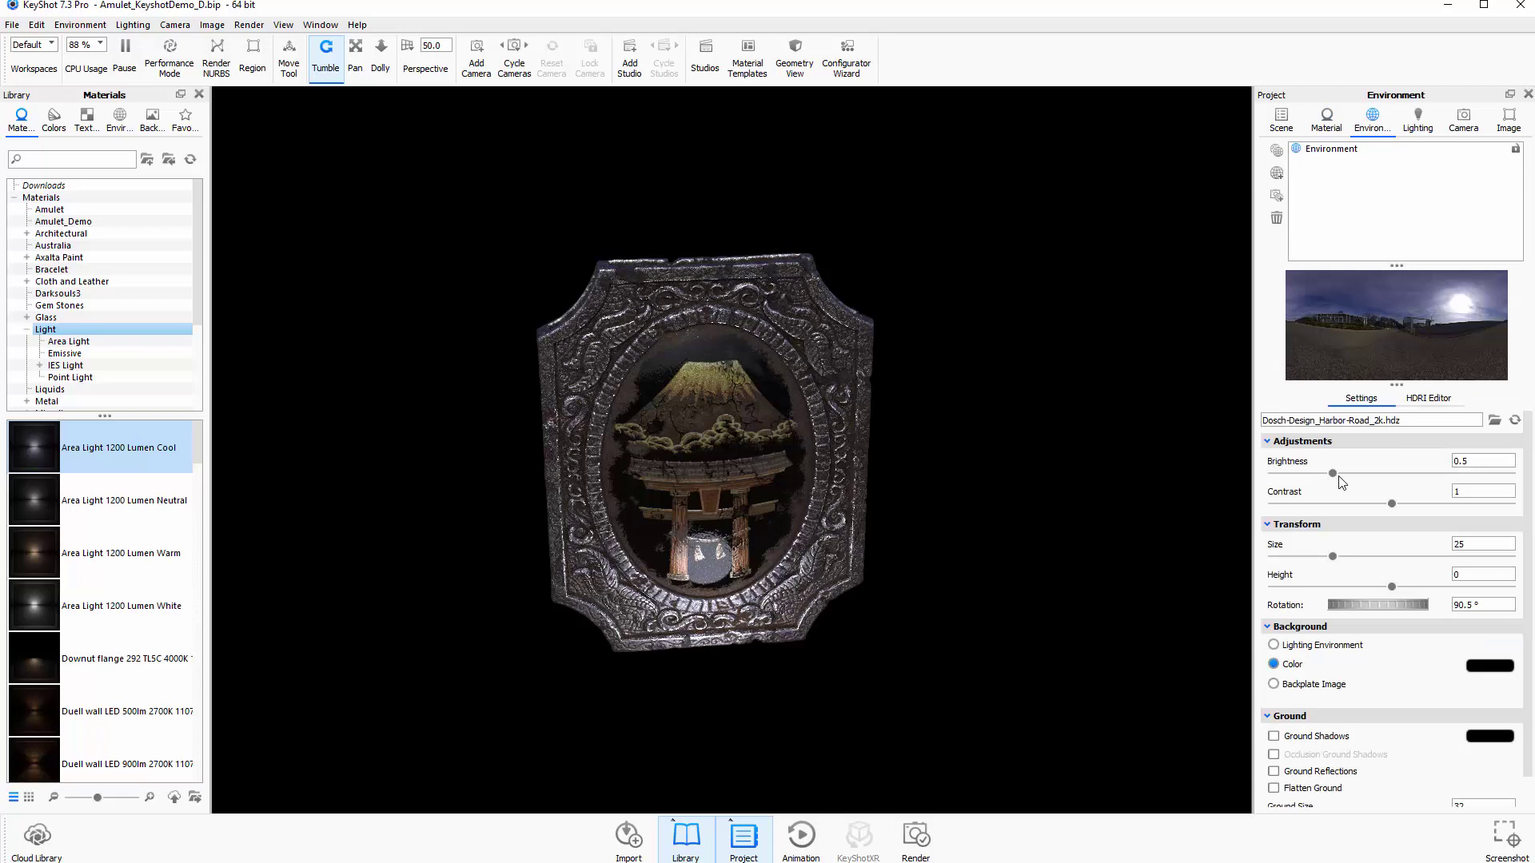
text(0)
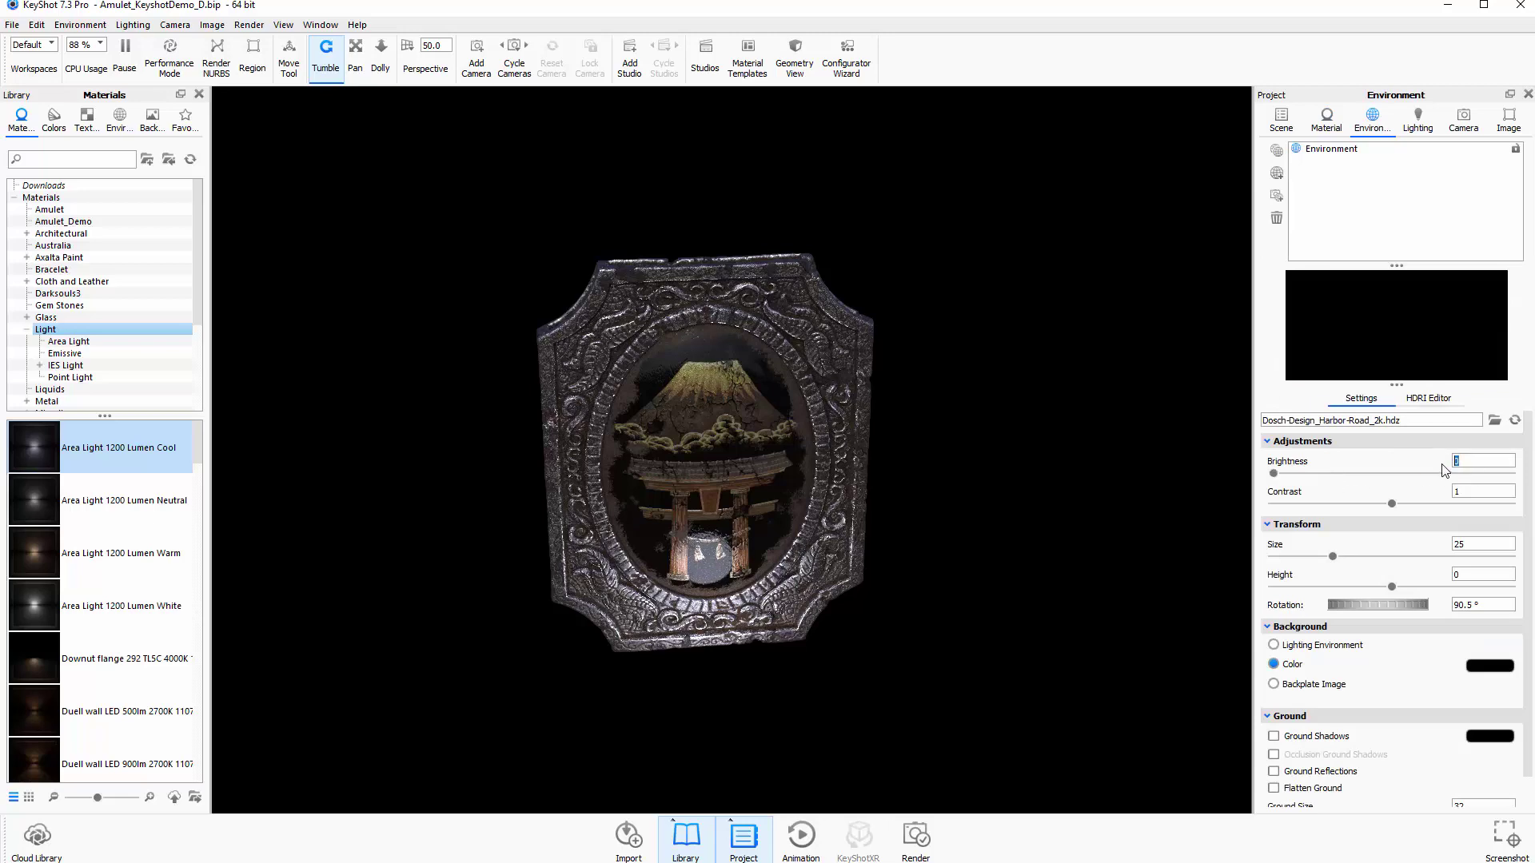
drag(751, 657, 994, 689)
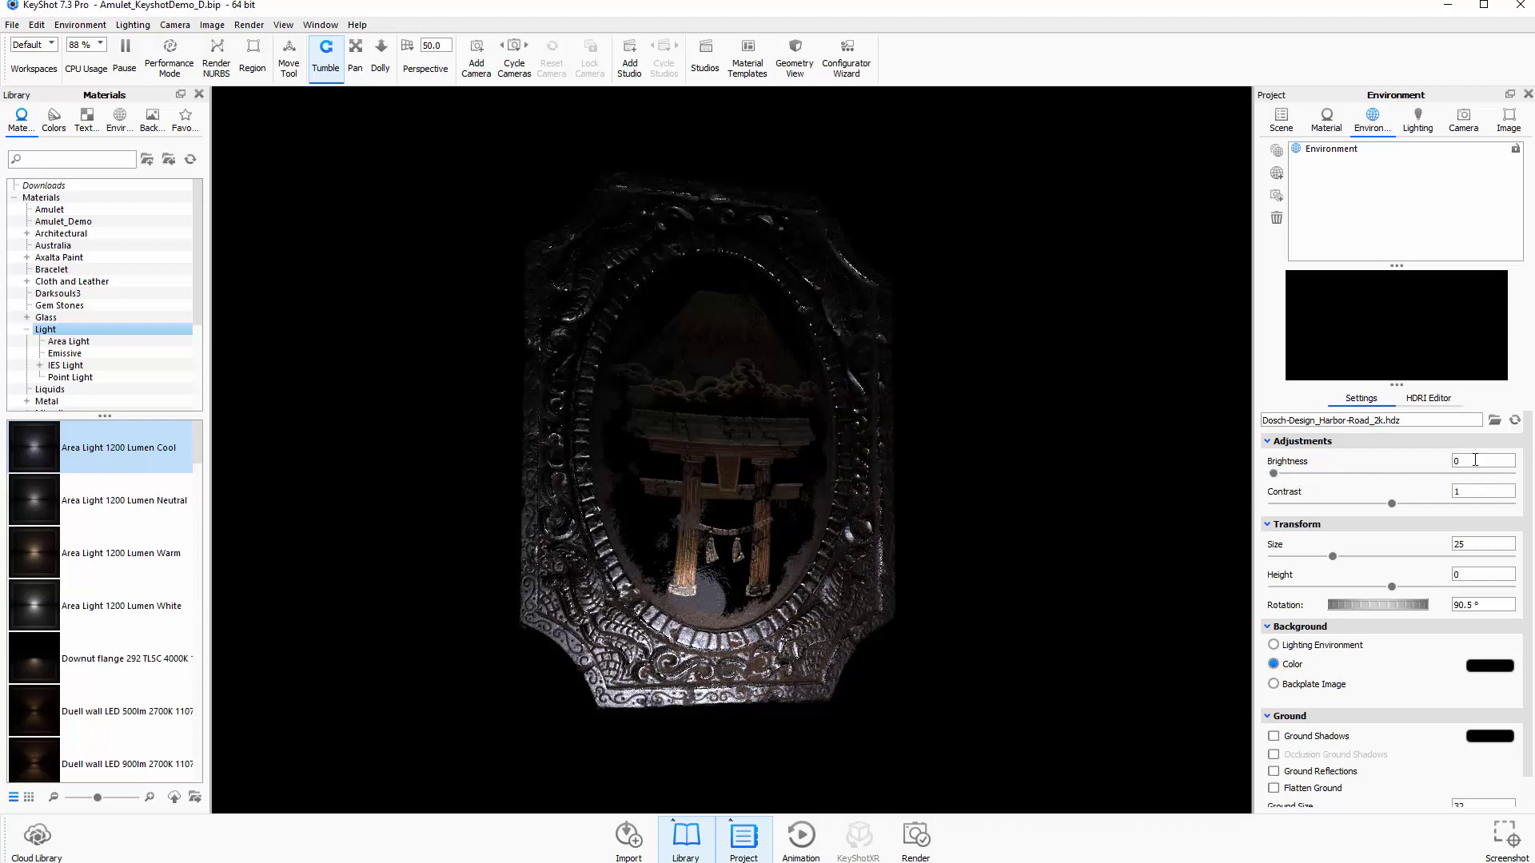
text(4)
key(Return)
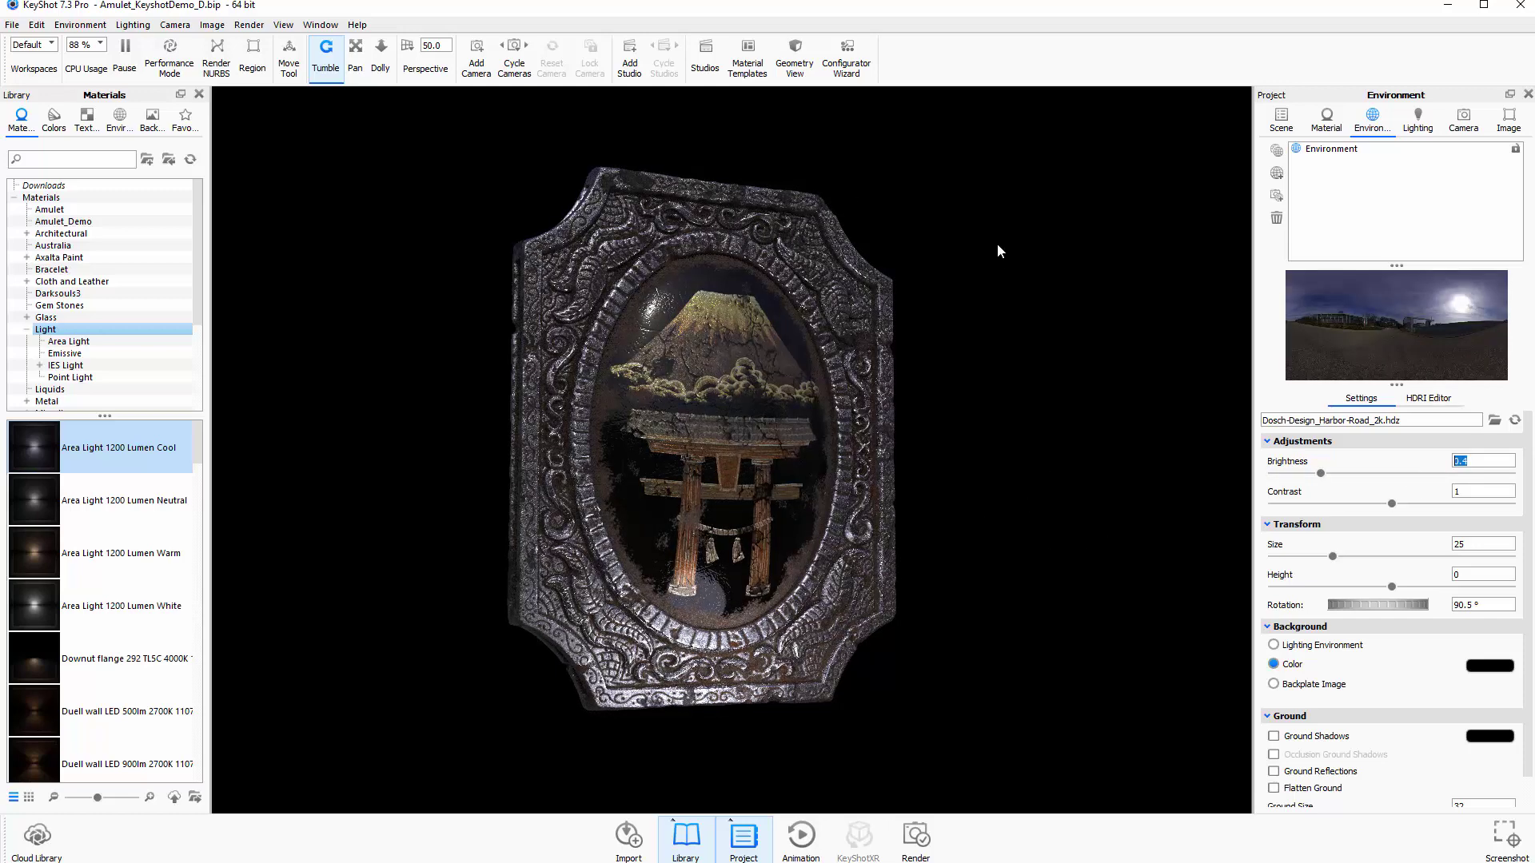
drag(998, 251, 622, 187)
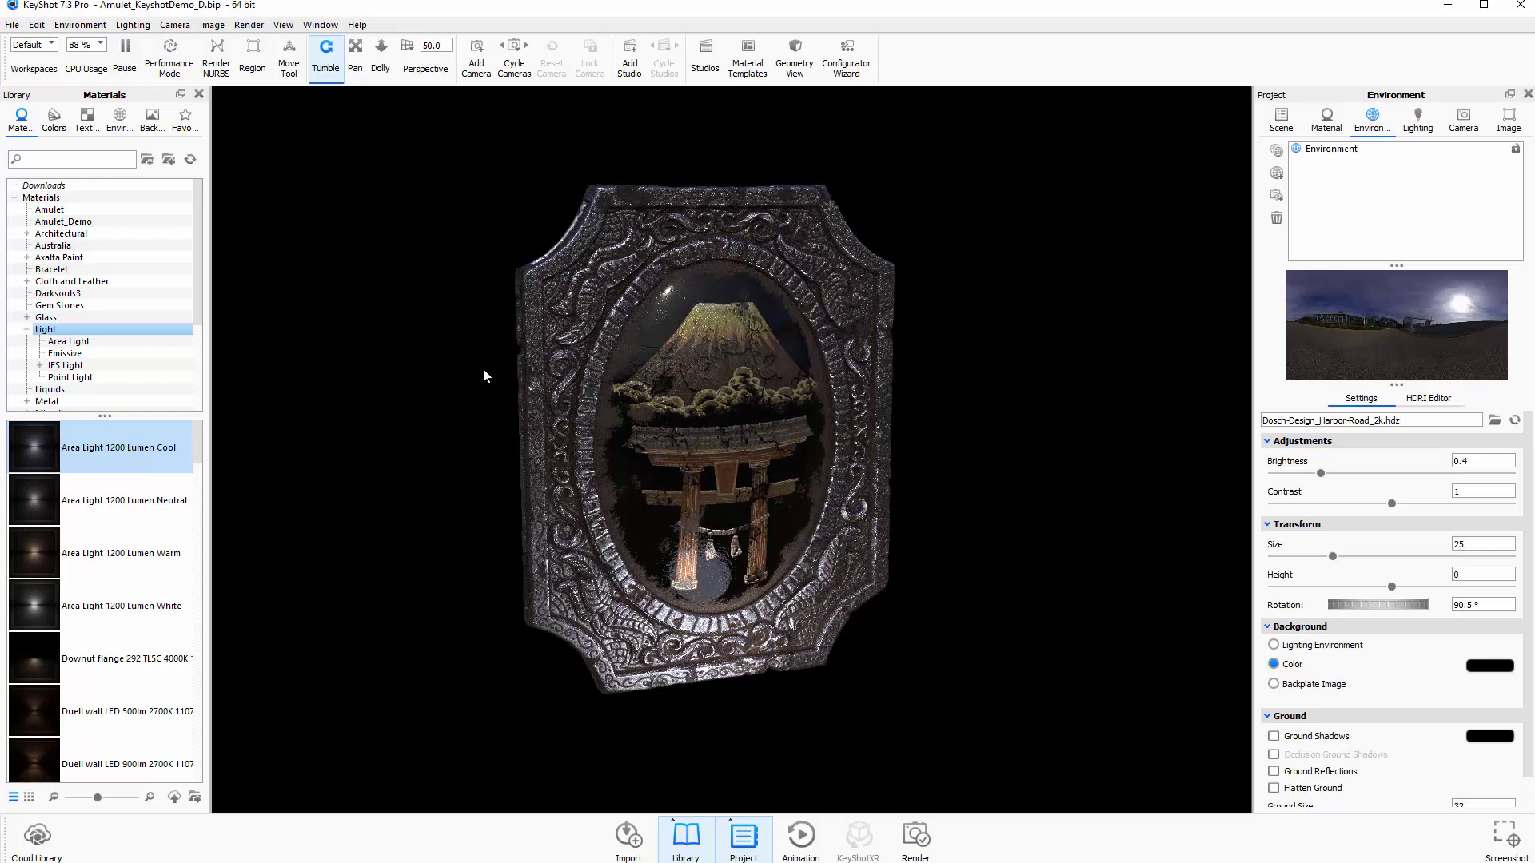
key(alt+Tab)
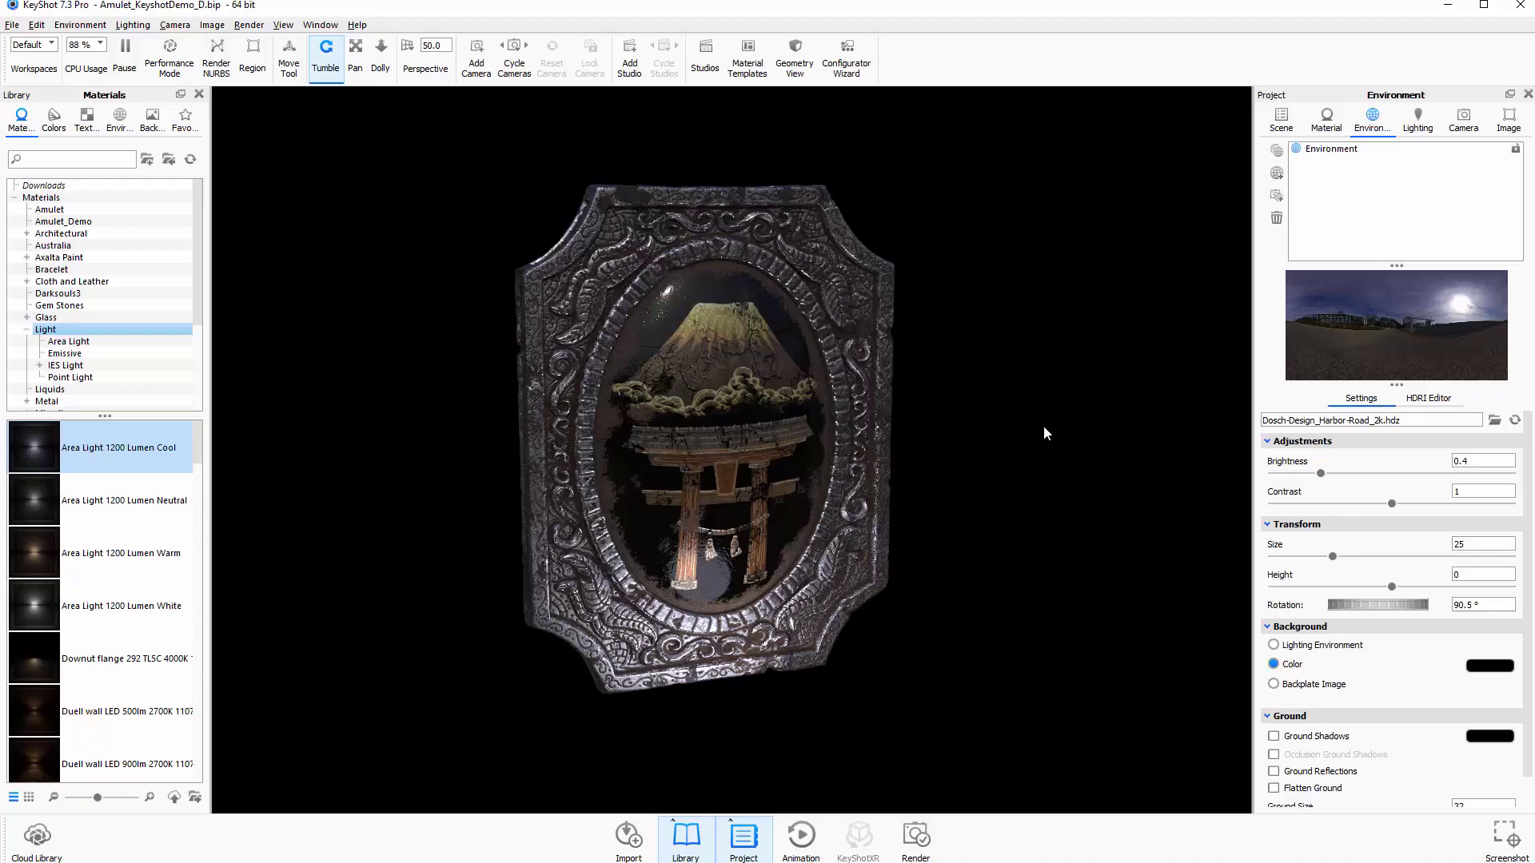
drag(1043, 432, 962, 432)
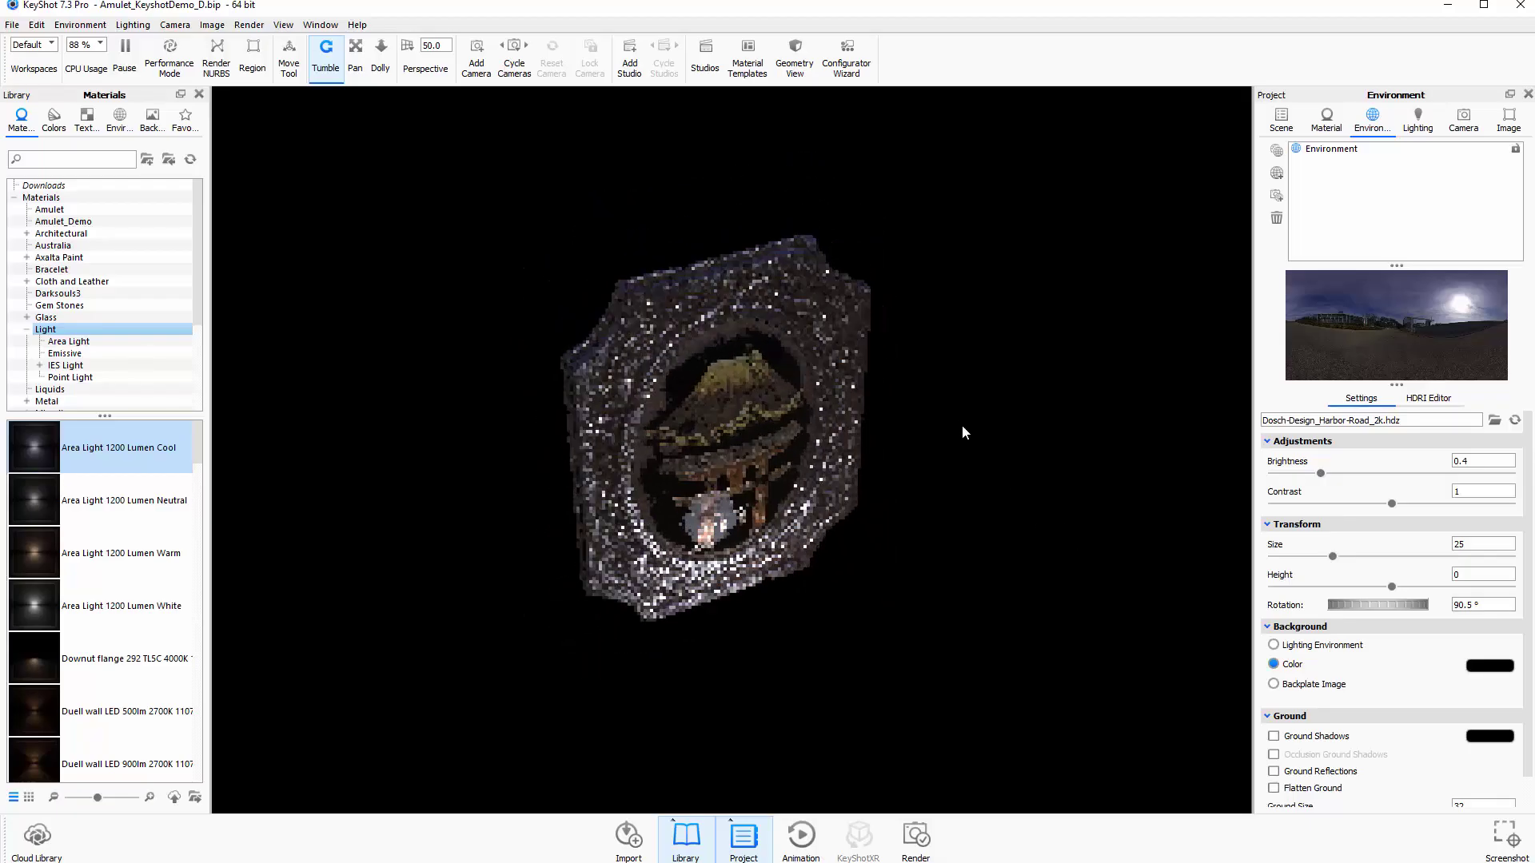
Add a plane to the scene through Edit > Add Geometry > Plane.
click(80, 25)
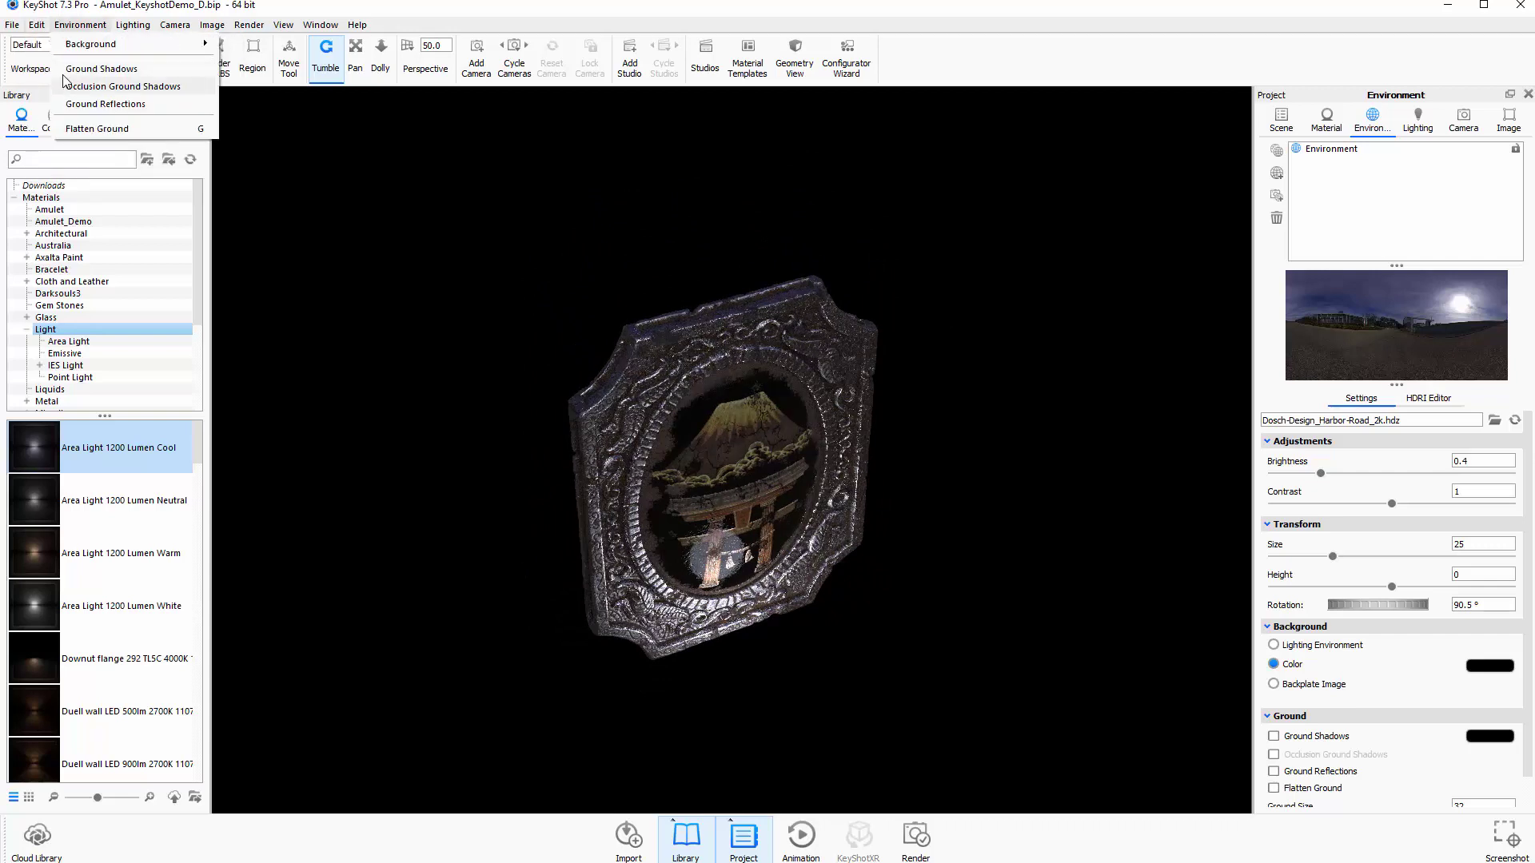
mouse_move(37, 25)
mouse_move(96, 86)
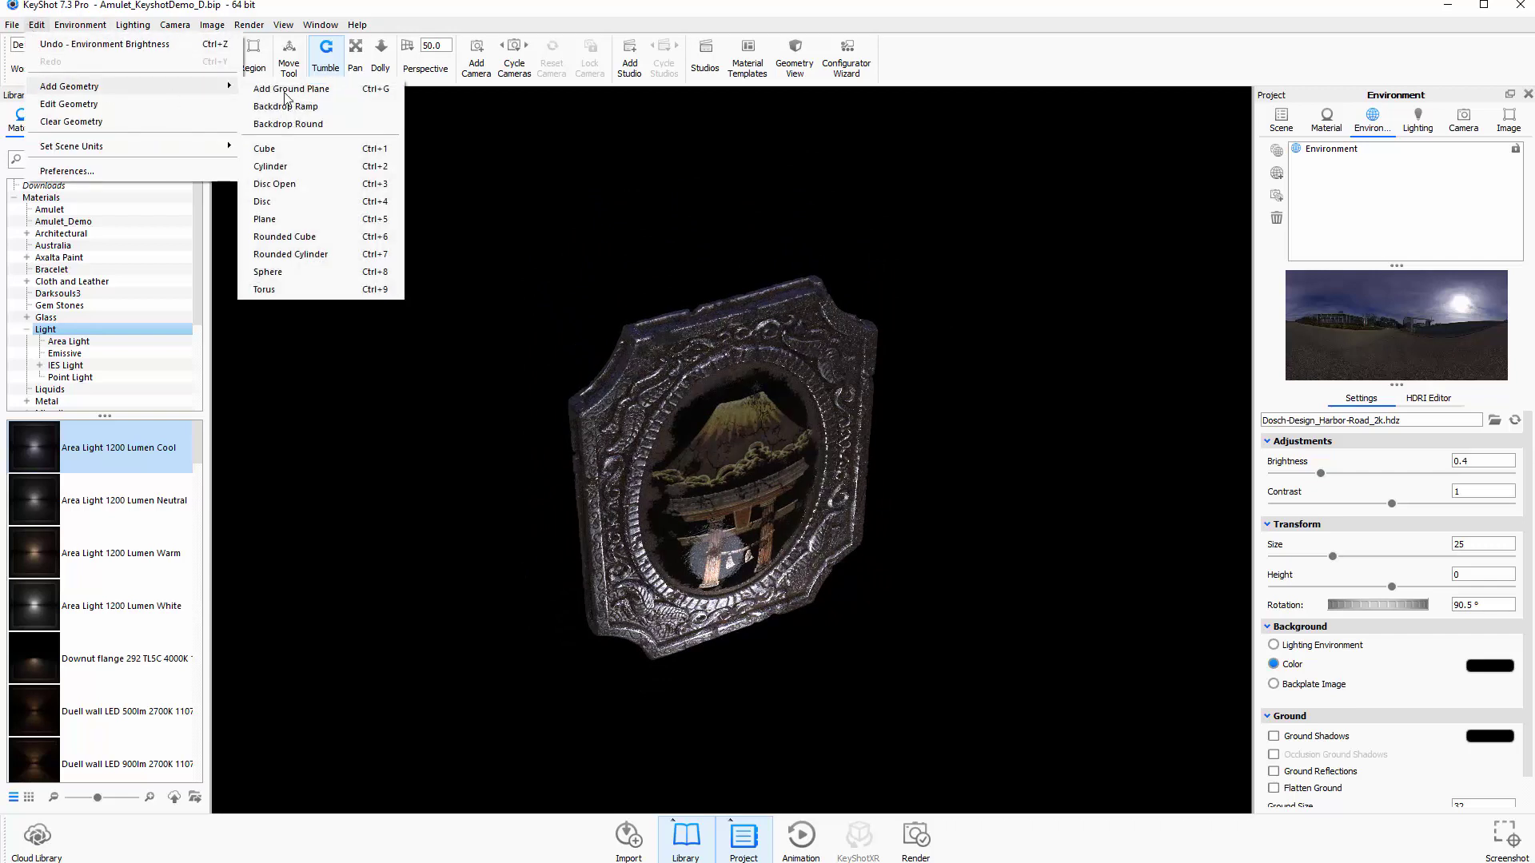
click(324, 224)
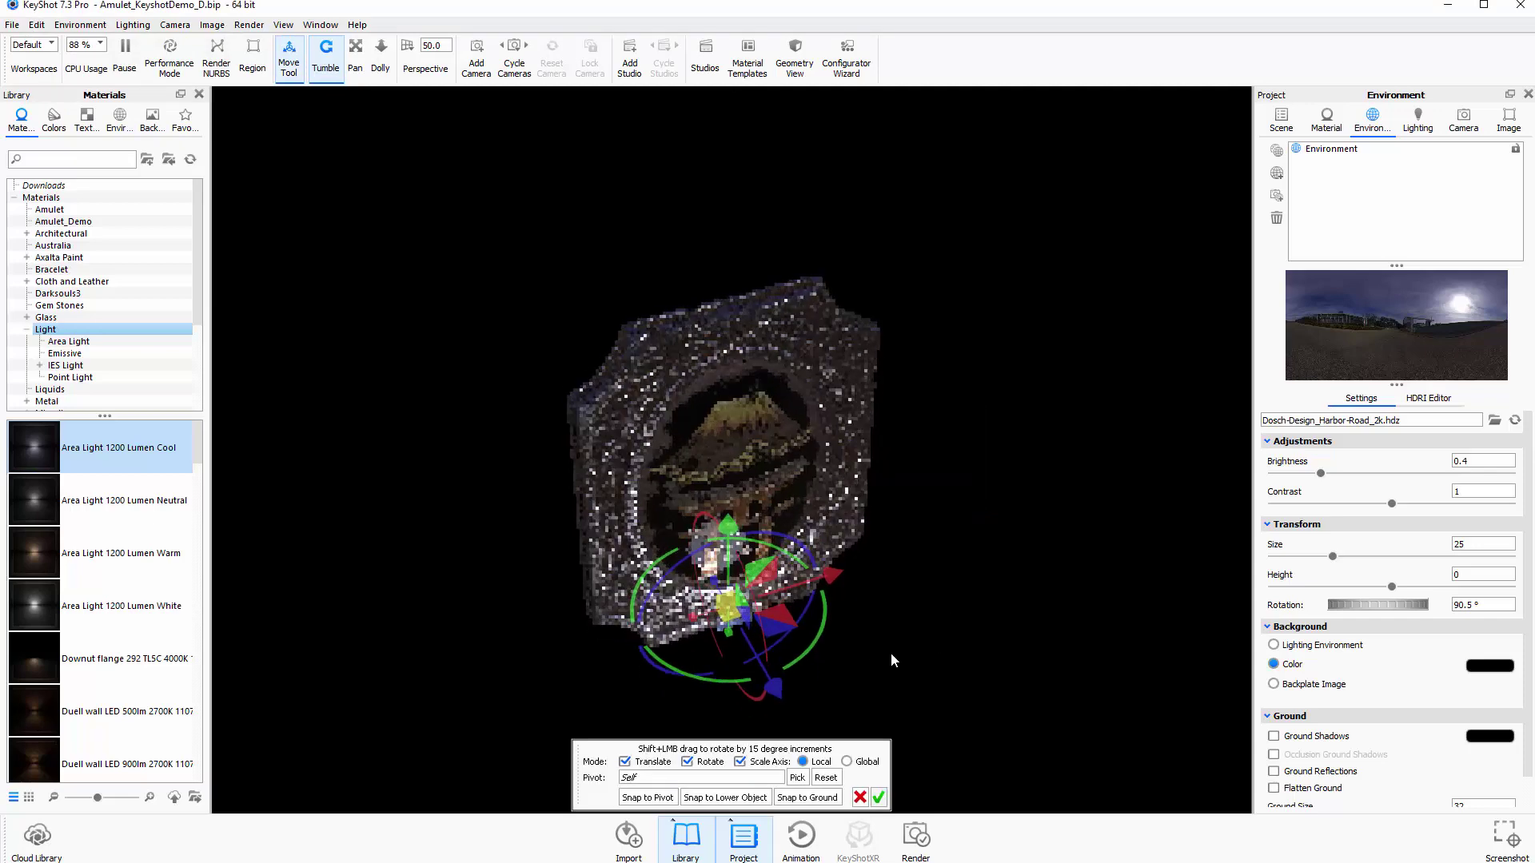
Raise the plane above the amulet's upper left, tilt it toward the amulet and enlarge it.
drag(899, 680, 808, 607)
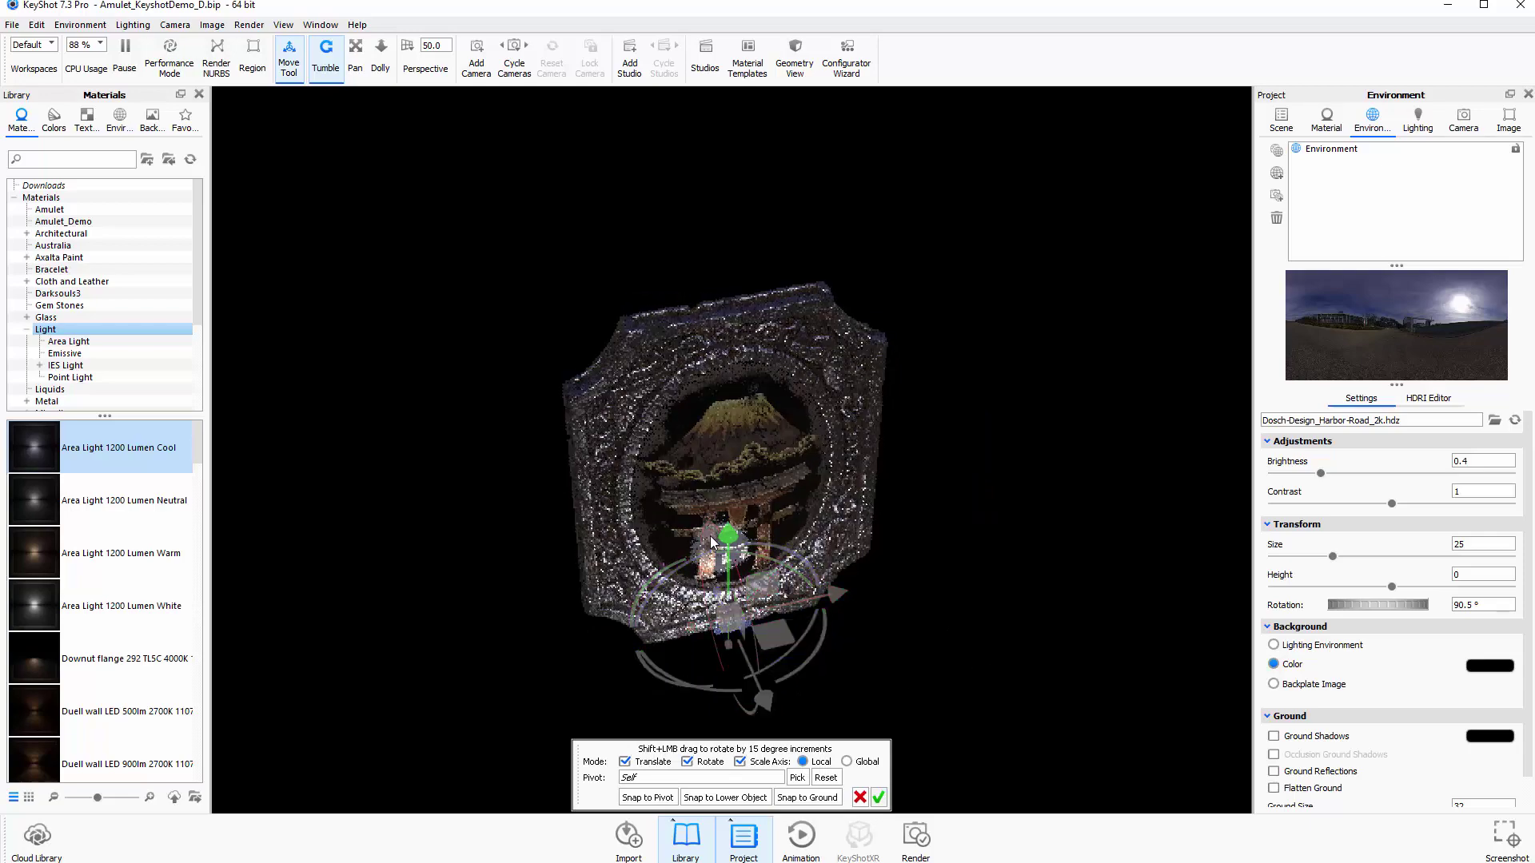
drag(726, 537, 720, 172)
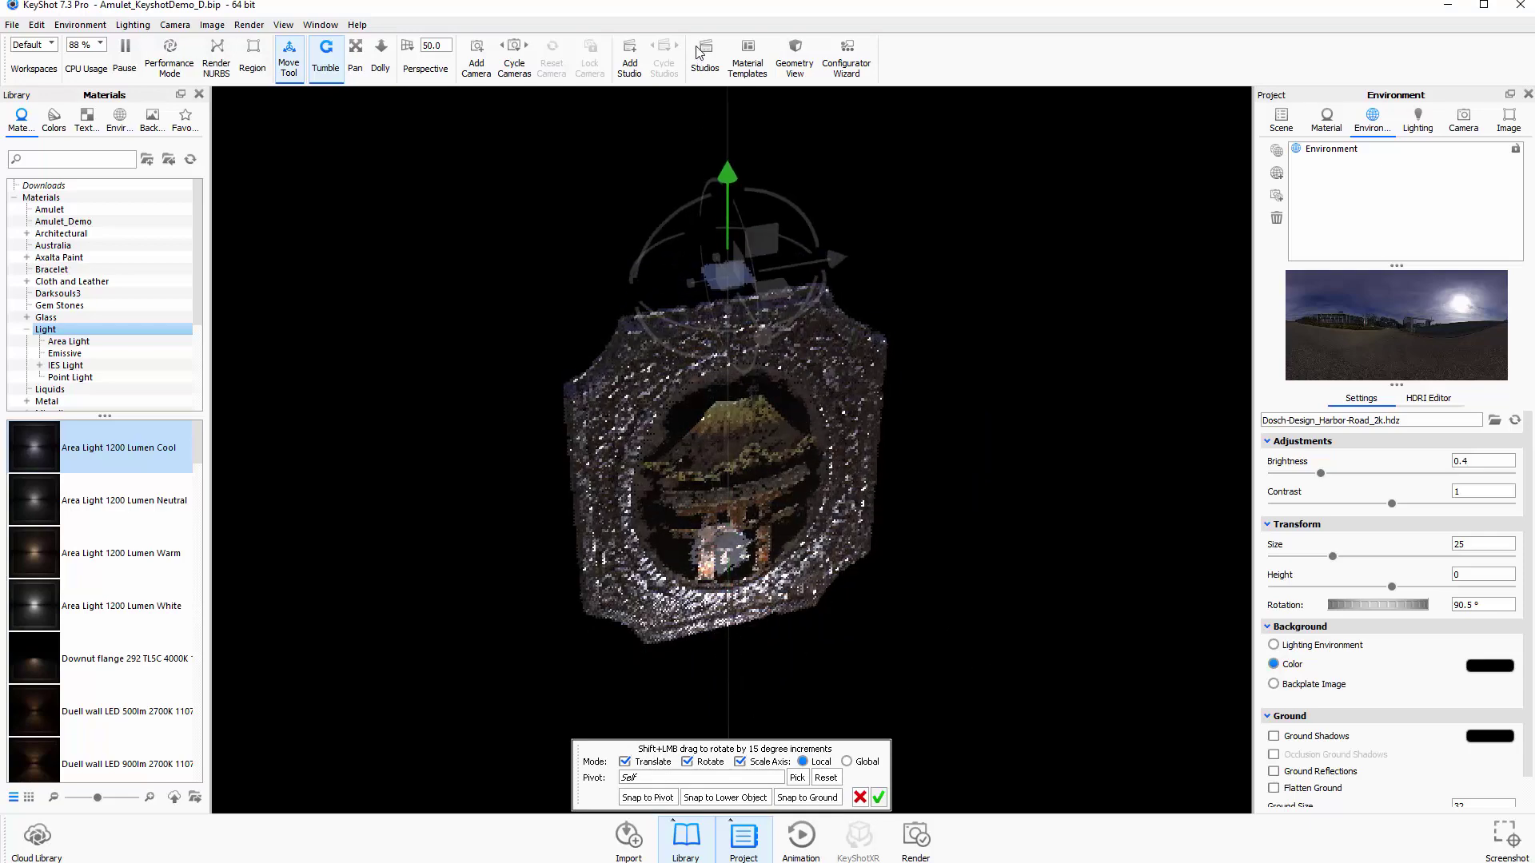
drag(946, 247, 685, 248)
drag(471, 357, 770, 434)
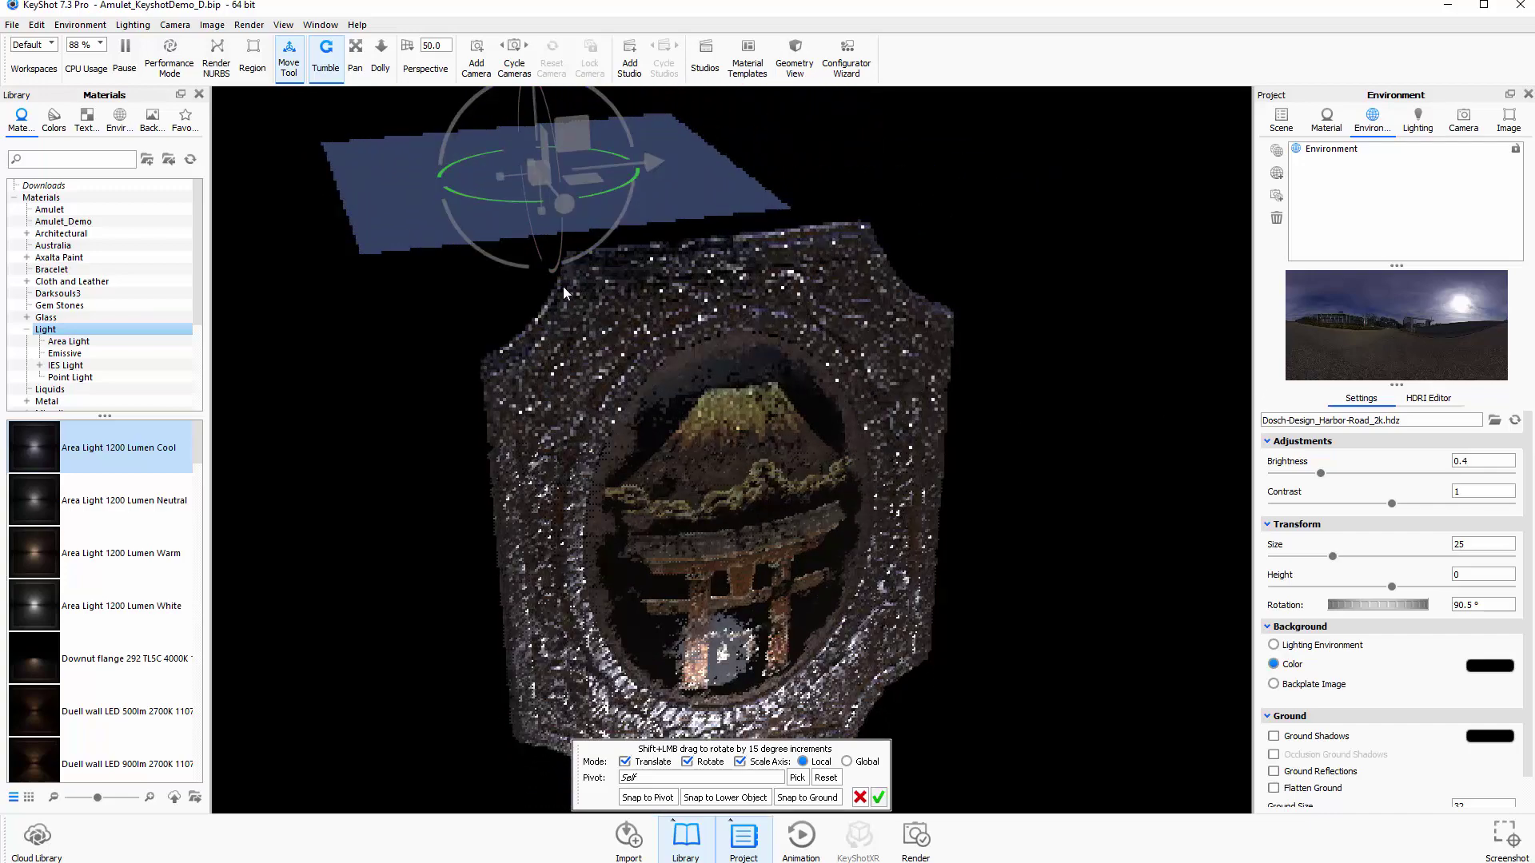
drag(627, 123, 663, 170)
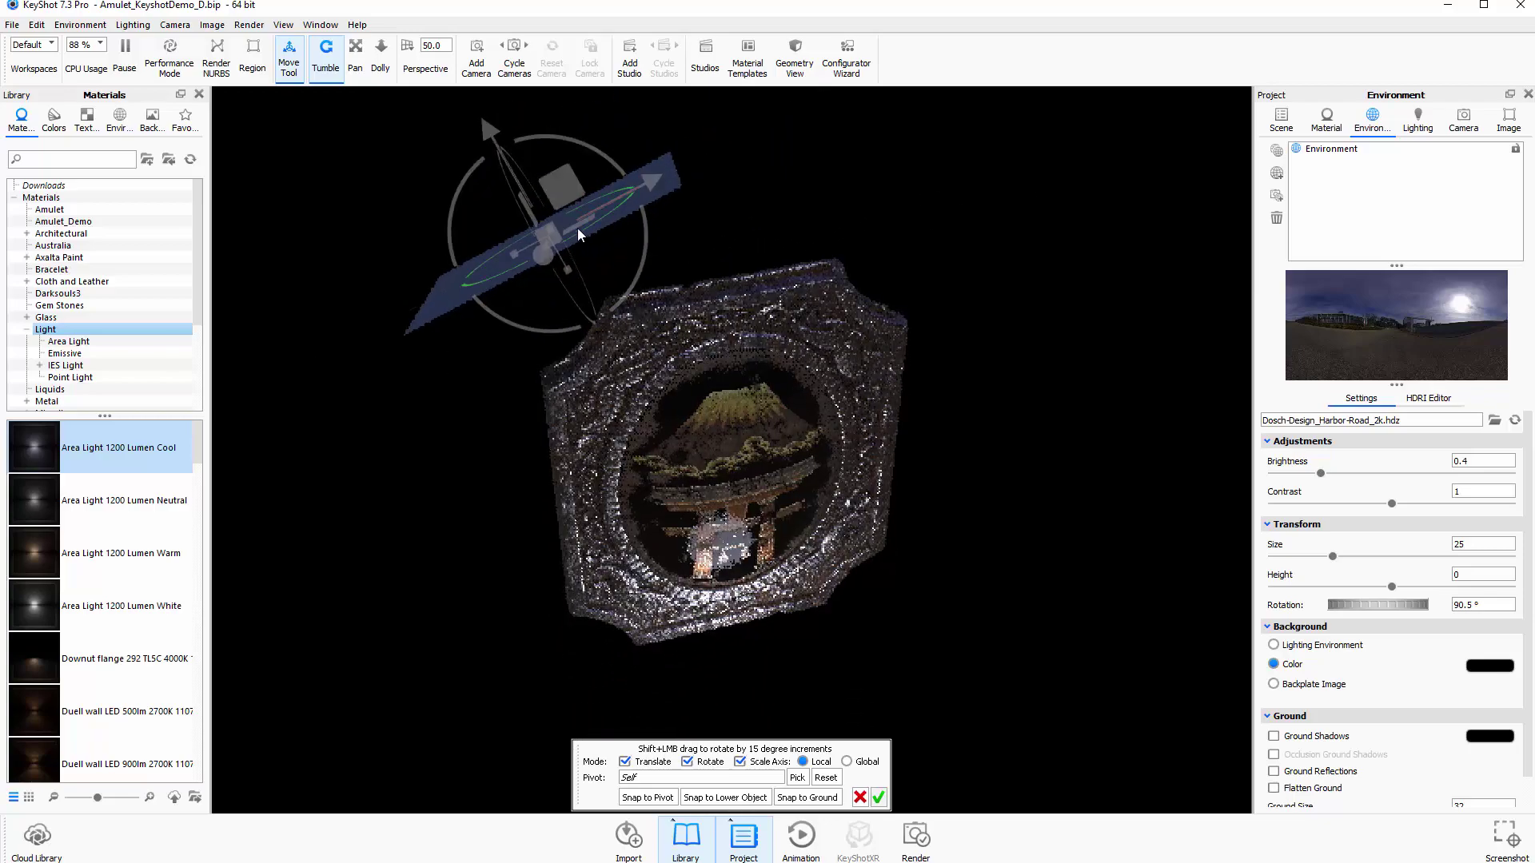
drag(552, 228, 620, 112)
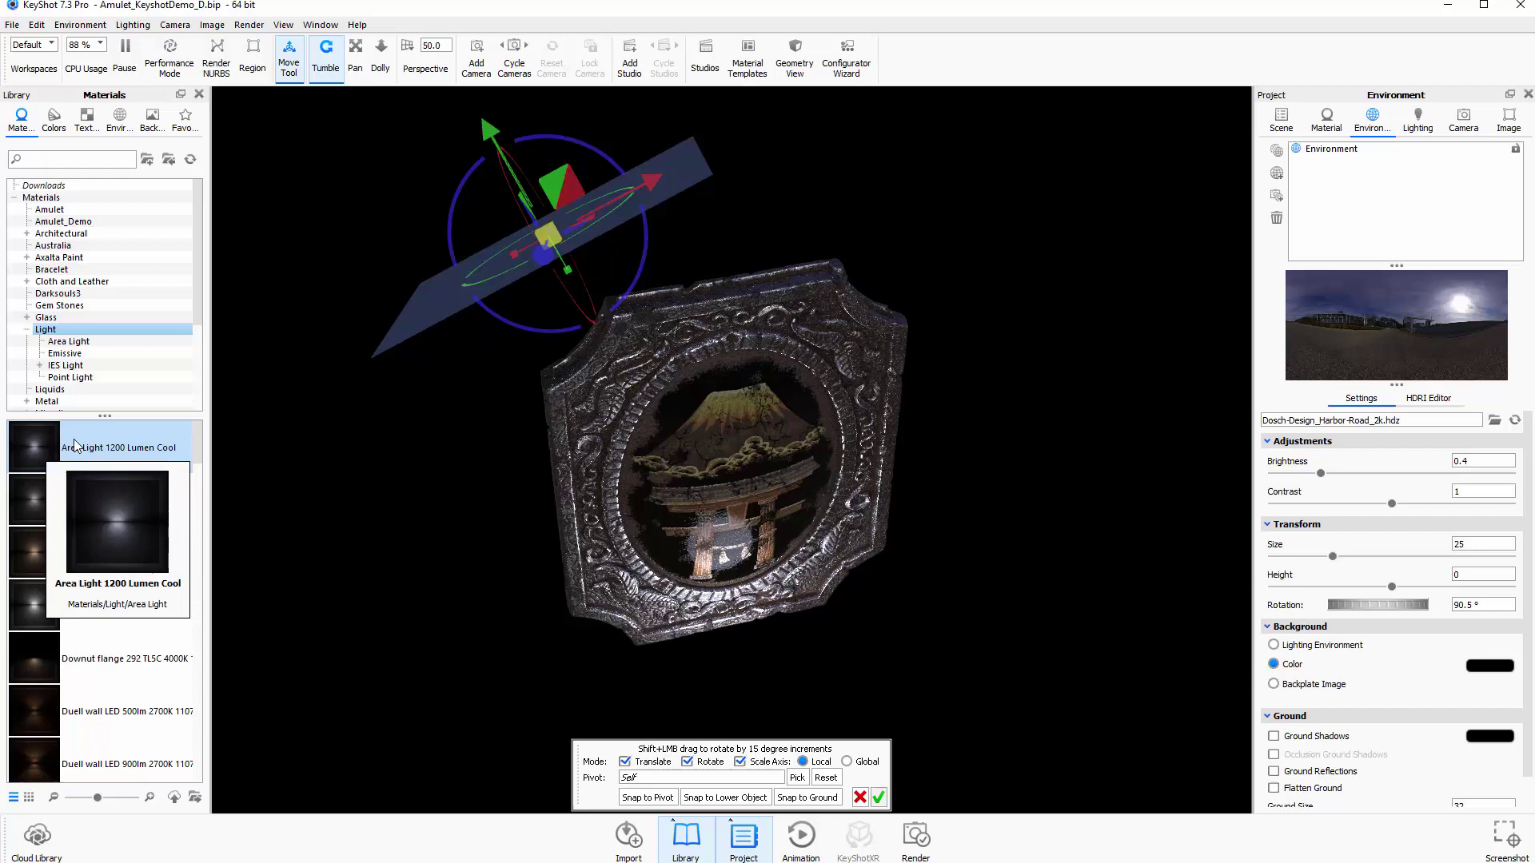
Apply Area Light 1200 Lumen Cool to the plane and confirm its placement.
drag(36, 447, 430, 322)
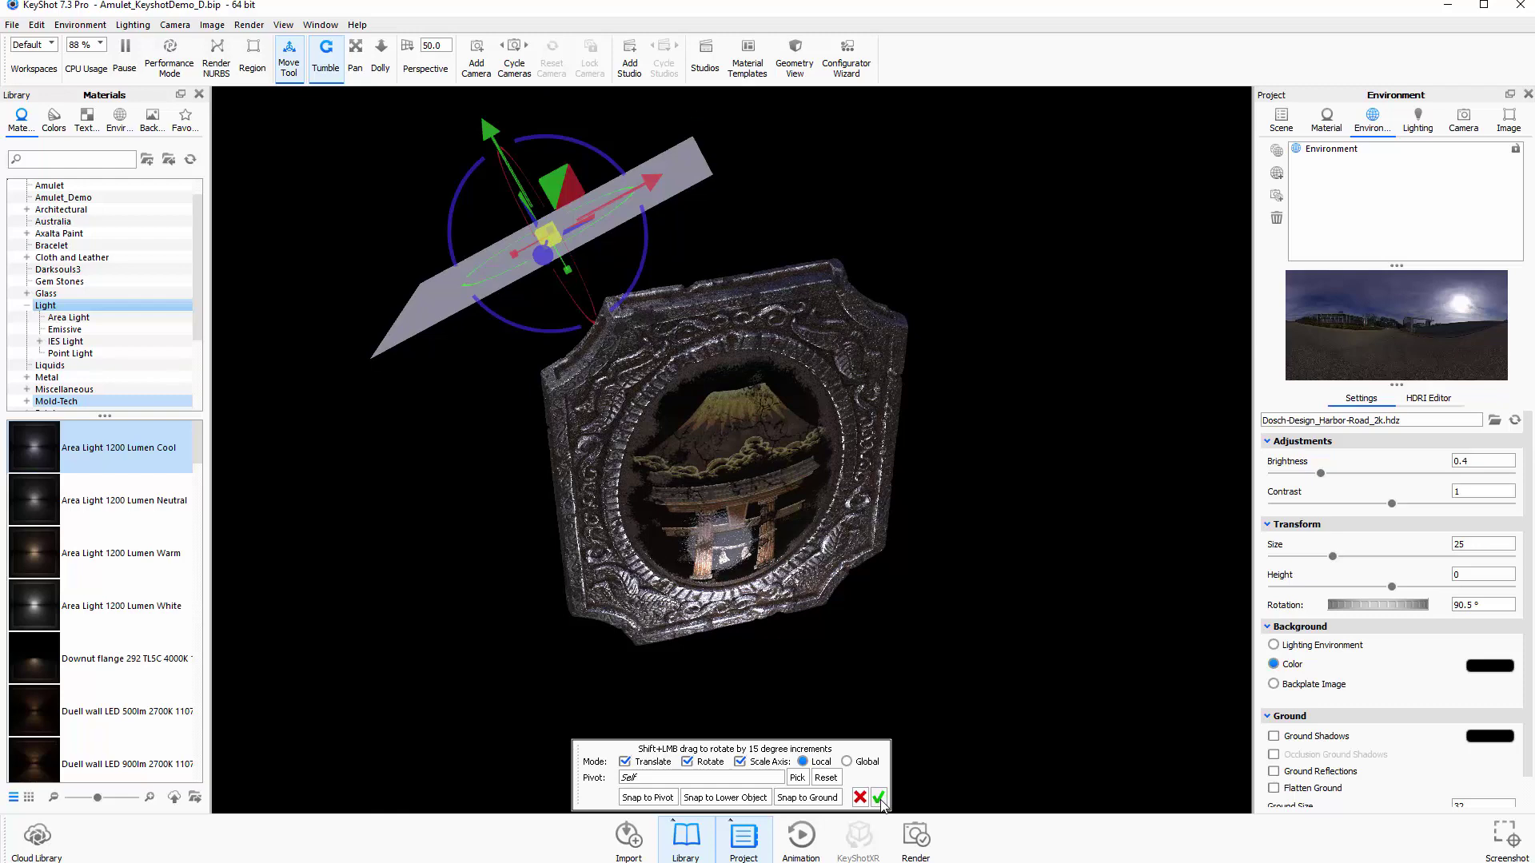
click(879, 797)
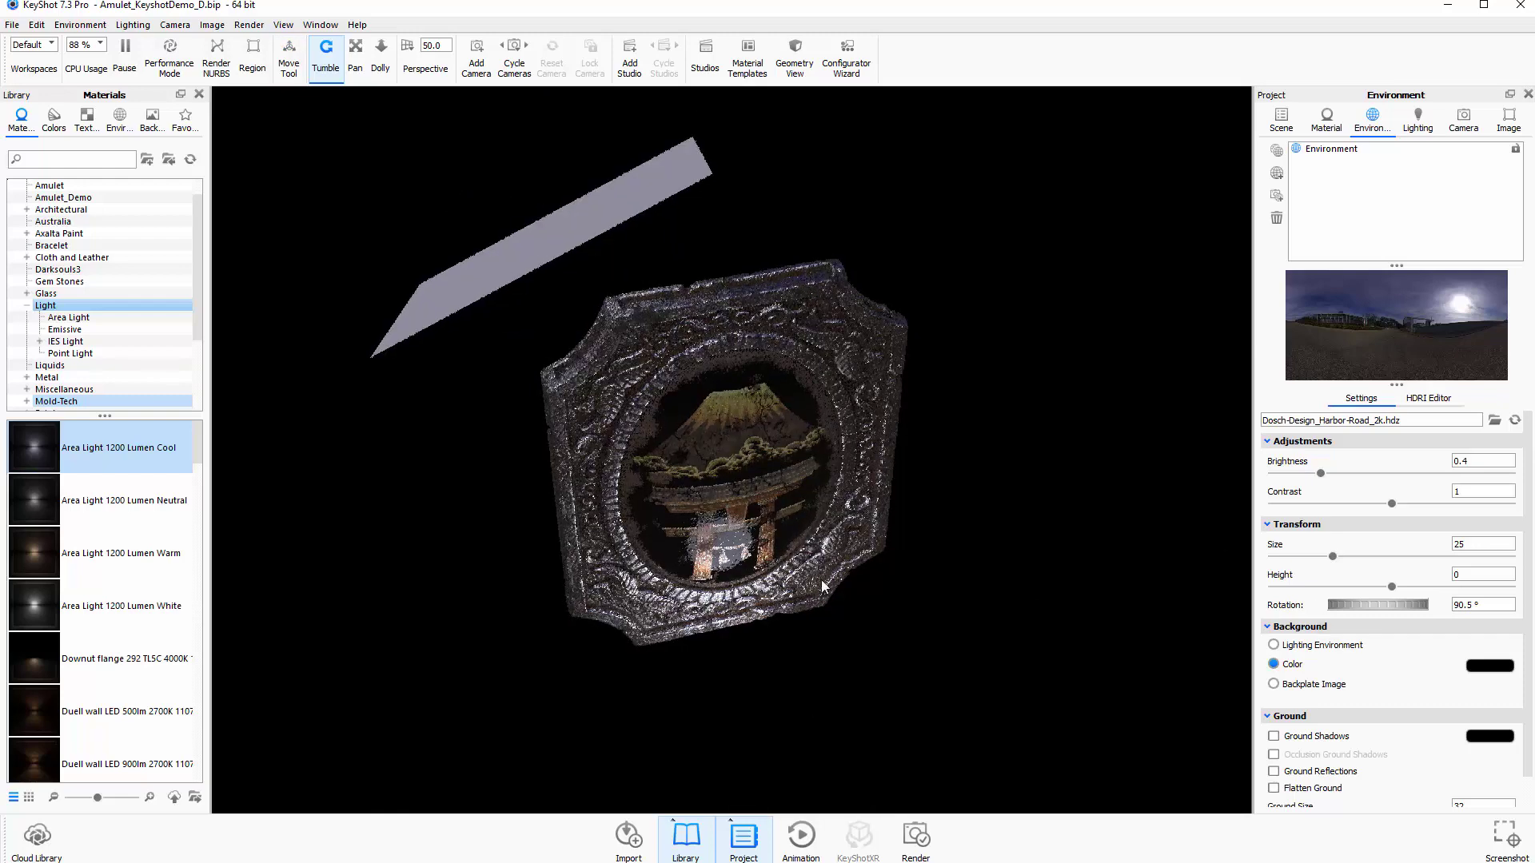
drag(609, 727, 541, 363)
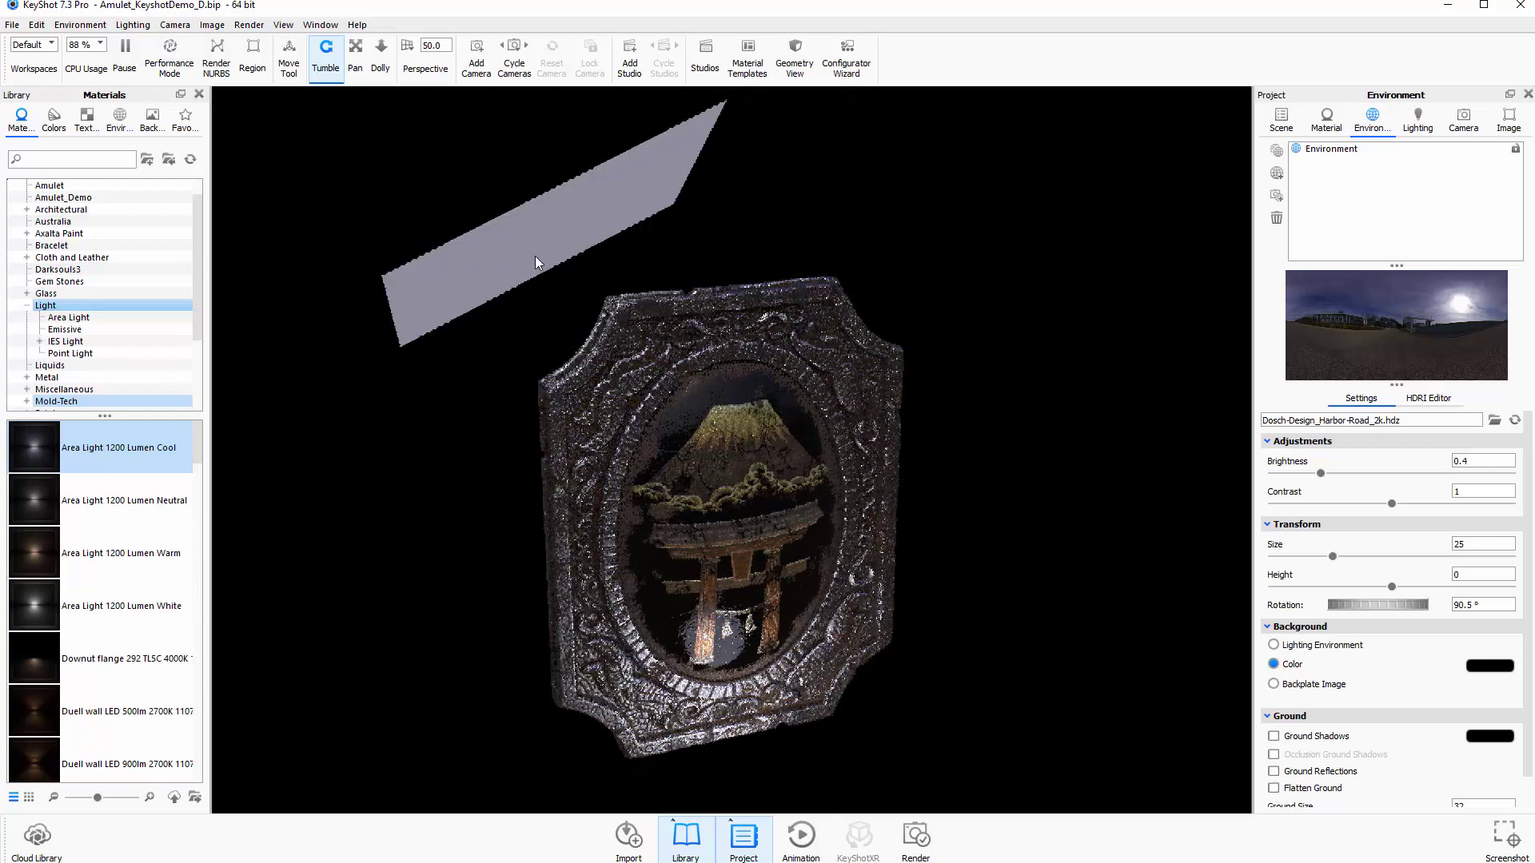
Rename the Area Light 1200 Lumen Cool material to 'Light Blue'.
click(1326, 119)
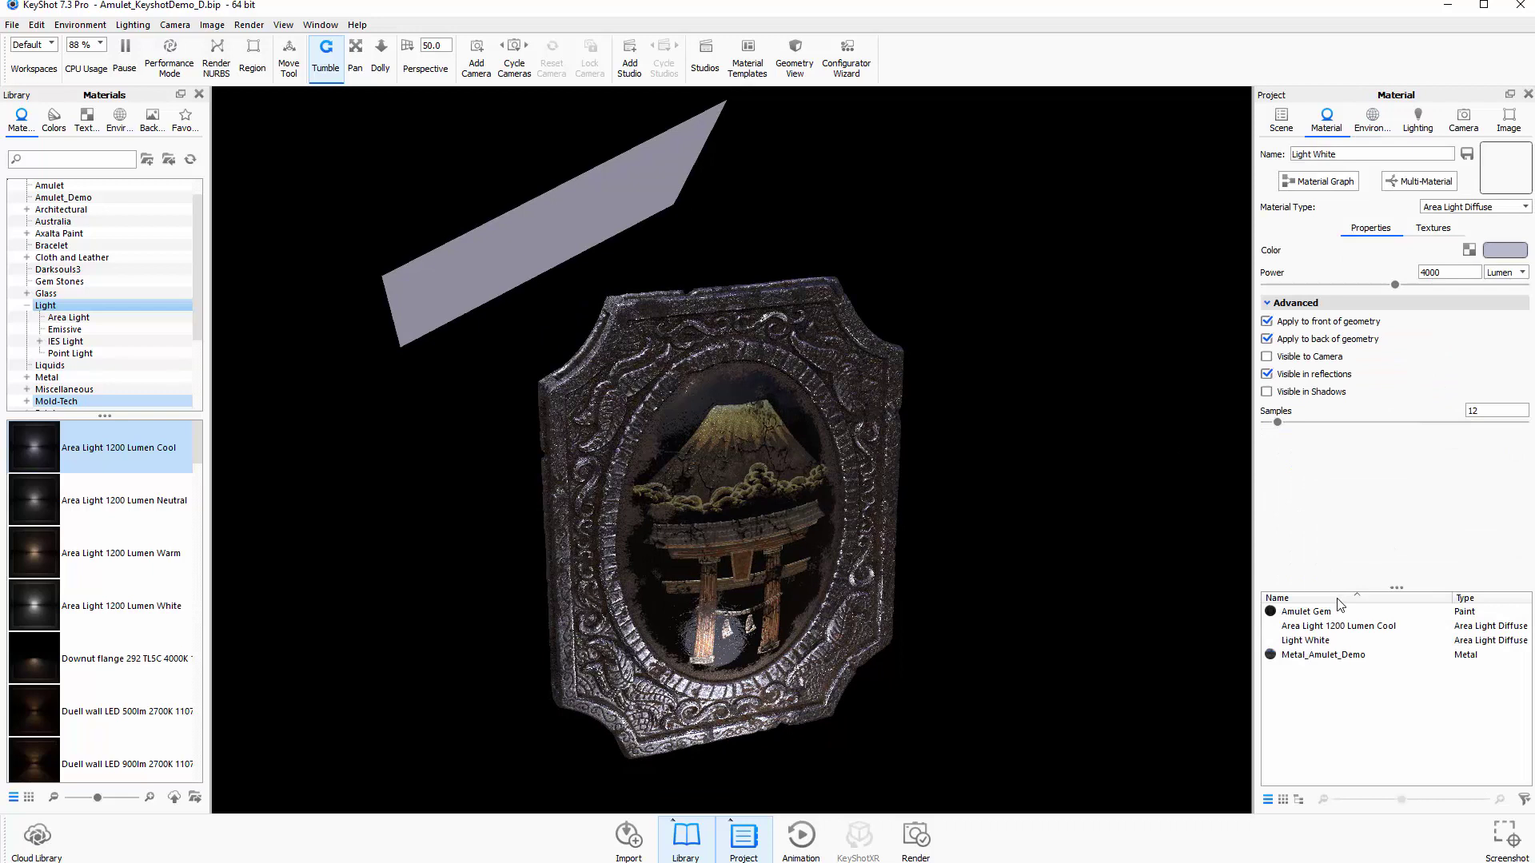
click(1335, 627)
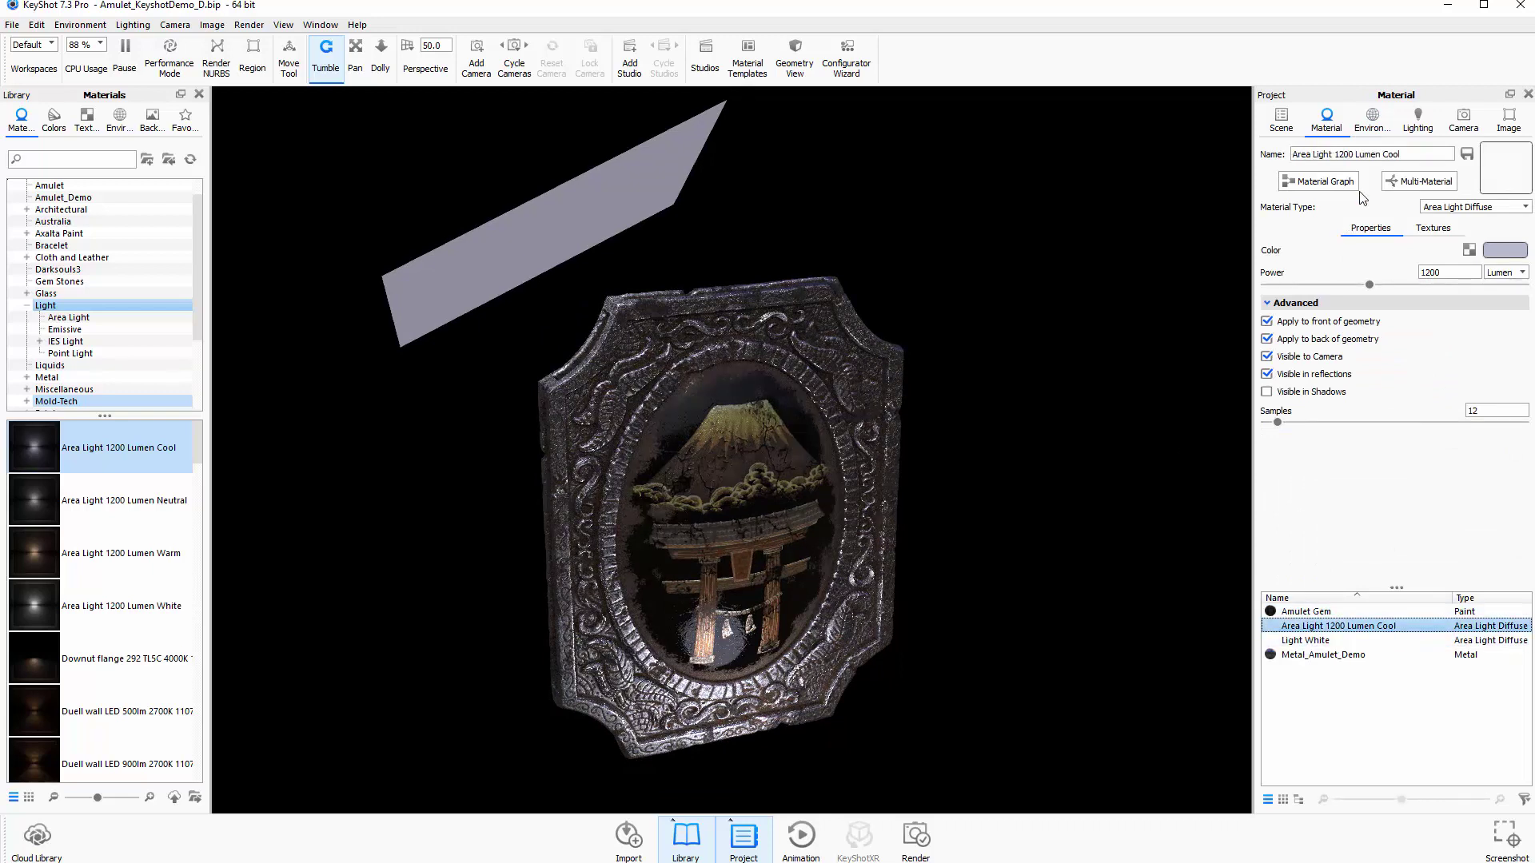
drag(1410, 157, 1322, 159)
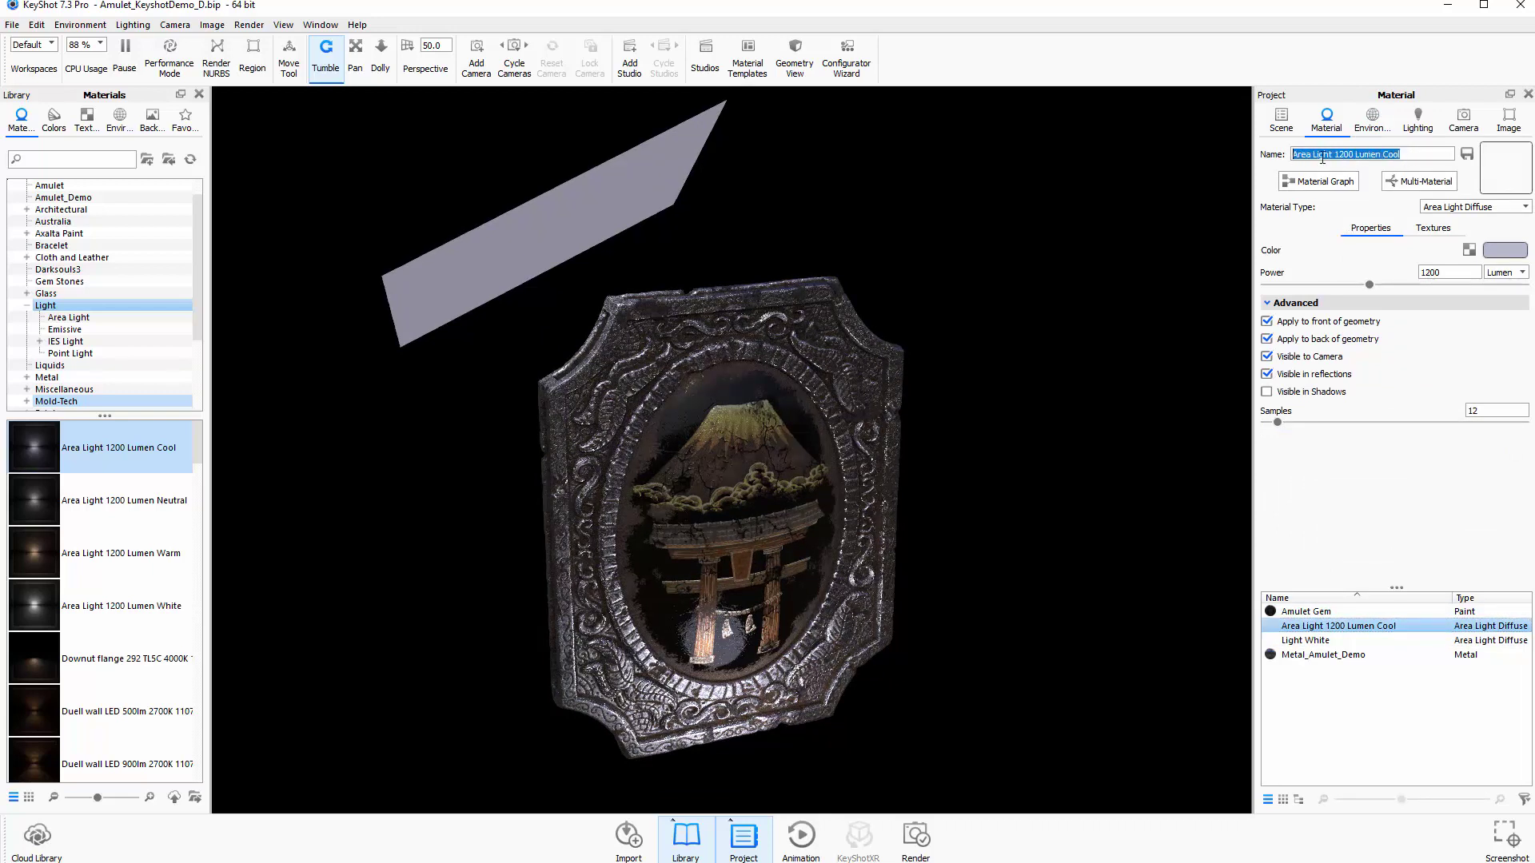
text(Blue)
key(Return)
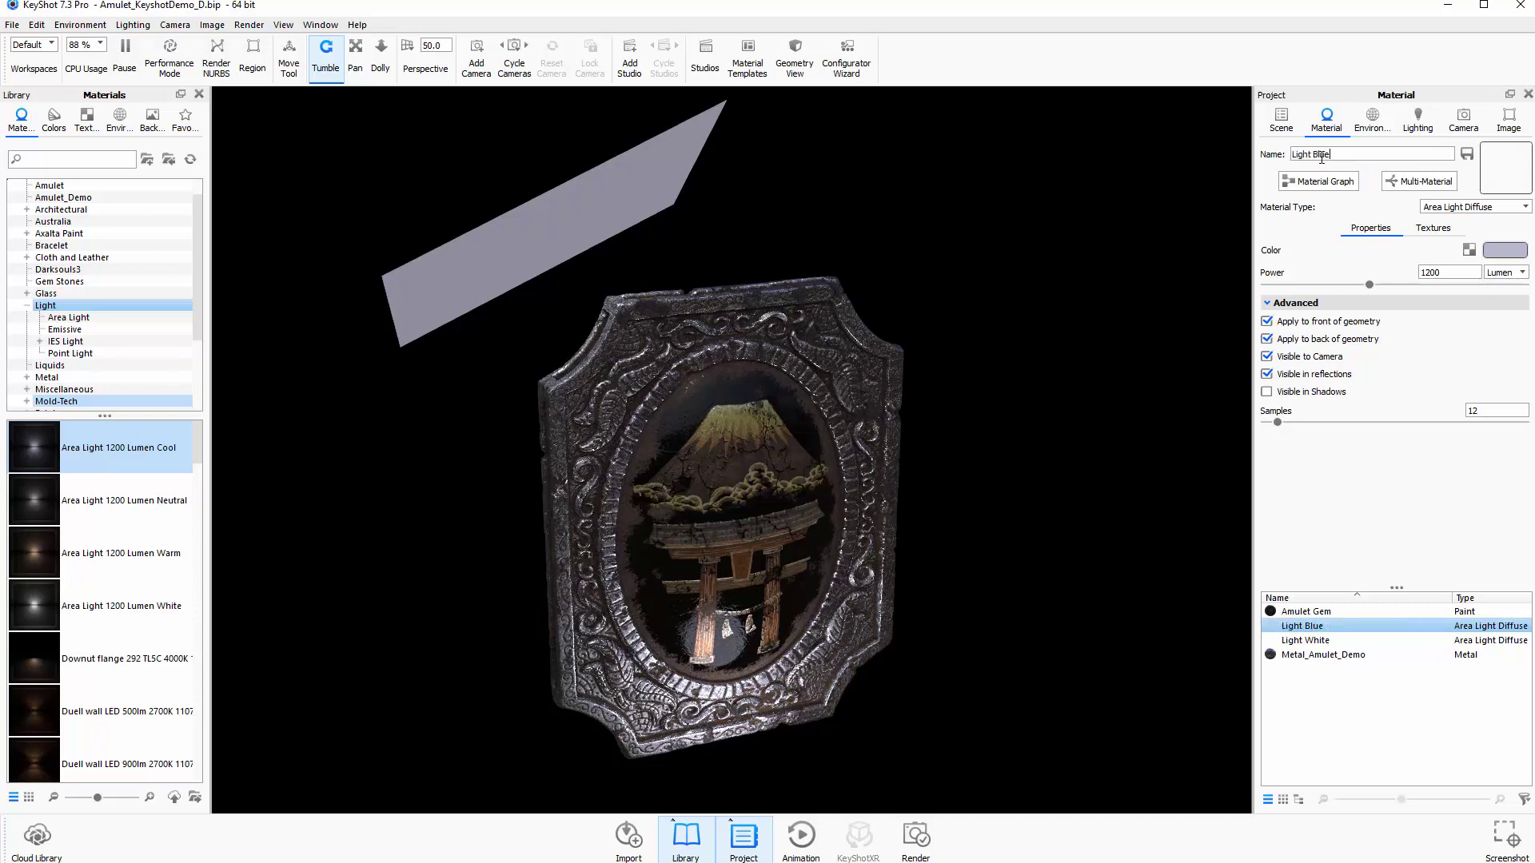
drag(1120, 409, 1031, 448)
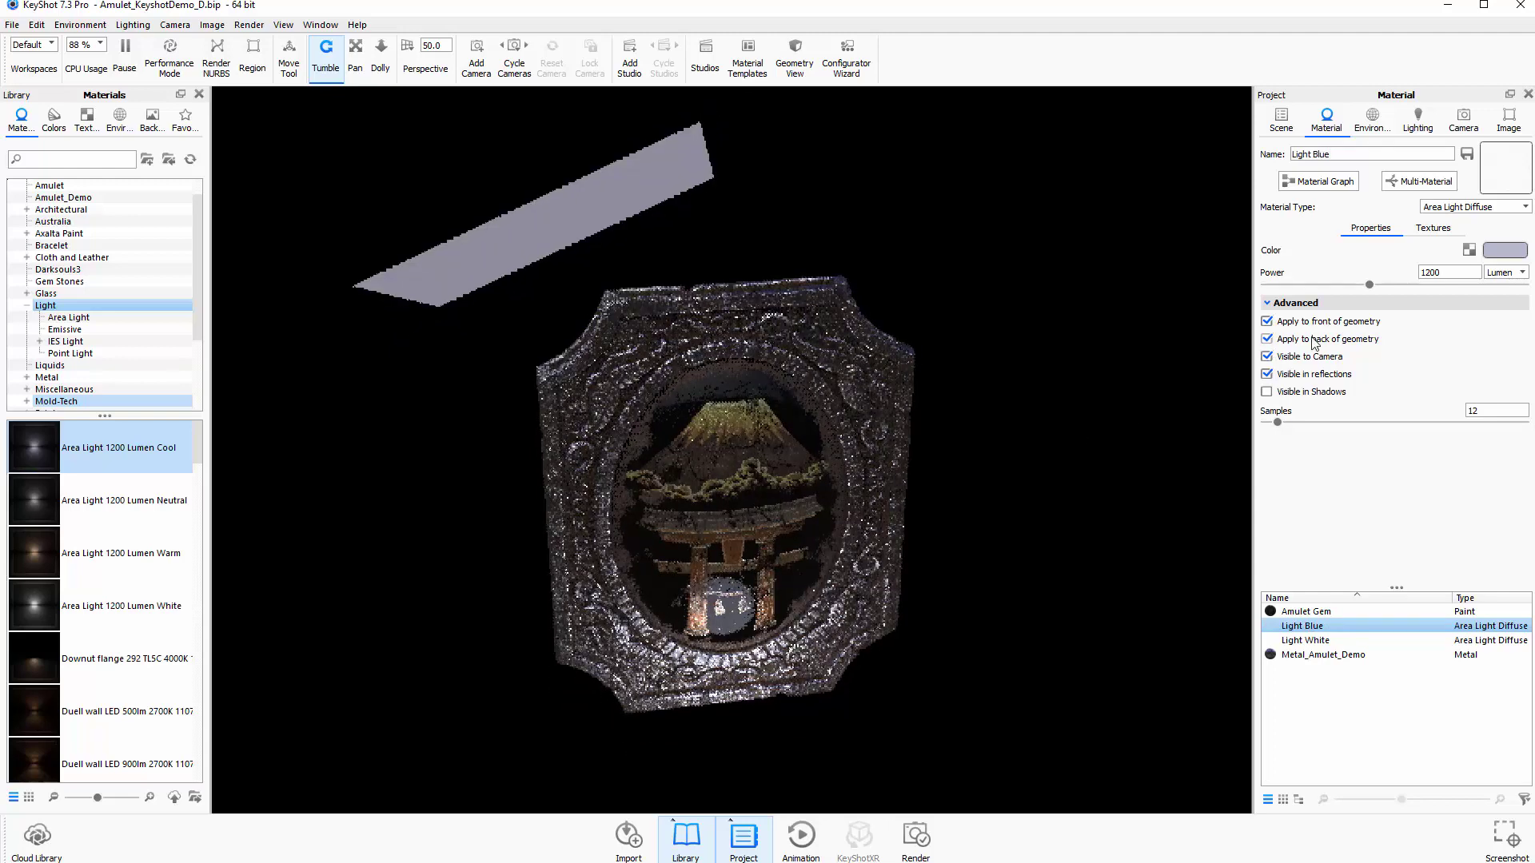
Set the Light Blue colour to cyan, about 11434 K, and accept it.
click(1503, 251)
mouse_move(1224, 171)
mouse_down()
mouse_move(1364, 77)
mouse_move(1315, 72)
mouse_up()
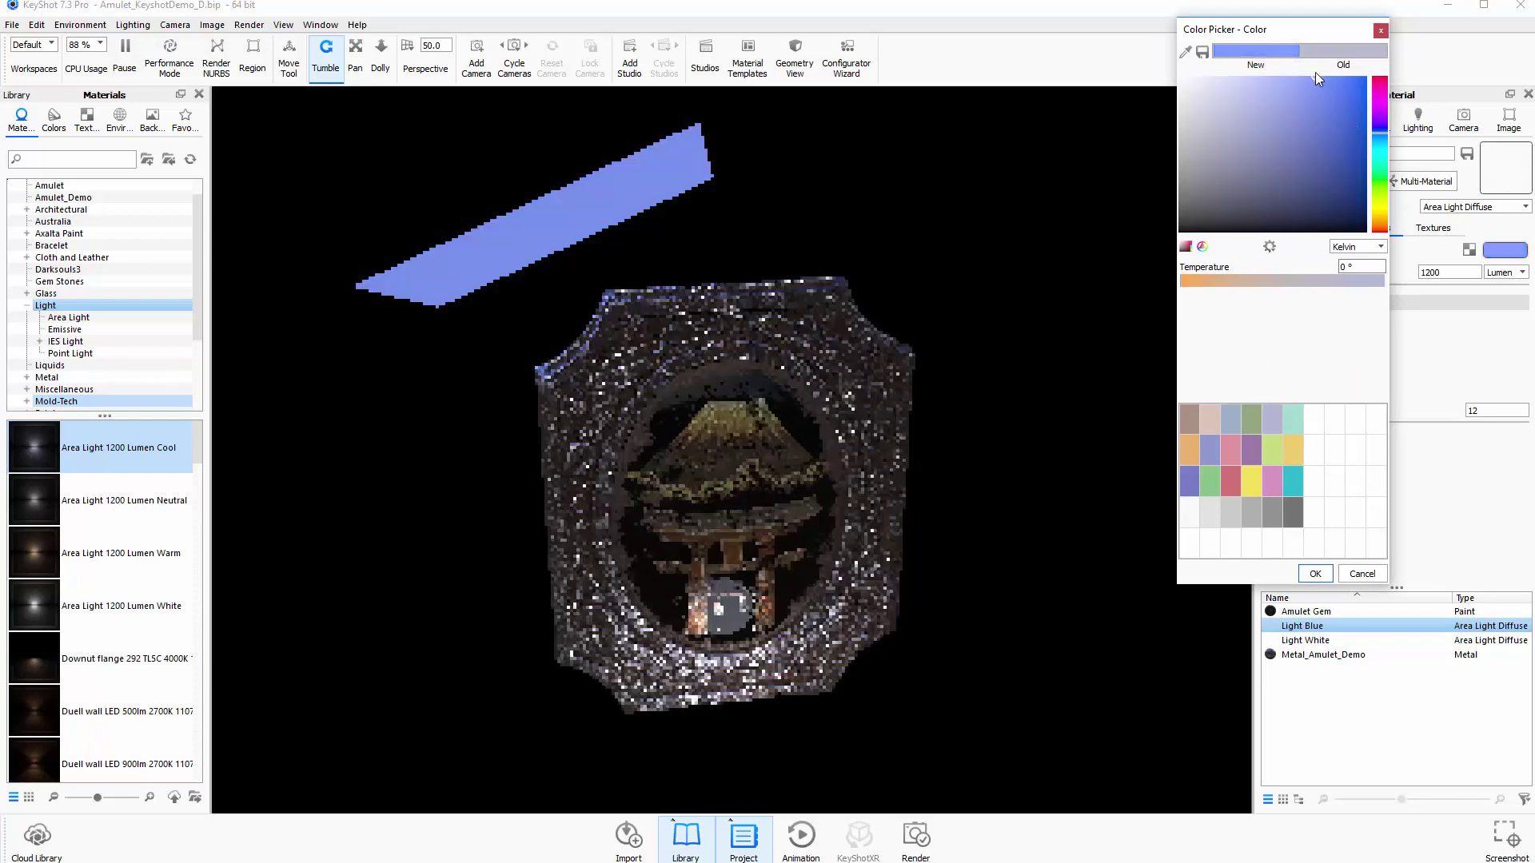
click(1385, 157)
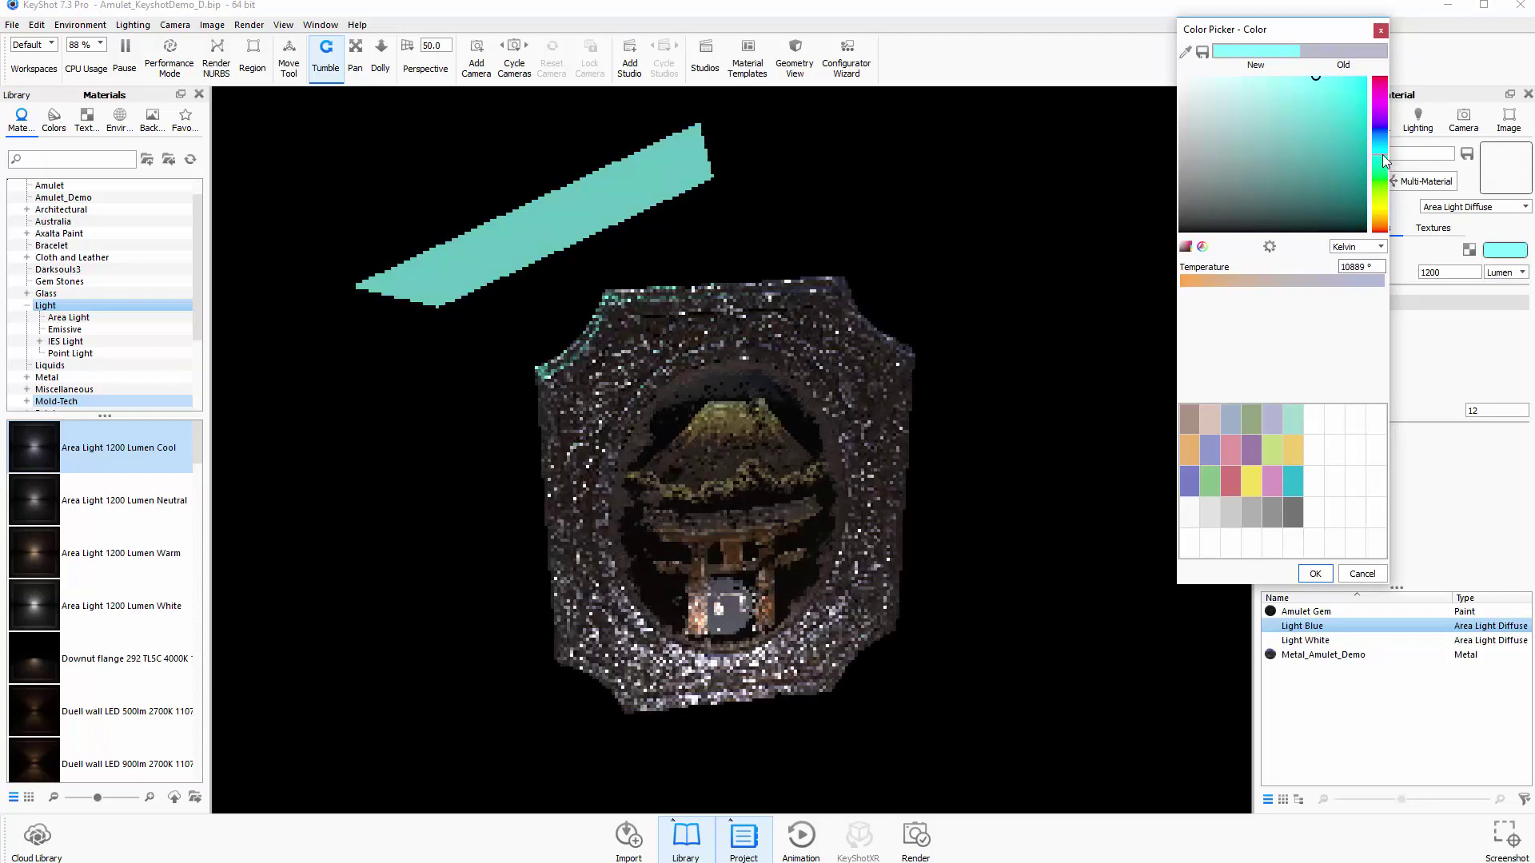
drag(1383, 155, 1382, 152)
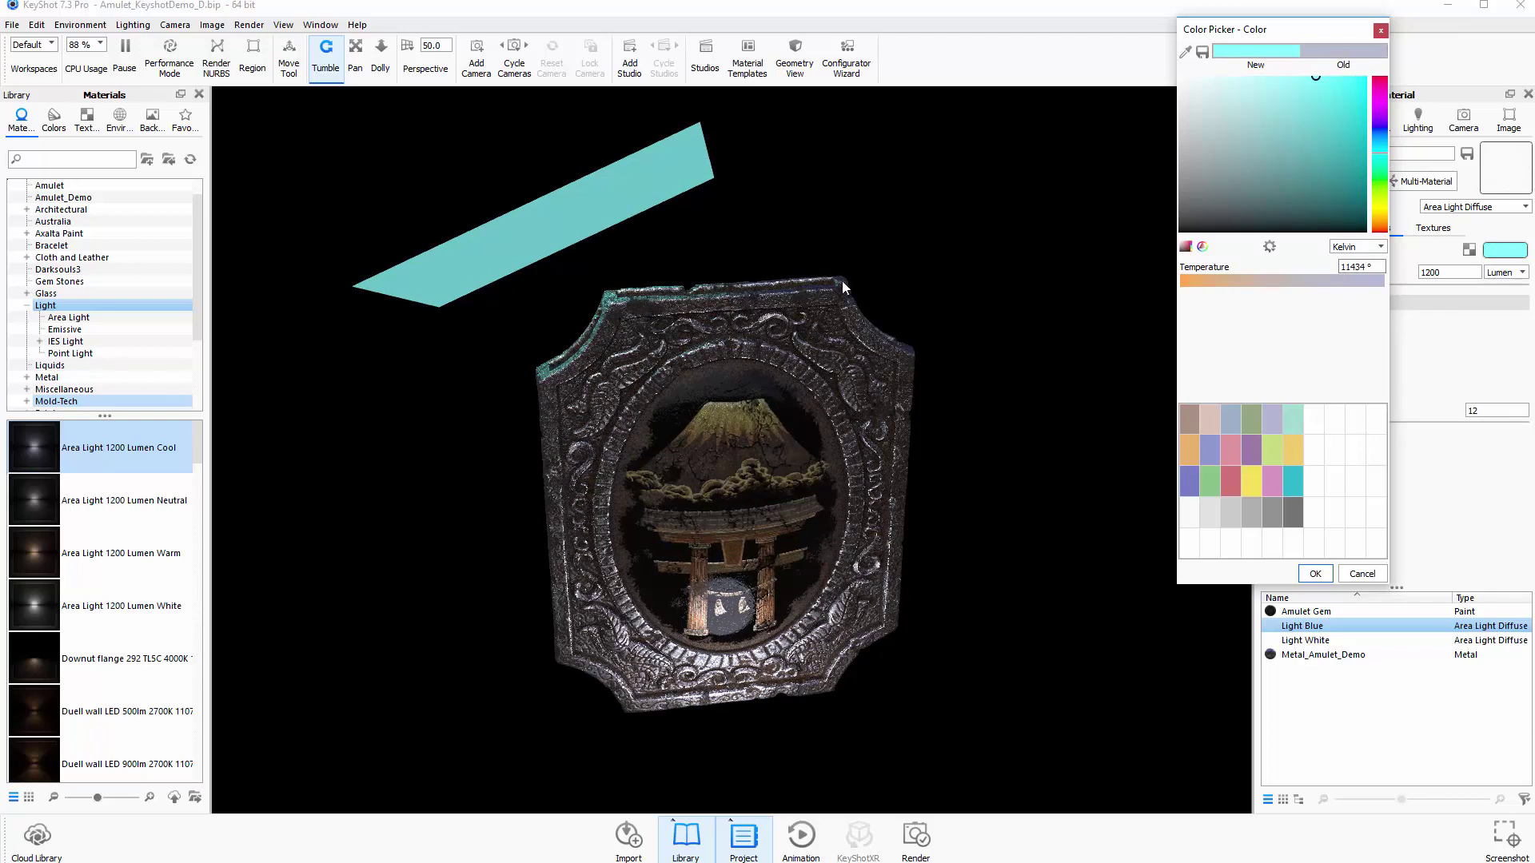
drag(842, 280, 952, 204)
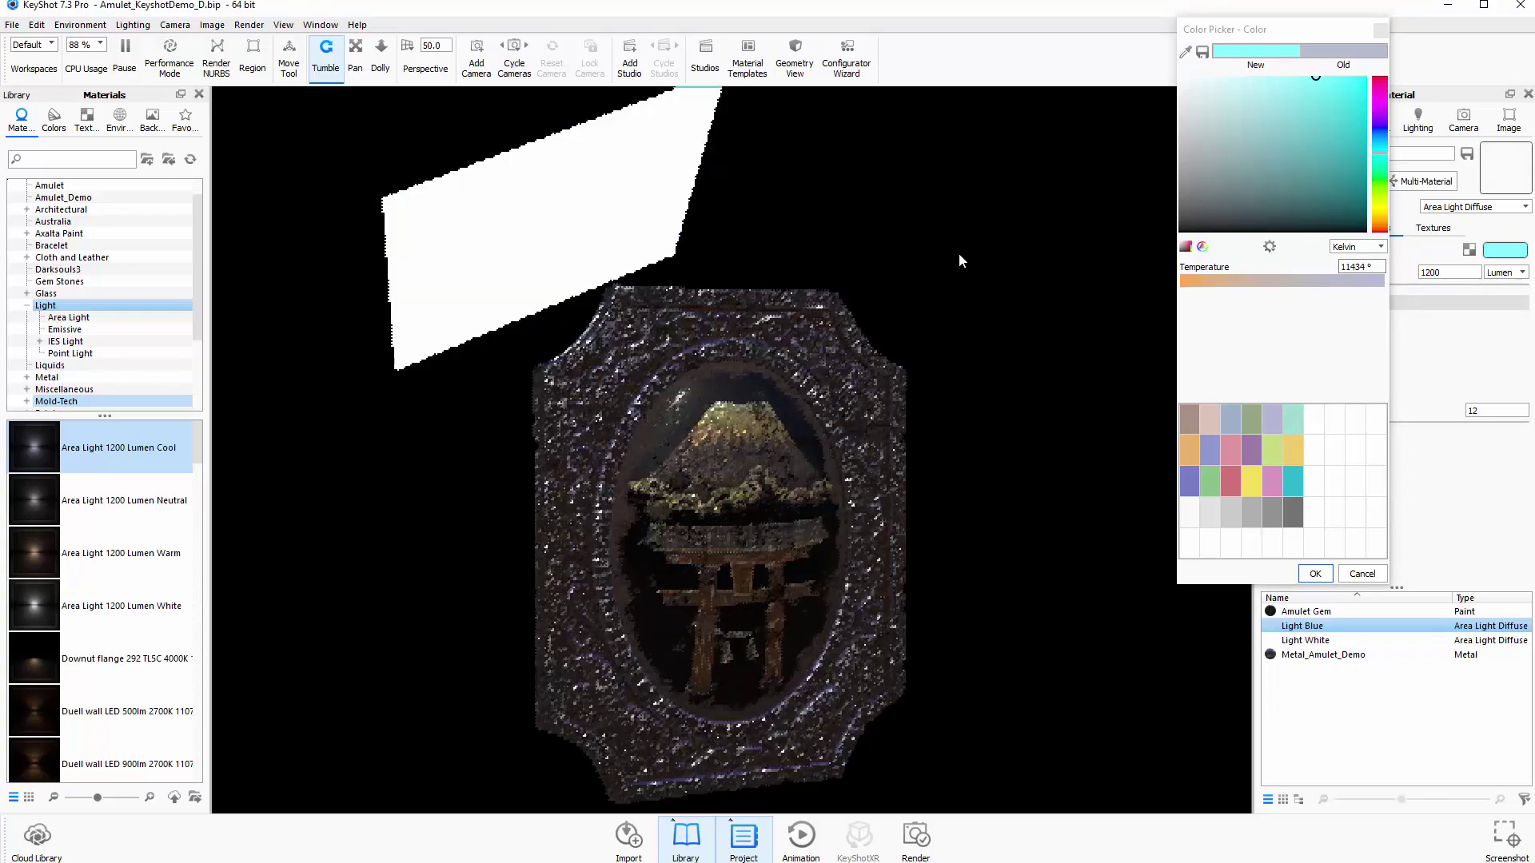
drag(960, 261, 934, 289)
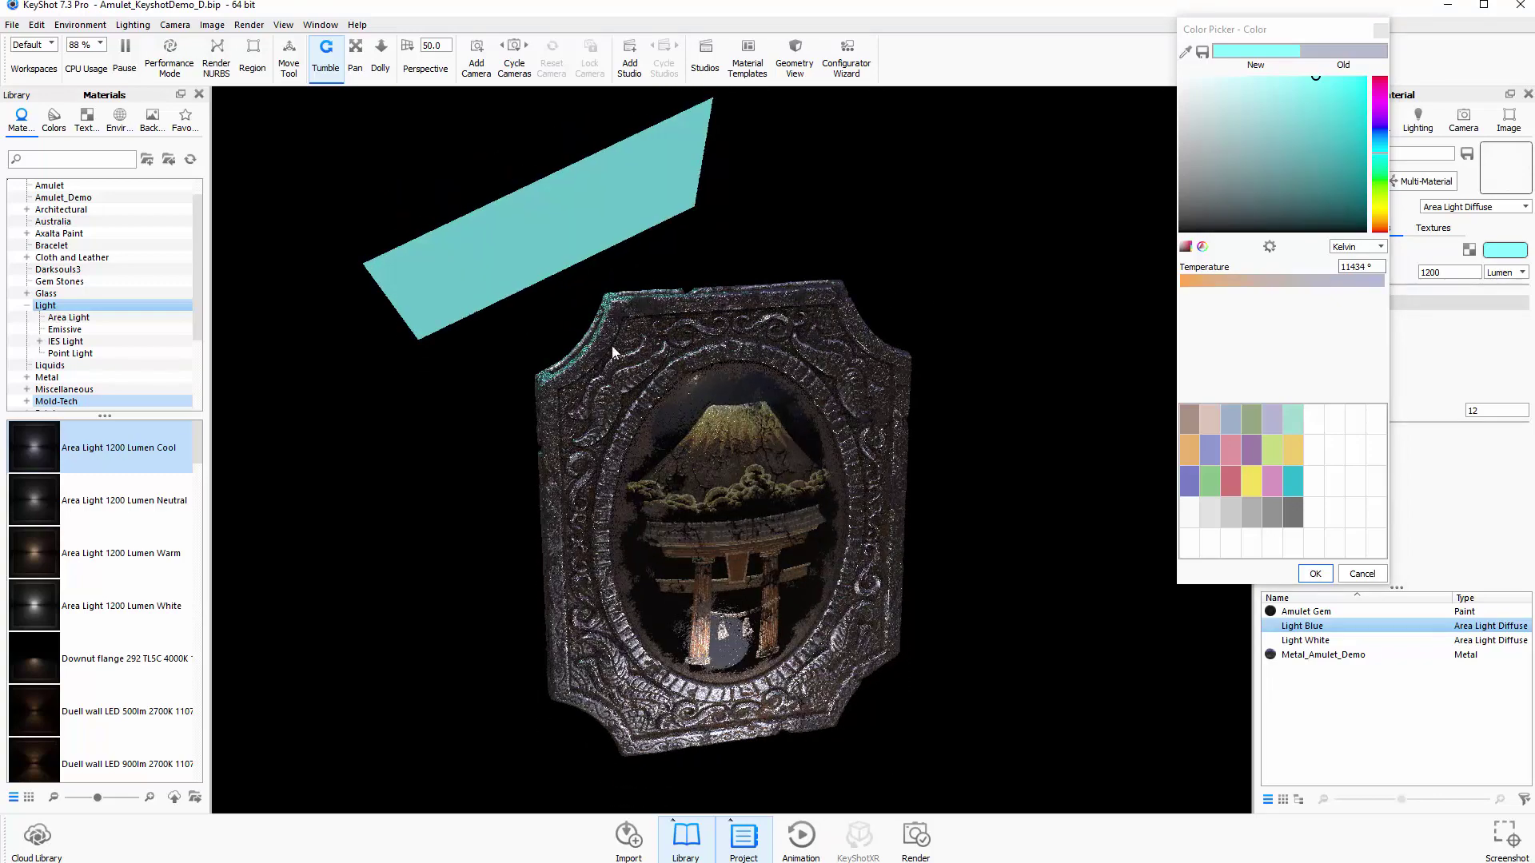
click(1314, 574)
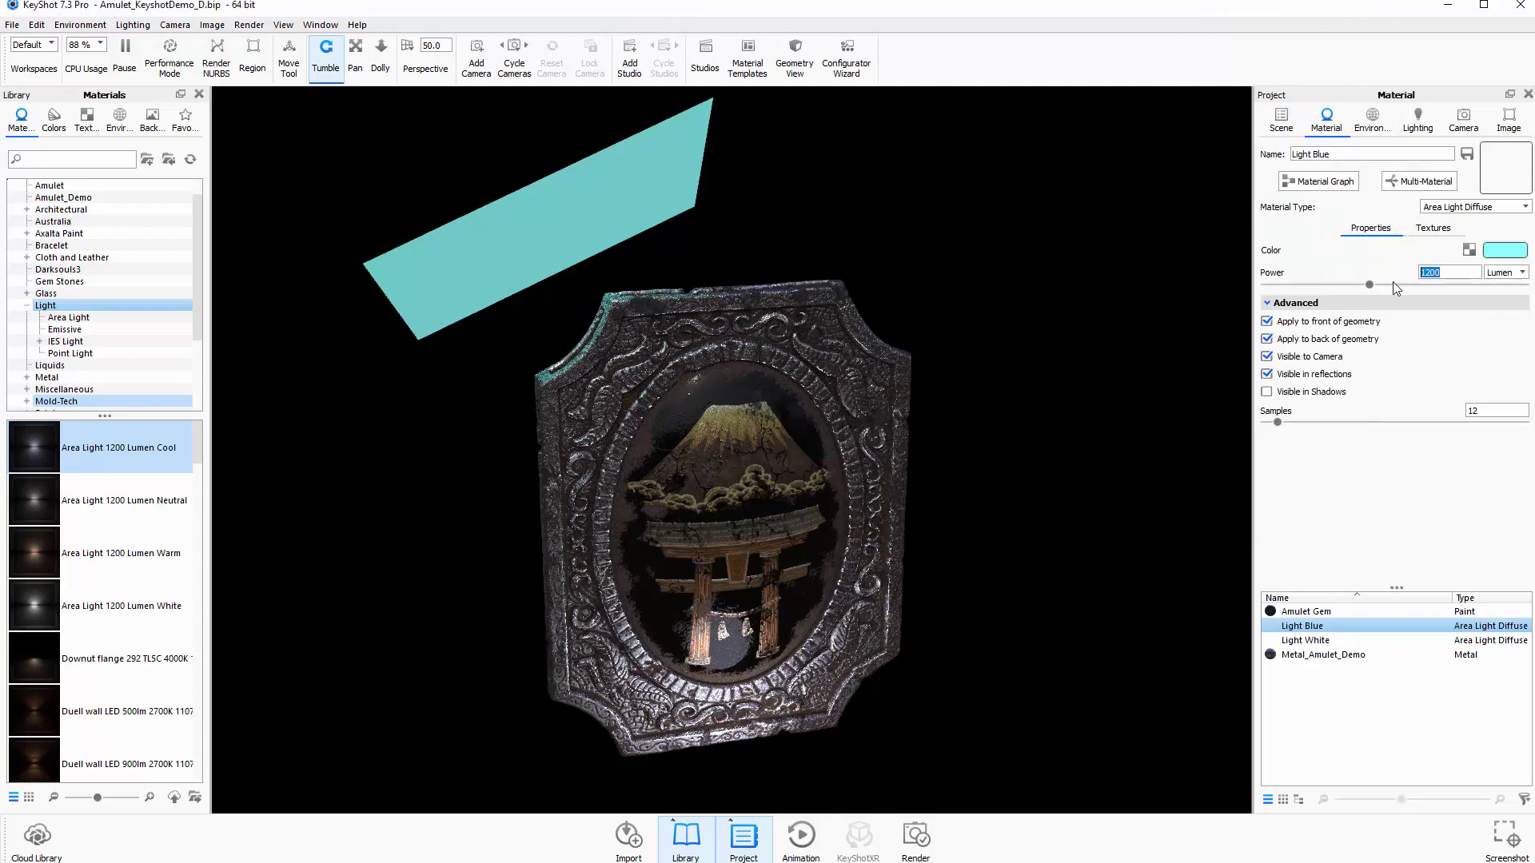
Set the Light Blue power to 3000 lumen and orbit to check the cool glow on the amulet.
text(3000)
key(Return)
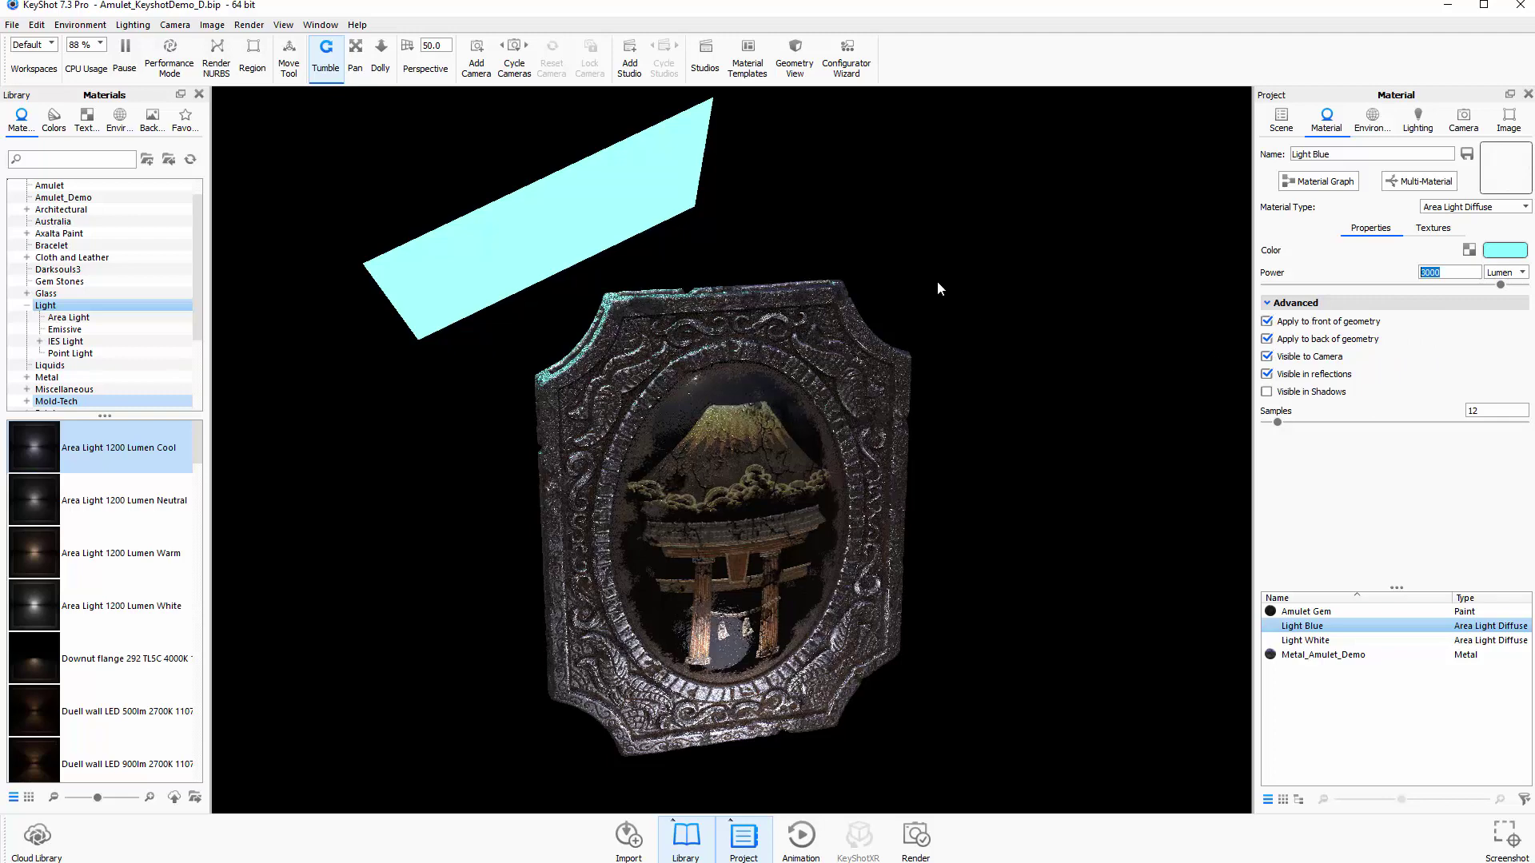
drag(939, 288, 1084, 366)
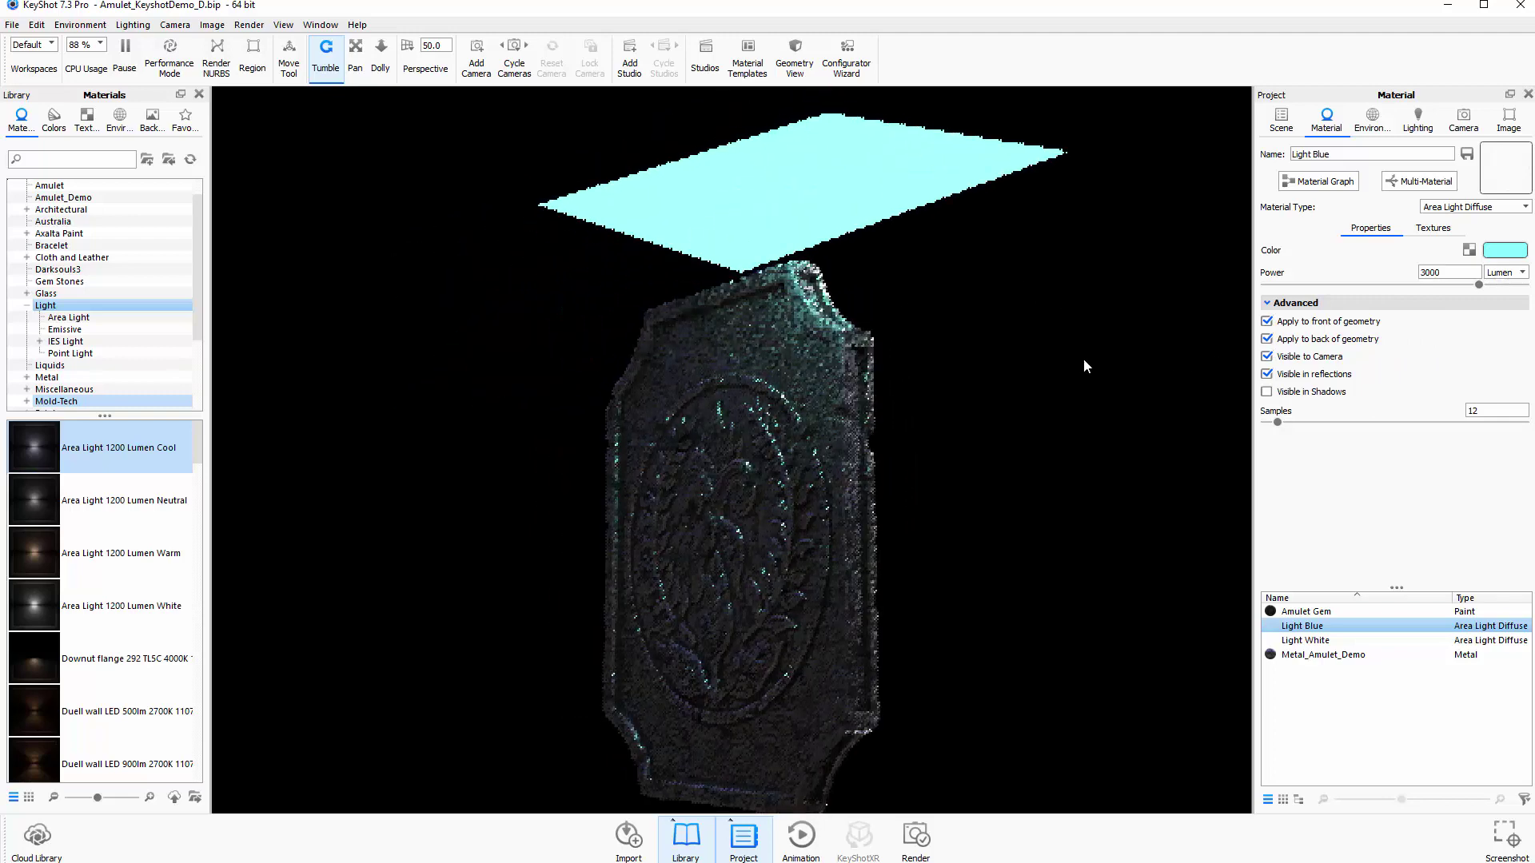
drag(764, 472, 839, 361)
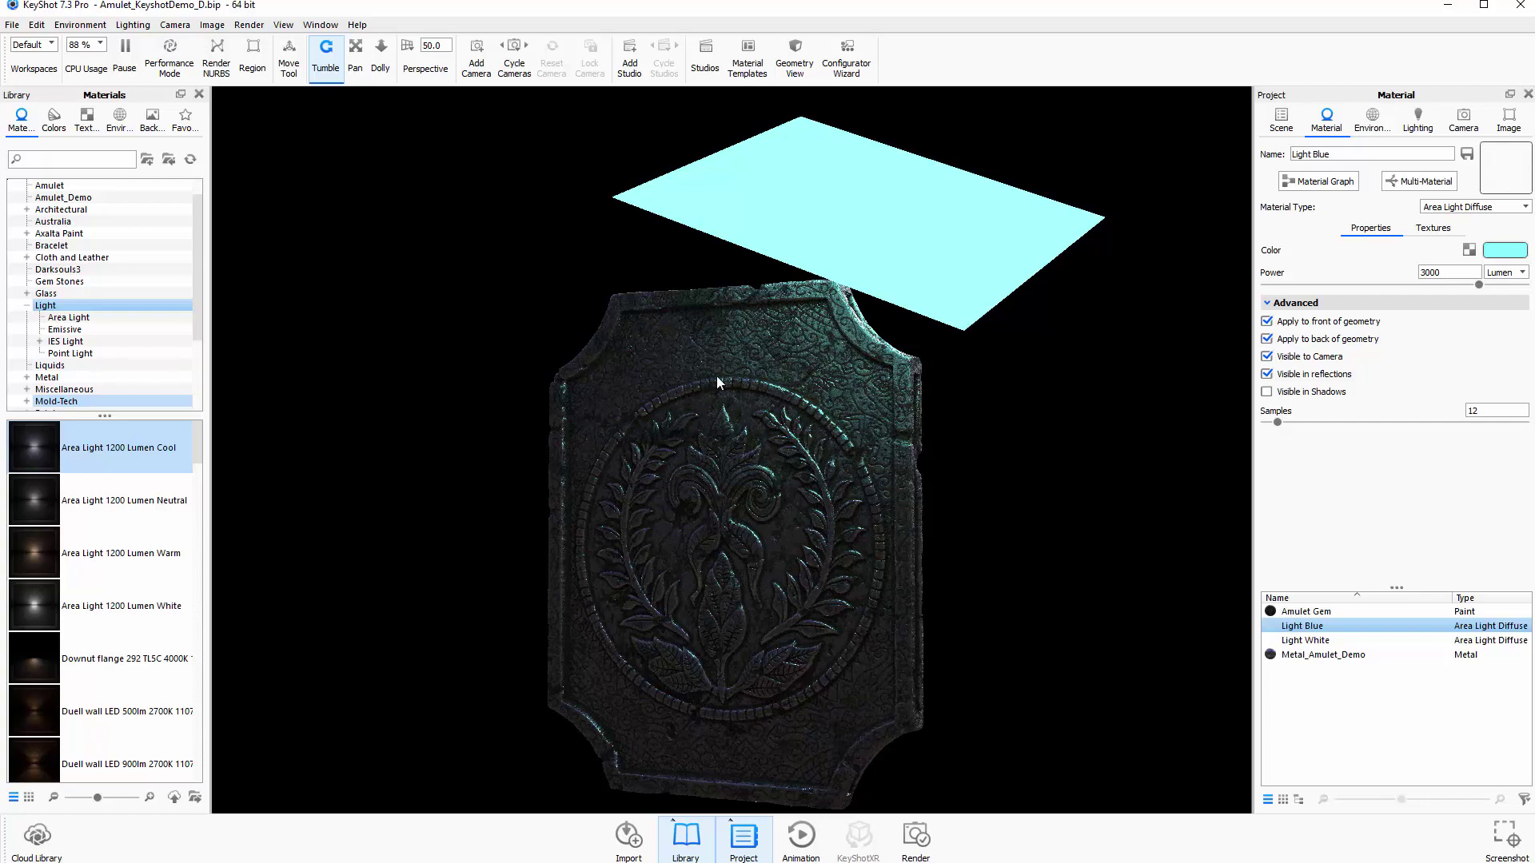
drag(1014, 520, 991, 549)
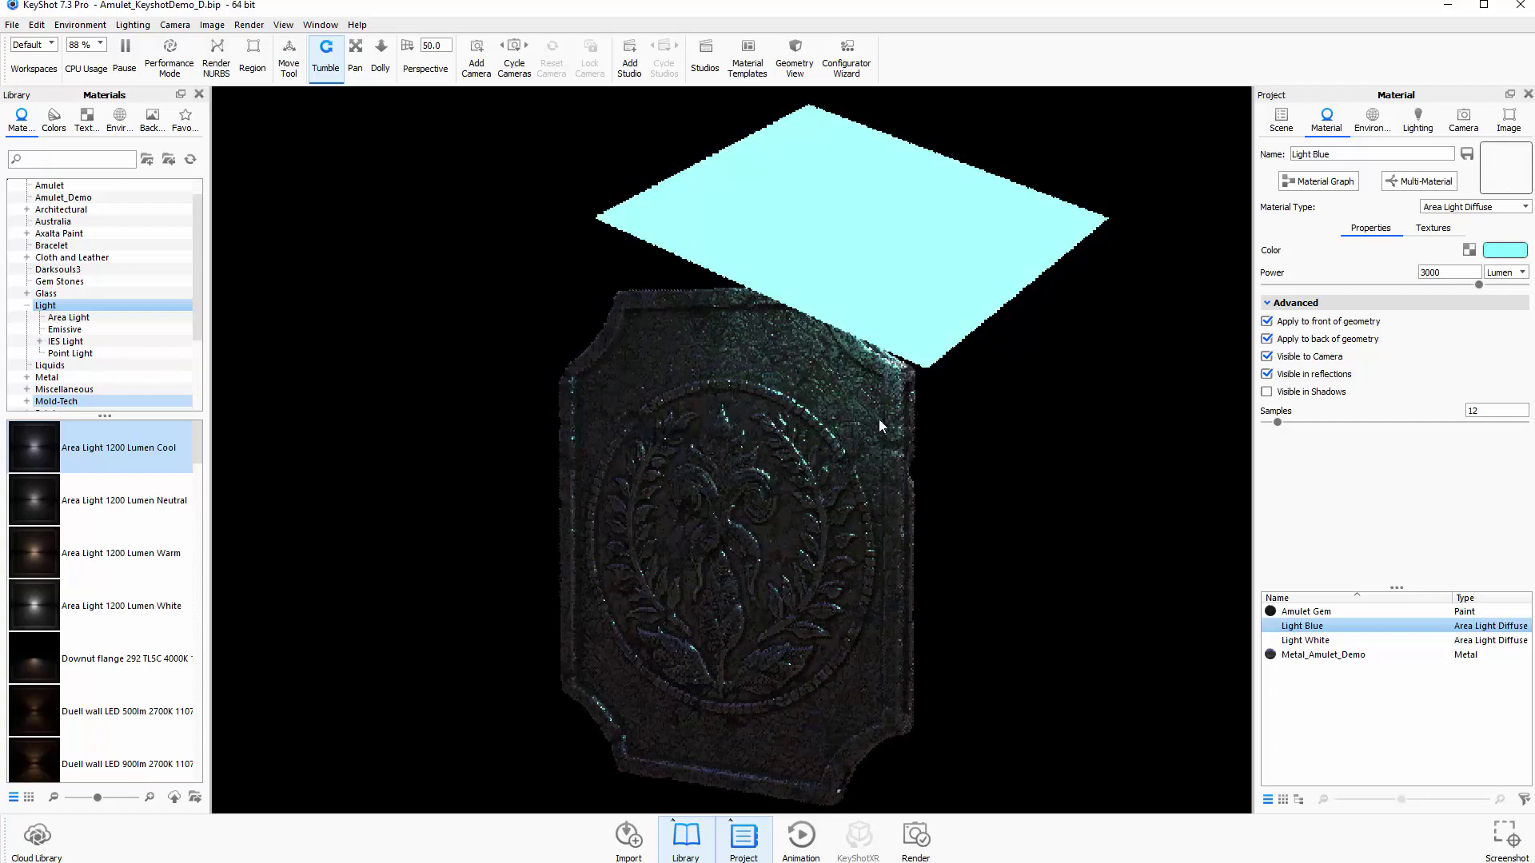
drag(1082, 405, 1039, 456)
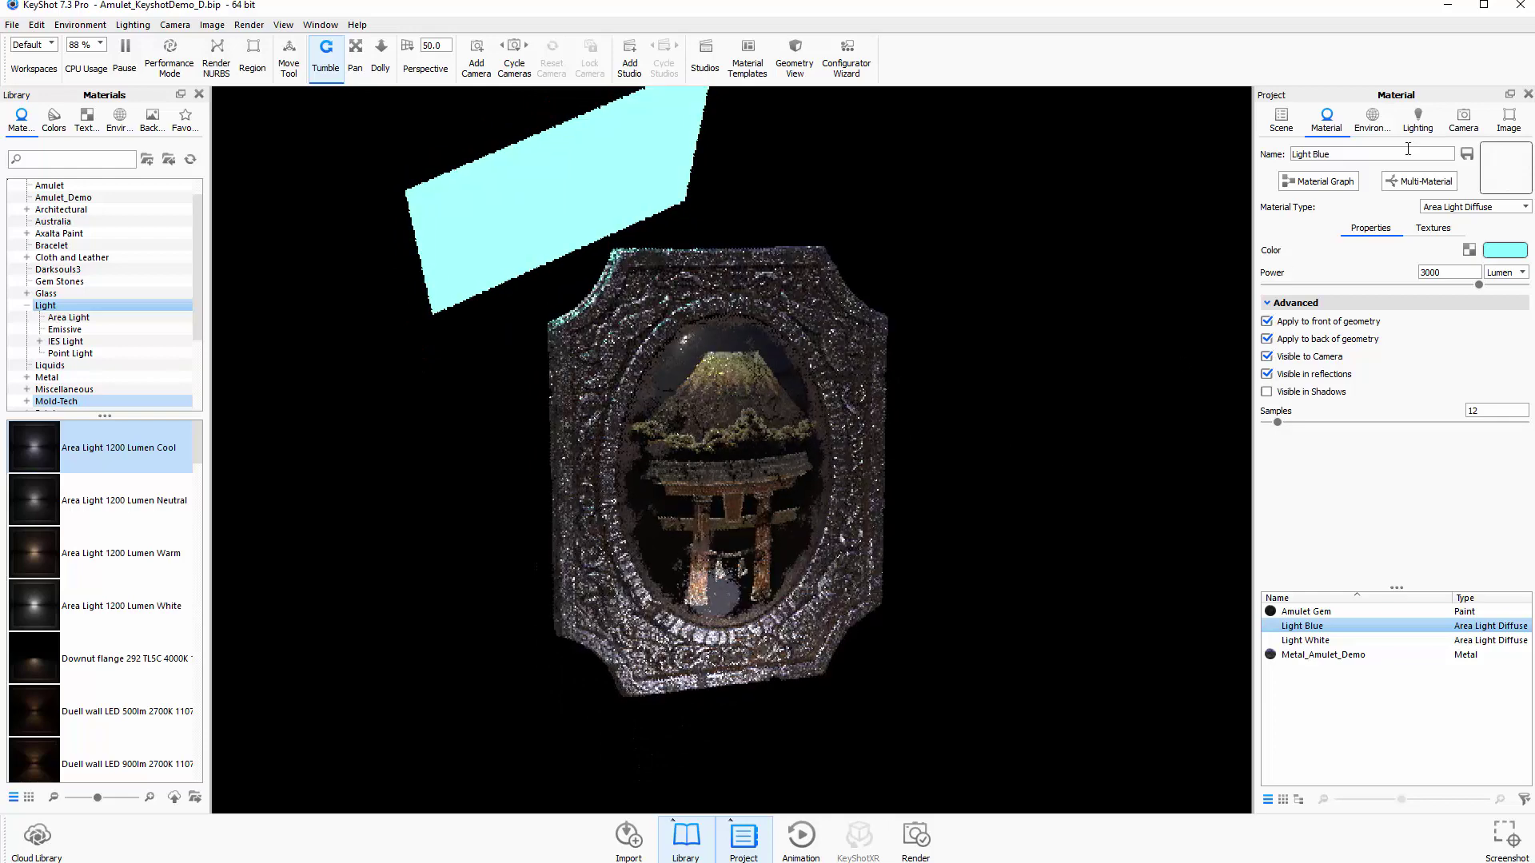
Select the Sphere's Light White material and set its colour to pure white (6502 K).
click(1281, 120)
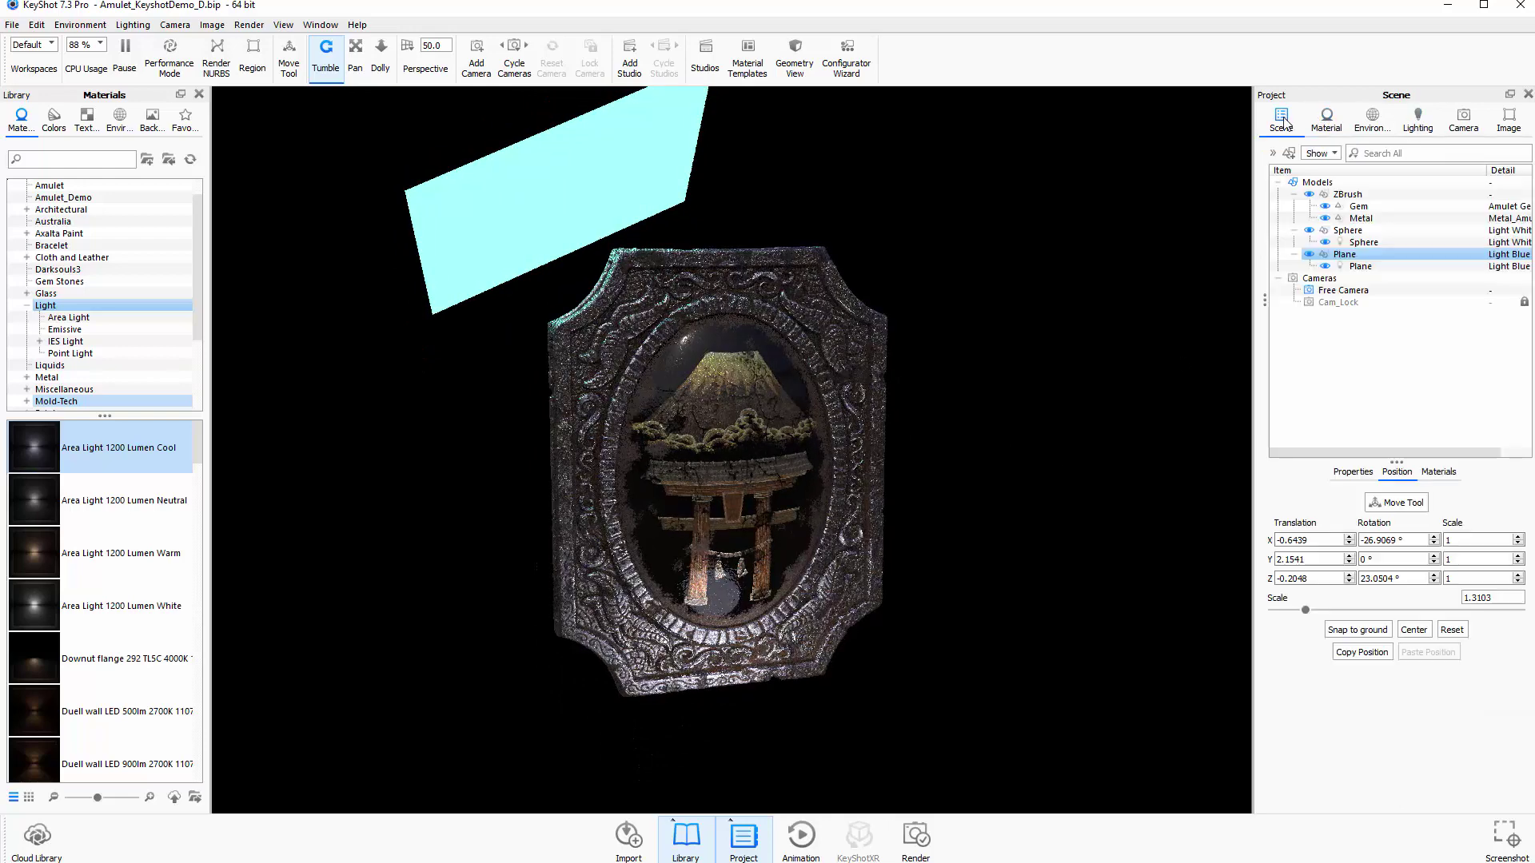
click(1360, 243)
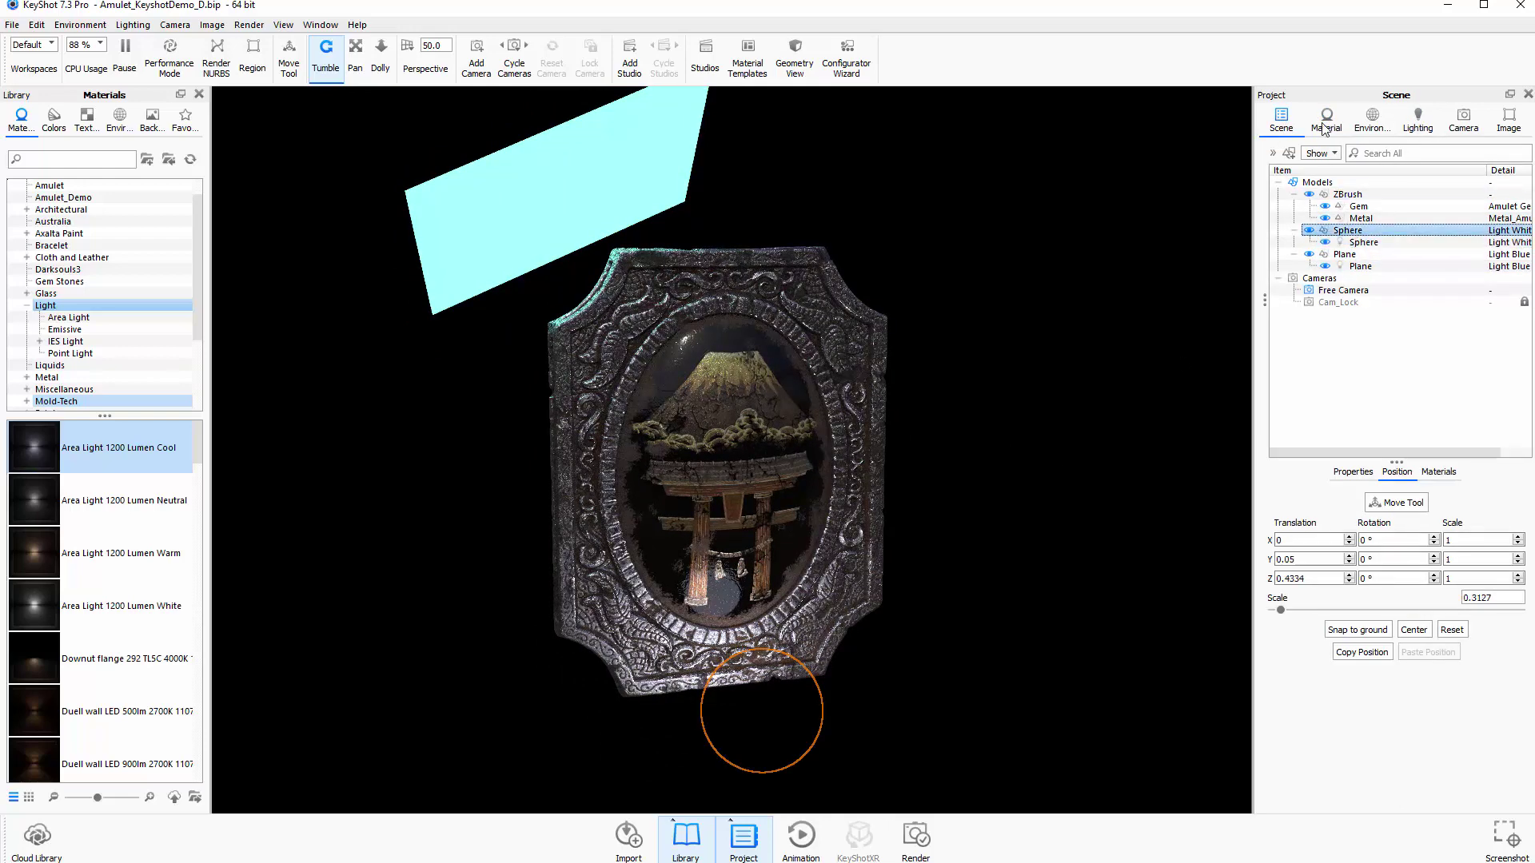
double_click(1356, 254)
click(1304, 640)
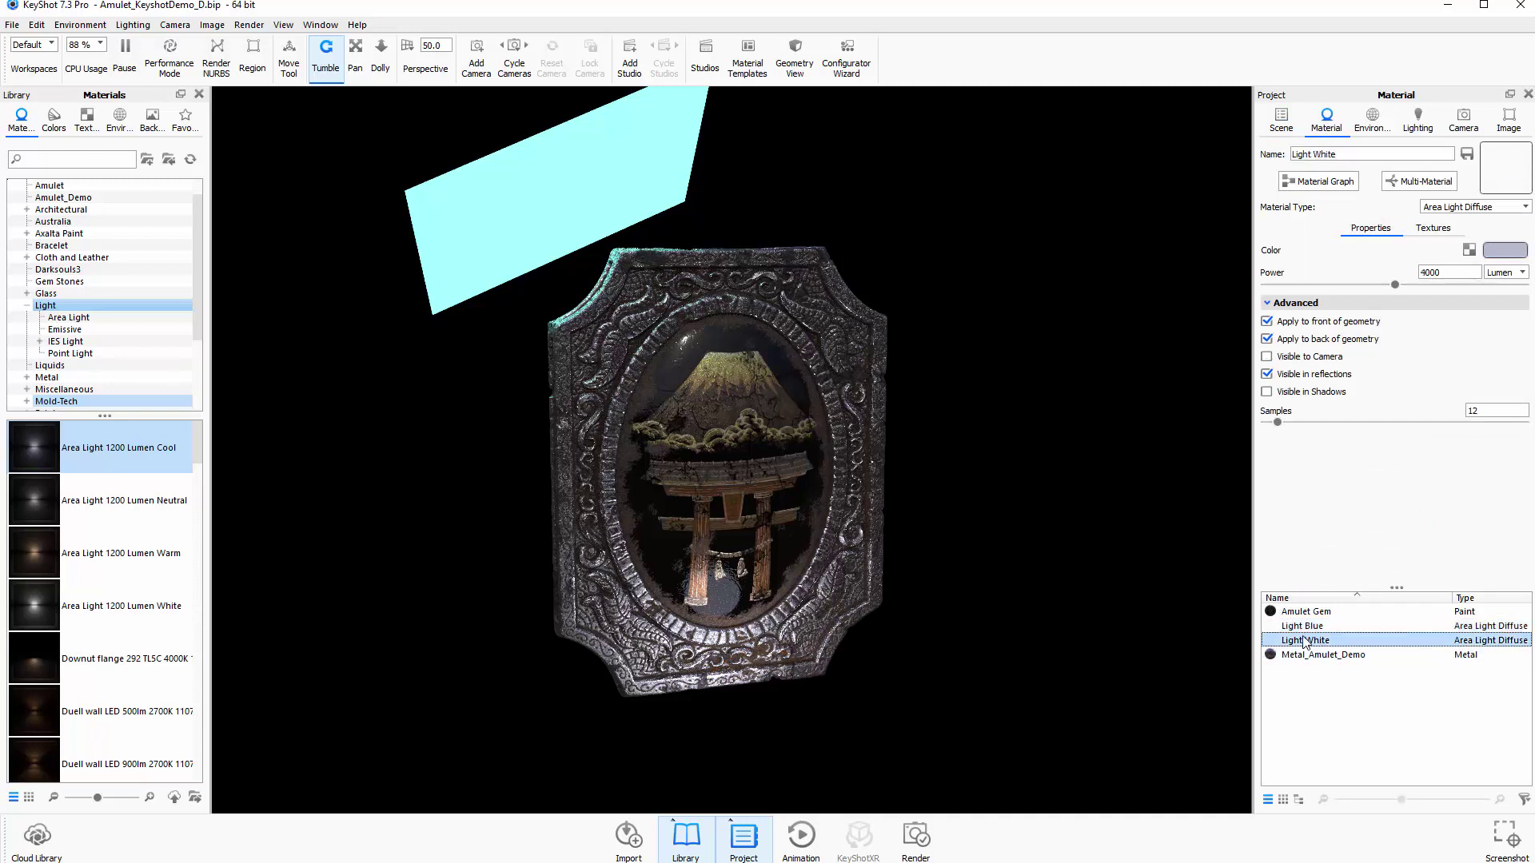
click(1502, 251)
drag(1213, 190, 1180, 78)
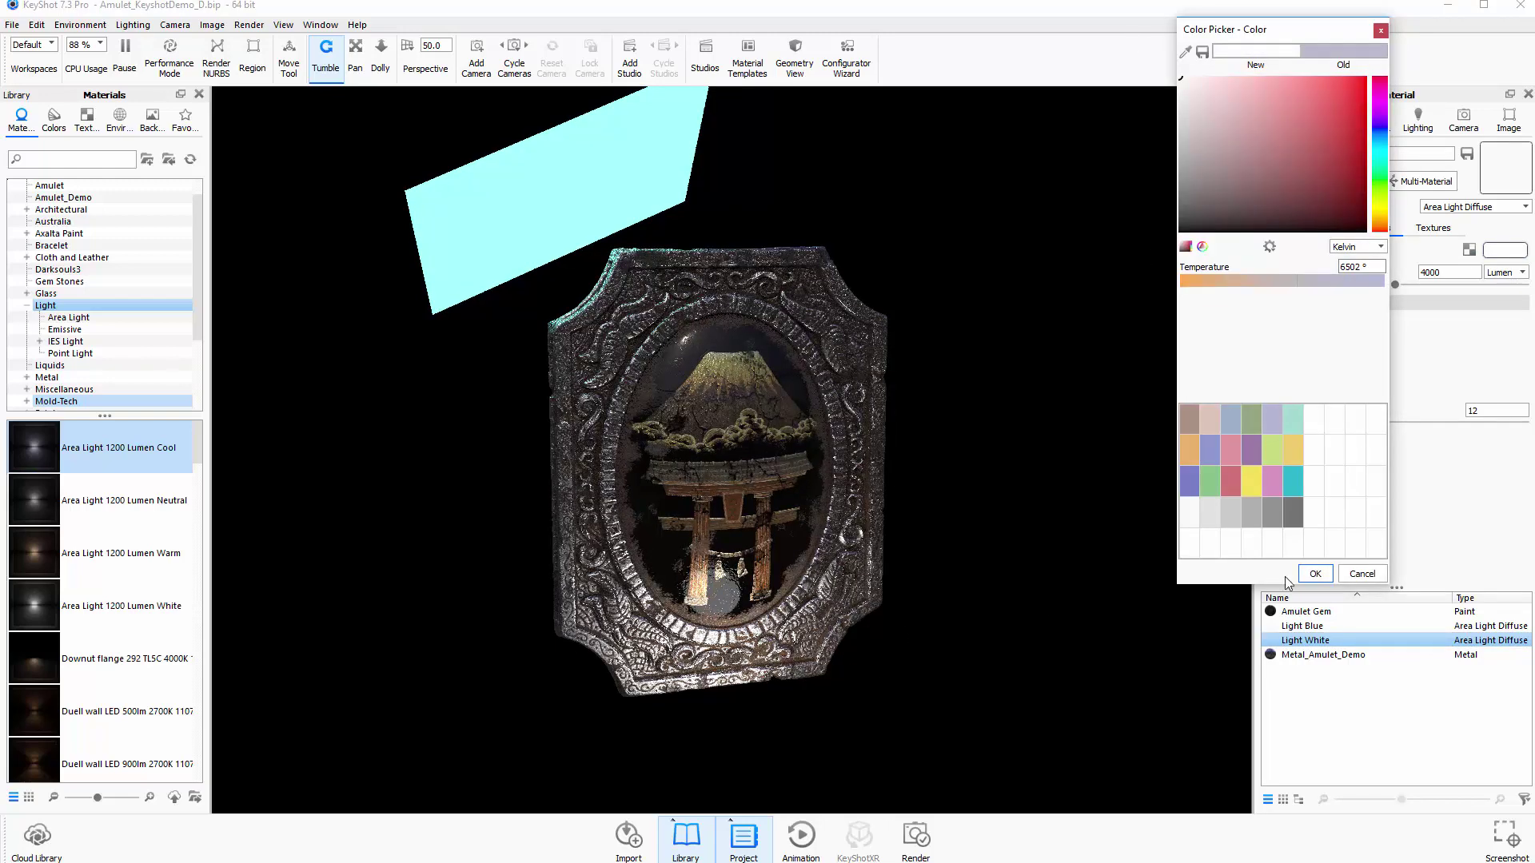
click(1314, 574)
drag(969, 436, 942, 393)
drag(1239, 425, 847, 369)
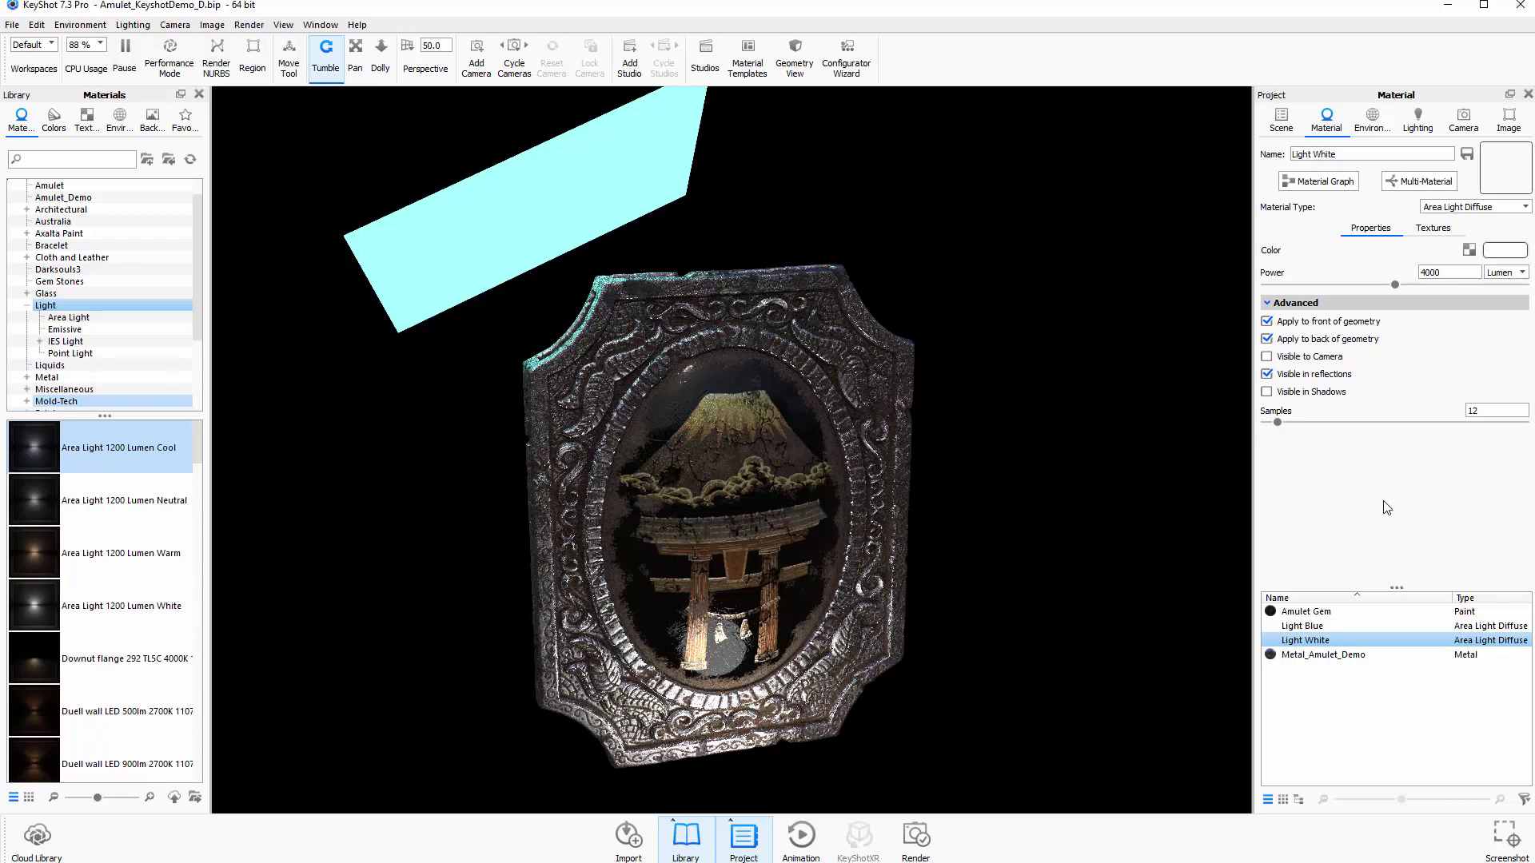
Make the Light Blue plane invisible to the camera and drag environment brightness down to 0.
click(1316, 627)
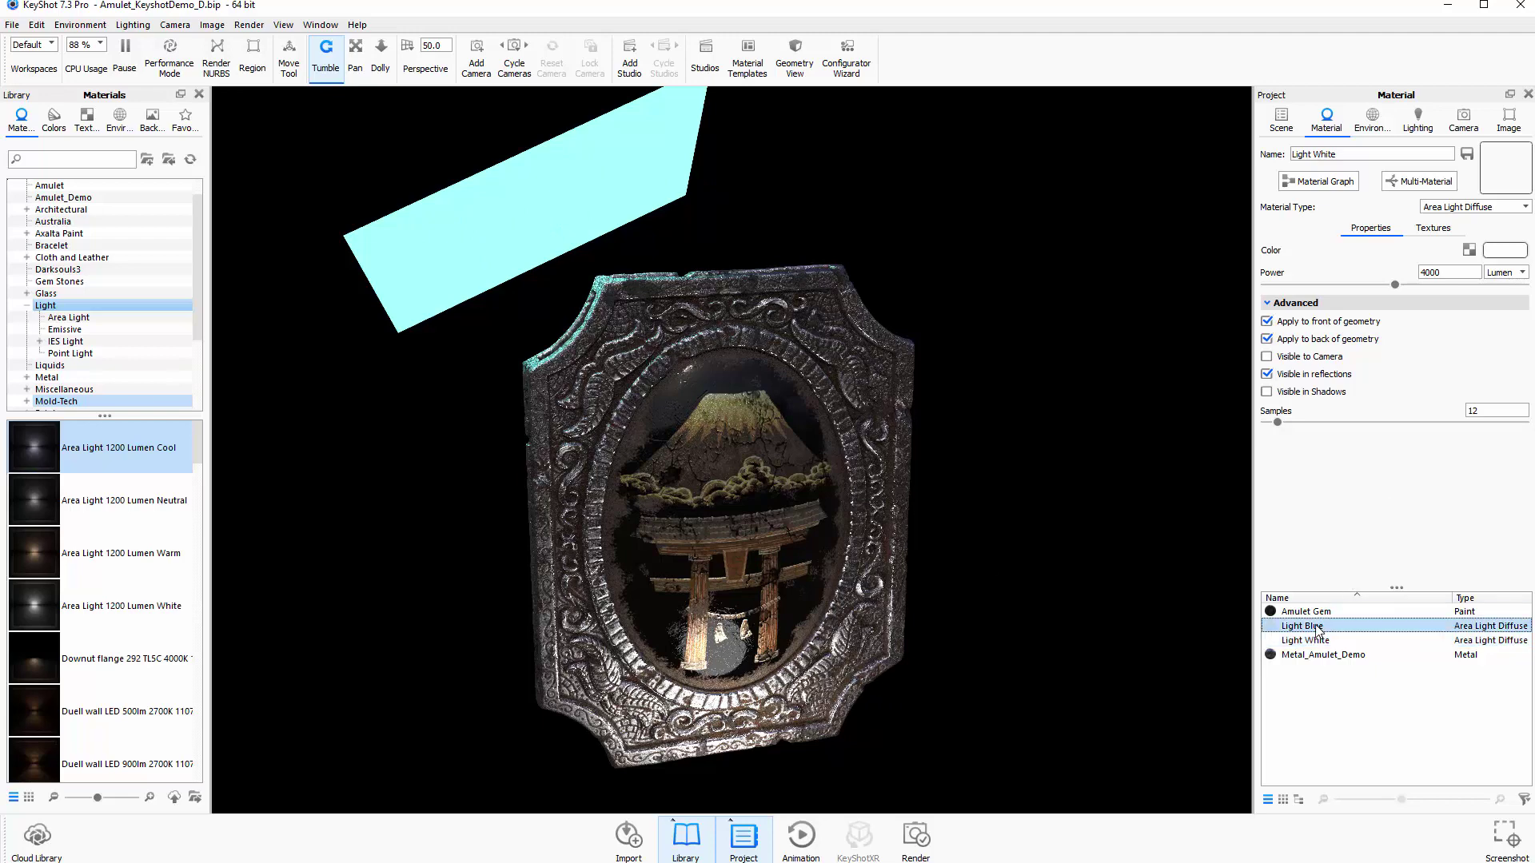
click(1267, 357)
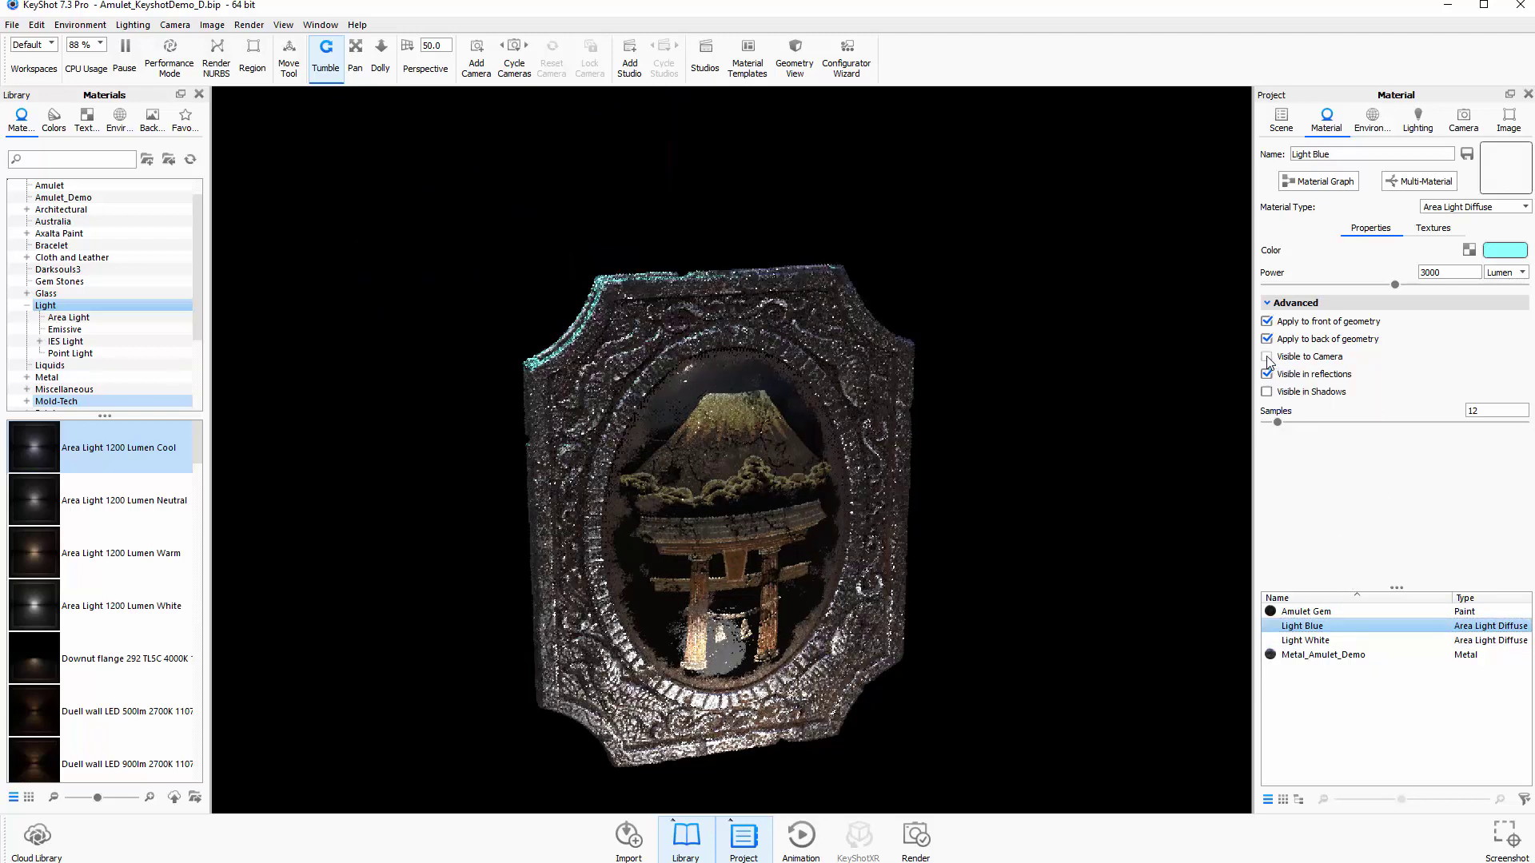
click(1371, 120)
drag(1320, 473, 1206, 491)
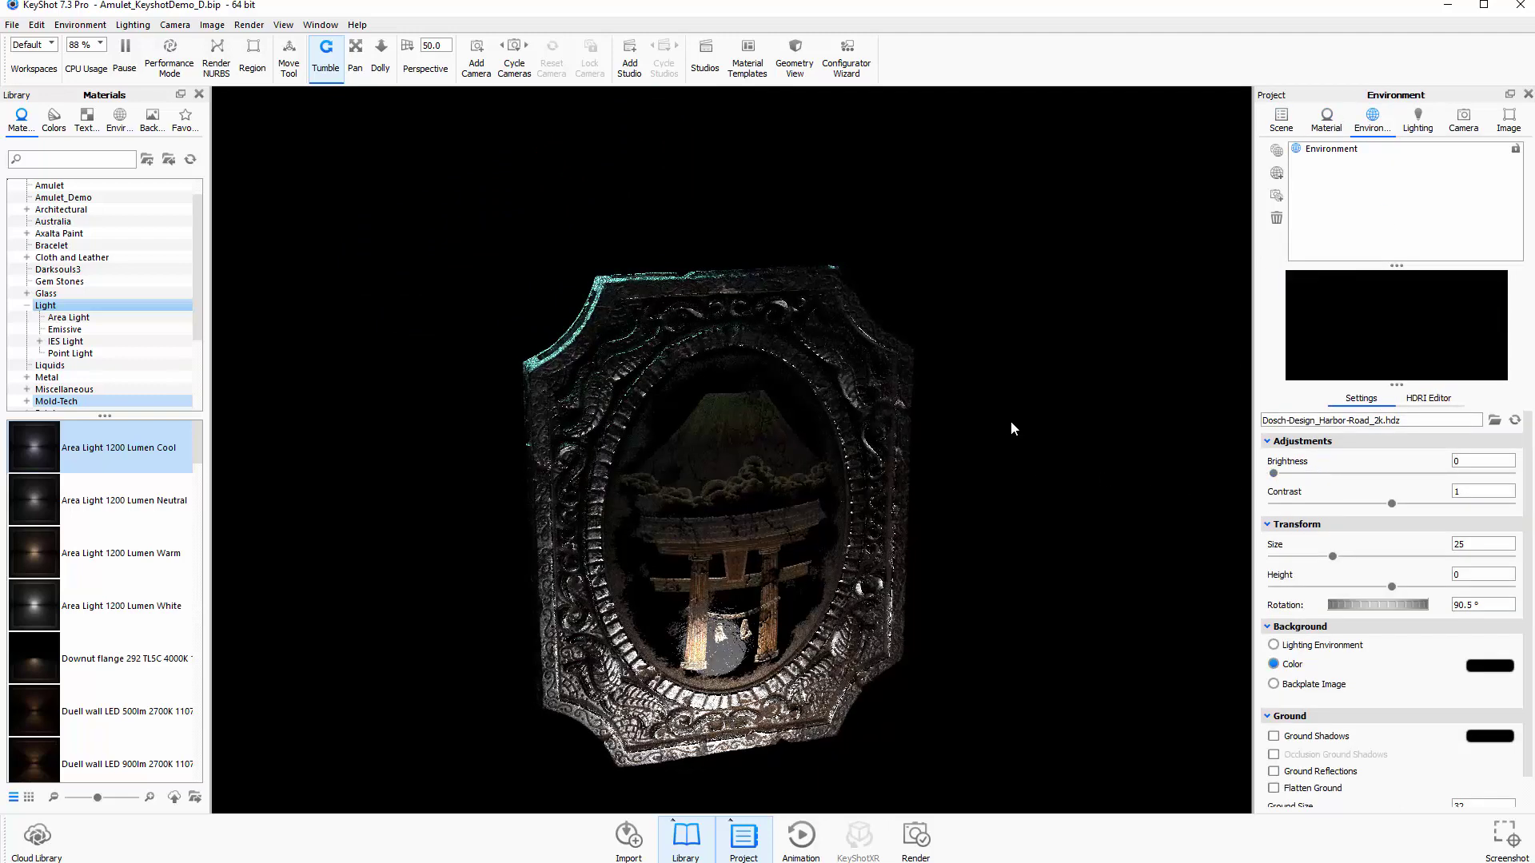
drag(734, 304, 1114, 226)
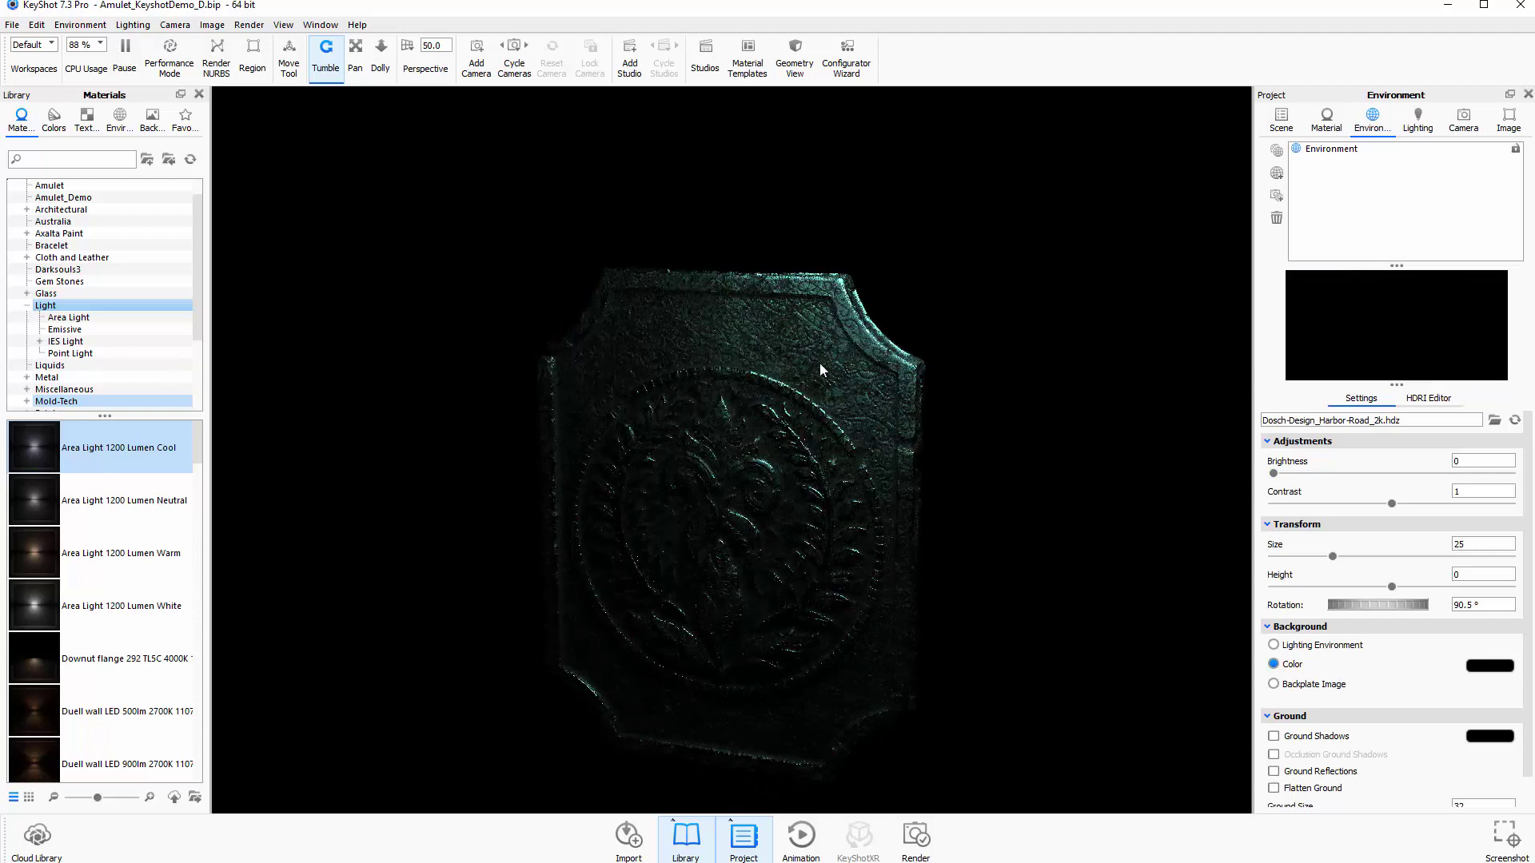
drag(1115, 368, 1035, 195)
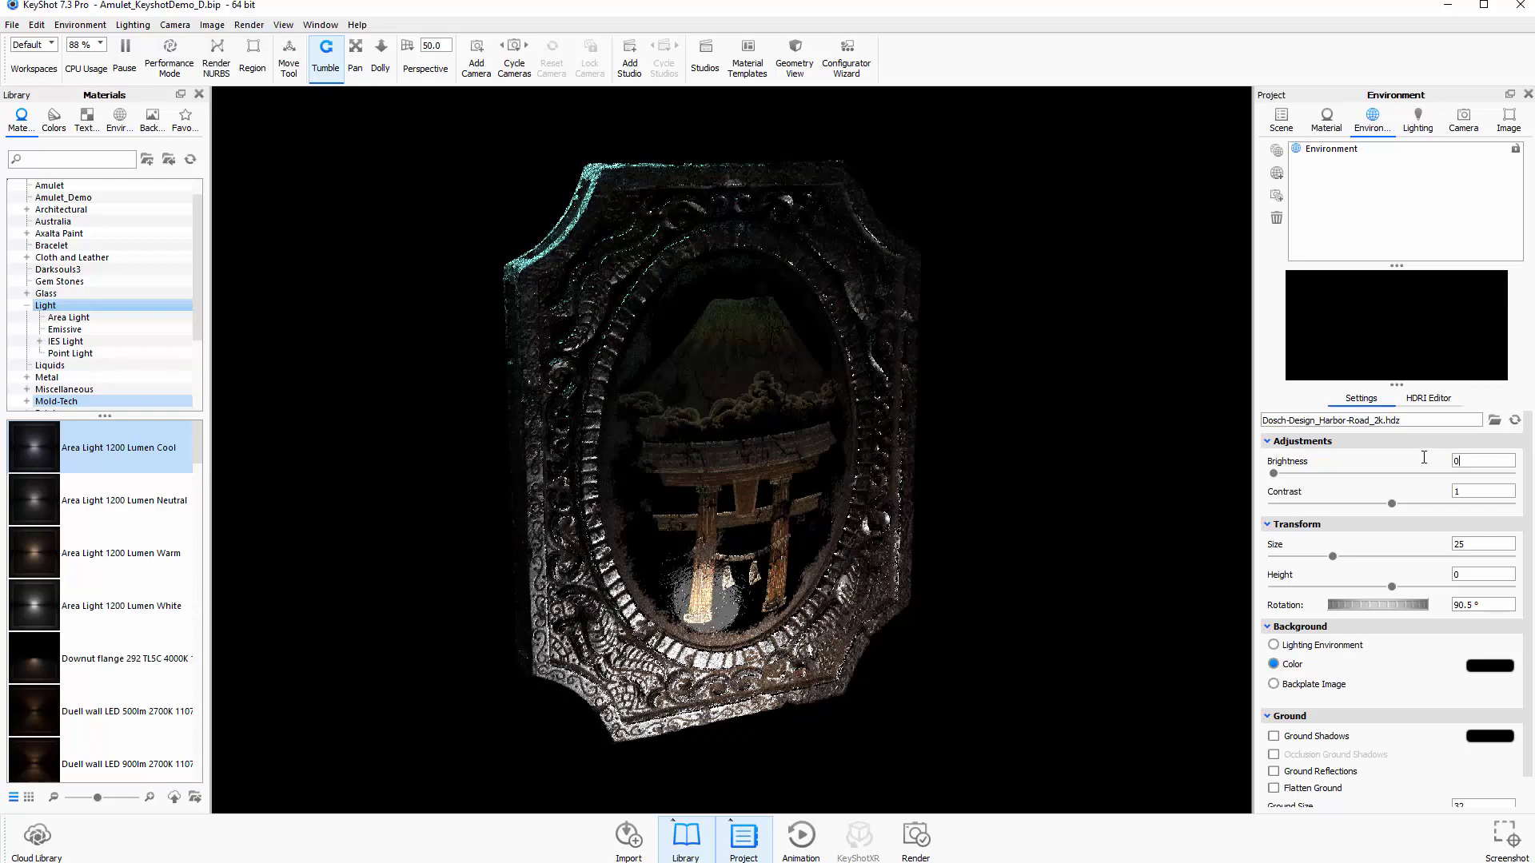
Set environment brightness to 0.3 and turn the amulet to face the camera straight on.
click(1453, 461)
text(0.3)
key(Return)
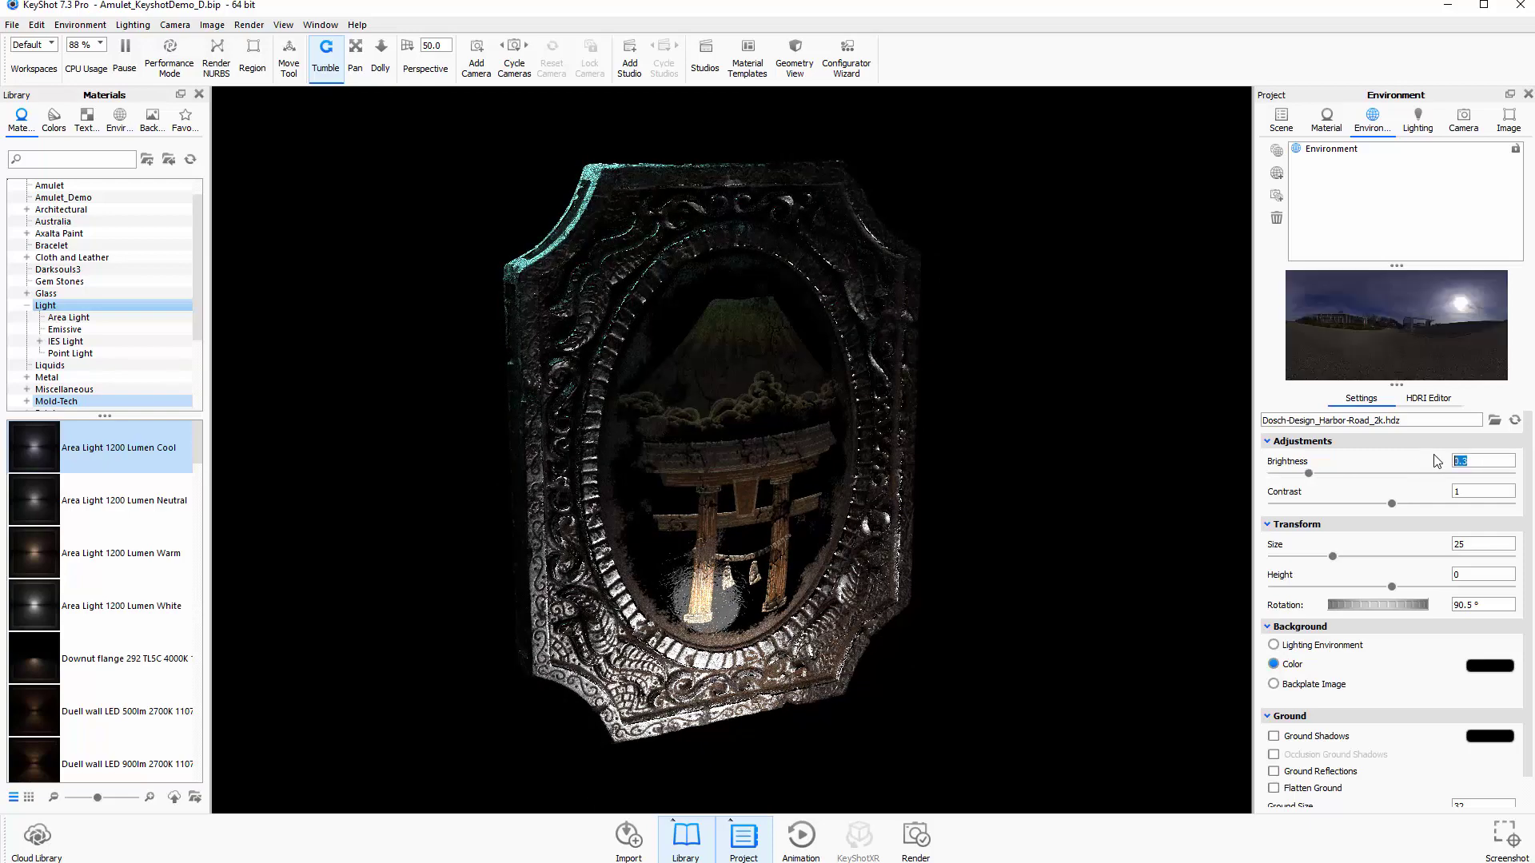
mouse_move(1136, 444)
mouse_down()
mouse_move(1049, 477)
mouse_move(999, 438)
mouse_move(1008, 425)
mouse_move(1074, 435)
mouse_move(1082, 411)
mouse_move(1126, 430)
mouse_up()
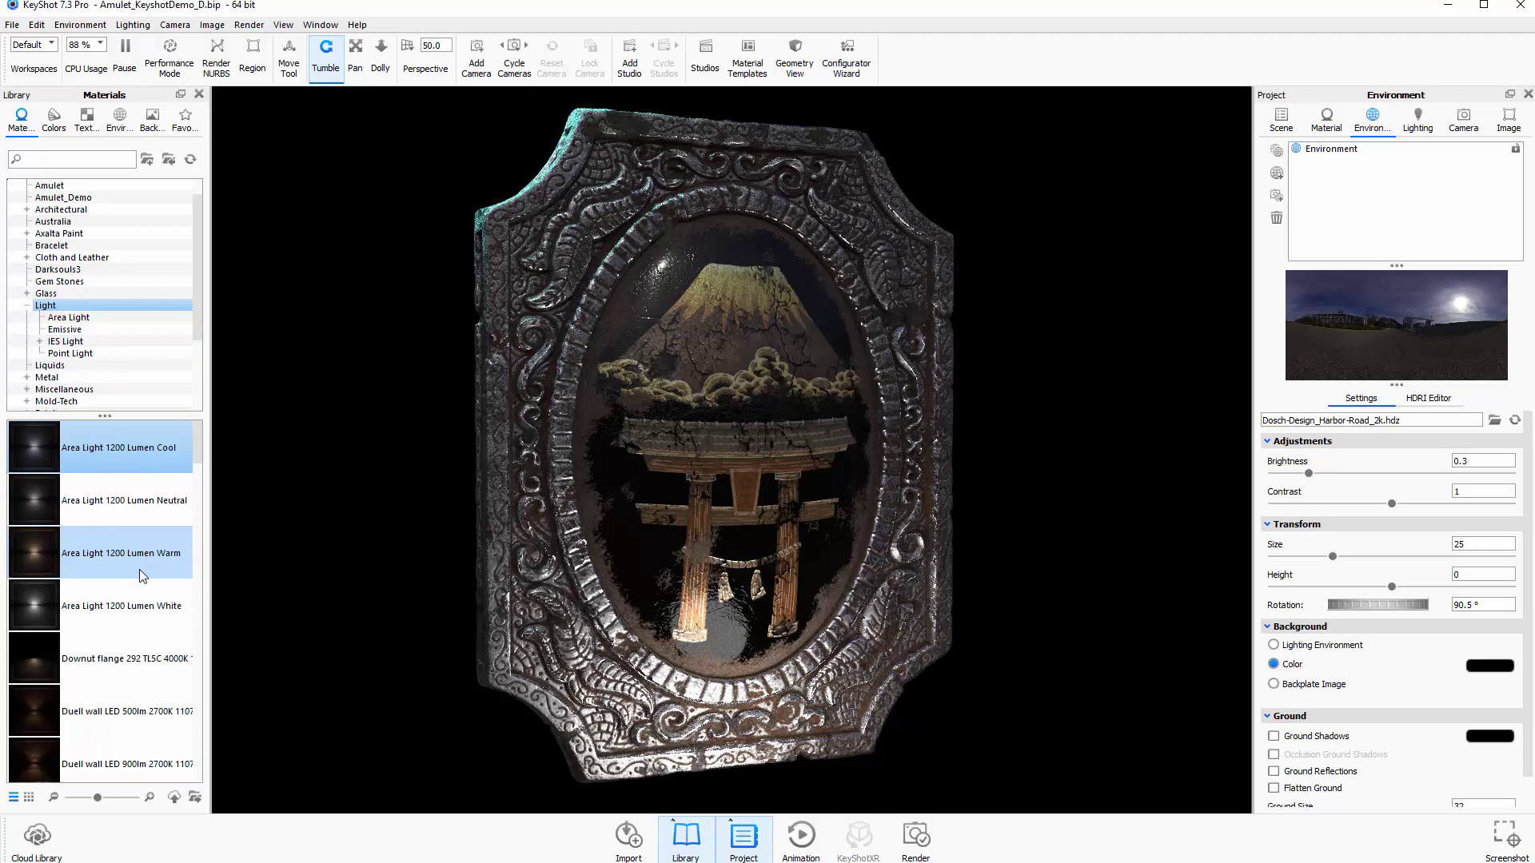
click(201, 527)
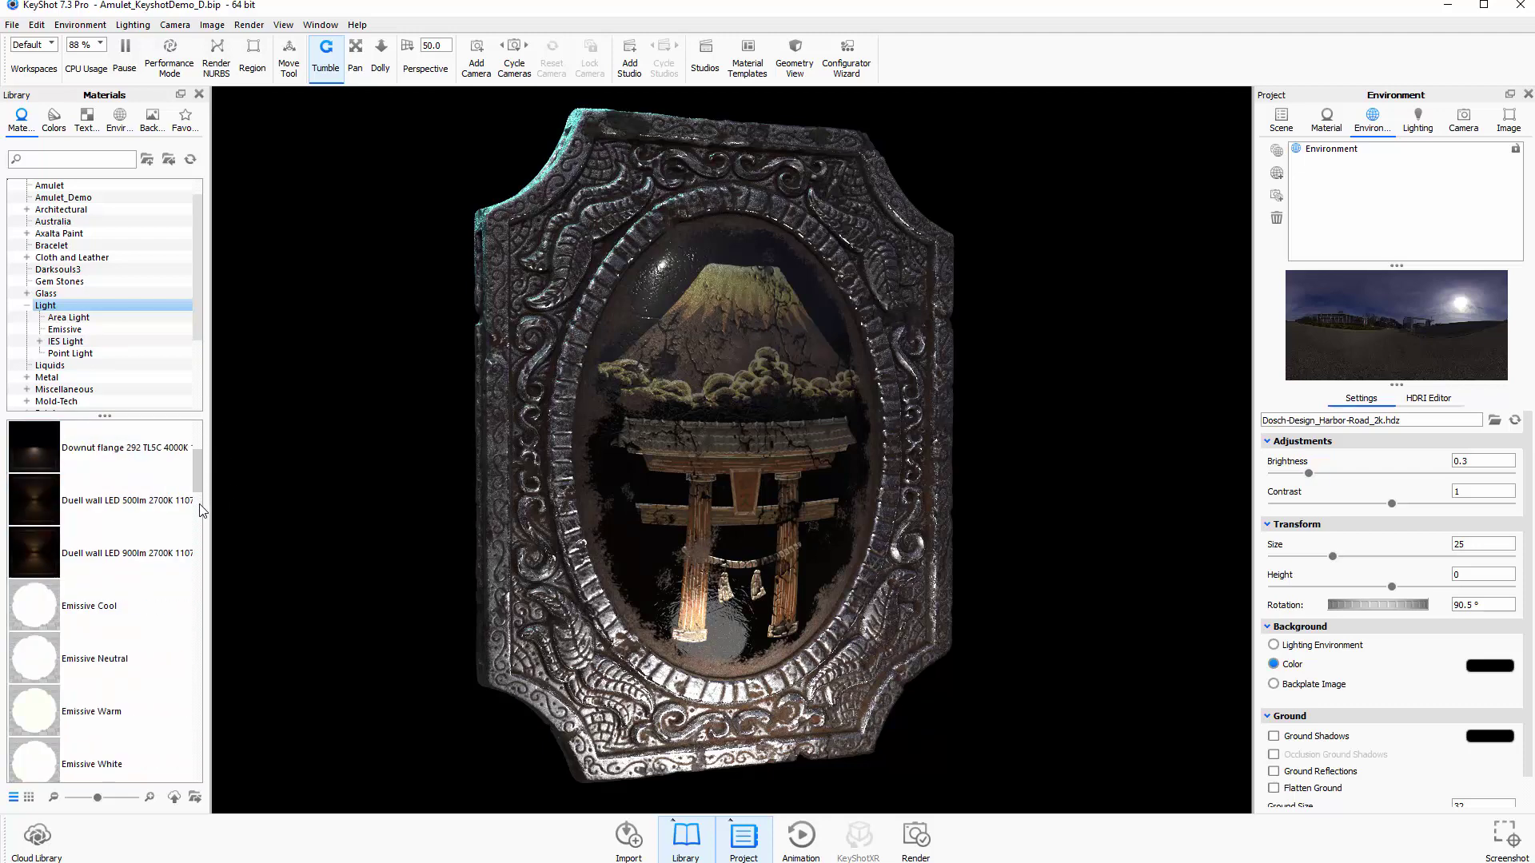
drag(202, 529, 216, 452)
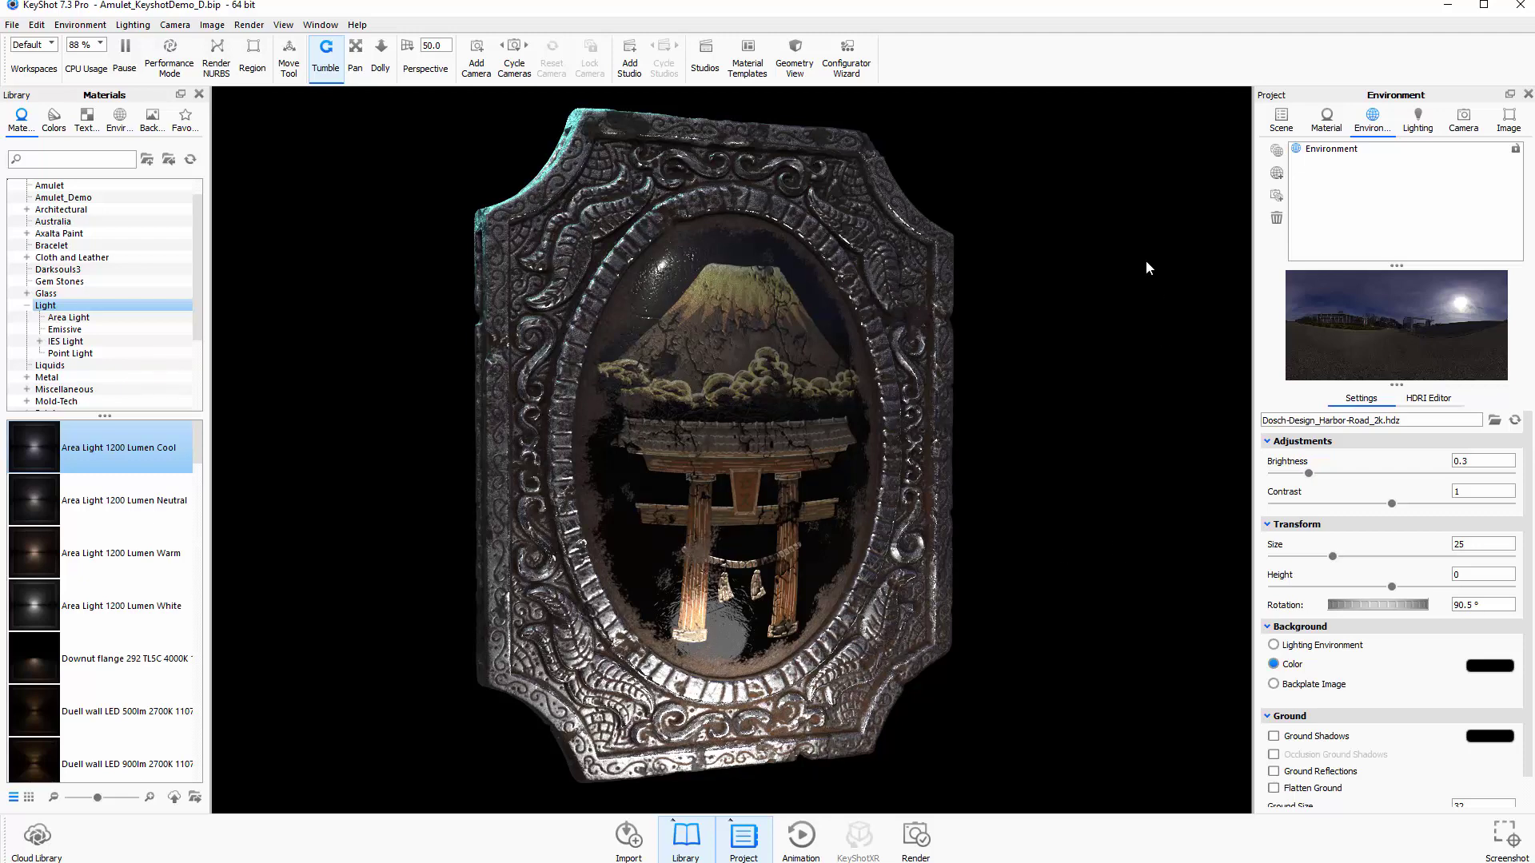
Choose the Lighting > Custom preset and enable Global Illumination.
click(132, 25)
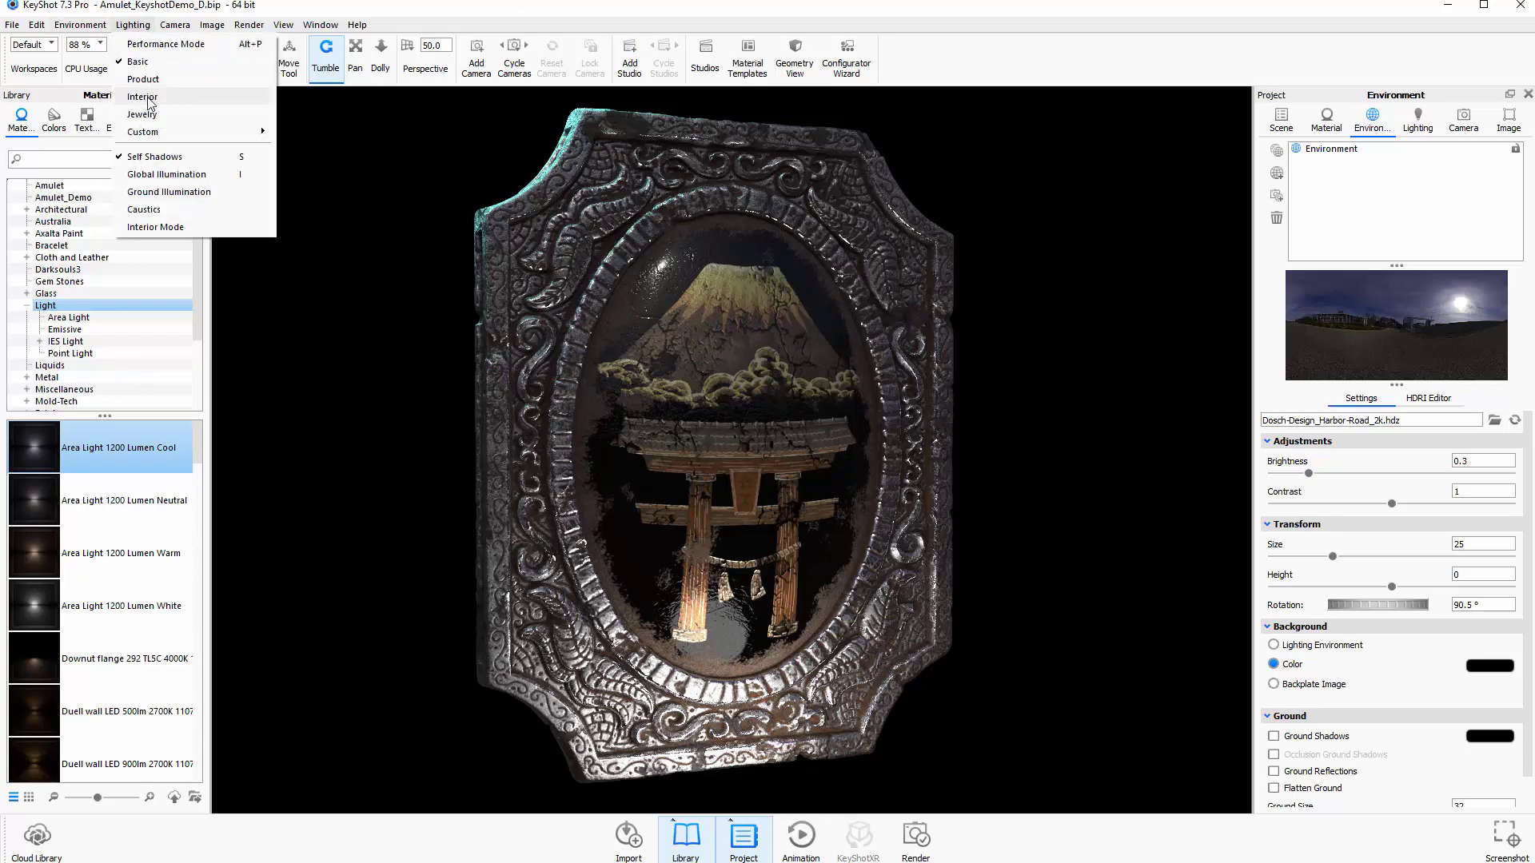
mouse_move(160, 139)
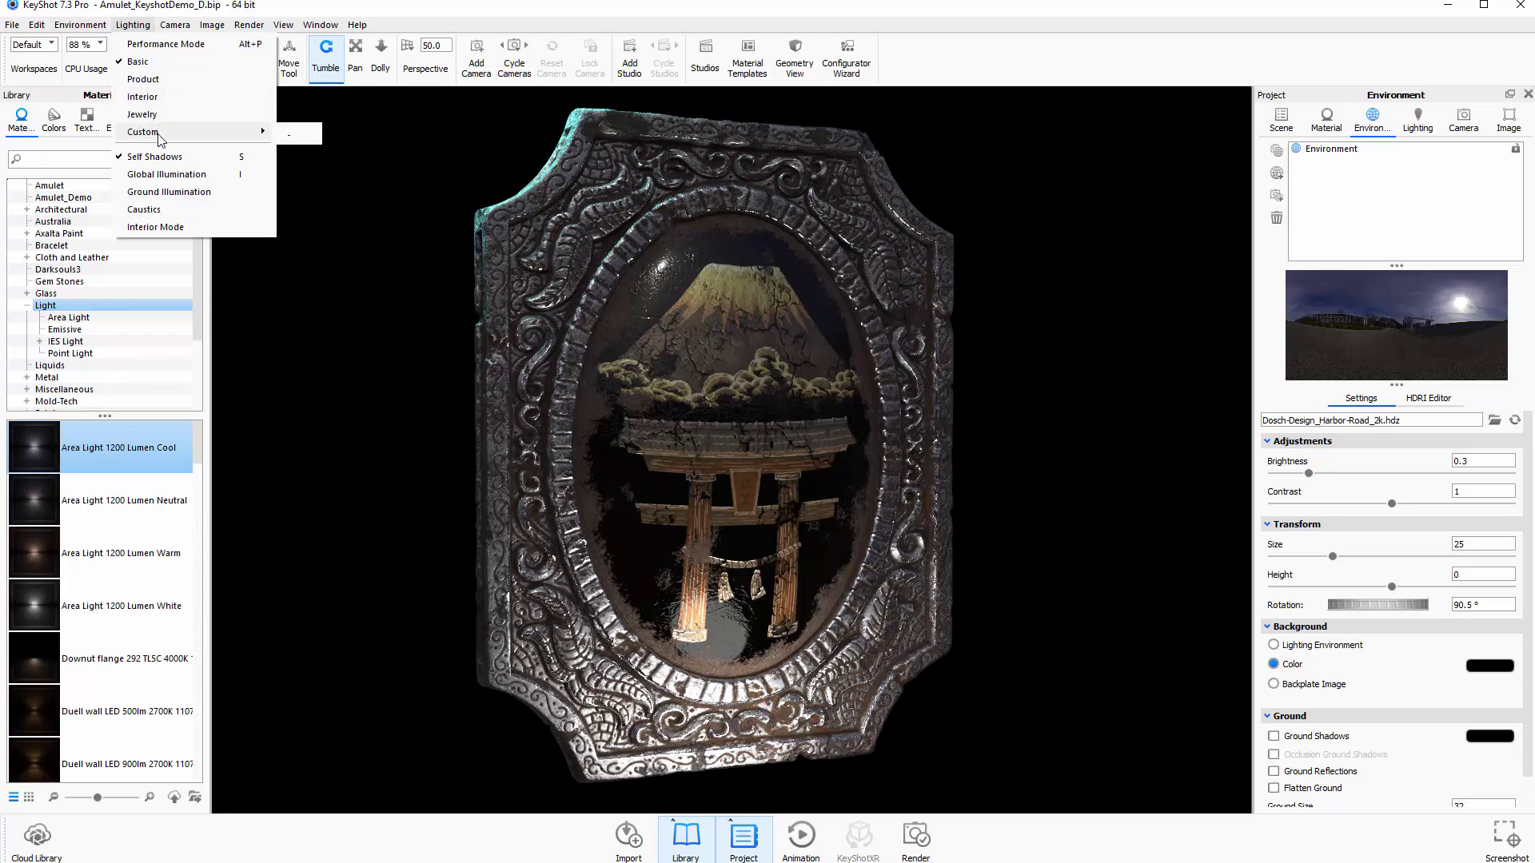
click(294, 134)
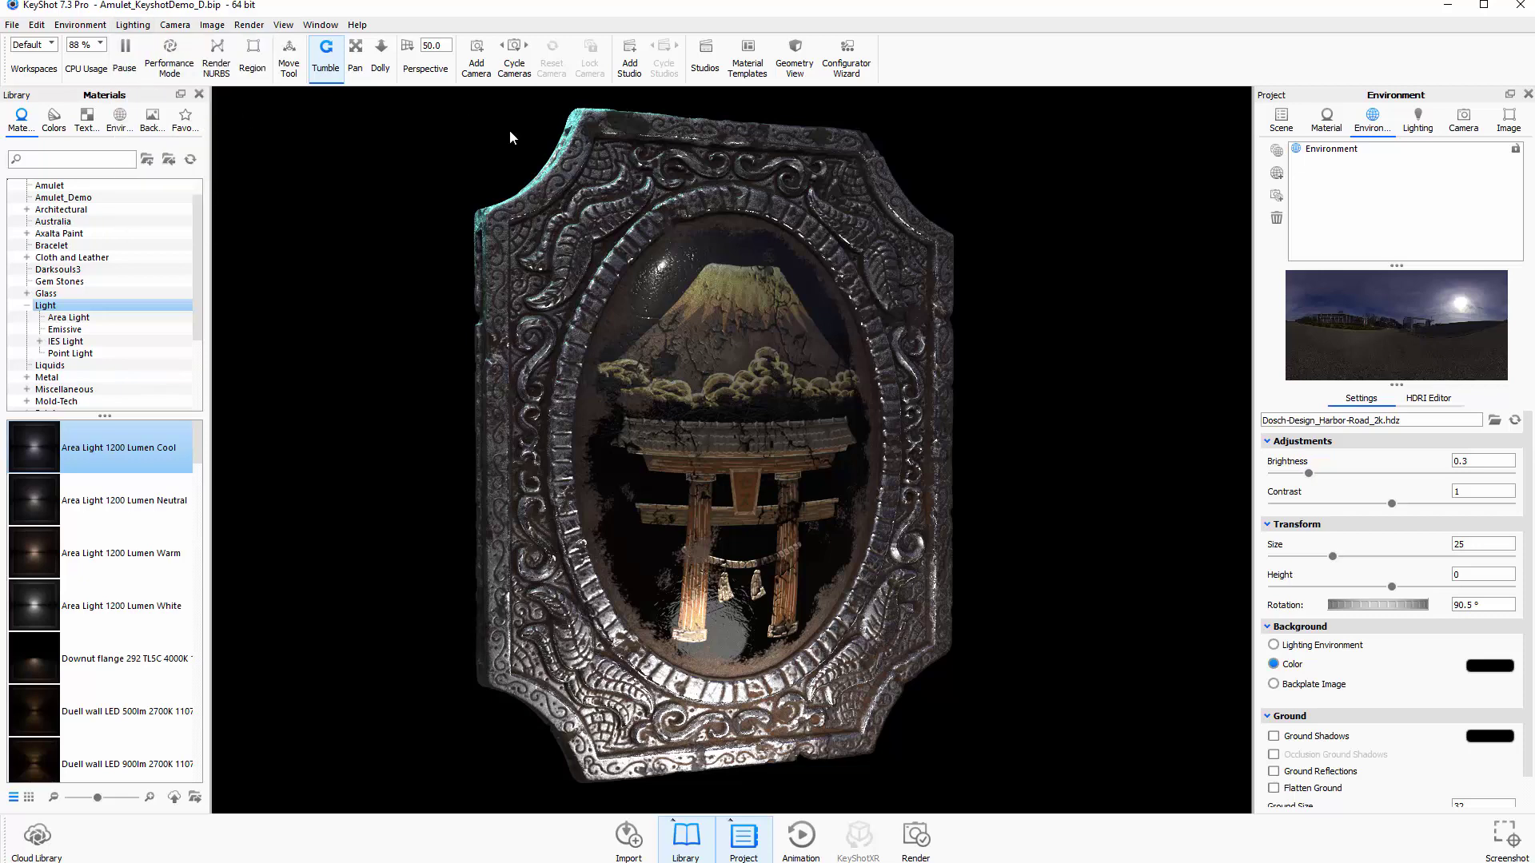
click(1418, 120)
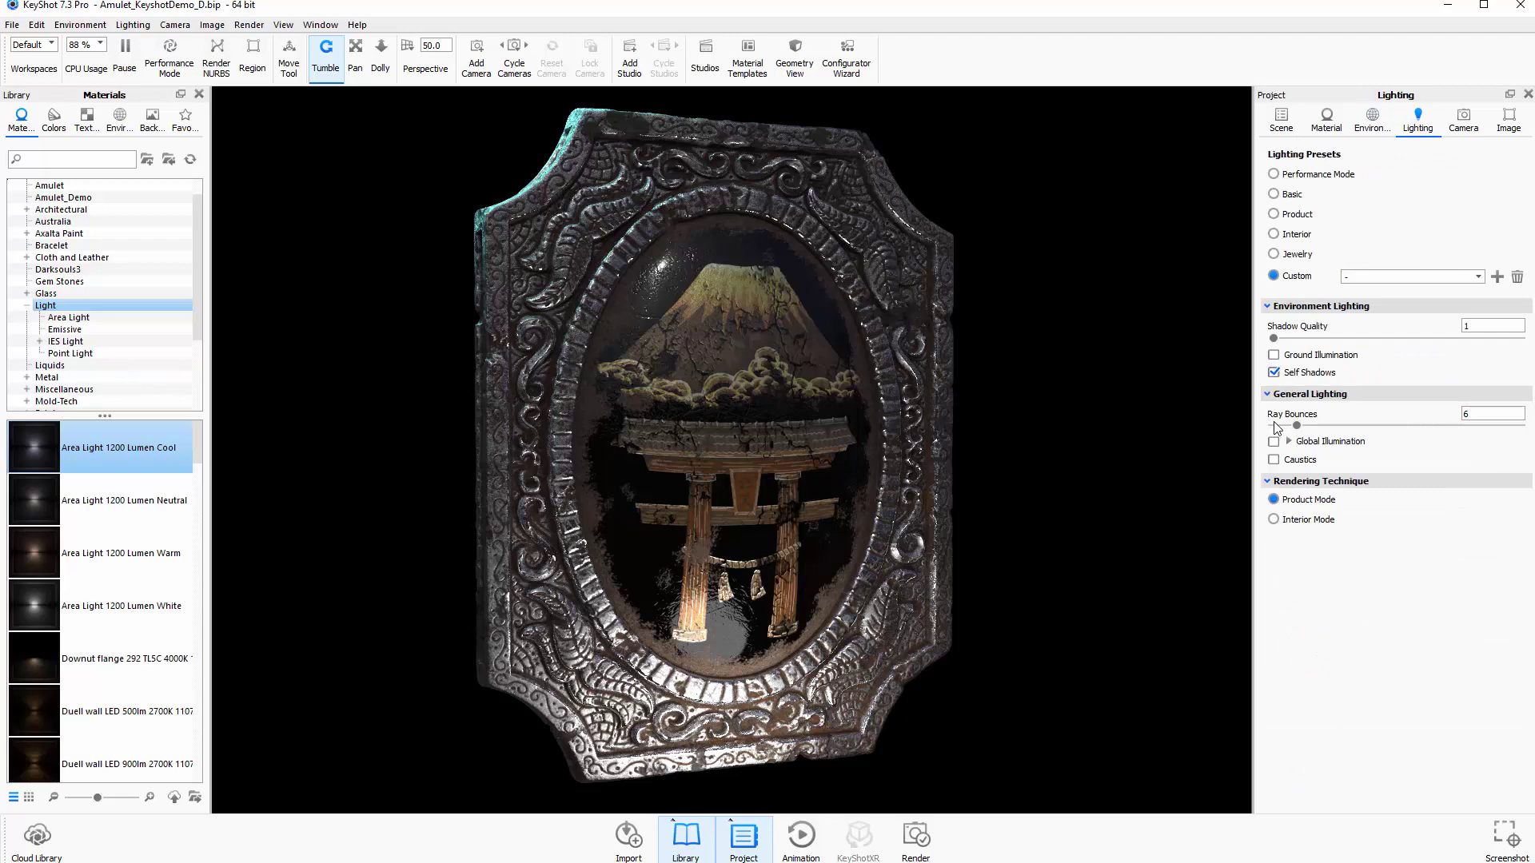
click(1273, 442)
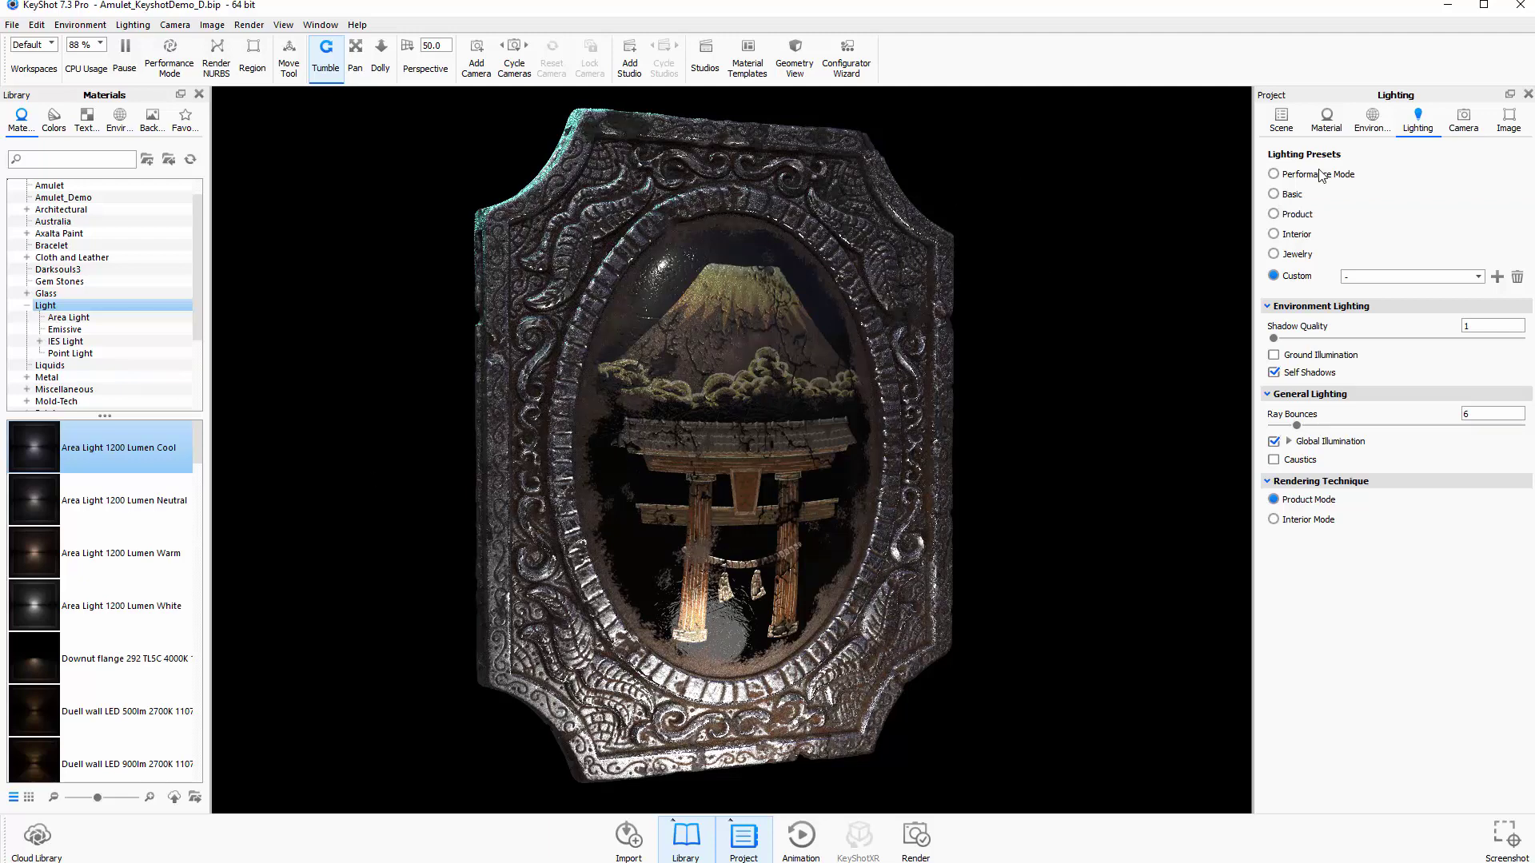
click(1511, 118)
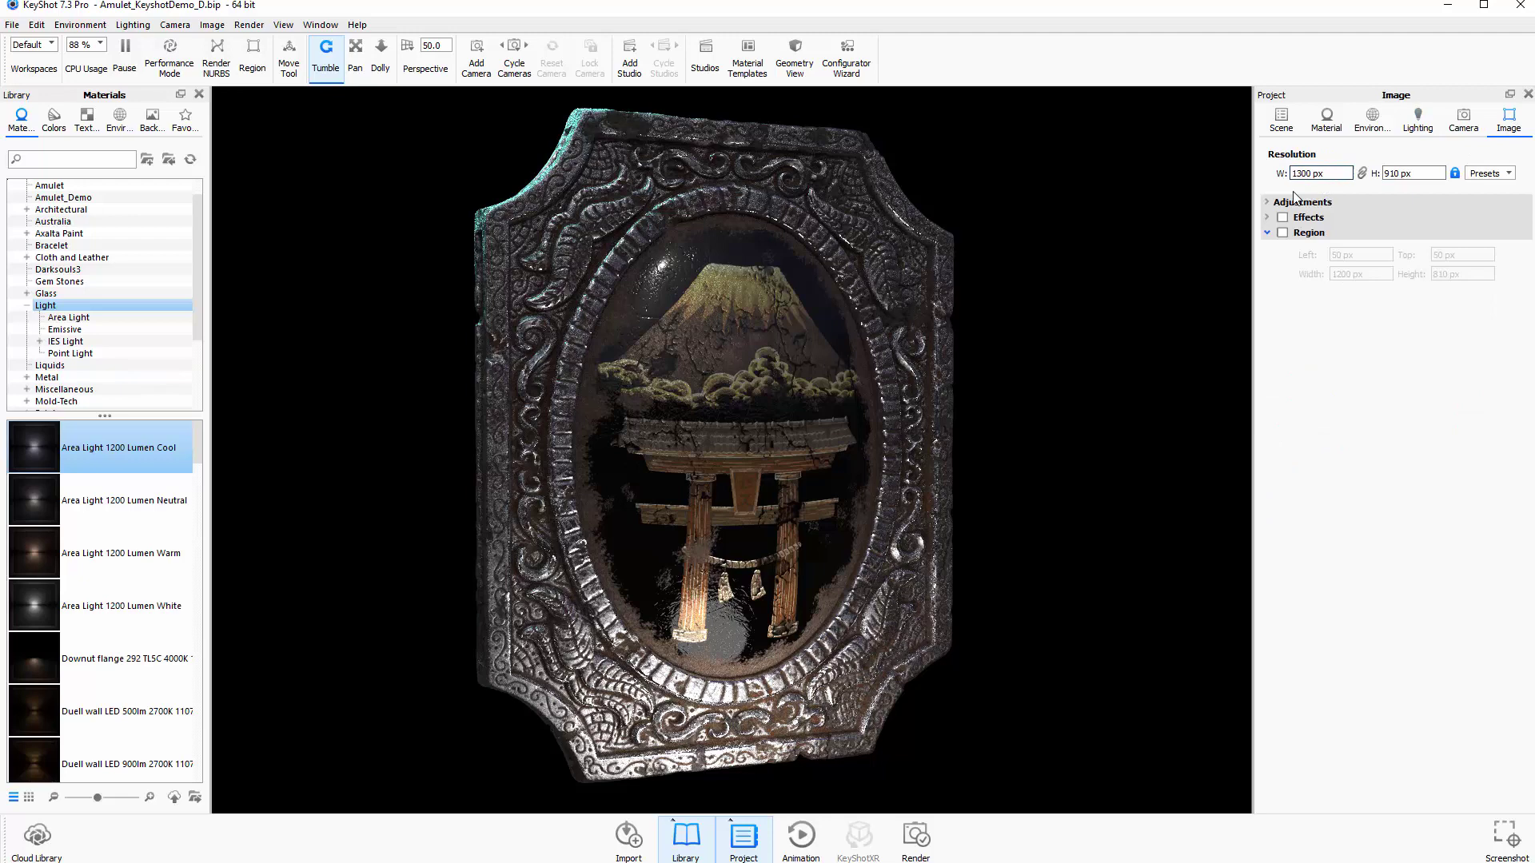
Open the Render dialog from the Render menu and resize its window.
click(251, 26)
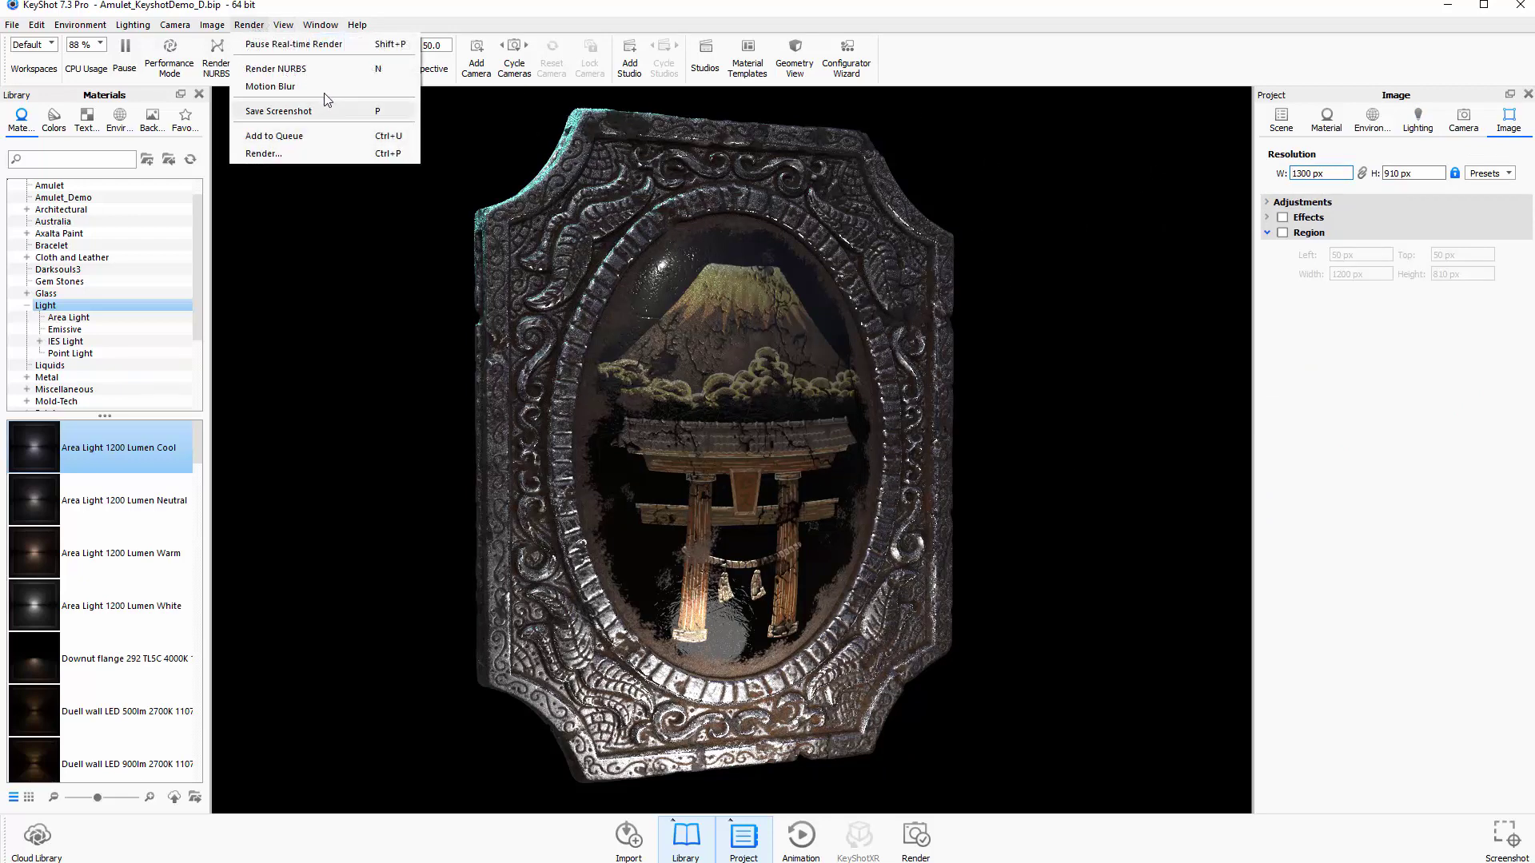
click(267, 154)
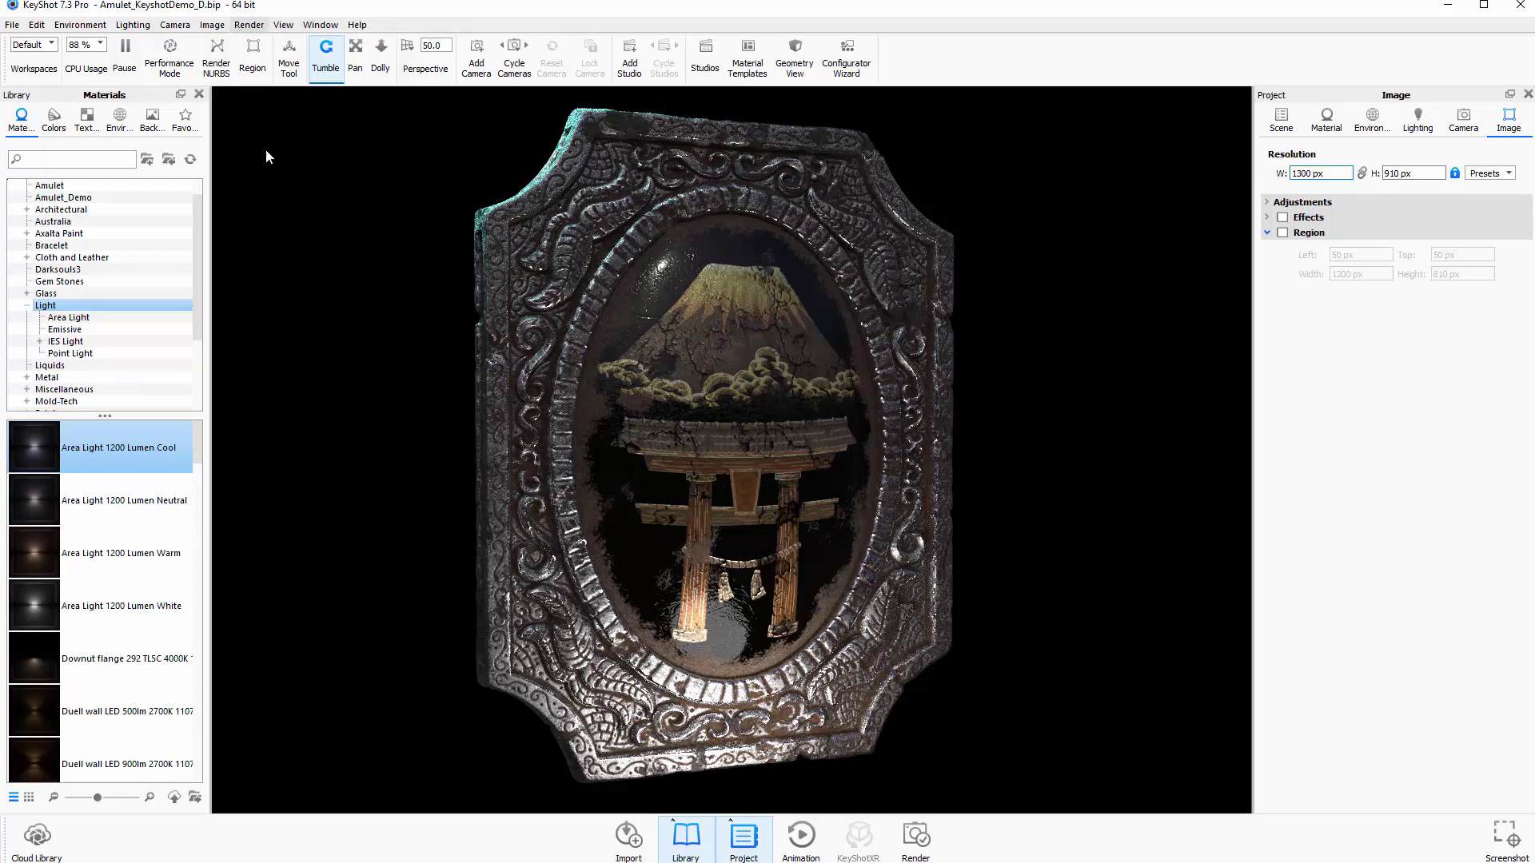
drag(930, 120, 610, 176)
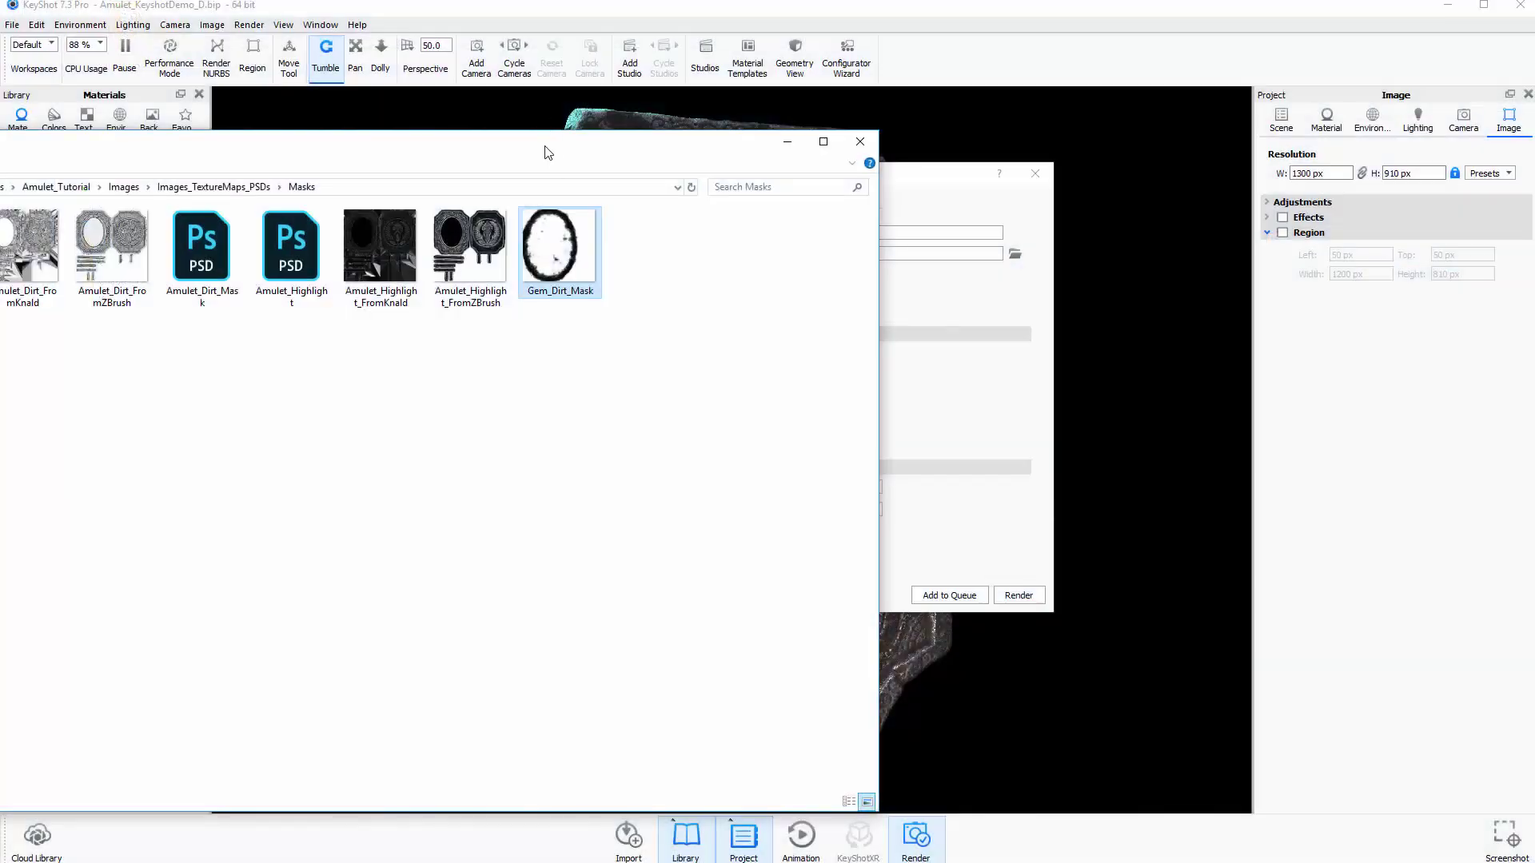
Open Images_Seth_Art from the Images folder, expose its full path, and minimise Explorer.
drag(548, 152, 928, 143)
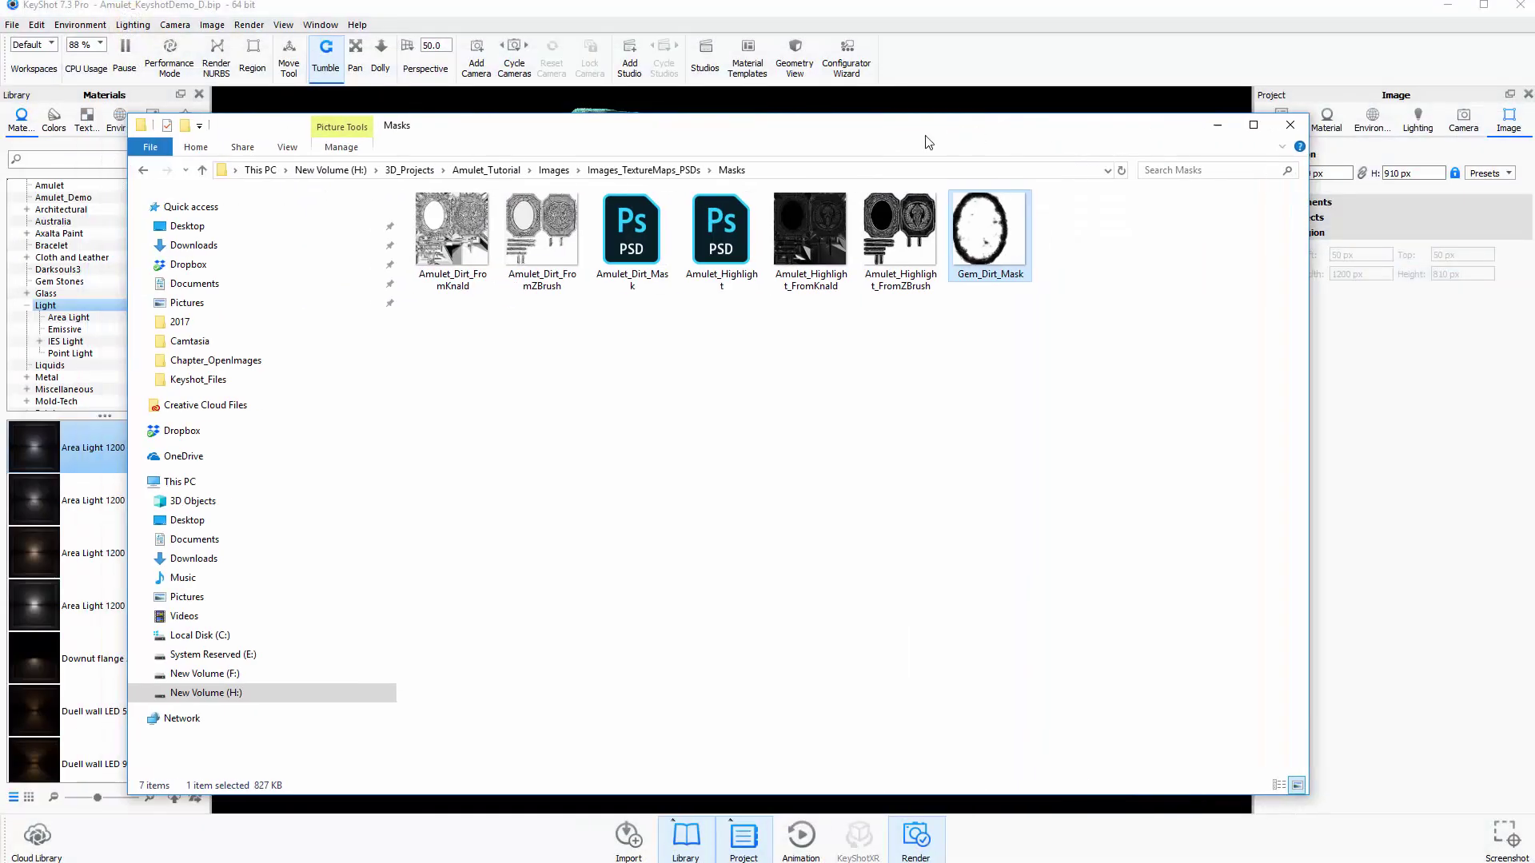
click(553, 170)
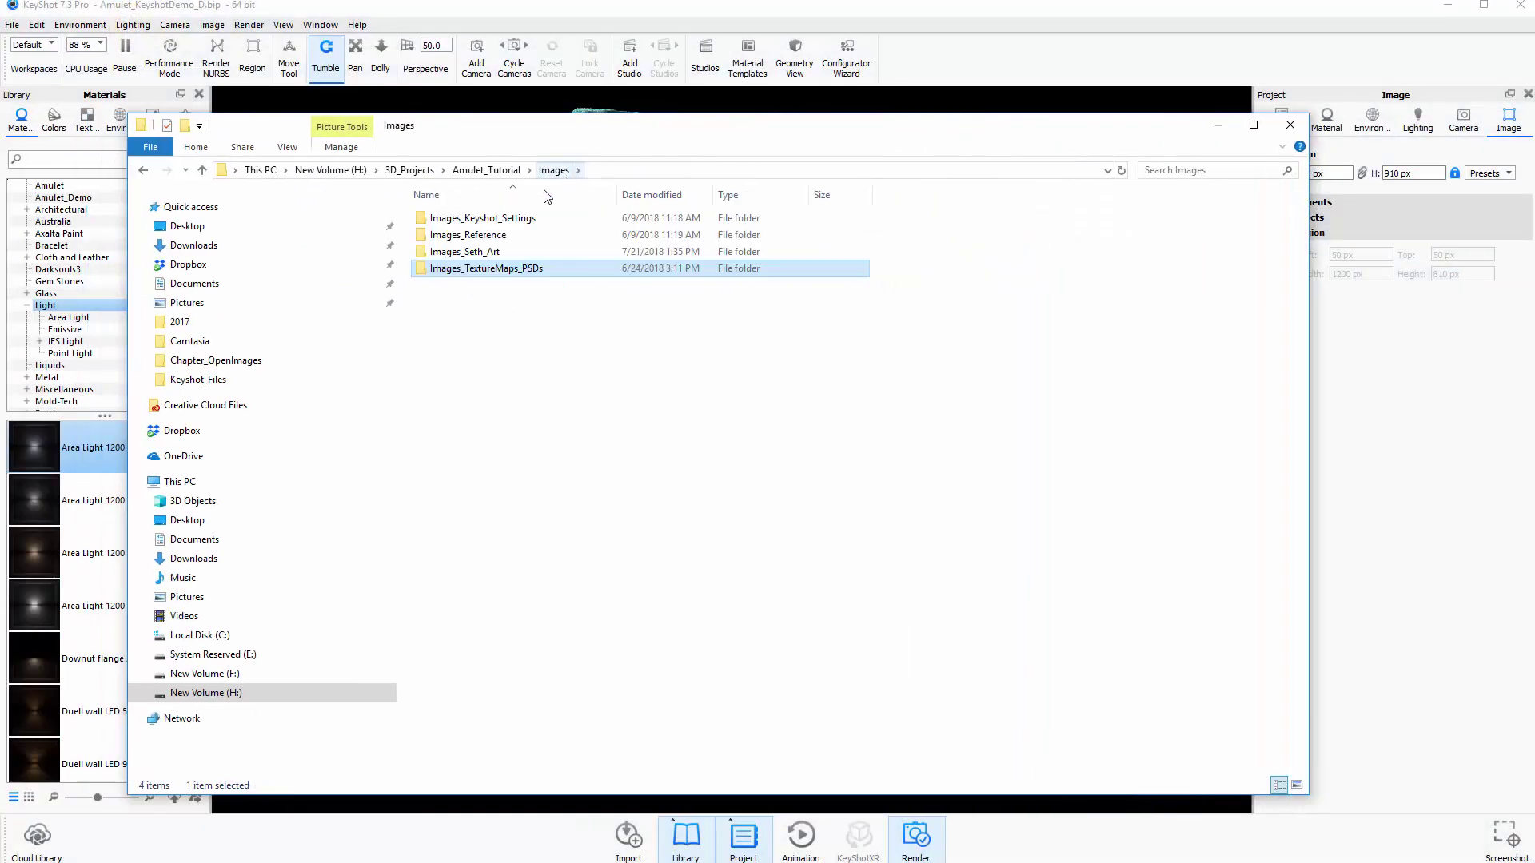
double_click(488, 258)
click(701, 170)
key(ctrl+c)
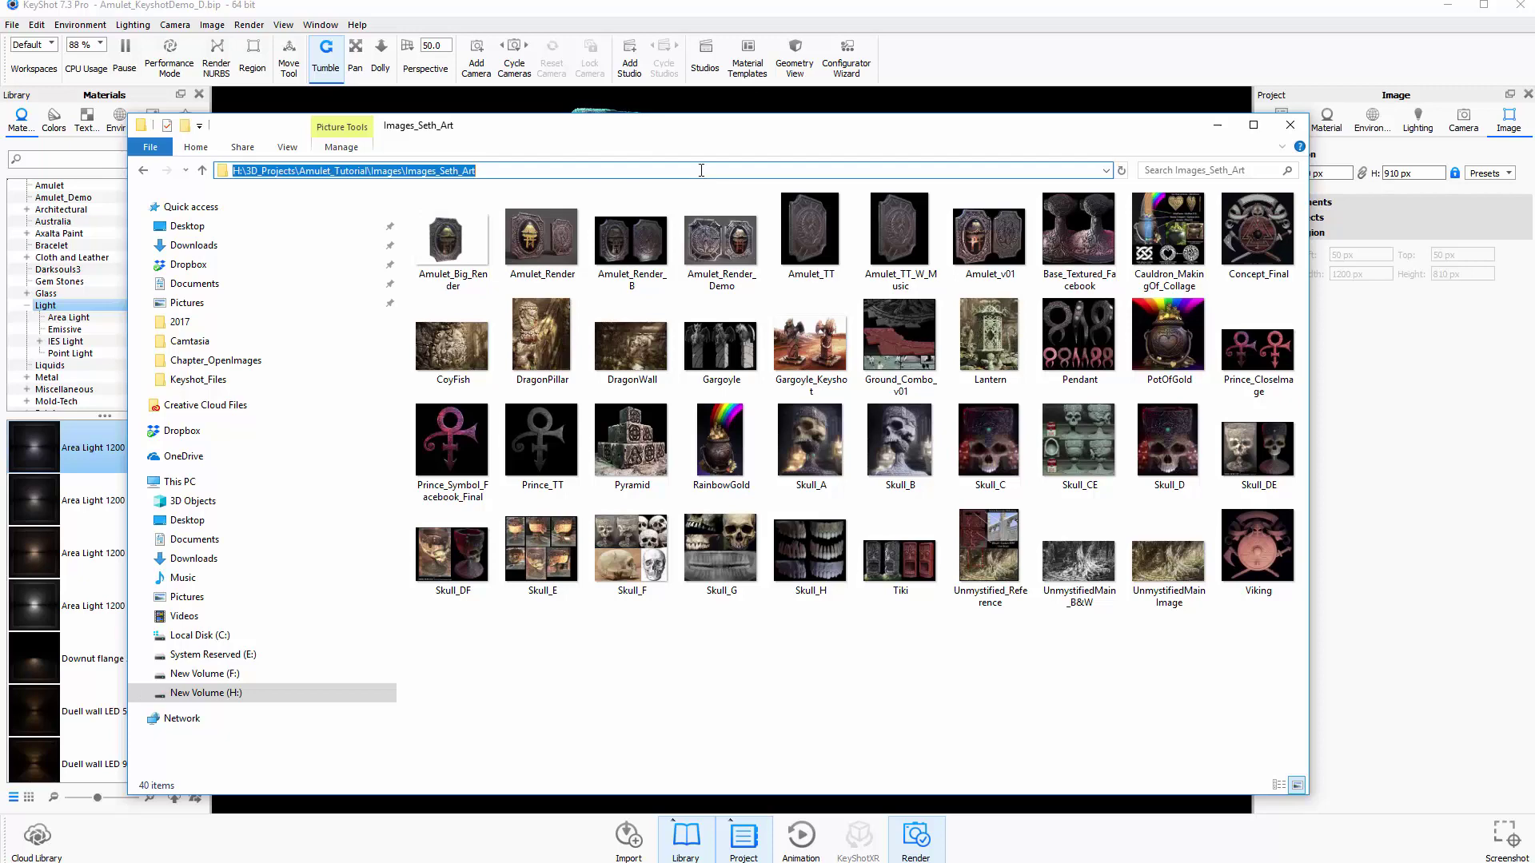
click(1217, 125)
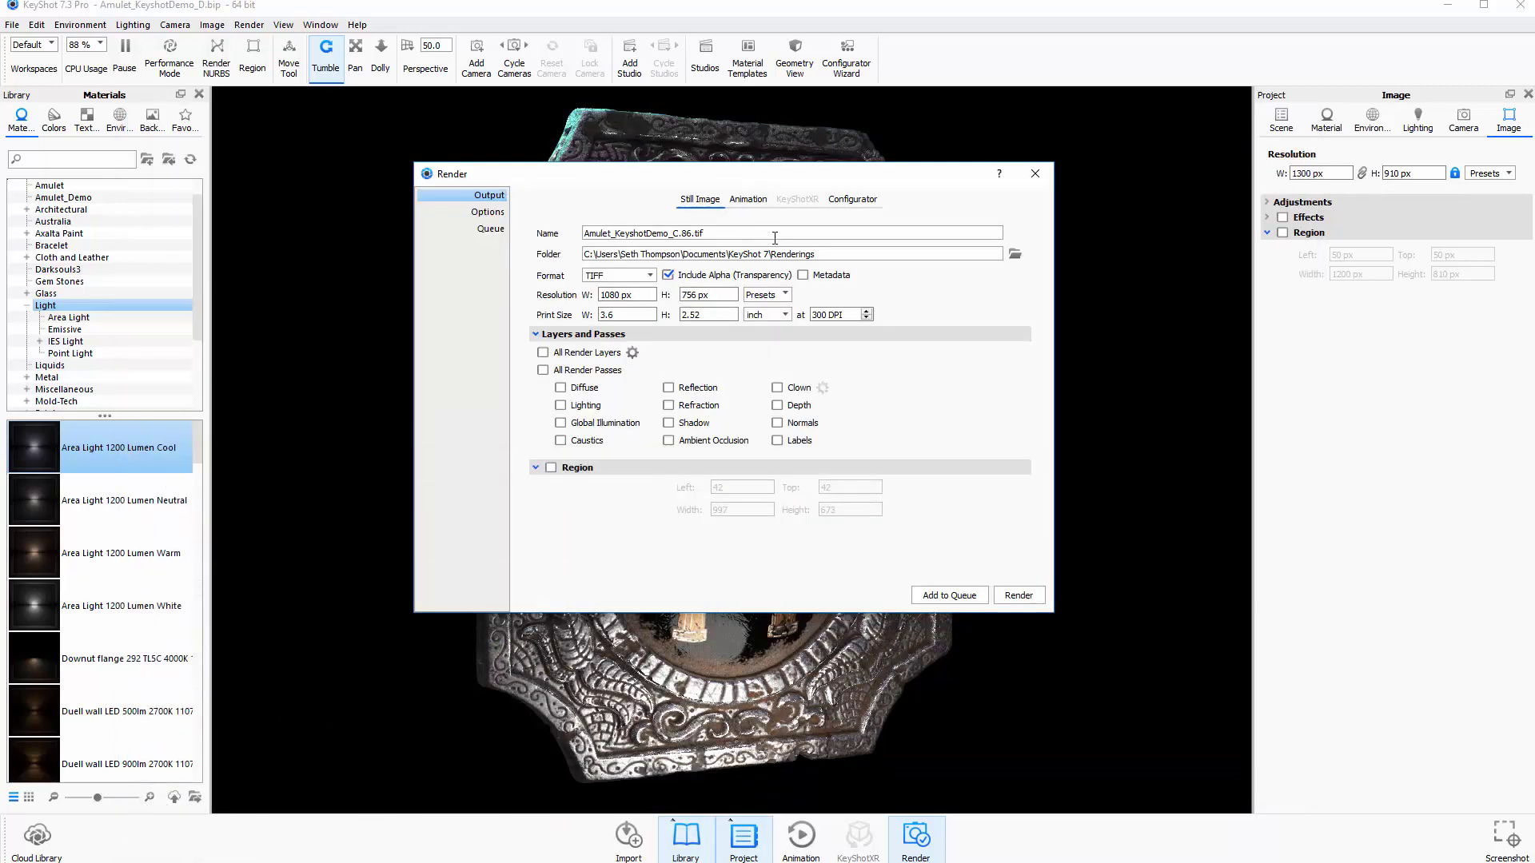
Point the output folder to Images_Seth_Art and rename the file Amulet_TestRenderA.
triple_click(855, 254)
key(ctrl+v)
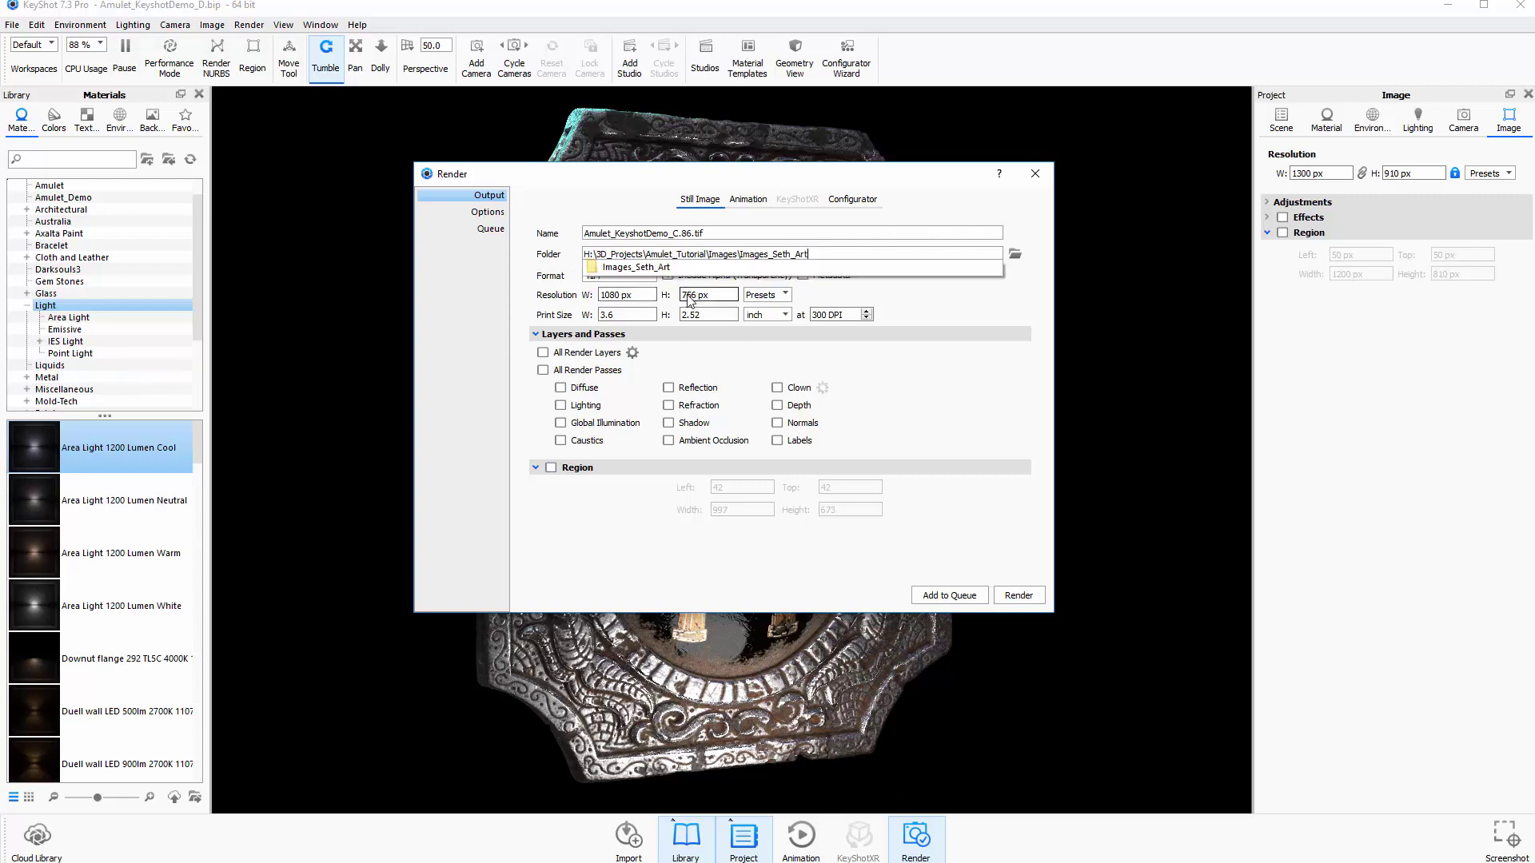
click(729, 271)
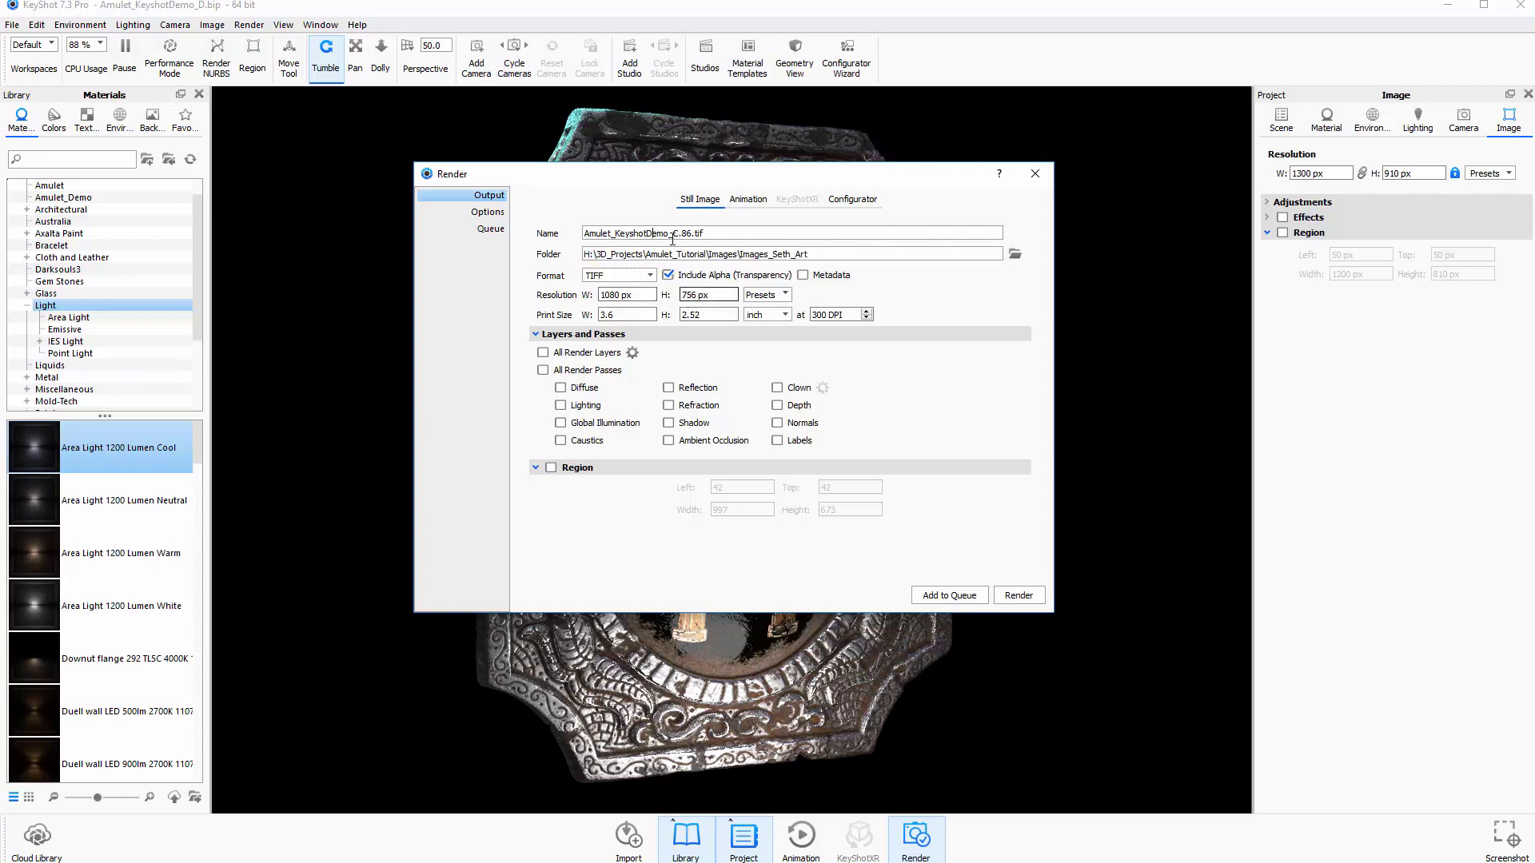
drag(692, 233, 558, 224)
text(Amu)
Set the output resolution to 2926 × 2048 px and bring up the render quality options.
double_click(621, 294)
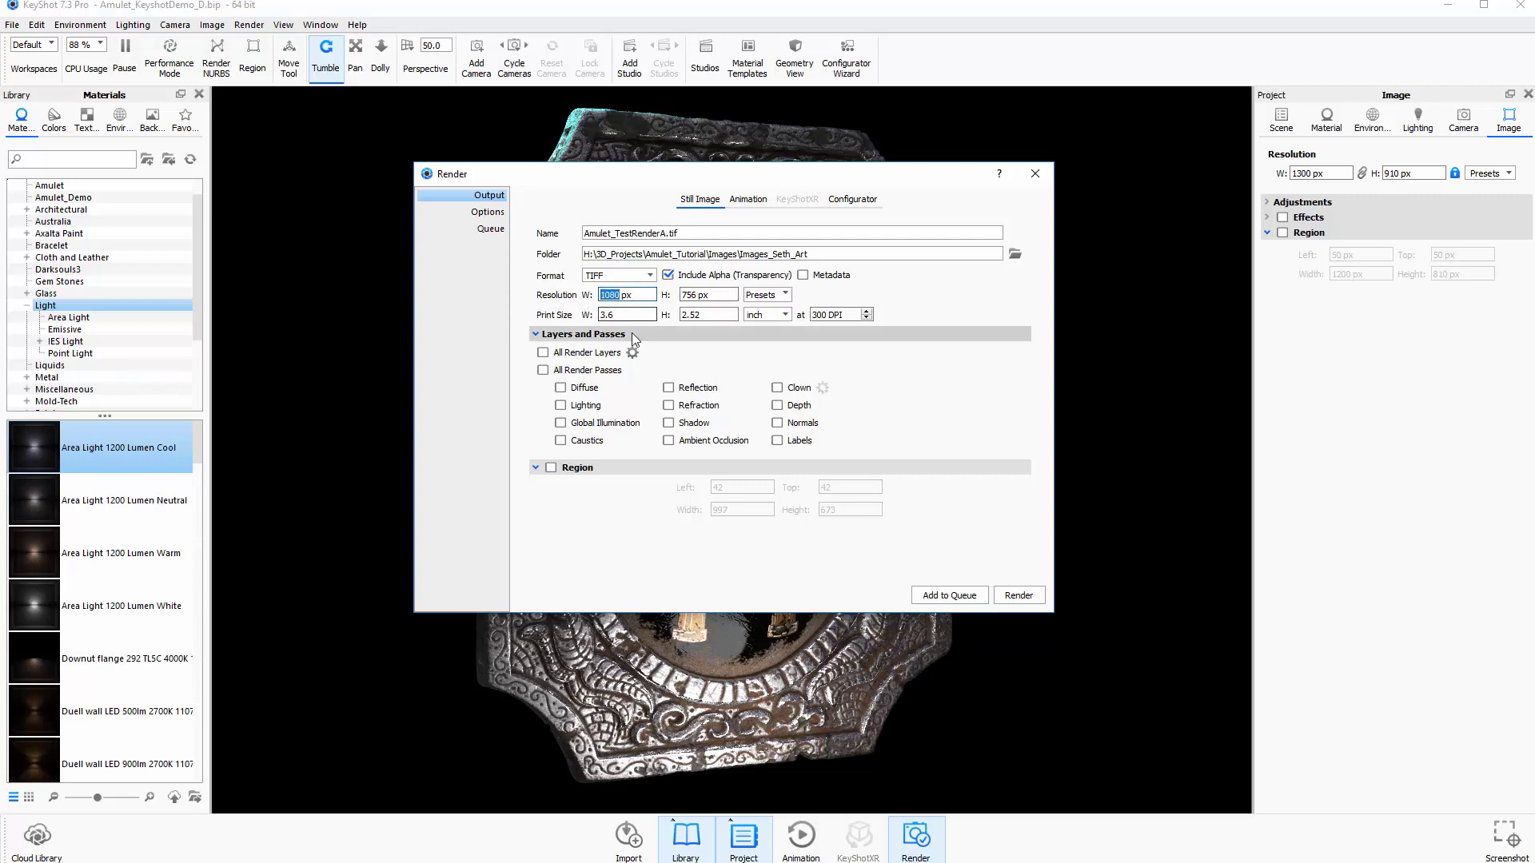
double_click(699, 295)
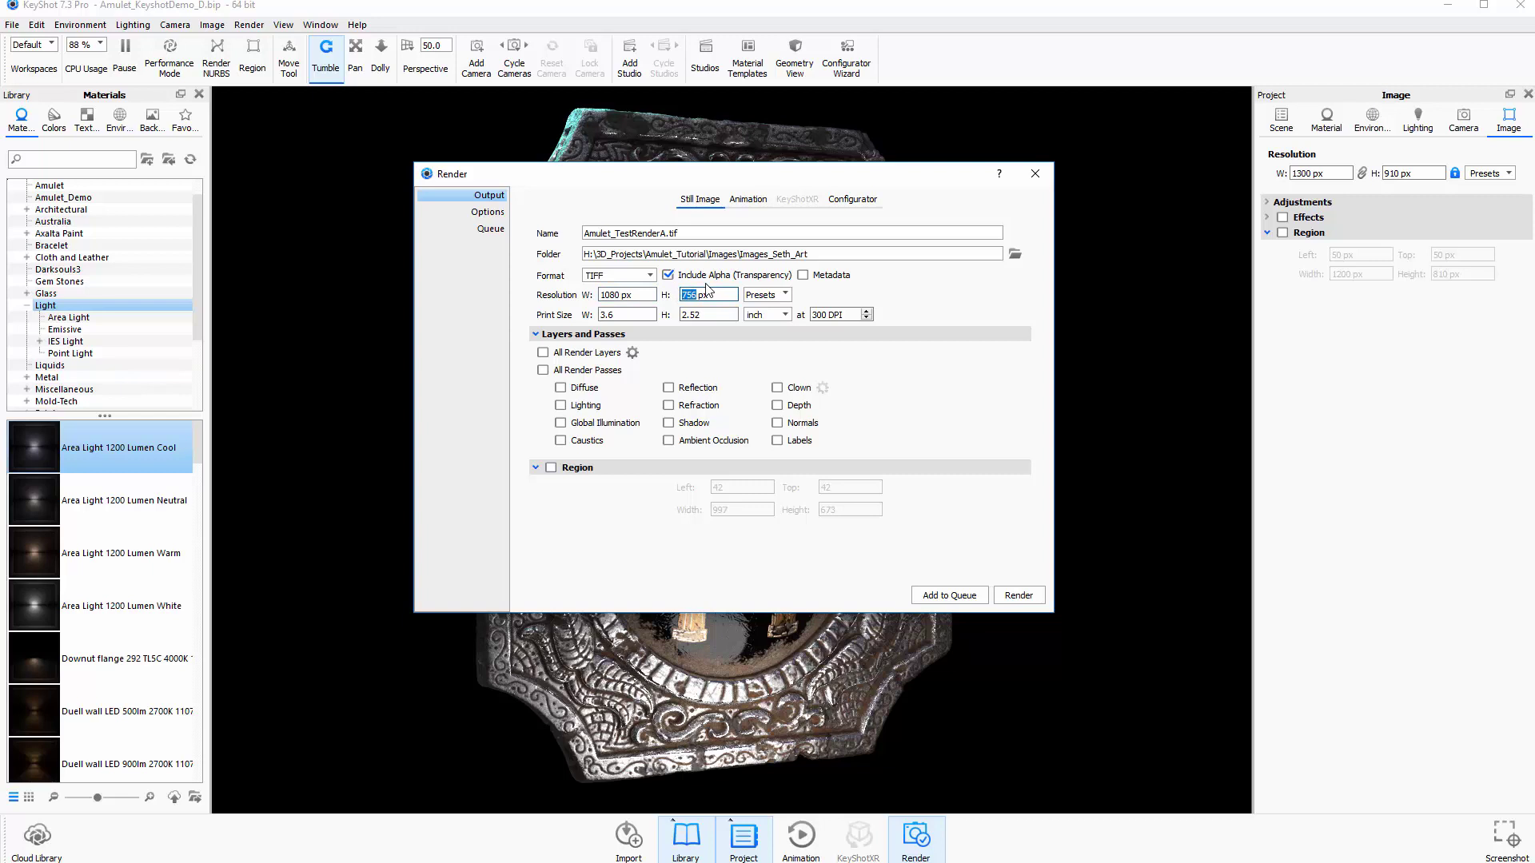
text(2048)
key(Tab)
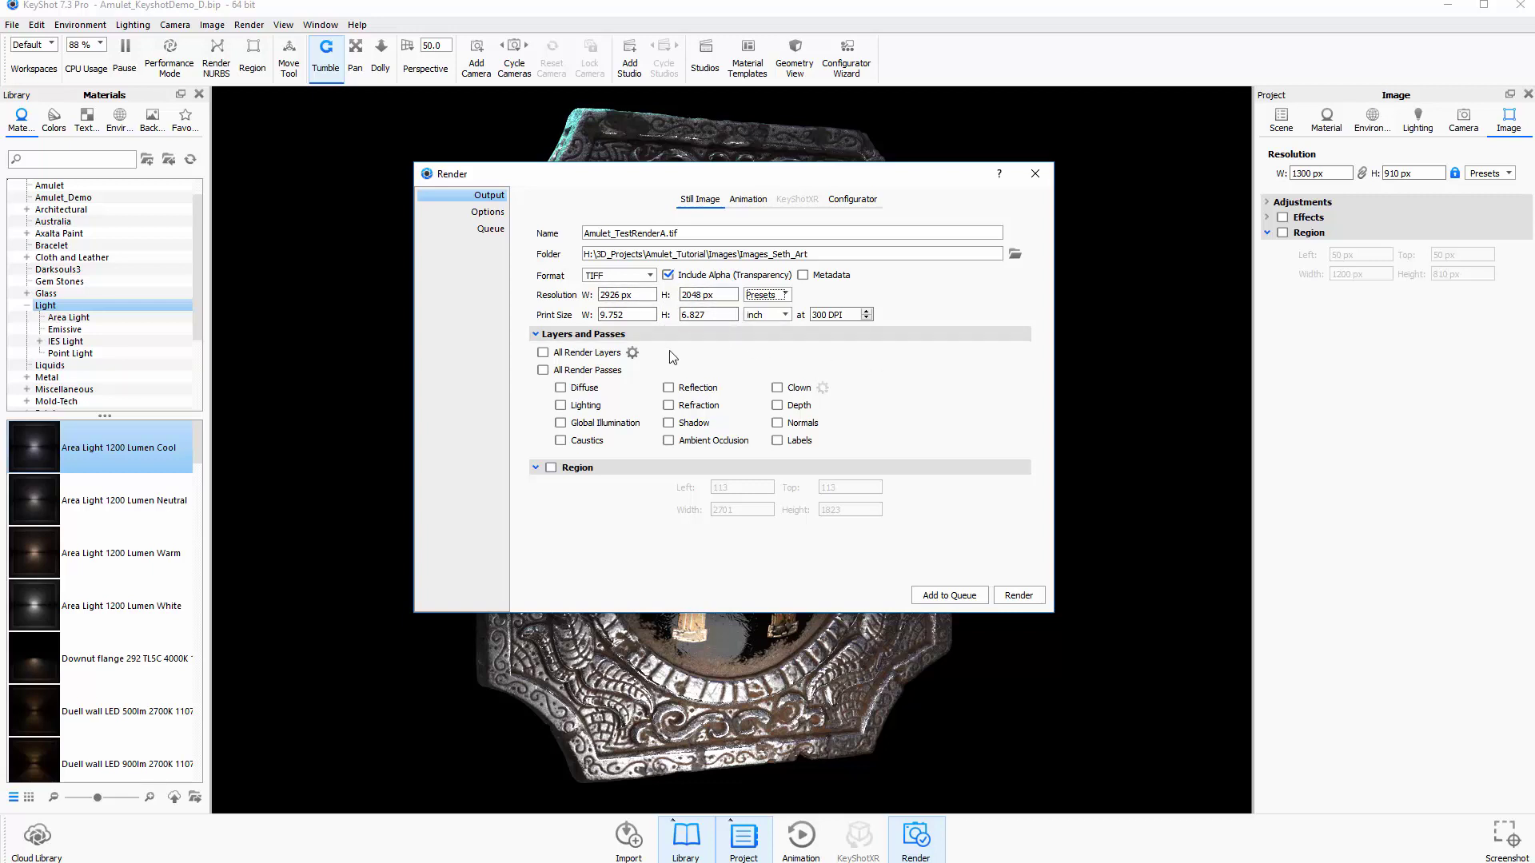
click(472, 211)
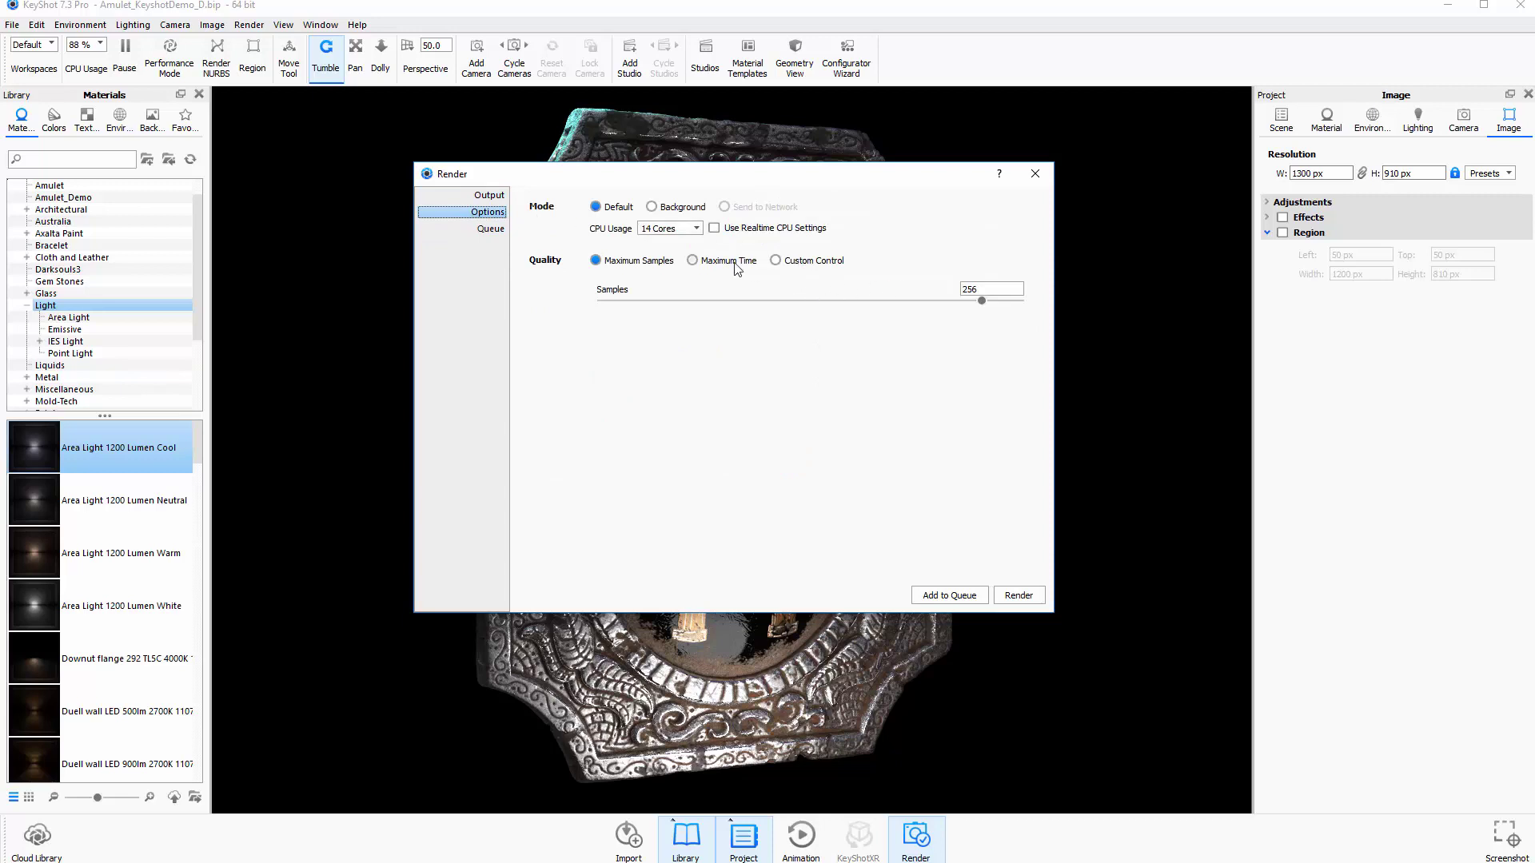
click(693, 261)
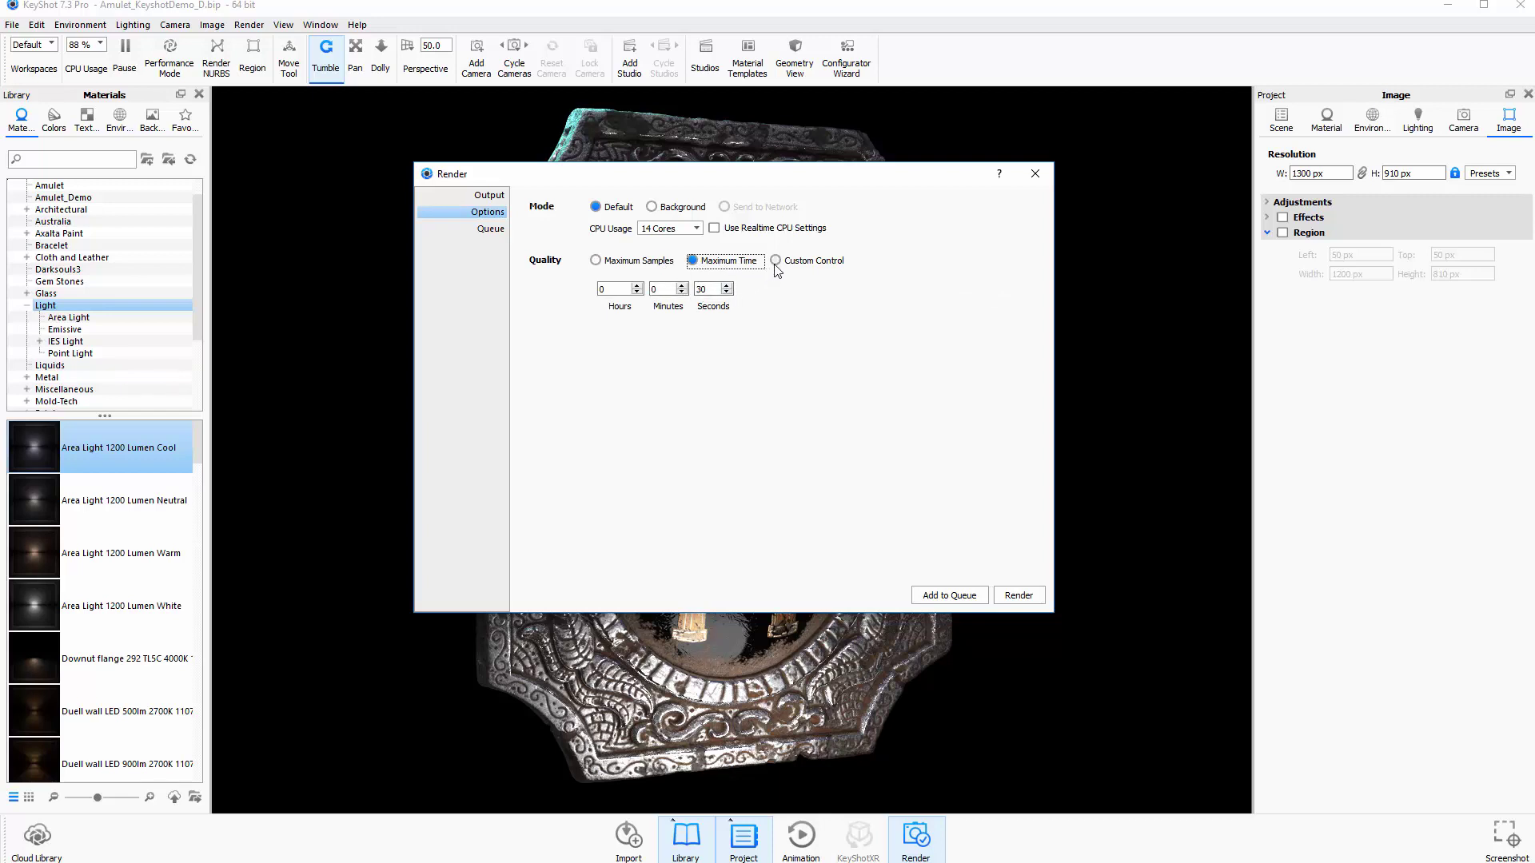
click(595, 261)
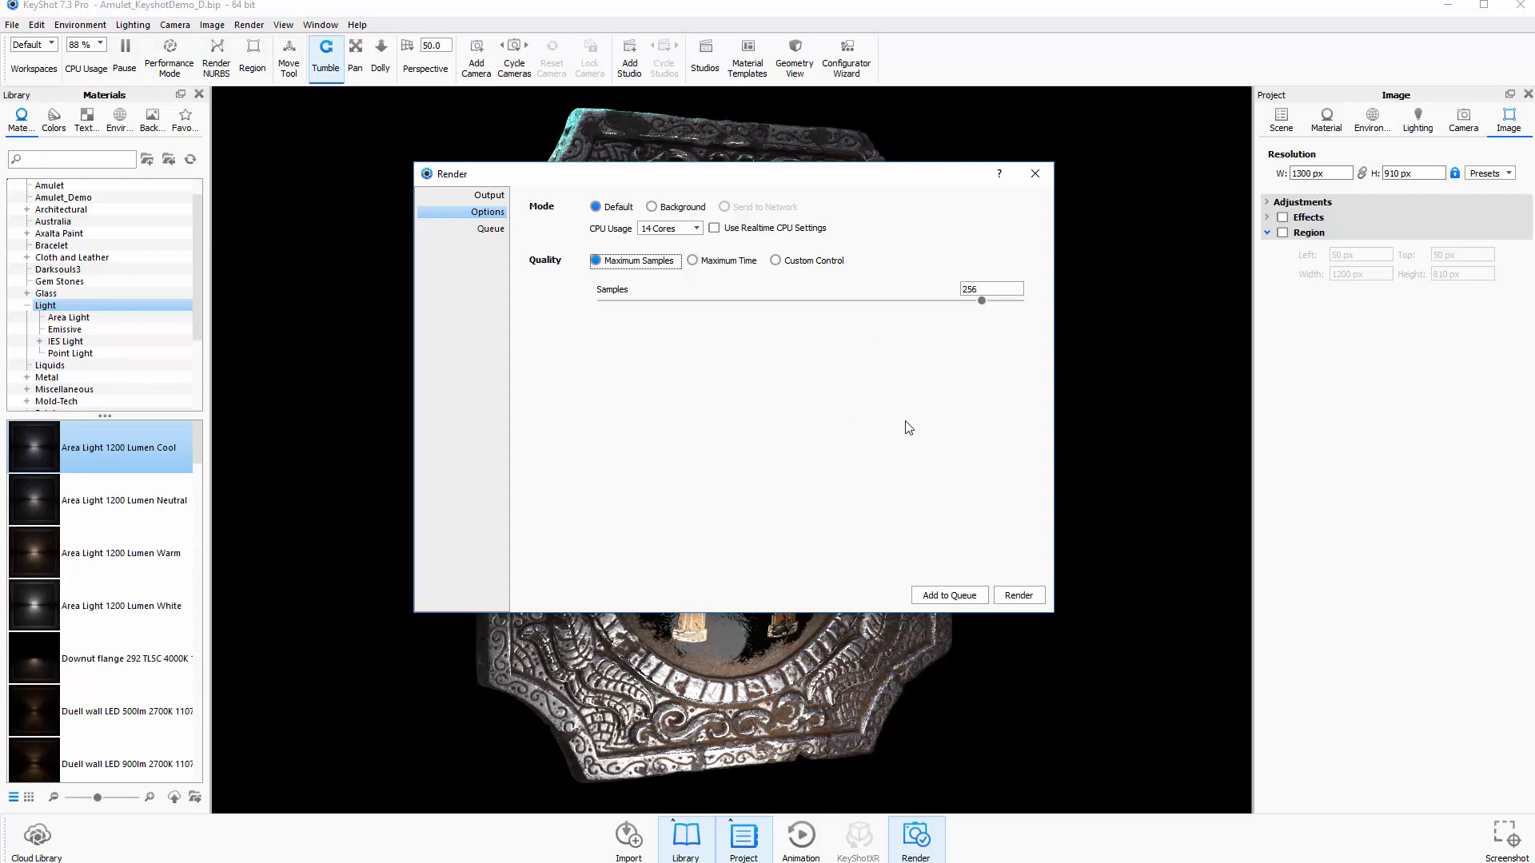
Start the final render and position the render window in full view.
click(1032, 597)
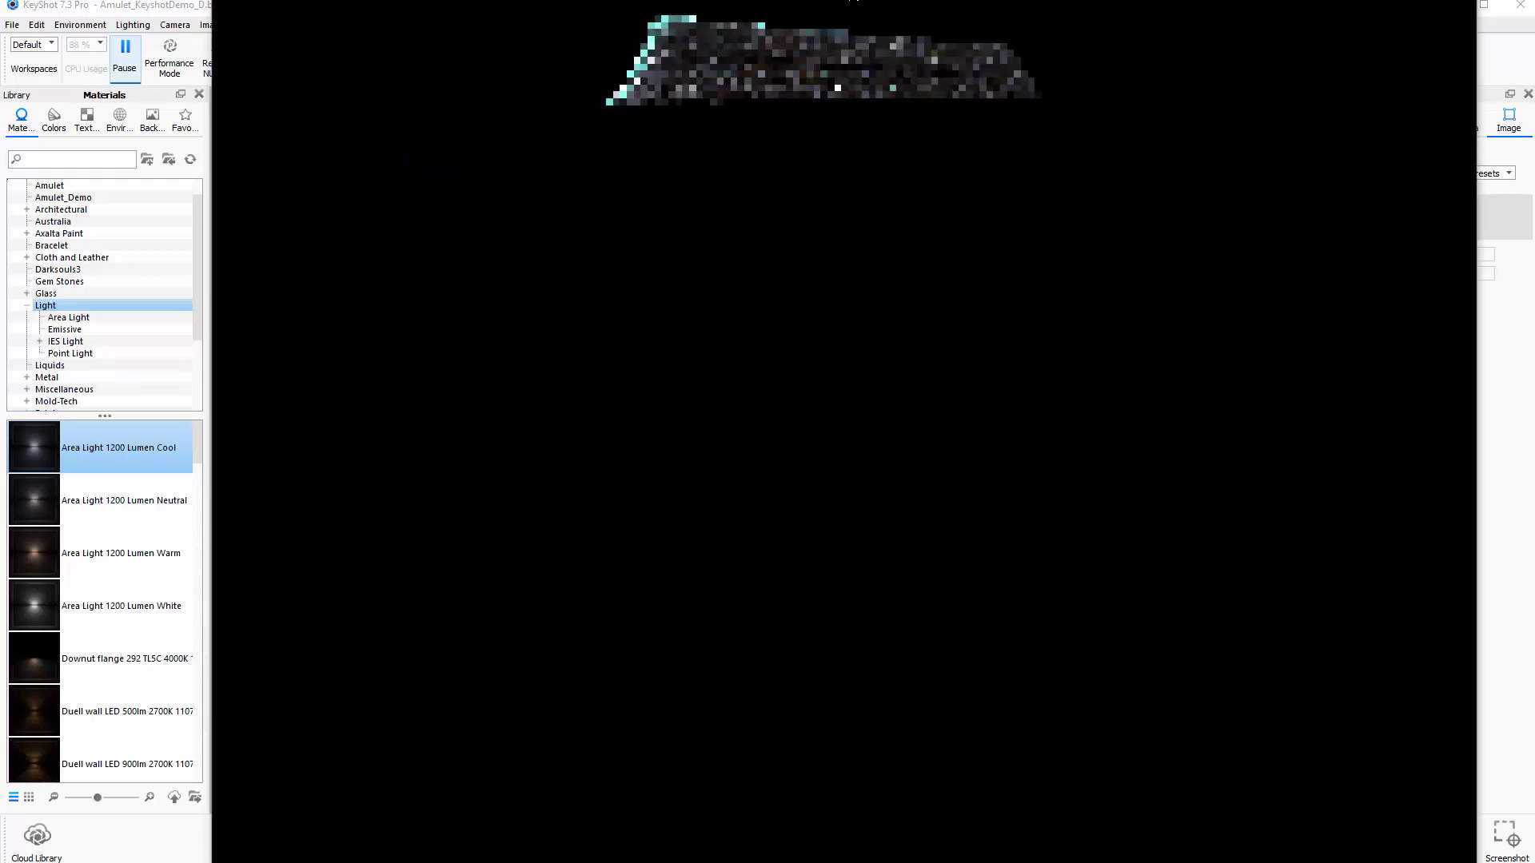
drag(853, 2, 798, 41)
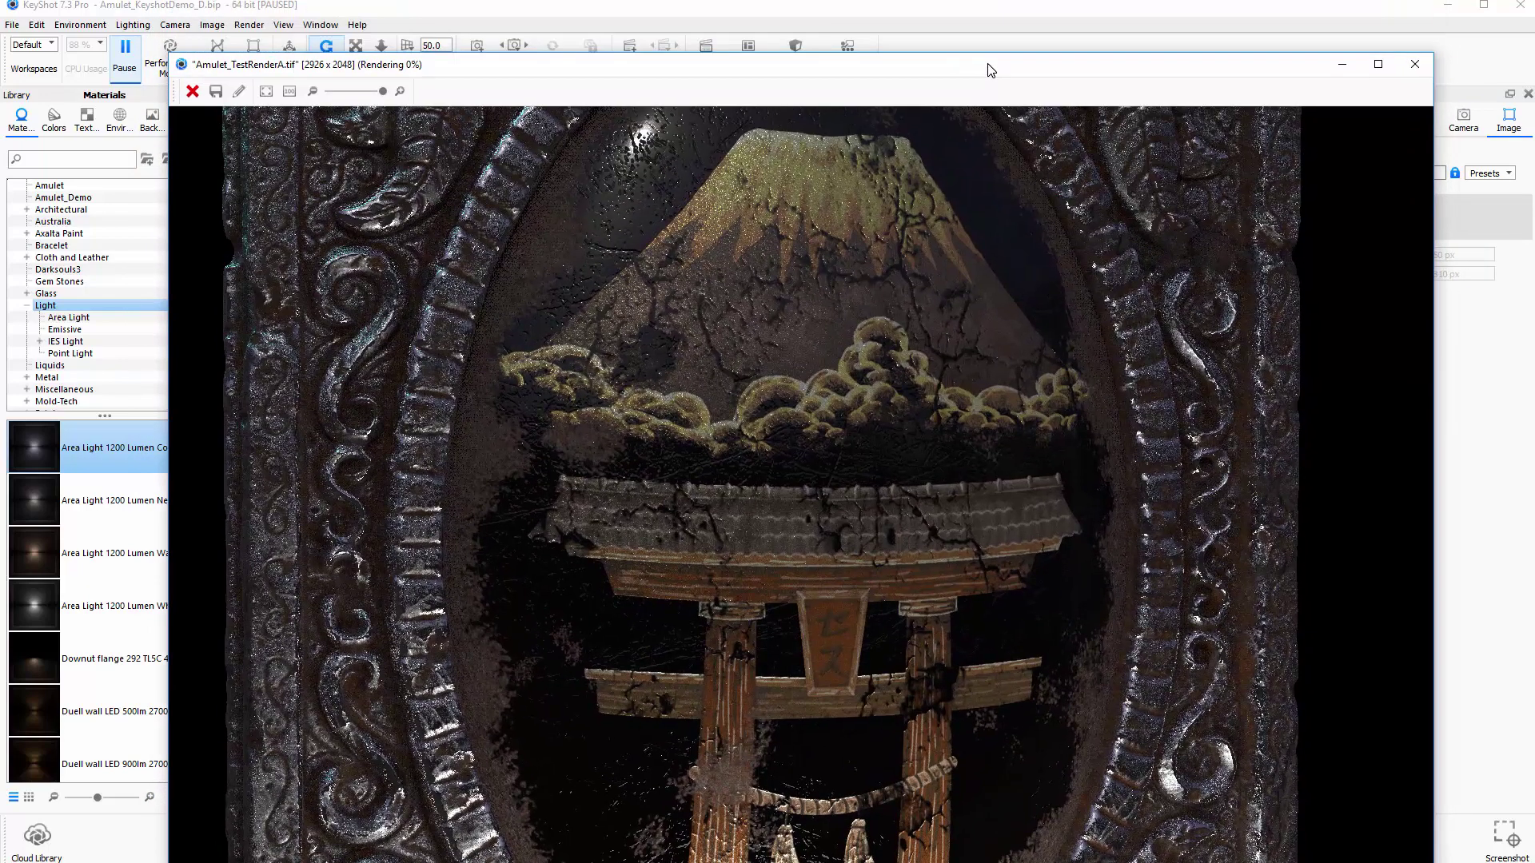
drag(924, 330, 925, 709)
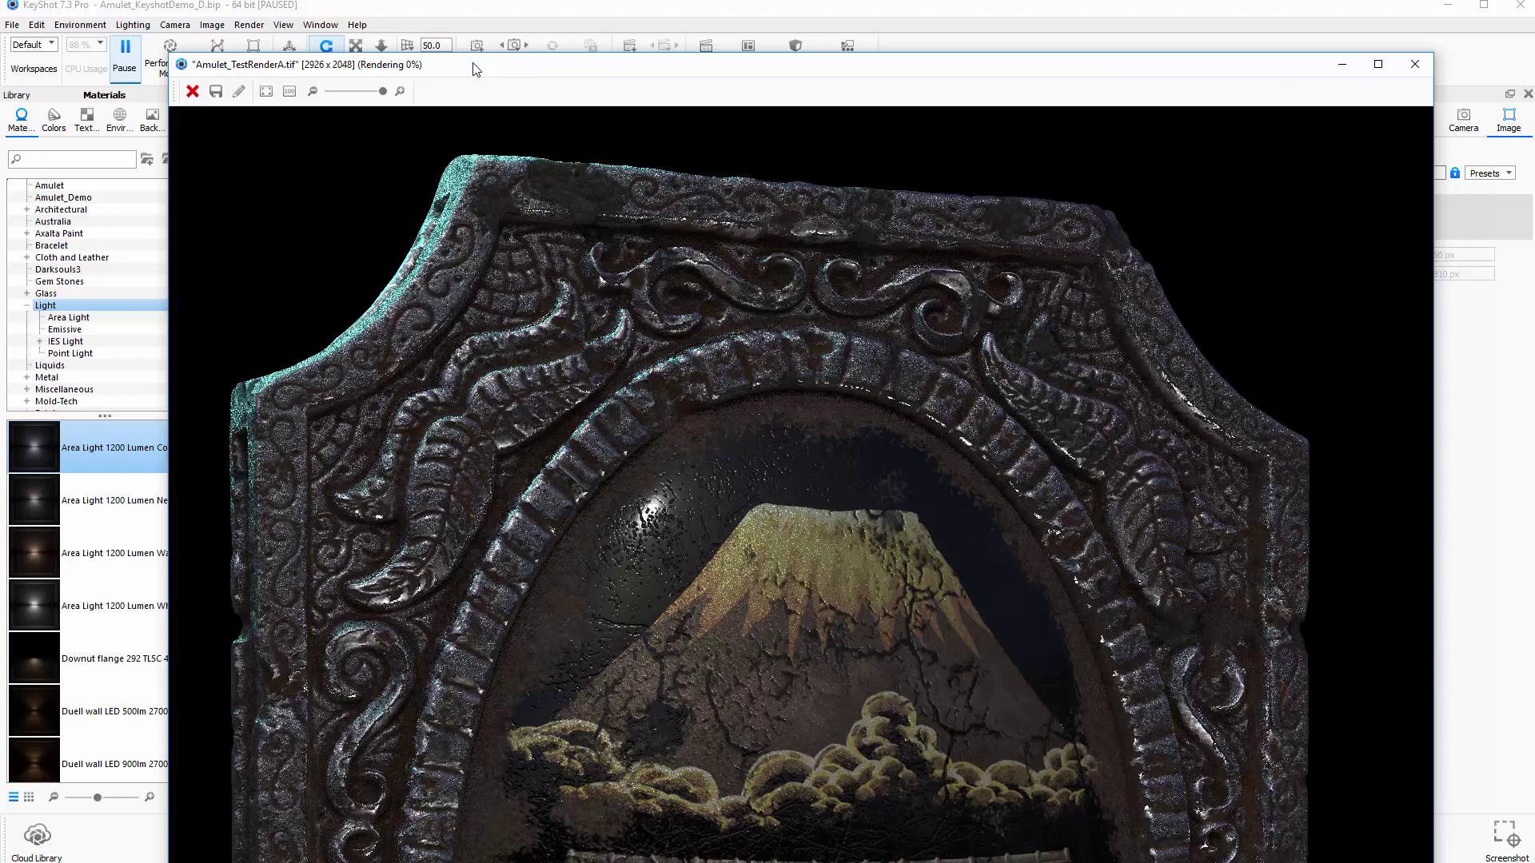
drag(473, 64, 477, 8)
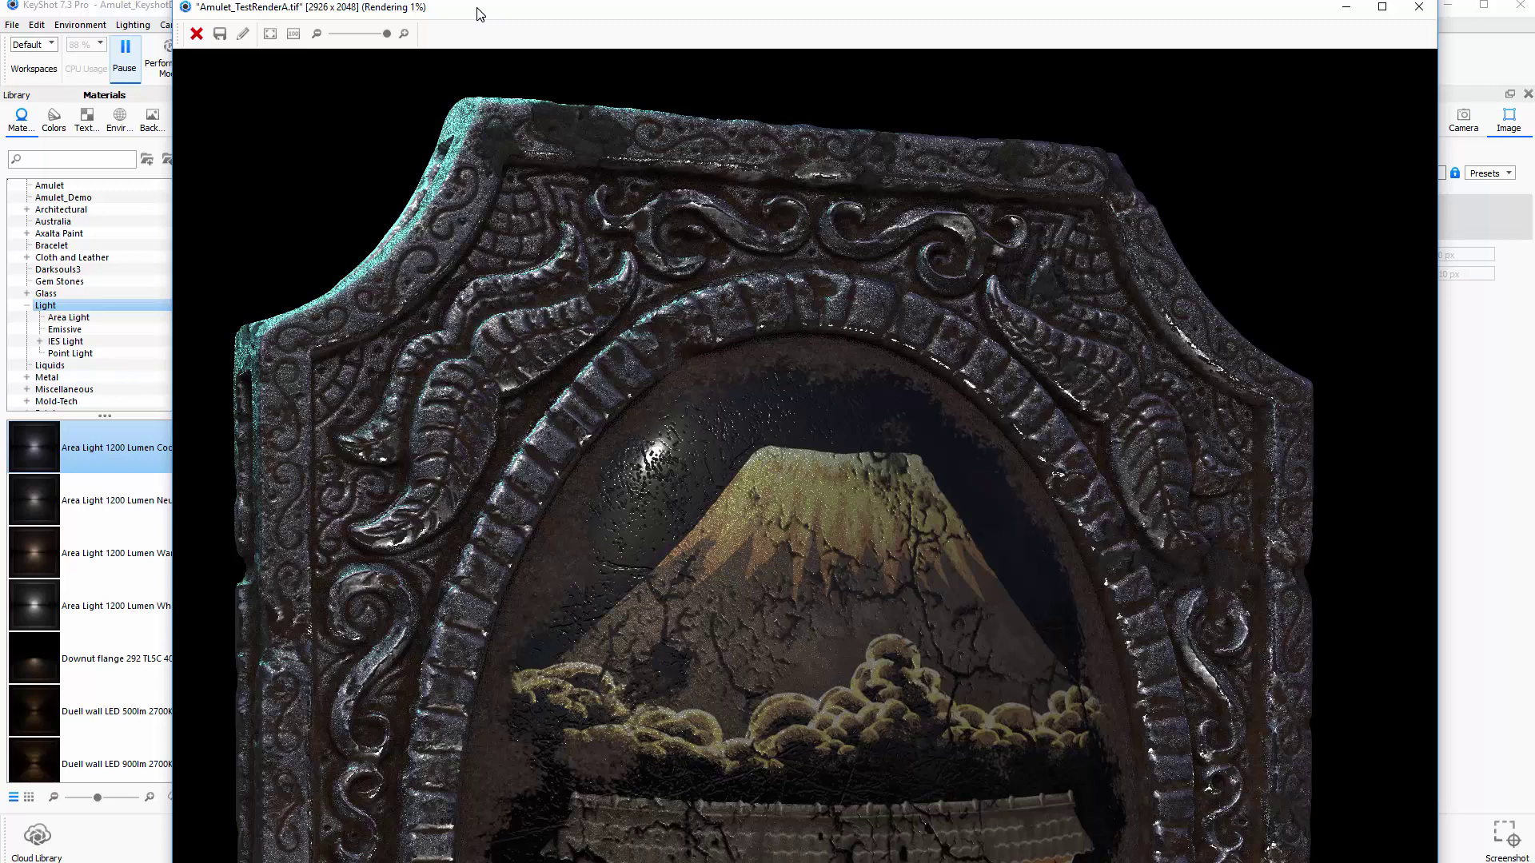
drag(477, 8, 481, 8)
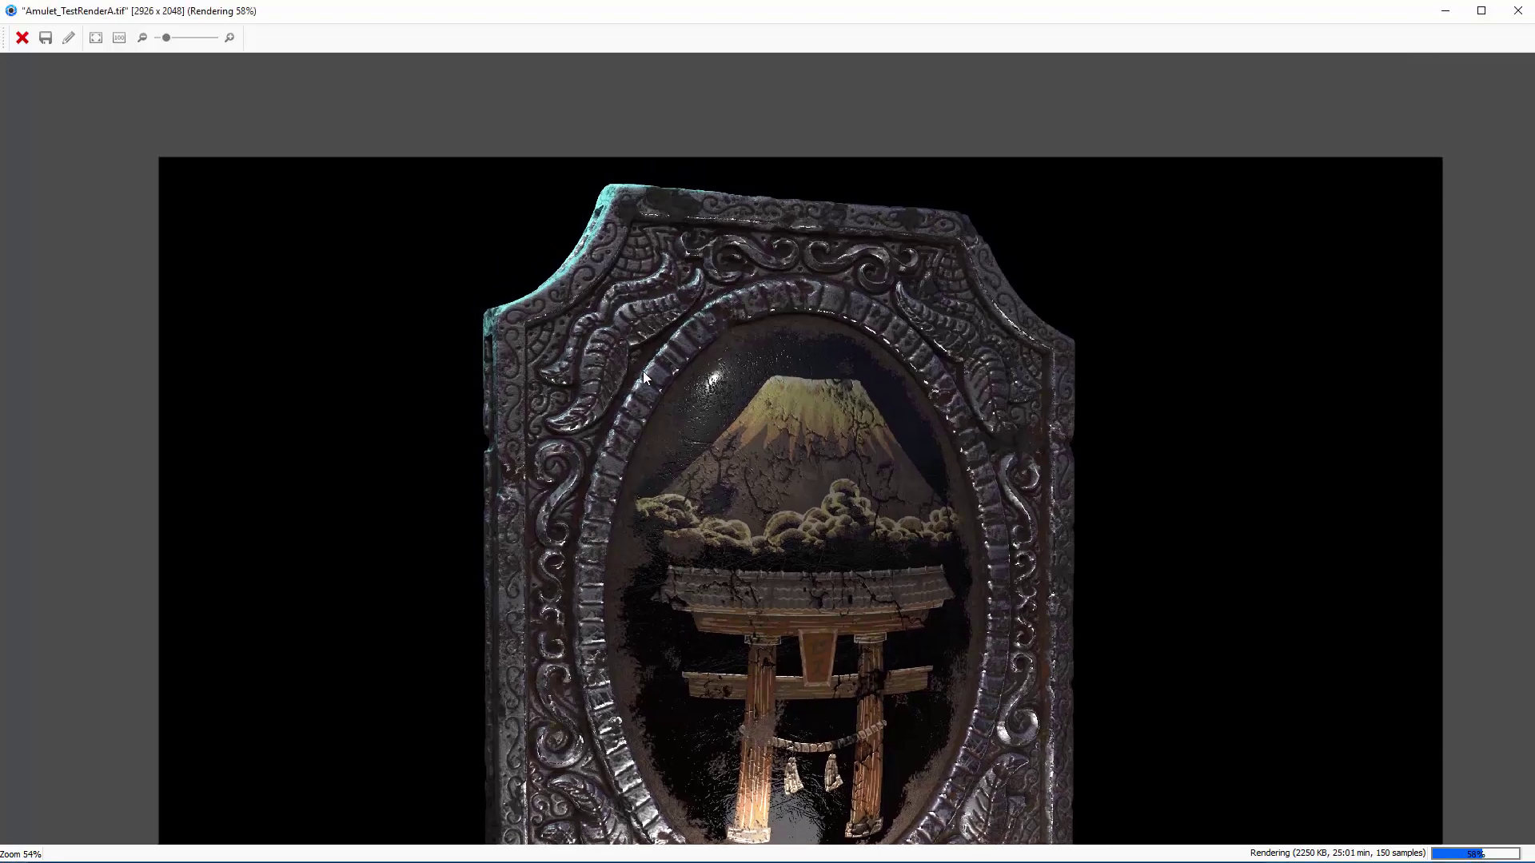
Zoom in on the mountain and torii gate detail, then zoom back out to about 48%.
scroll(650, 368, up, 3)
drag(647, 395, 796, 428)
scroll(796, 428, down, 2)
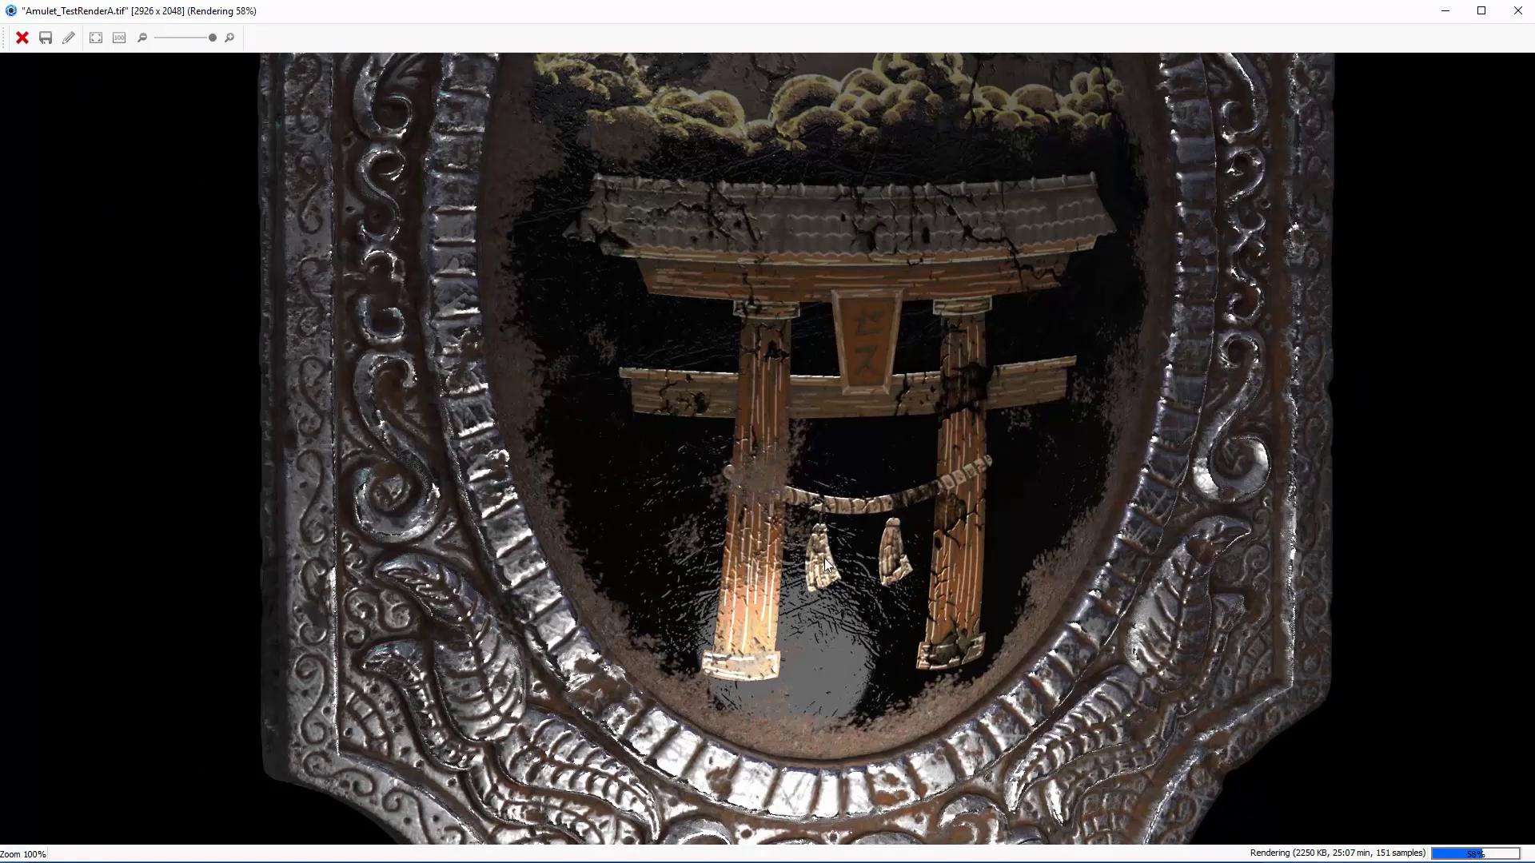
scroll(857, 491, down, 2)
scroll(884, 489, down, 2)
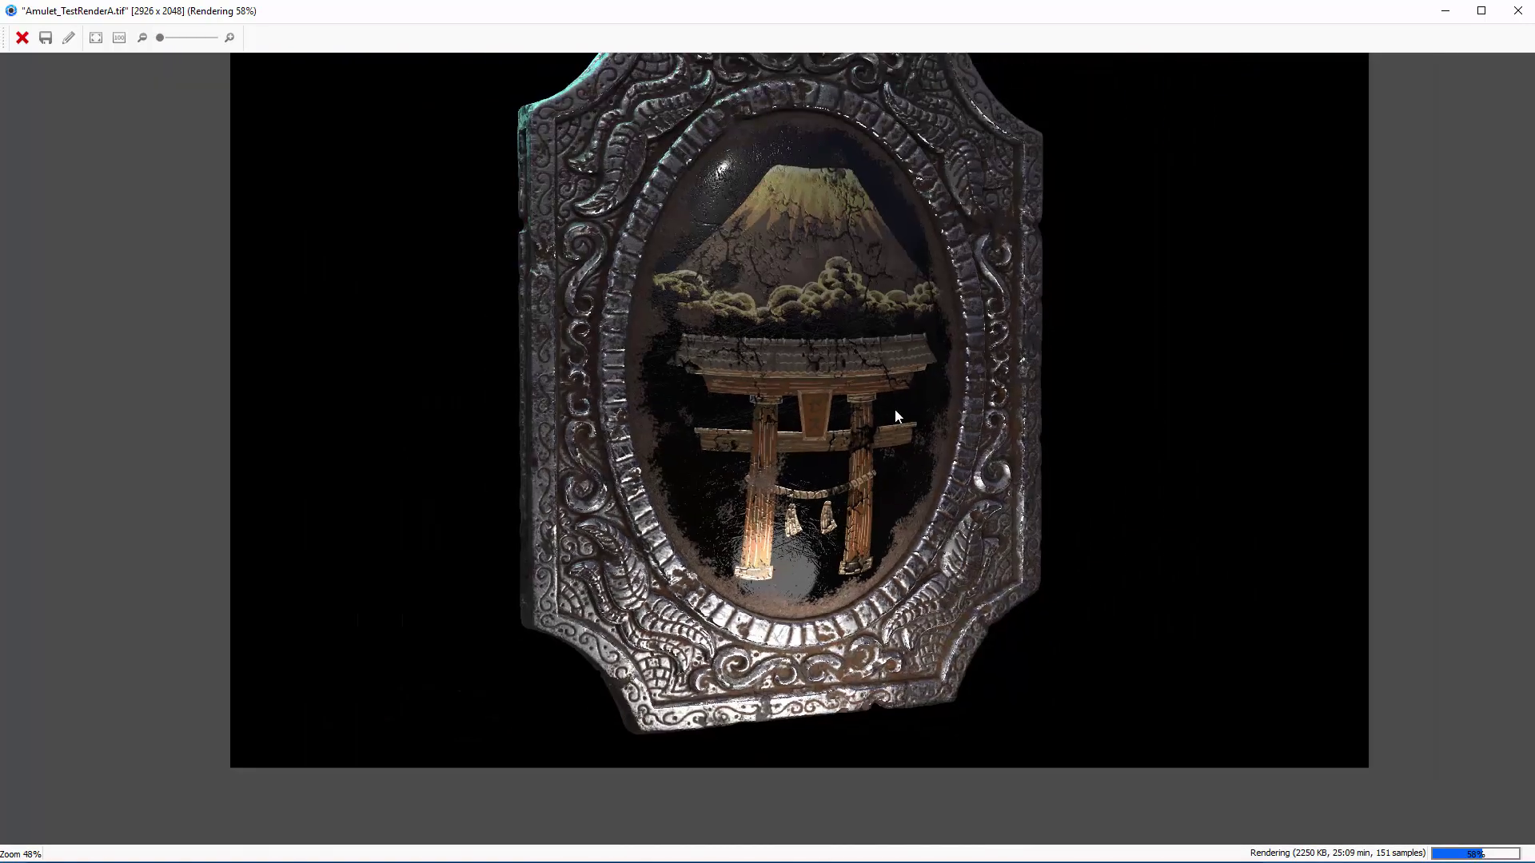
Bring up the save dialog for the in-progress render with JPEG kept as the format.
click(45, 38)
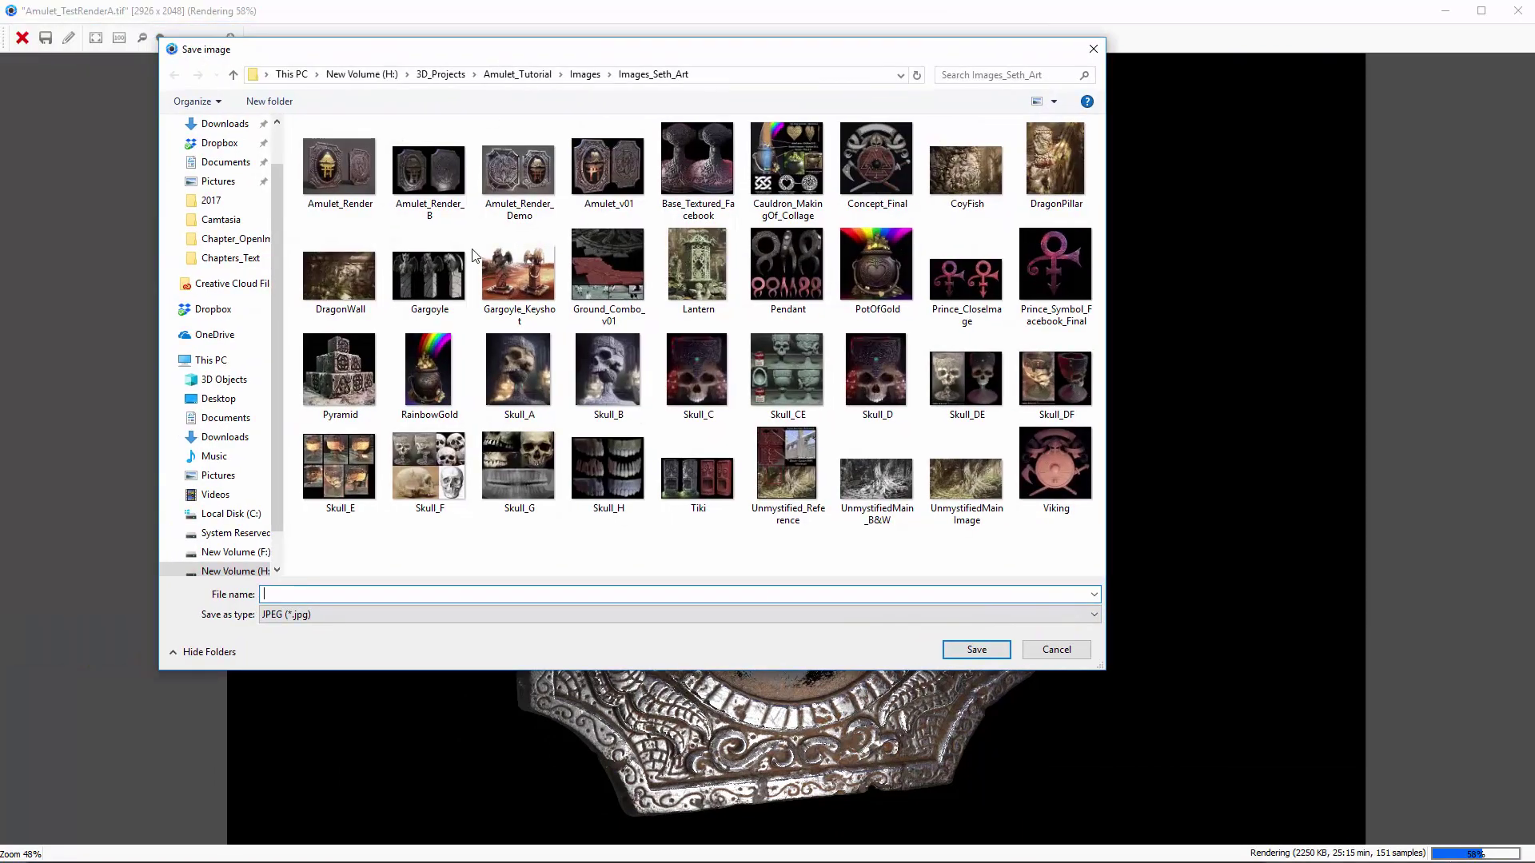
click(443, 614)
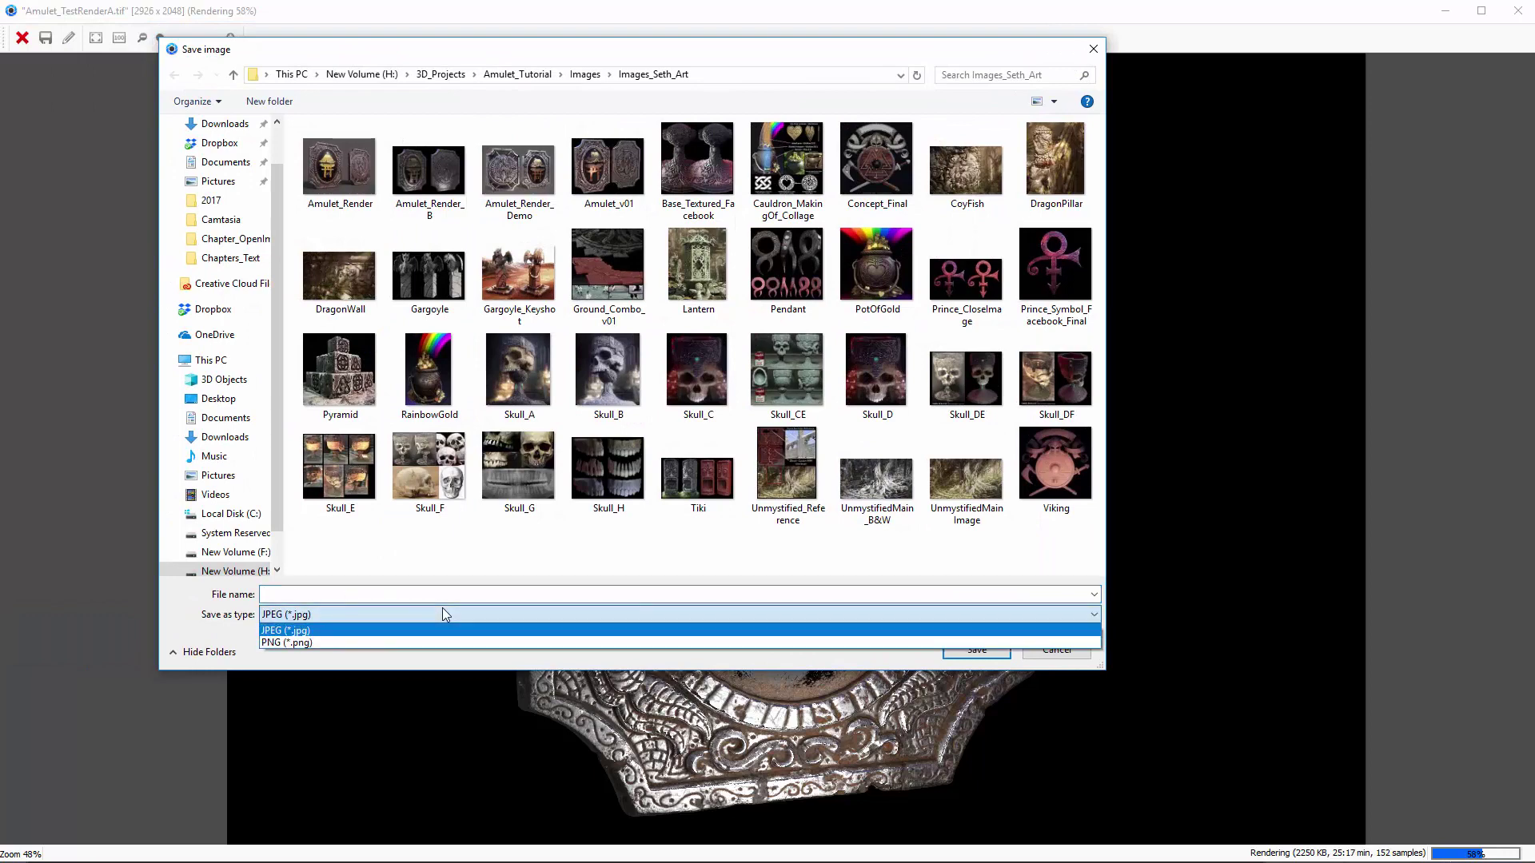
click(386, 611)
click(1063, 650)
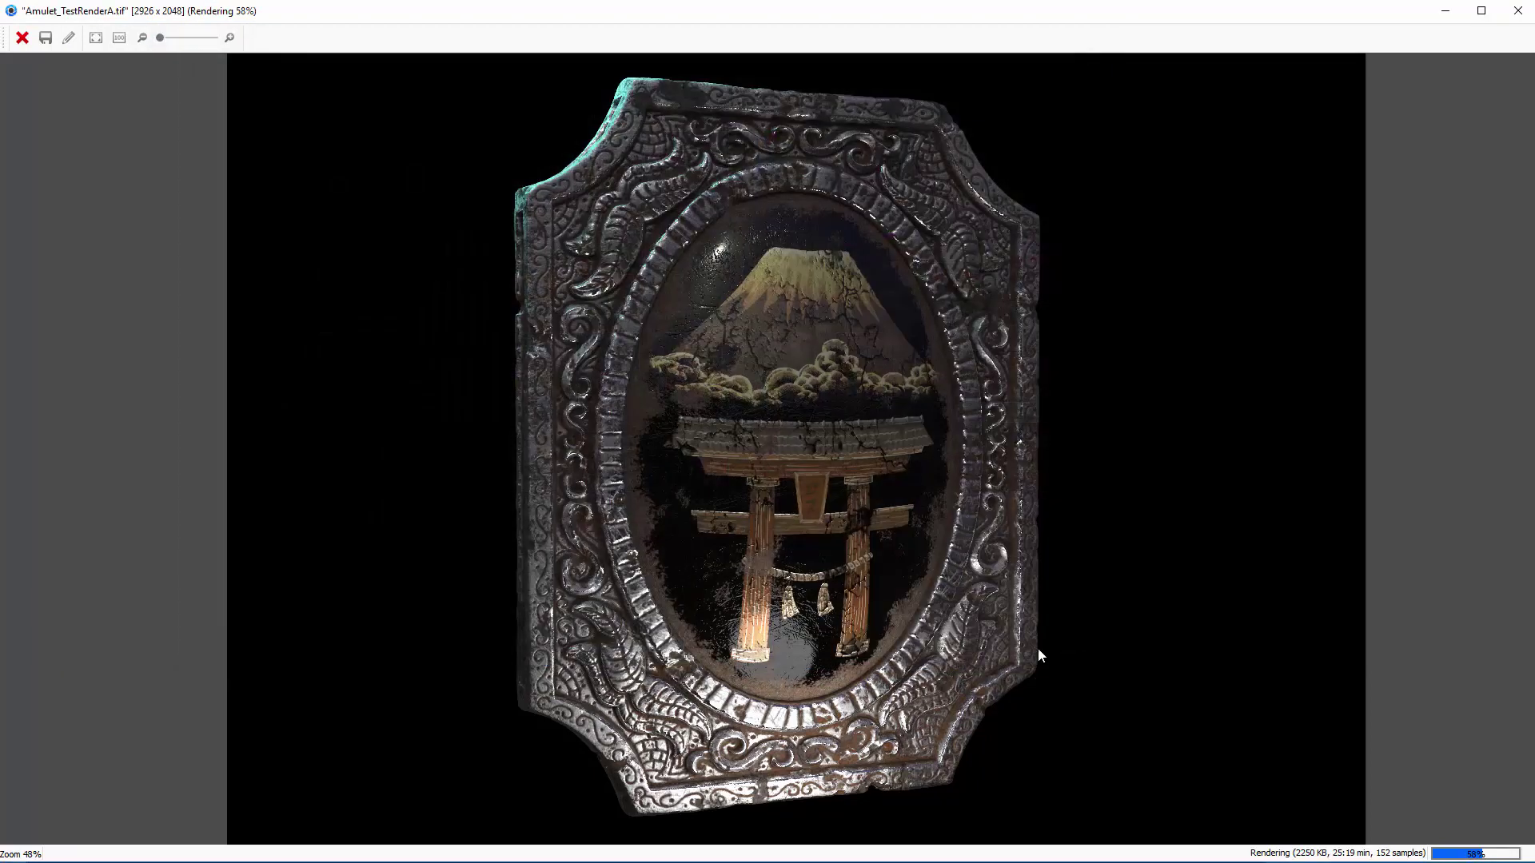
click(40, 40)
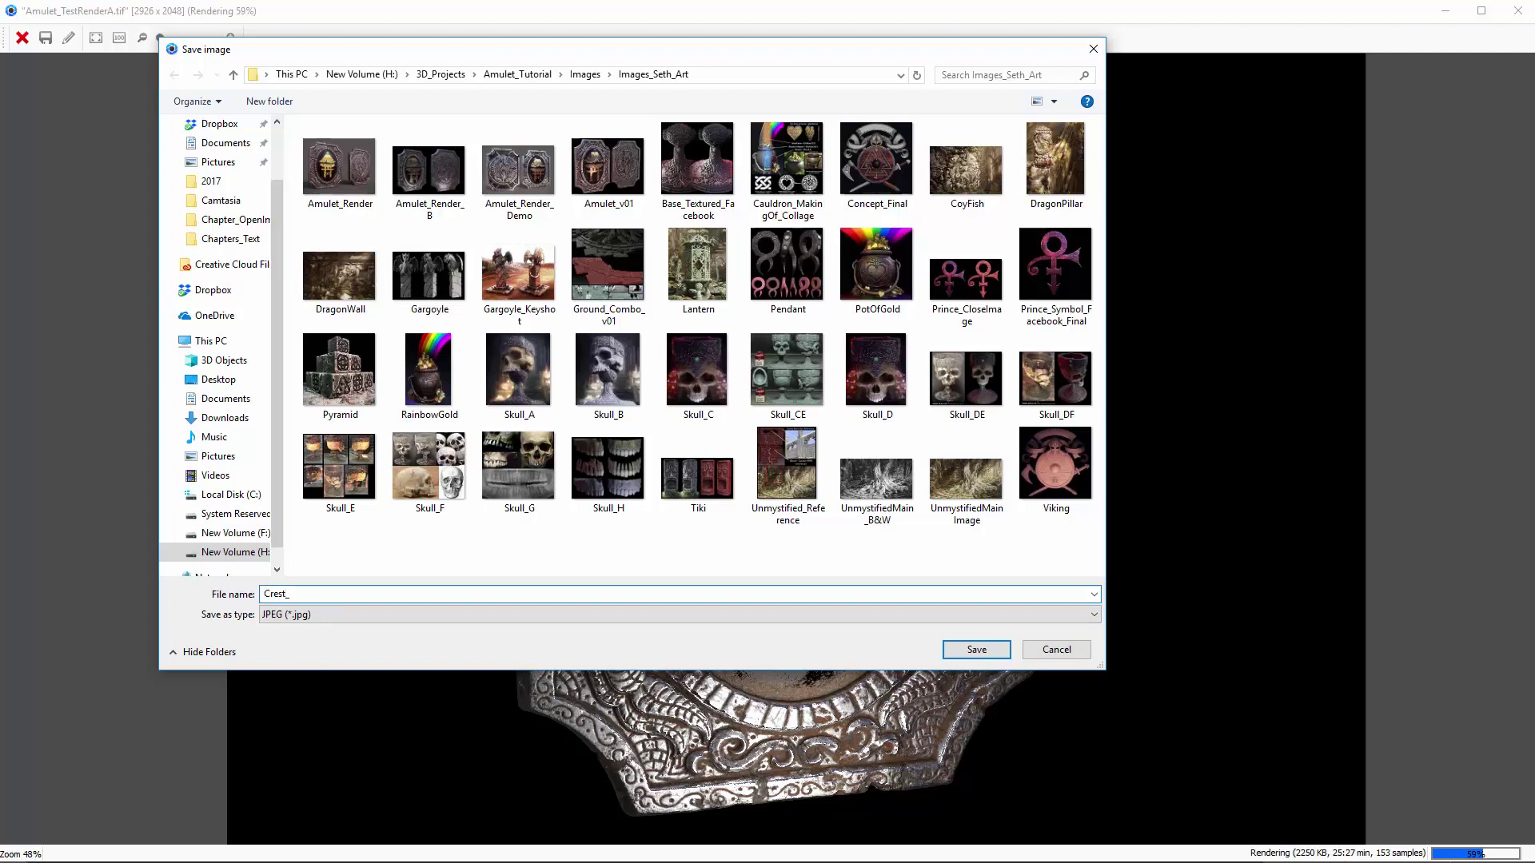
key(BackSpace)
key(BackSpace)
key(BackSpace)
Create a Crest_Test folder and save the render inside it as Crest_Test JPEG.
right_click(433, 530)
mouse_move(326, 794)
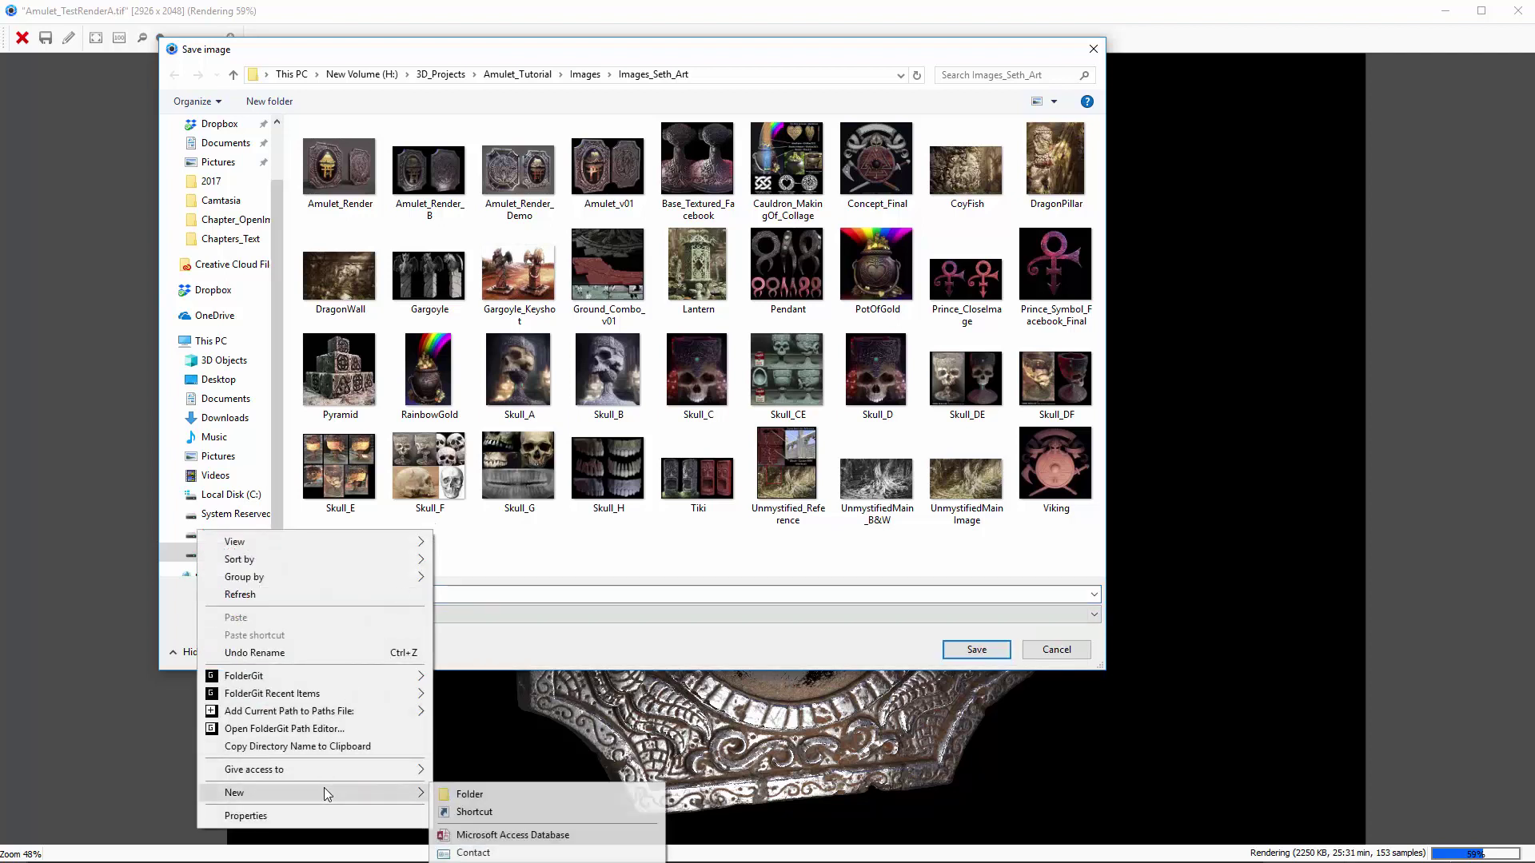
click(519, 799)
text(Crest_Test)
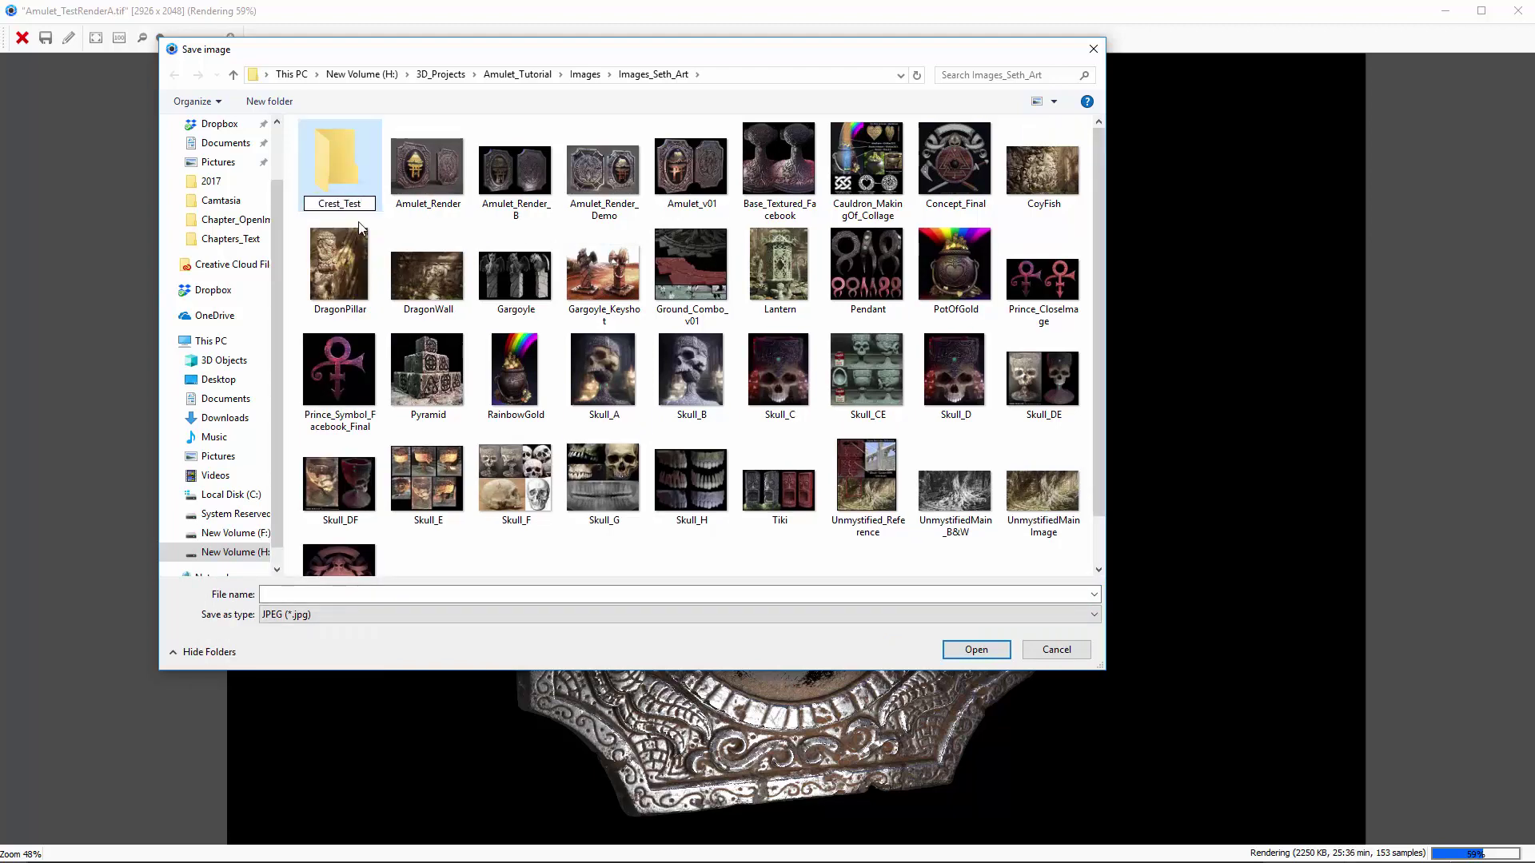
key(Return)
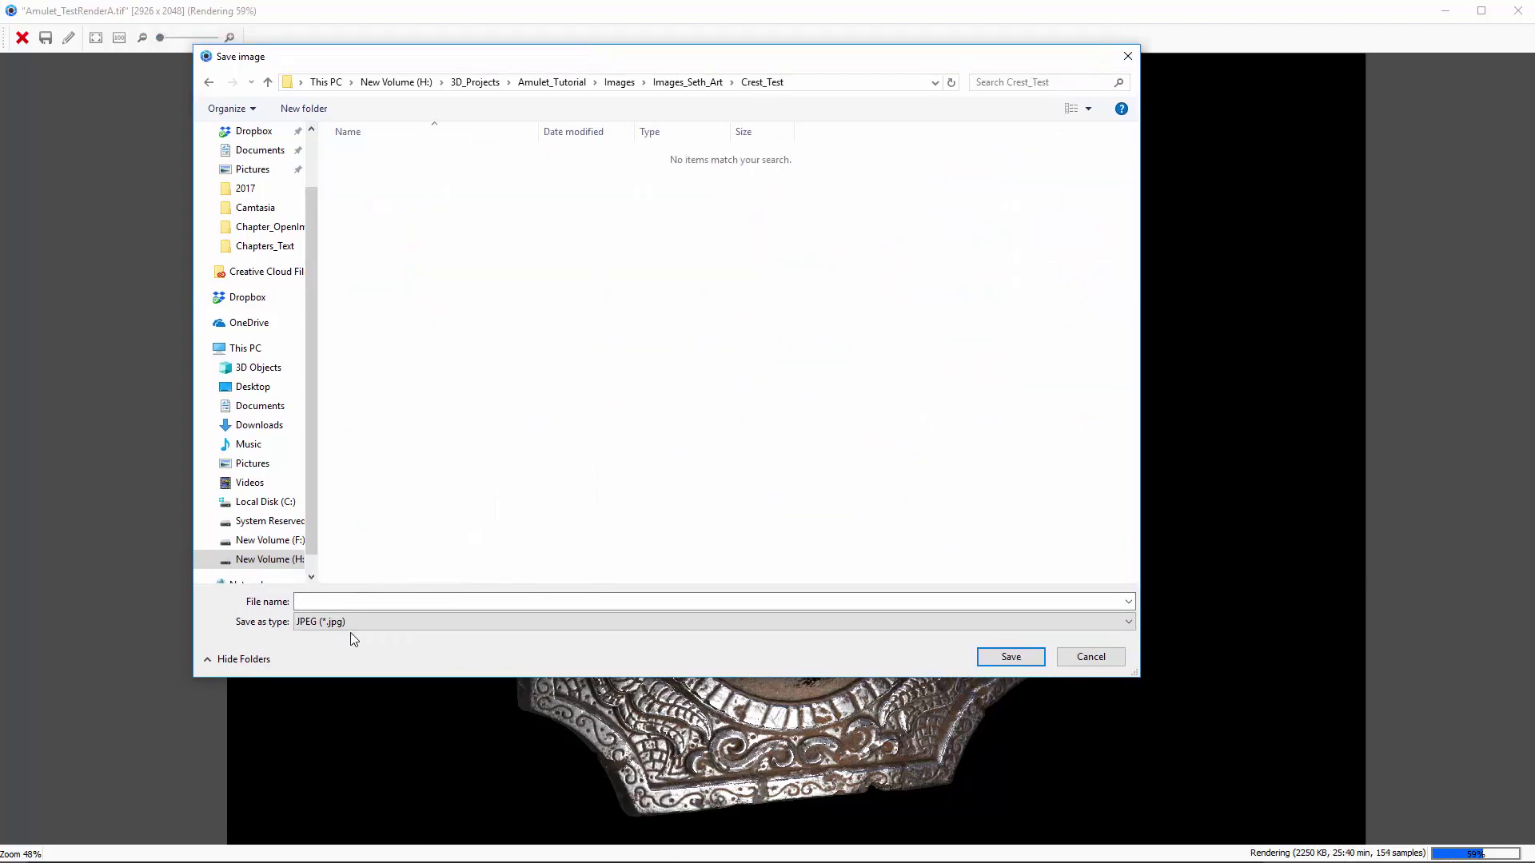
click(350, 594)
text(Crest_Test)
click(975, 649)
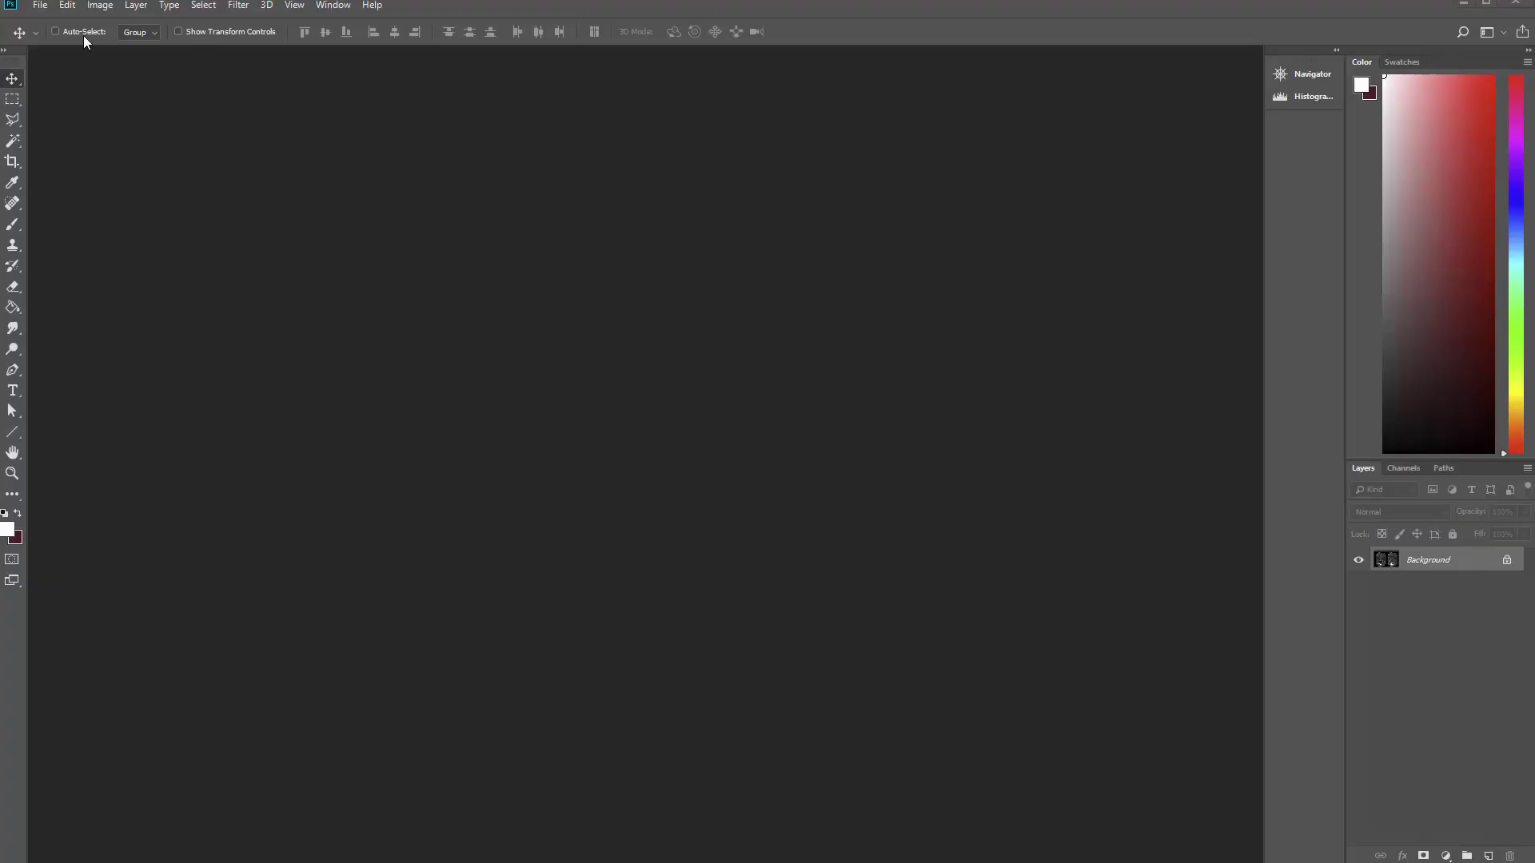
Open Crest_Test.jpg, enlarge its window to fill the workspace, and view it at 100%.
click(39, 5)
click(36, 30)
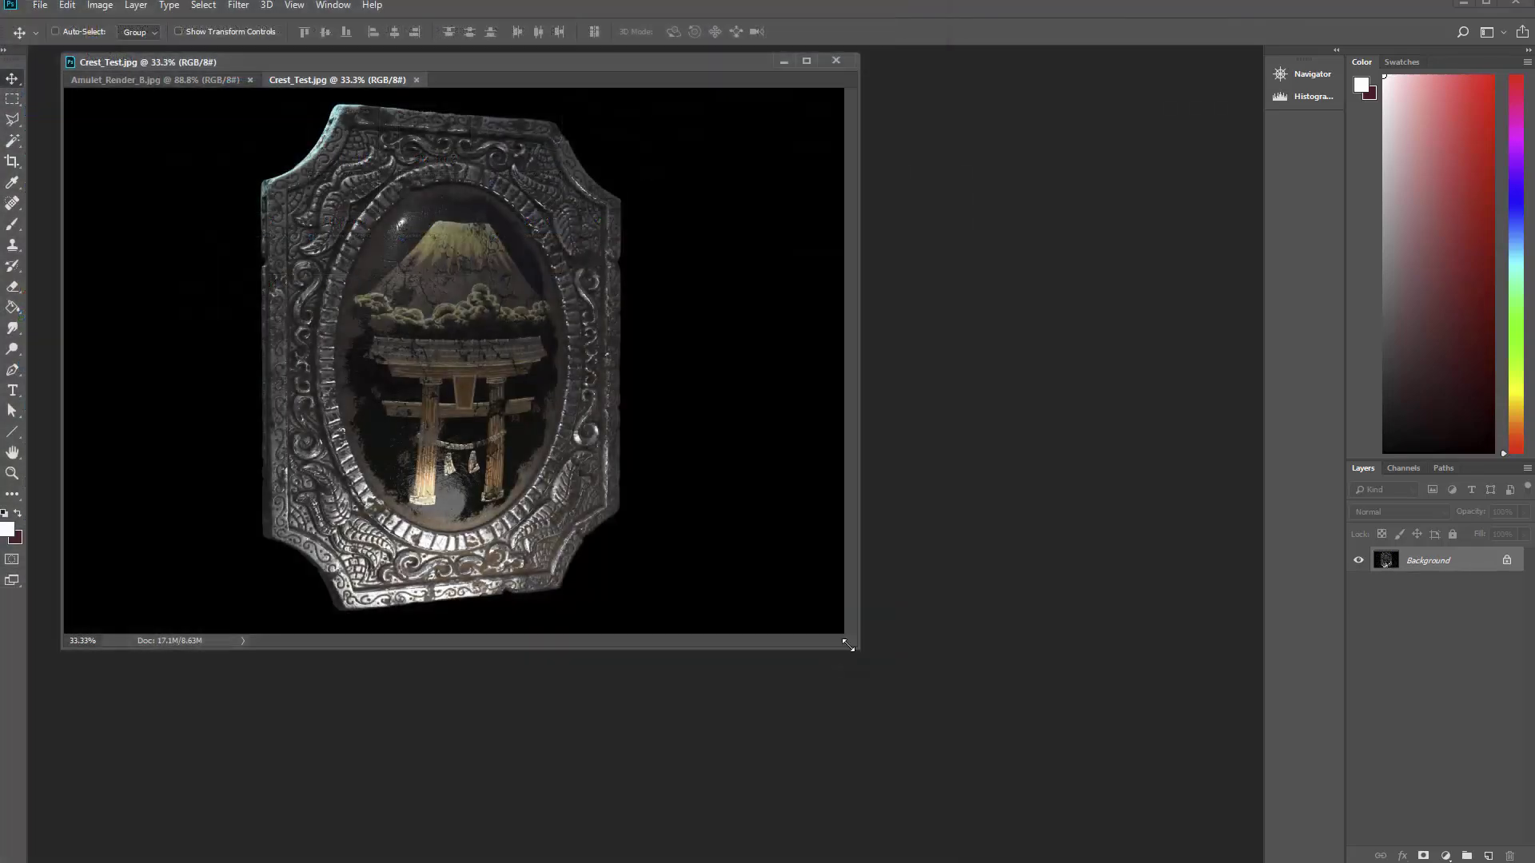
drag(857, 646, 1350, 783)
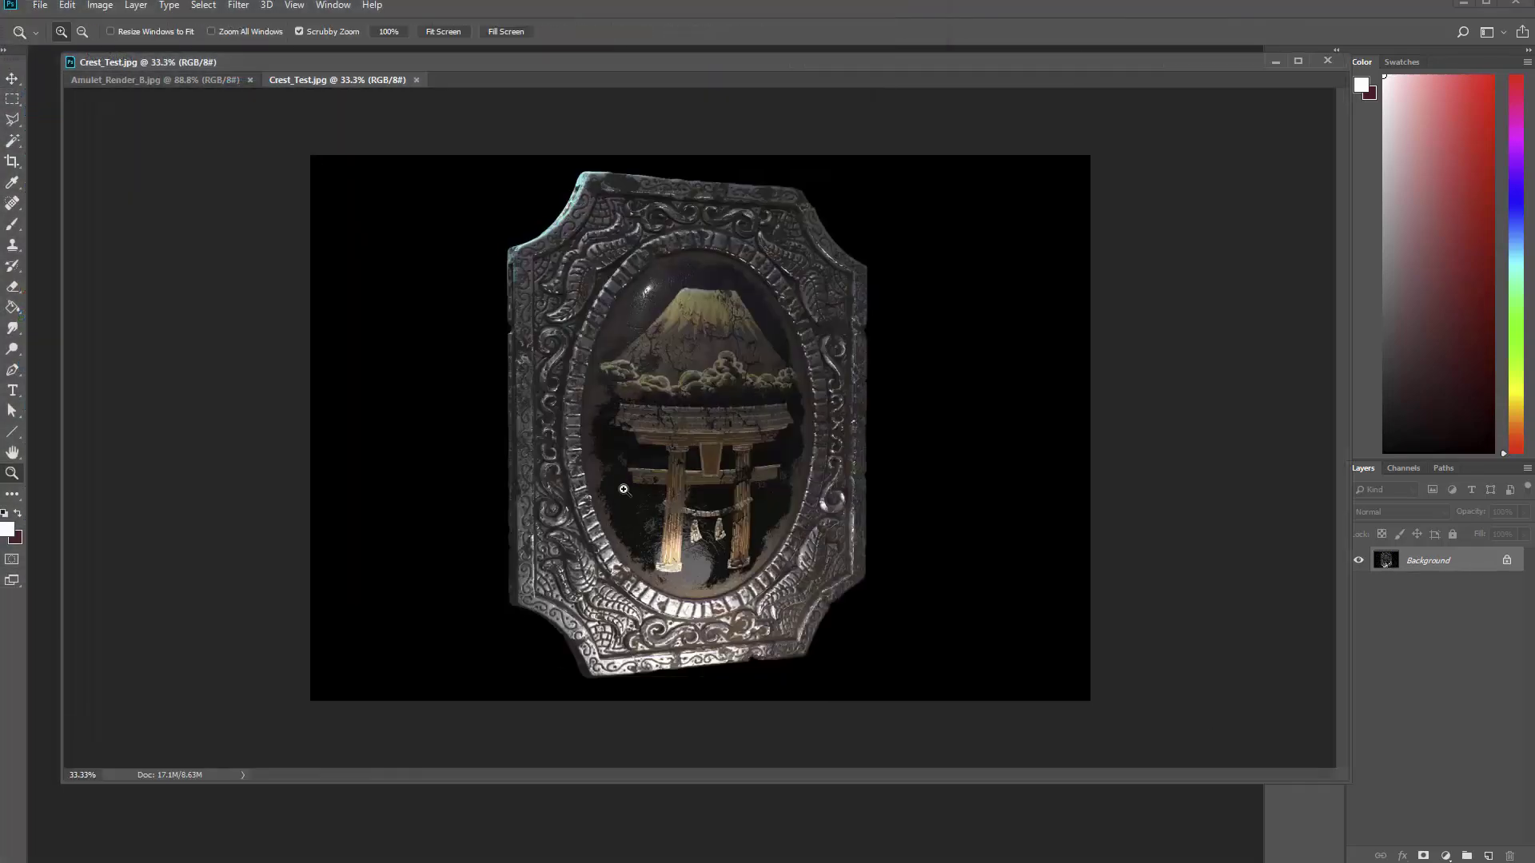
drag(624, 489, 635, 489)
Pan down the crest with the Hand tool to its bottom border and show the Channels panel.
key(h)
drag(505, 400, 577, 639)
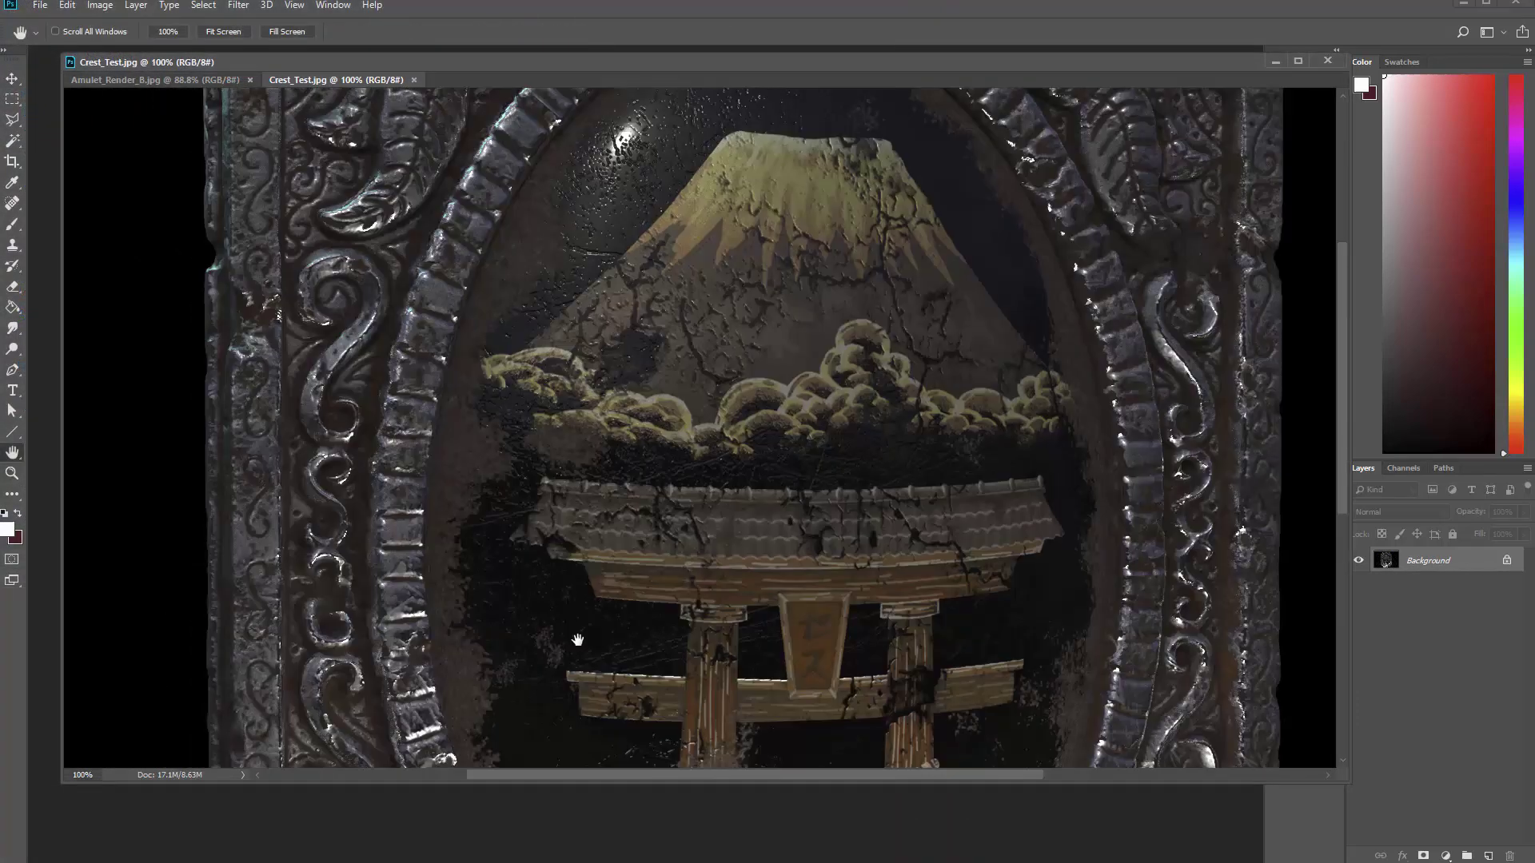
scroll(577, 639, up, 5)
scroll(616, 466, down, 7)
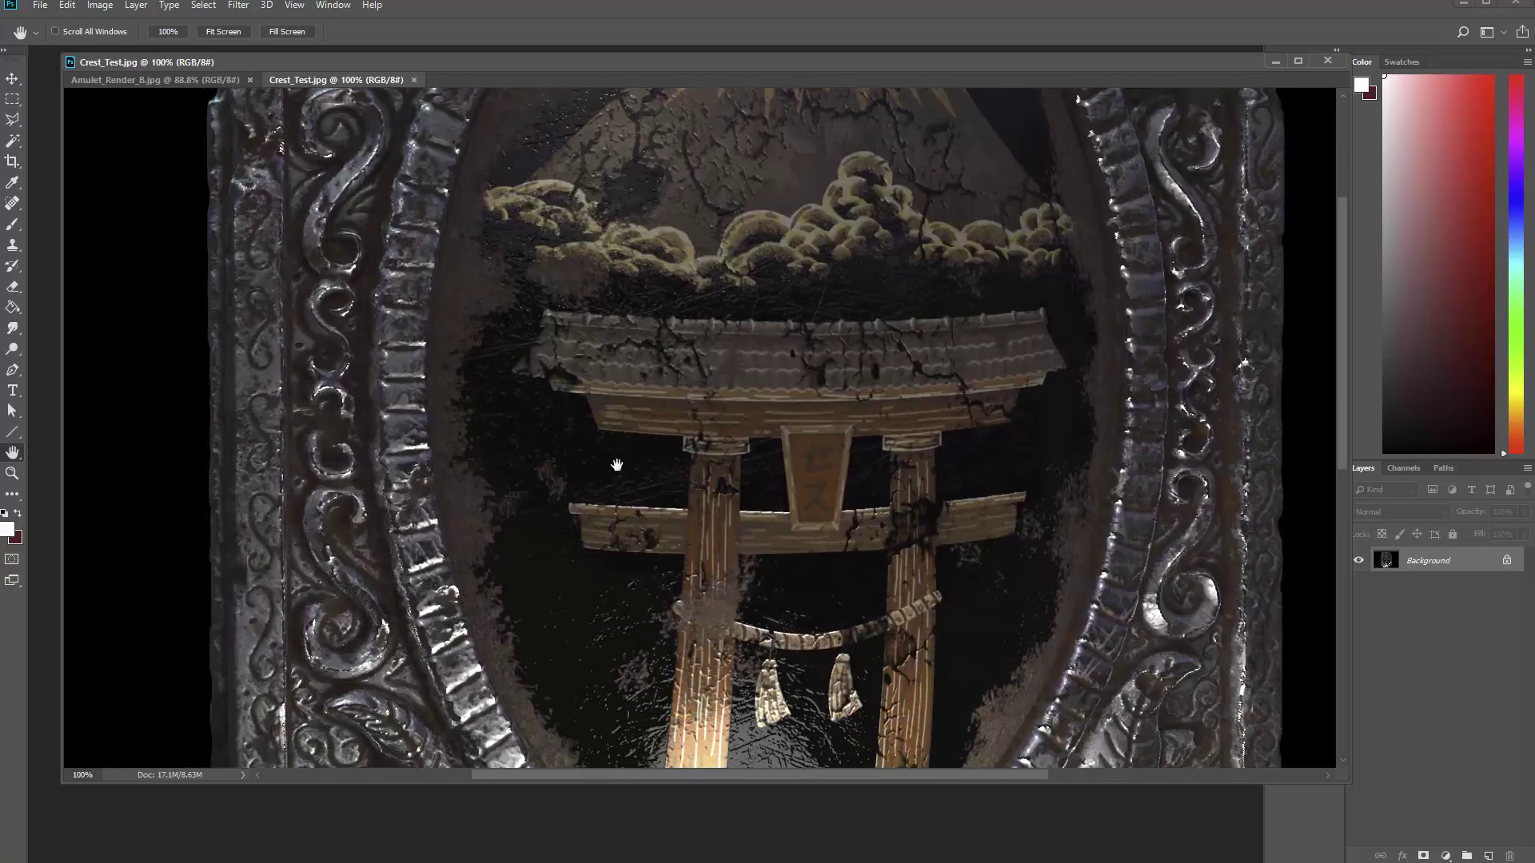
drag(616, 465, 551, 109)
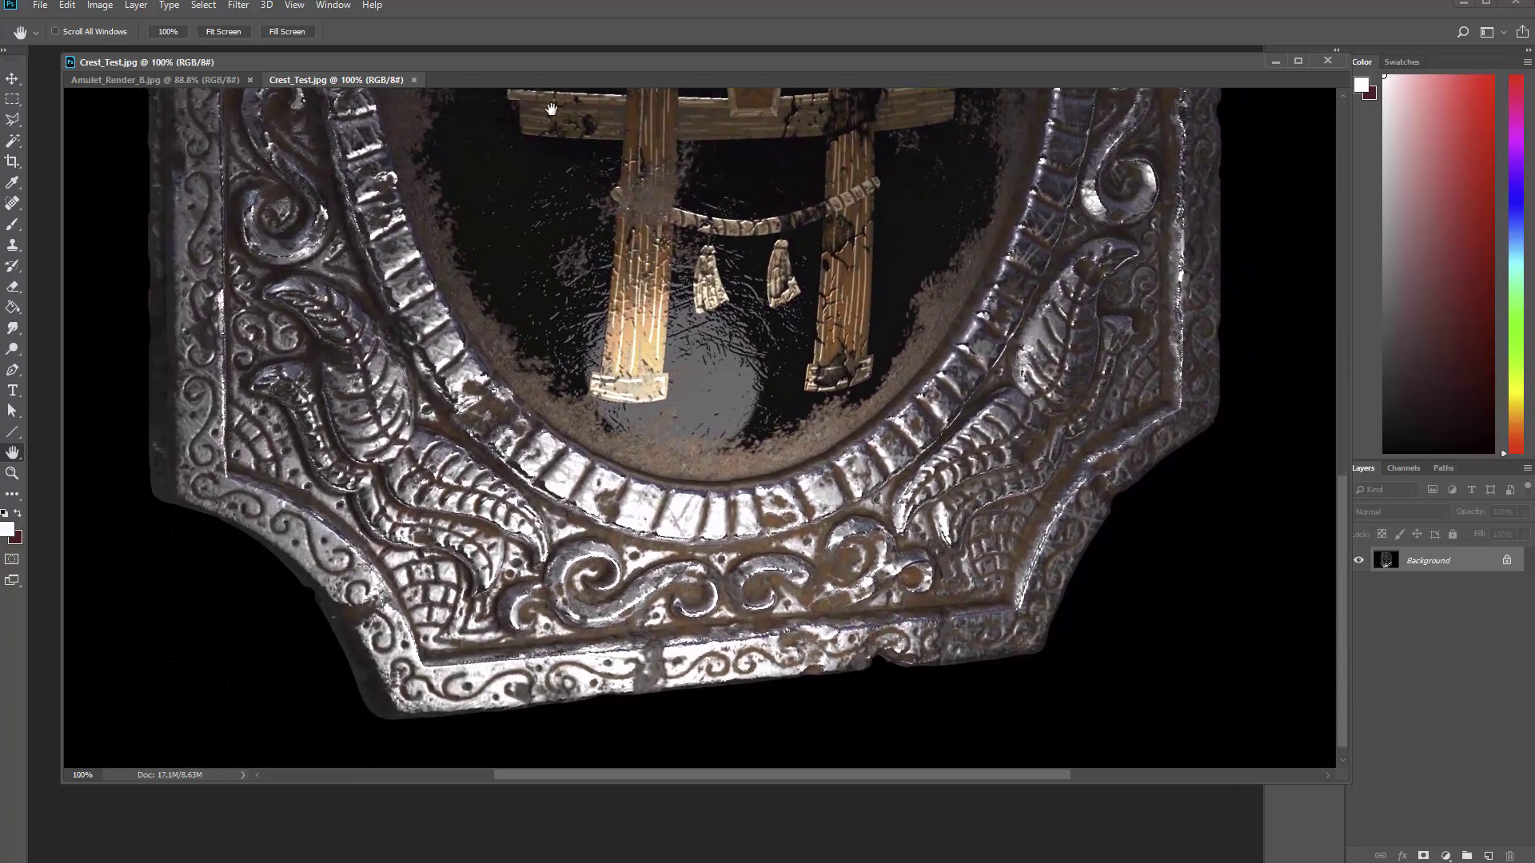
click(1406, 471)
Pan over to the torii gate below the mountain, then close the Crest_Test document.
drag(774, 518, 841, 497)
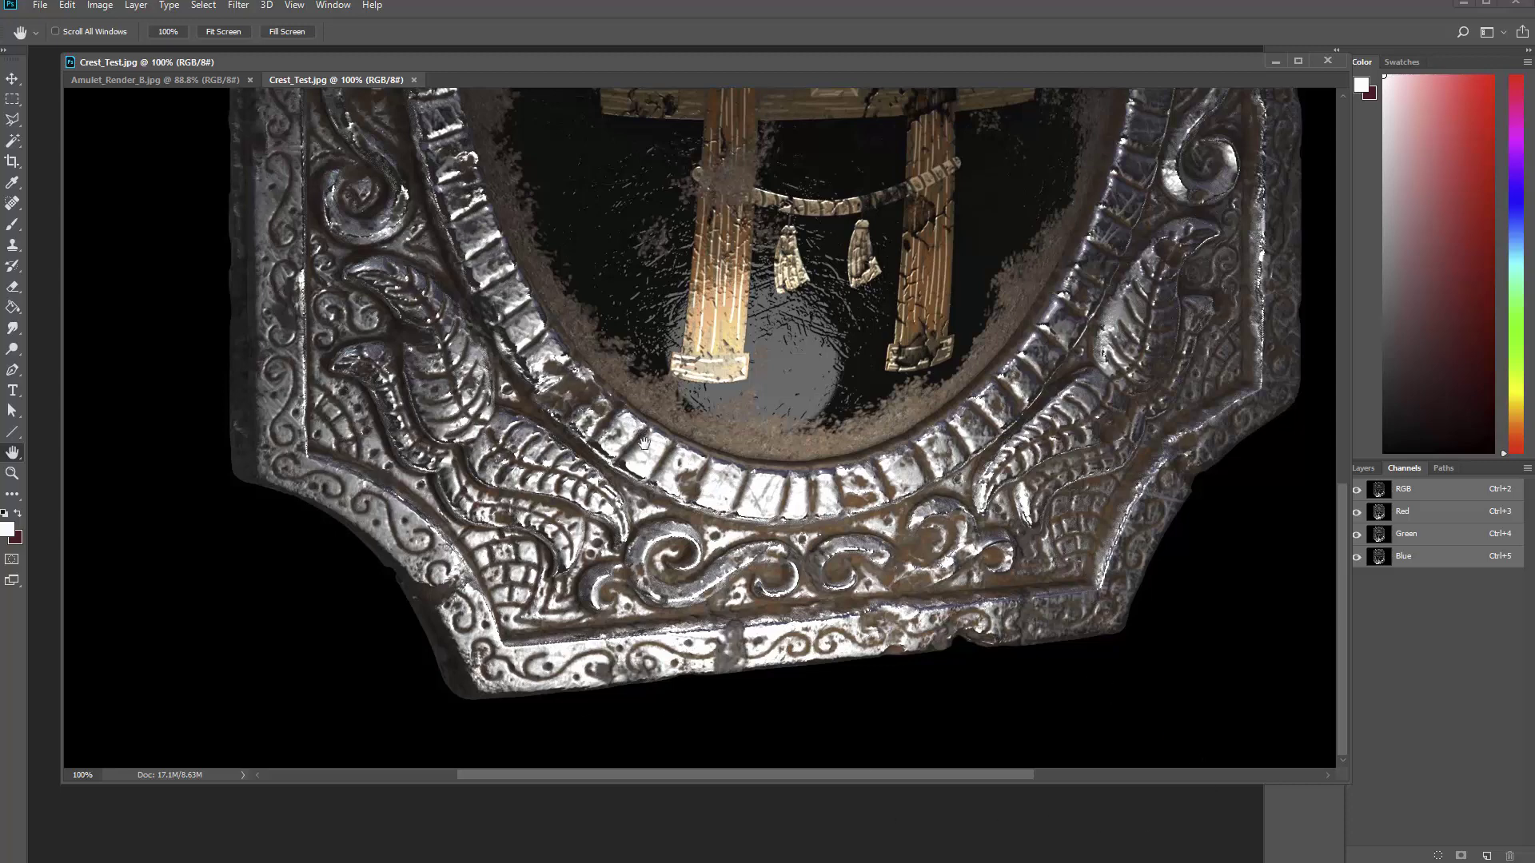
drag(642, 434, 638, 500)
scroll(504, 495, up, 10)
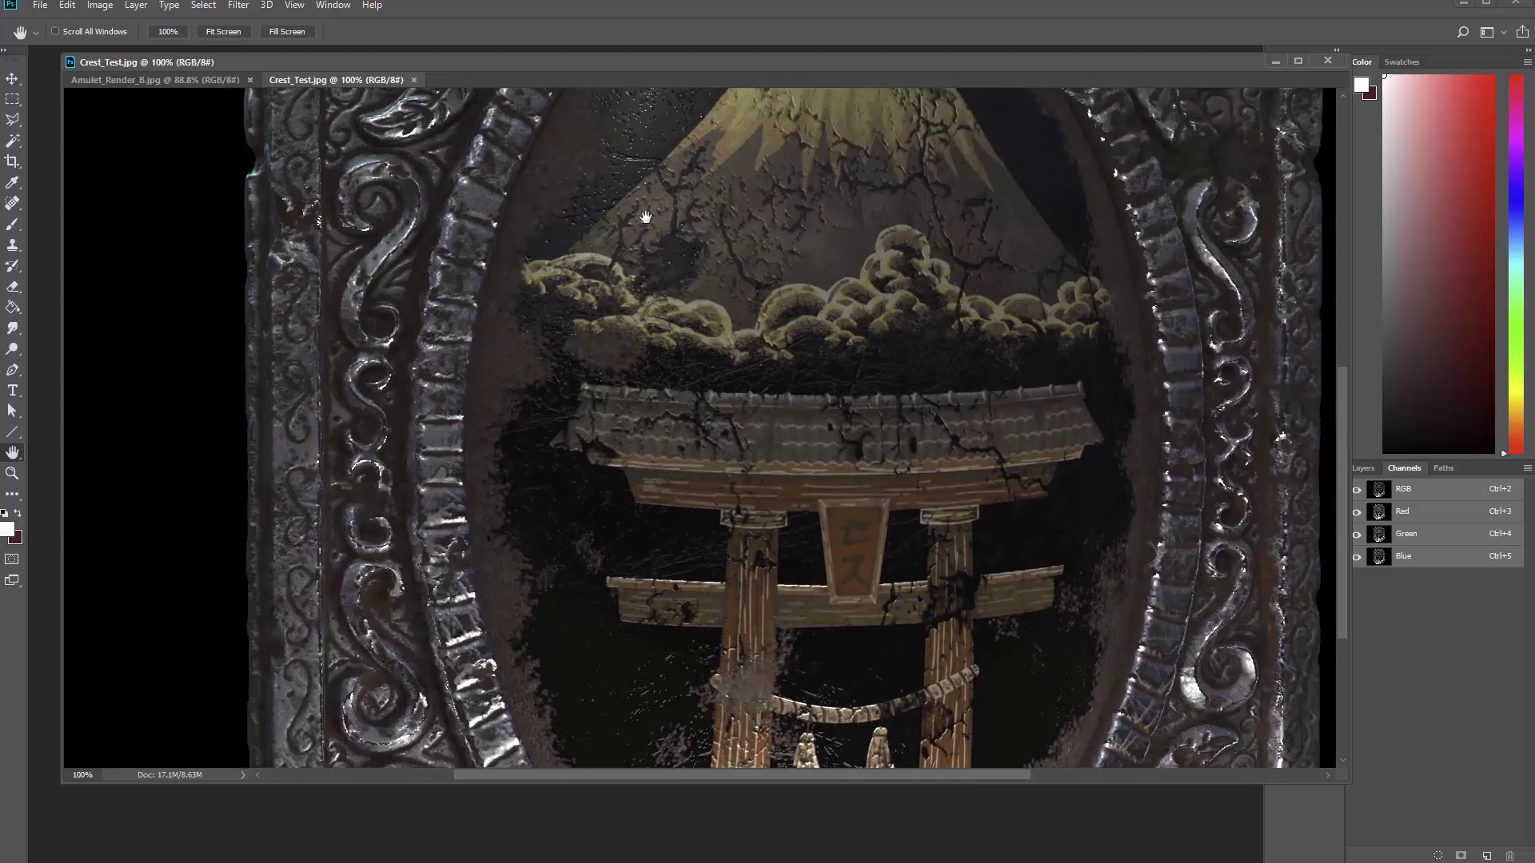
scroll(595, 341, up, 3)
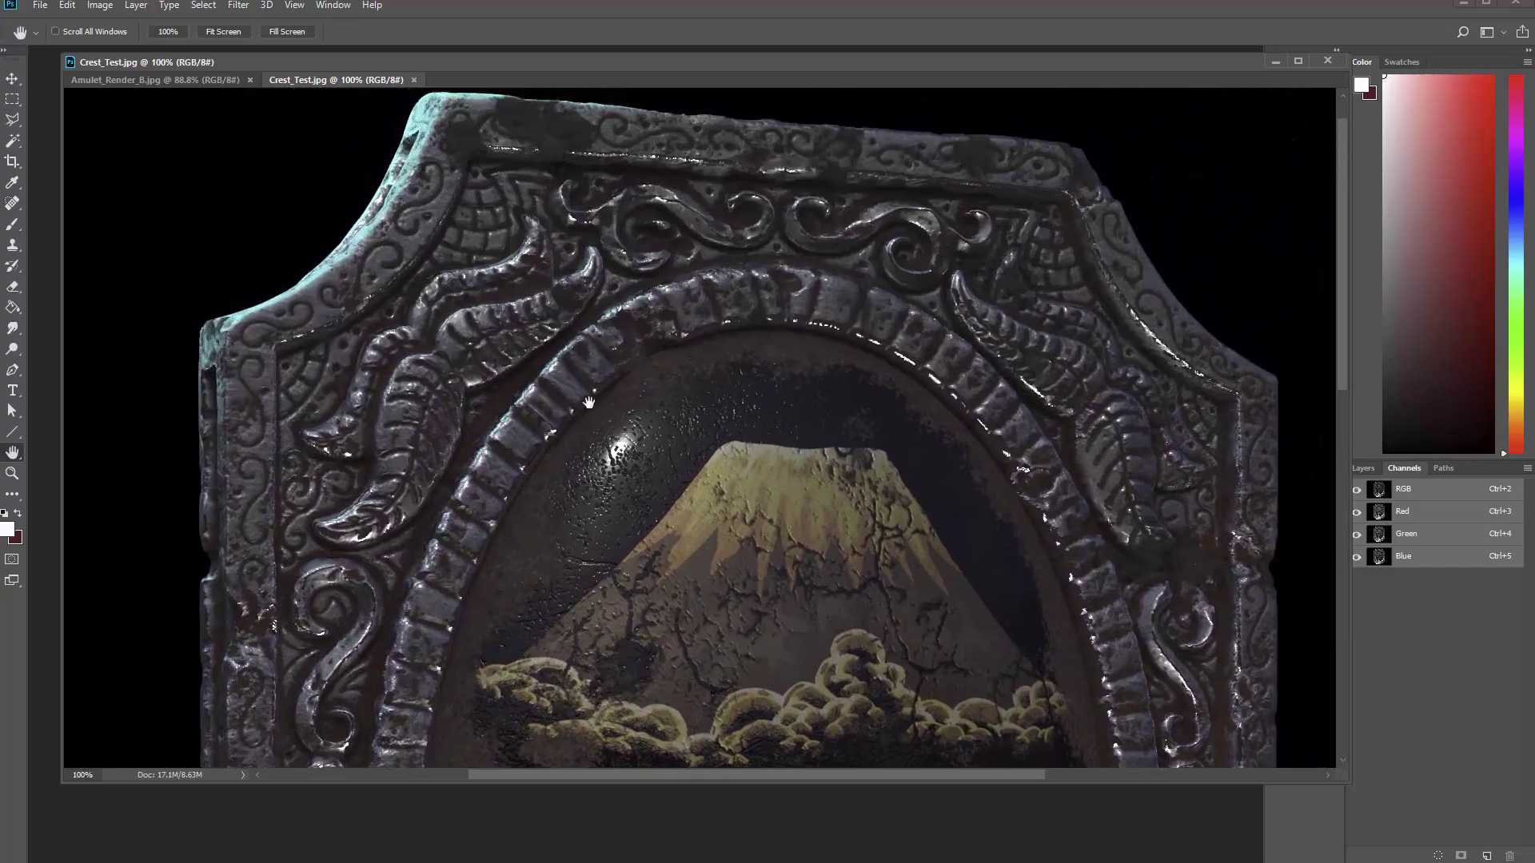
mouse_move(717, 587)
mouse_down()
mouse_move(651, 353)
mouse_move(702, 212)
mouse_move(685, 308)
mouse_move(728, 591)
mouse_up()
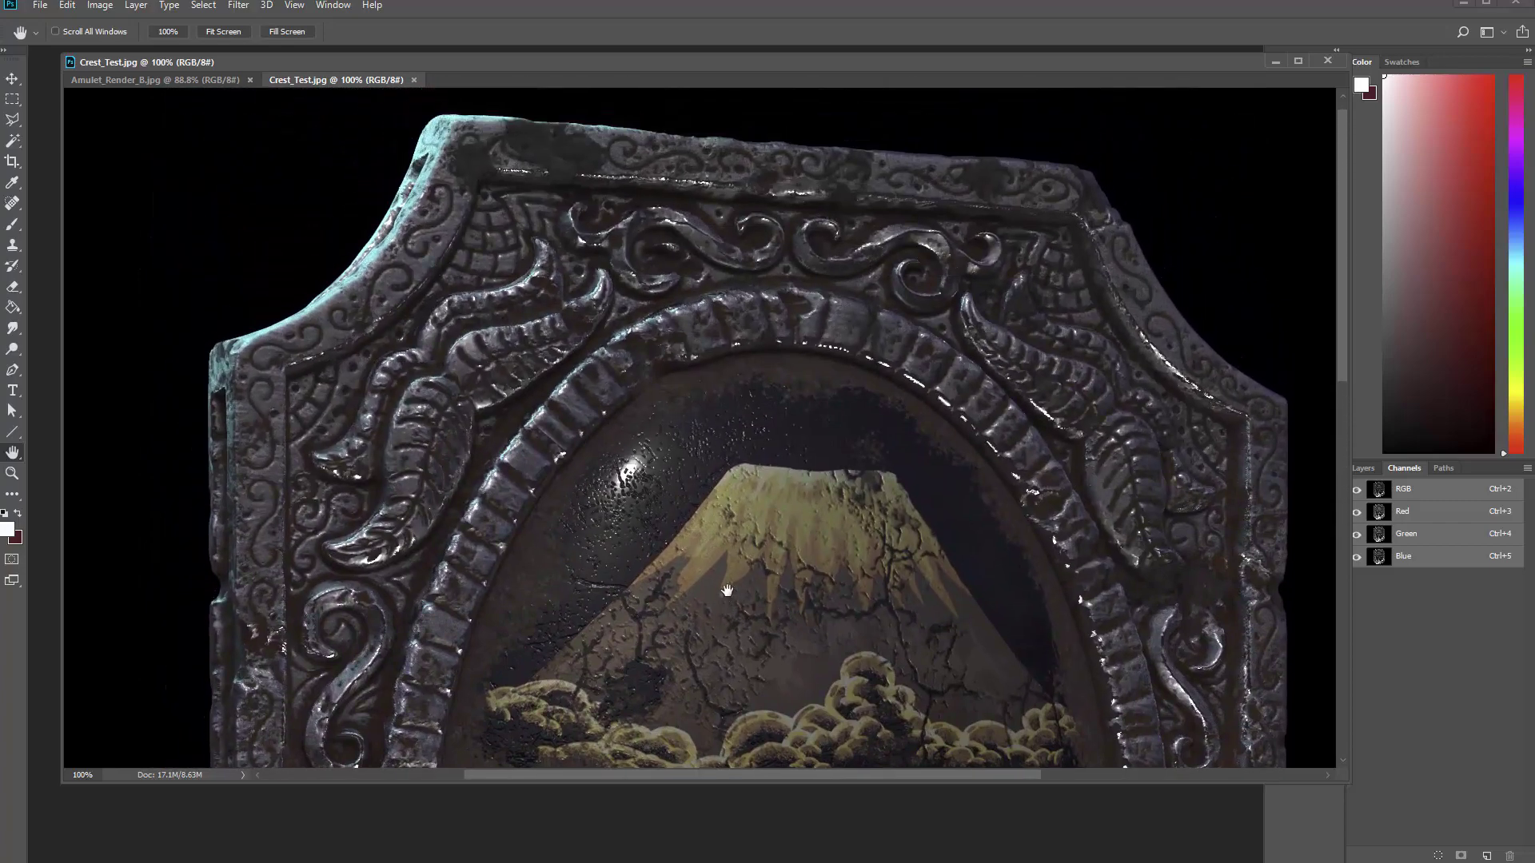
click(1275, 62)
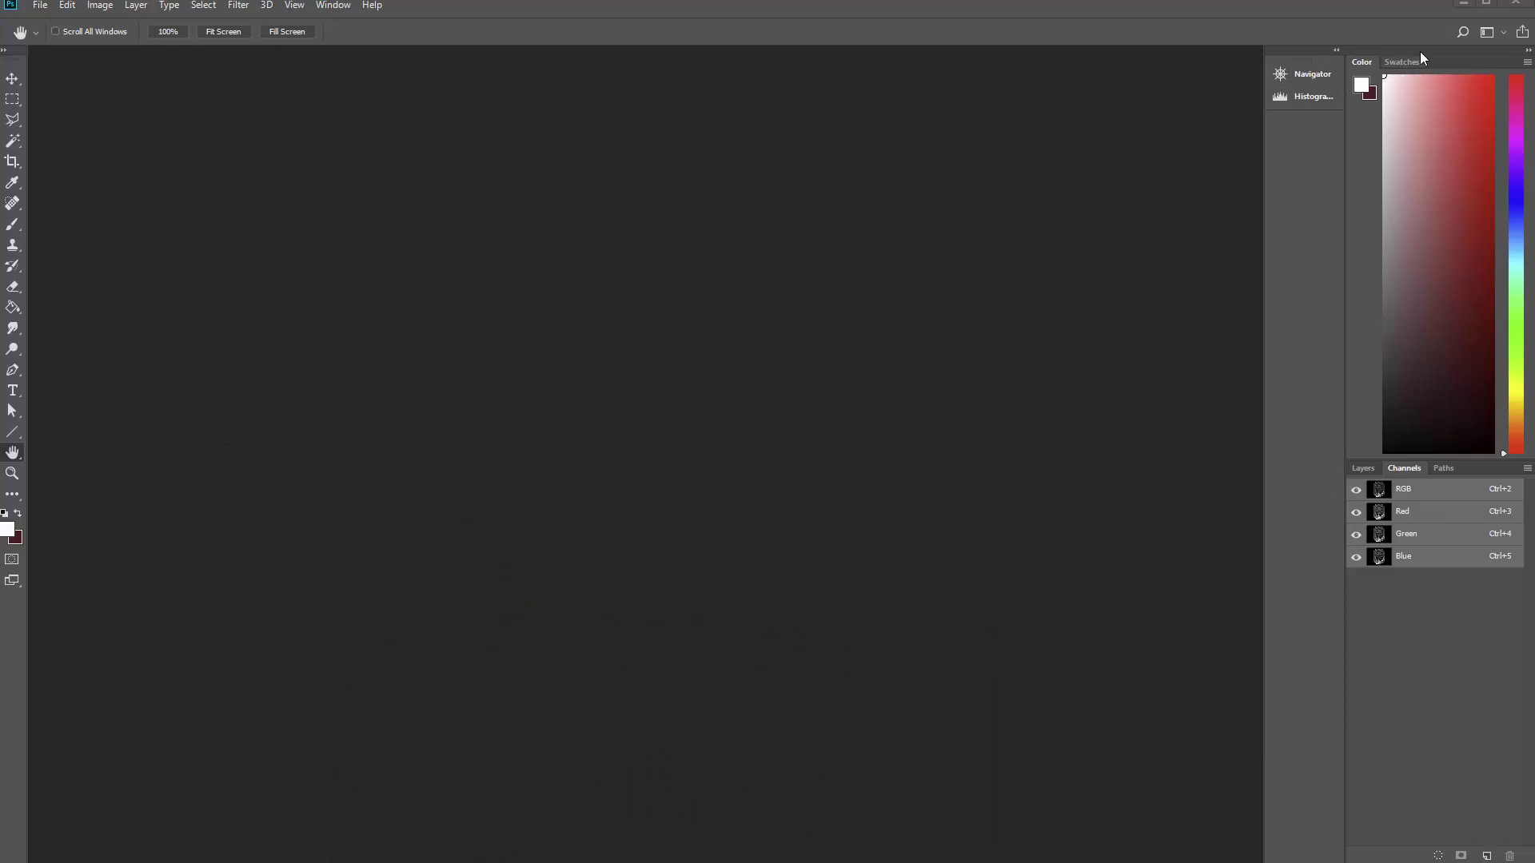
Minimise Photoshop and advance the Intro to Prop Sculpting store page to the next product image.
click(1458, 8)
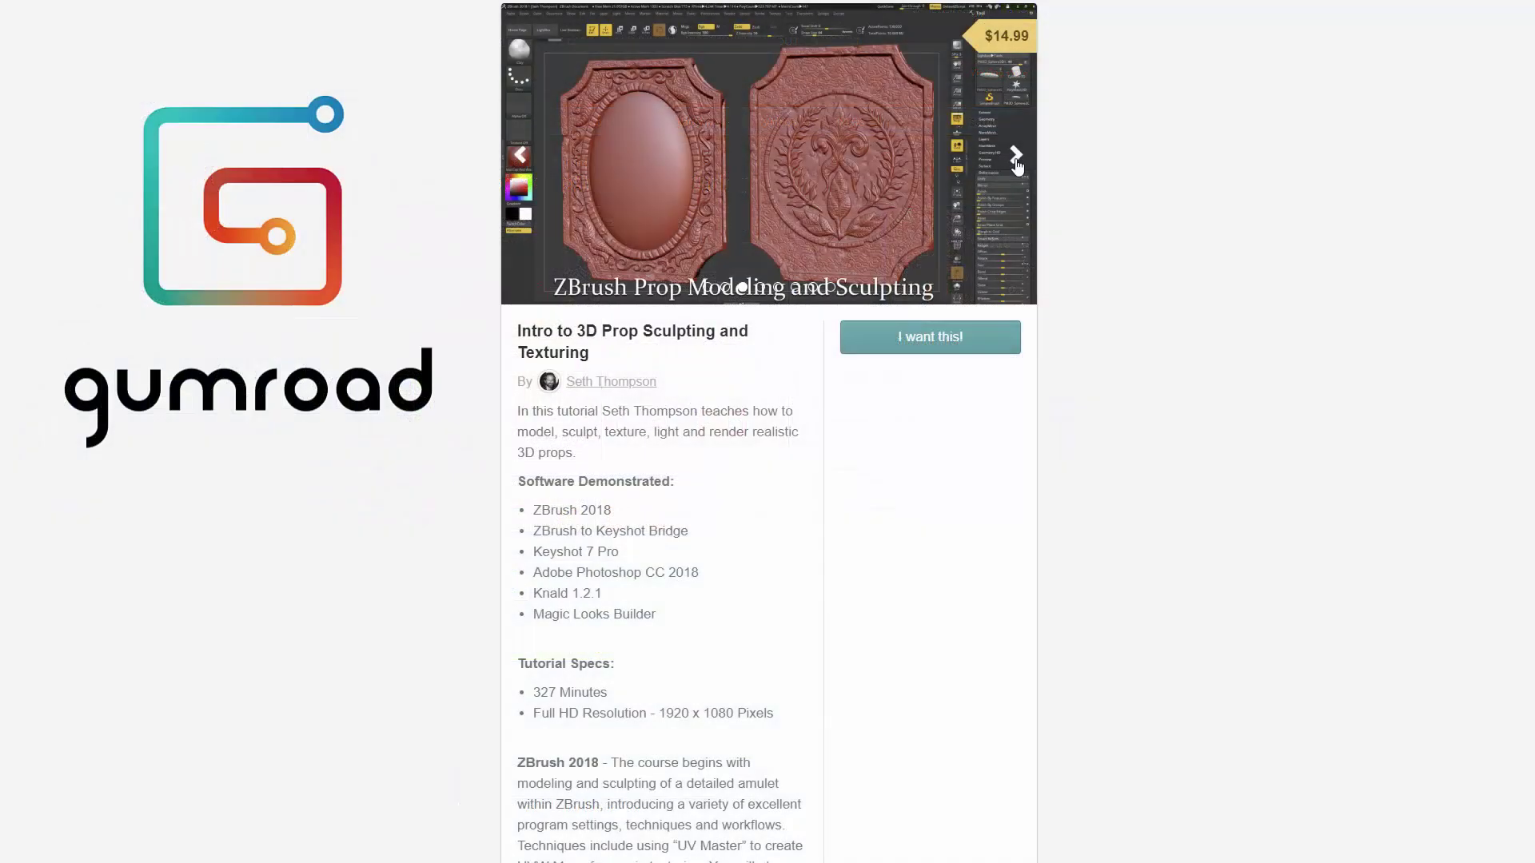
click(1016, 160)
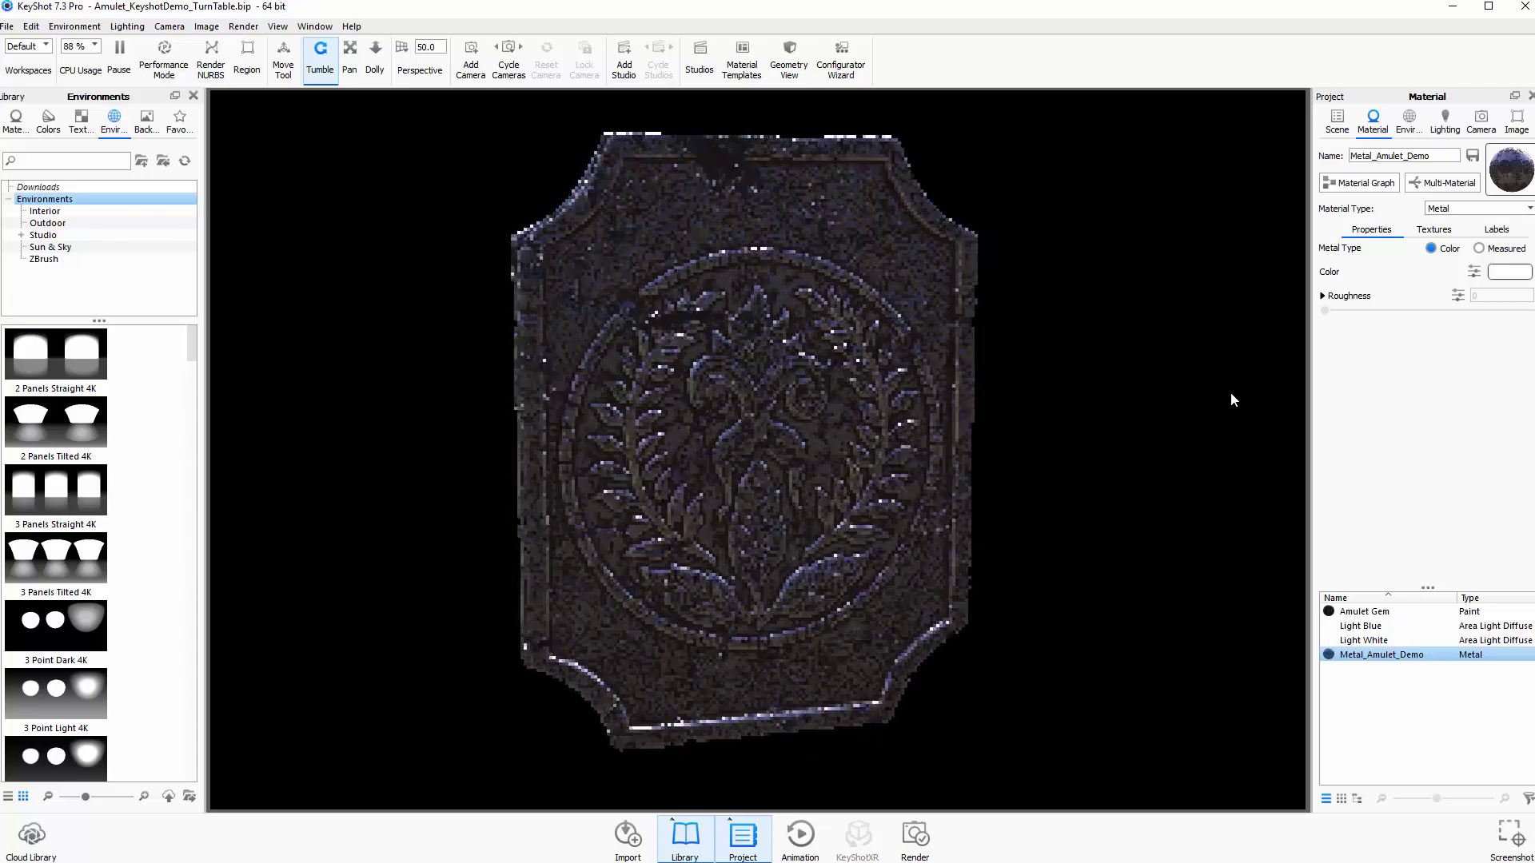
Open the Metal_Amulet_Demo graph, shift the rusted and Mask_Dirt_Spots nodes left, then minimise it.
click(1376, 184)
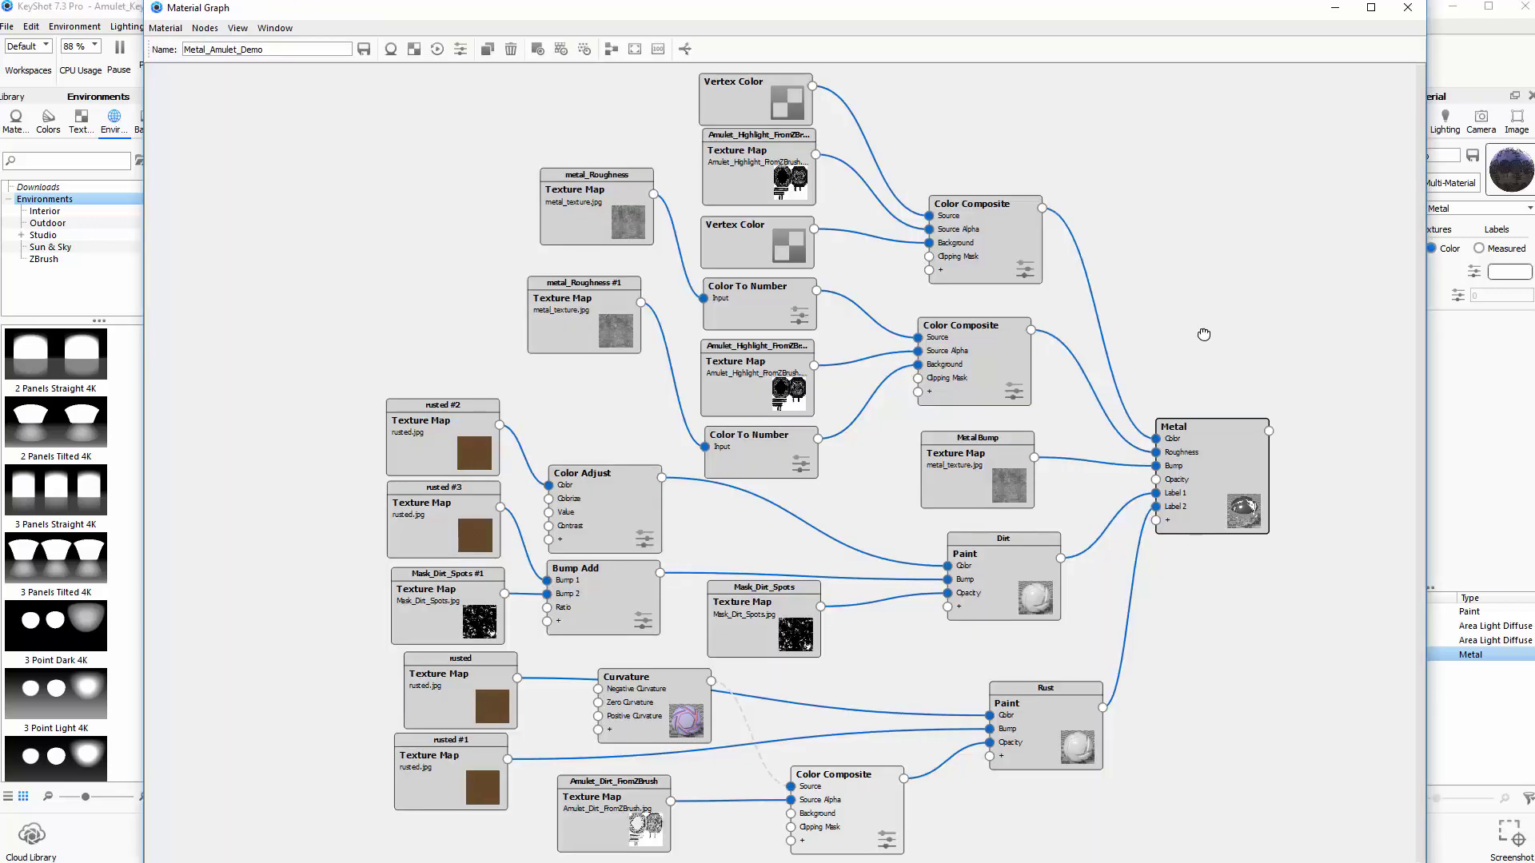
drag(439, 432, 398, 398)
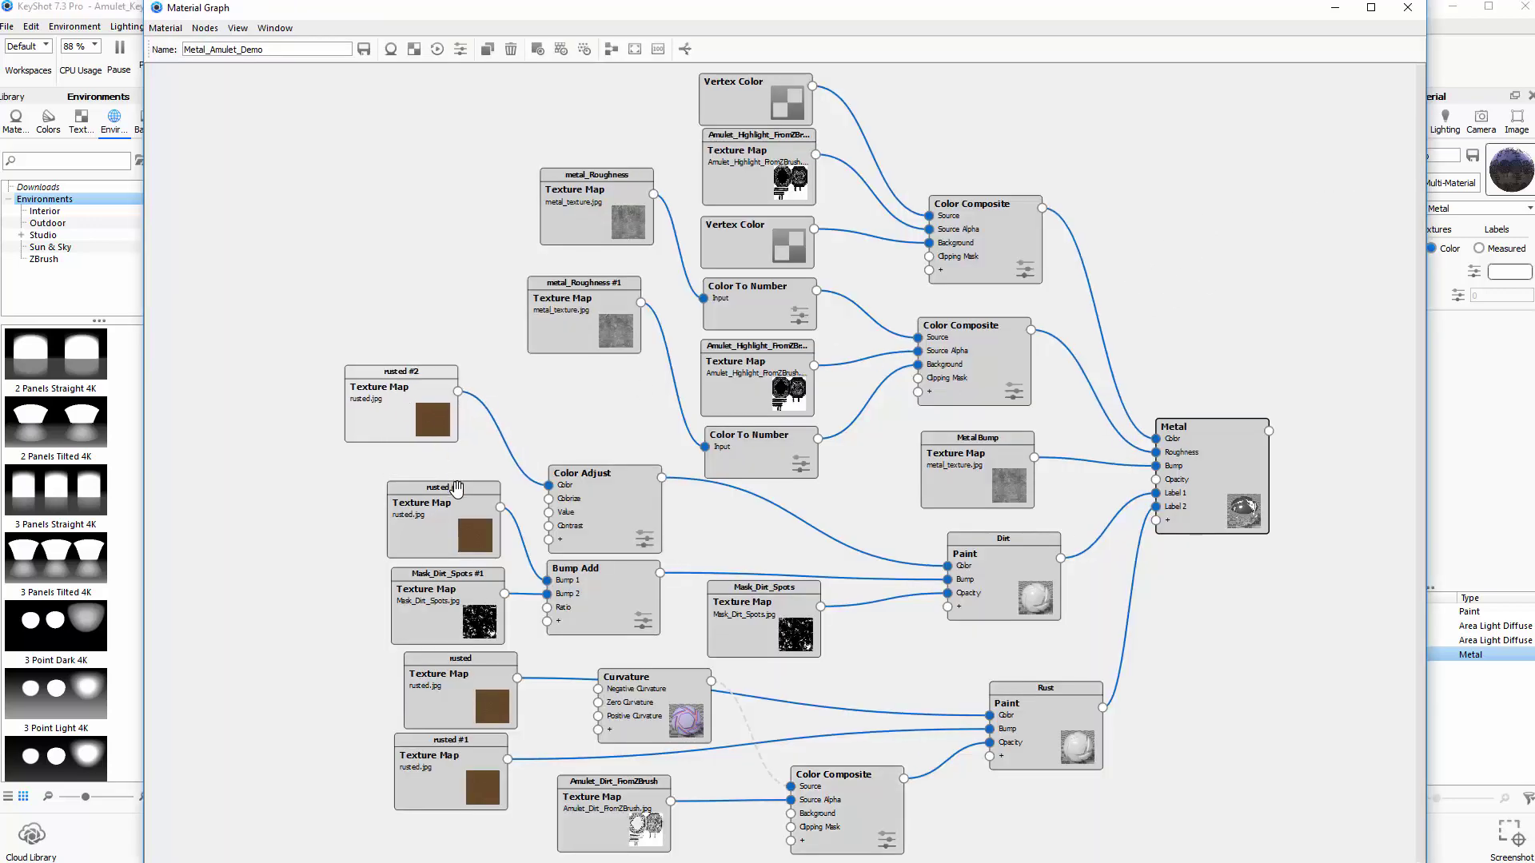
drag(454, 489, 400, 471)
drag(421, 595, 332, 589)
drag(448, 691, 410, 695)
drag(436, 771, 379, 785)
drag(634, 819, 707, 817)
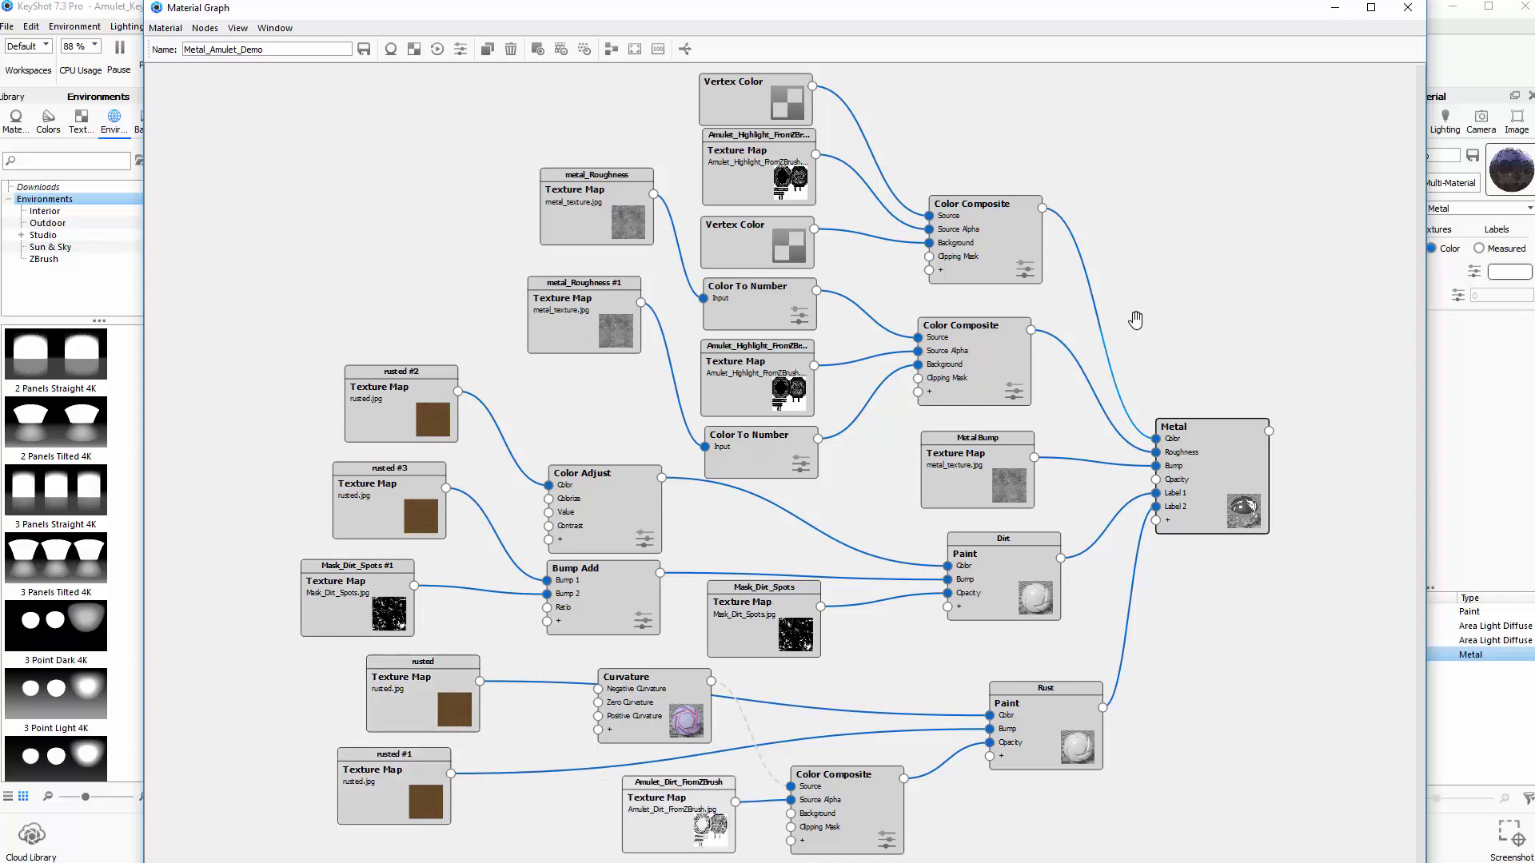
click(1335, 7)
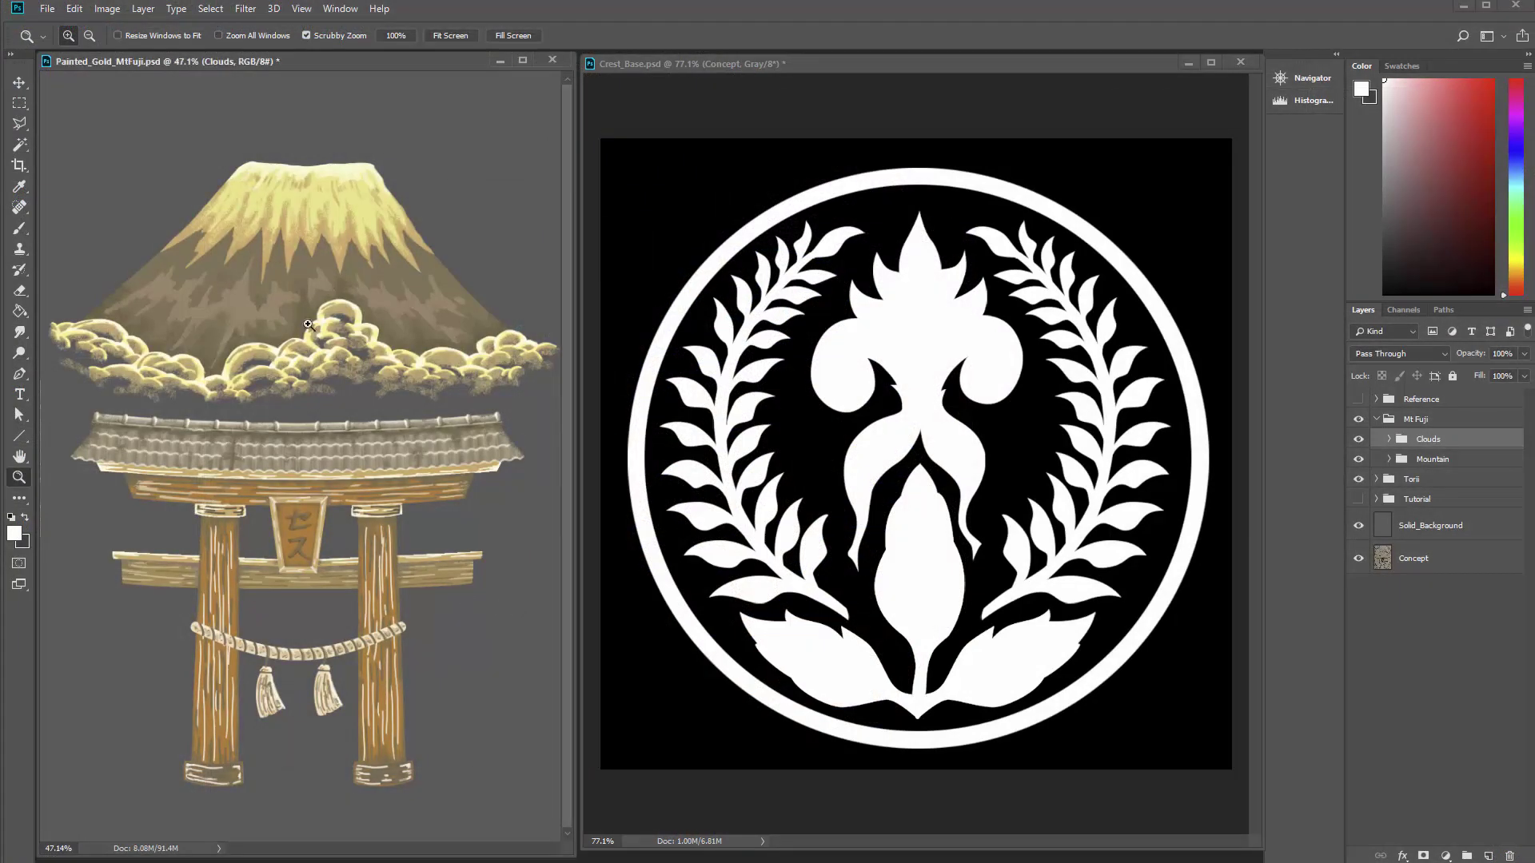
Briefly hide and re-show the Clouds and Mountain layers.
click(1358, 439)
click(1358, 439)
click(1359, 458)
click(1359, 459)
In Crest_Base, hide layer A and turn on layers B through G.
click(927, 69)
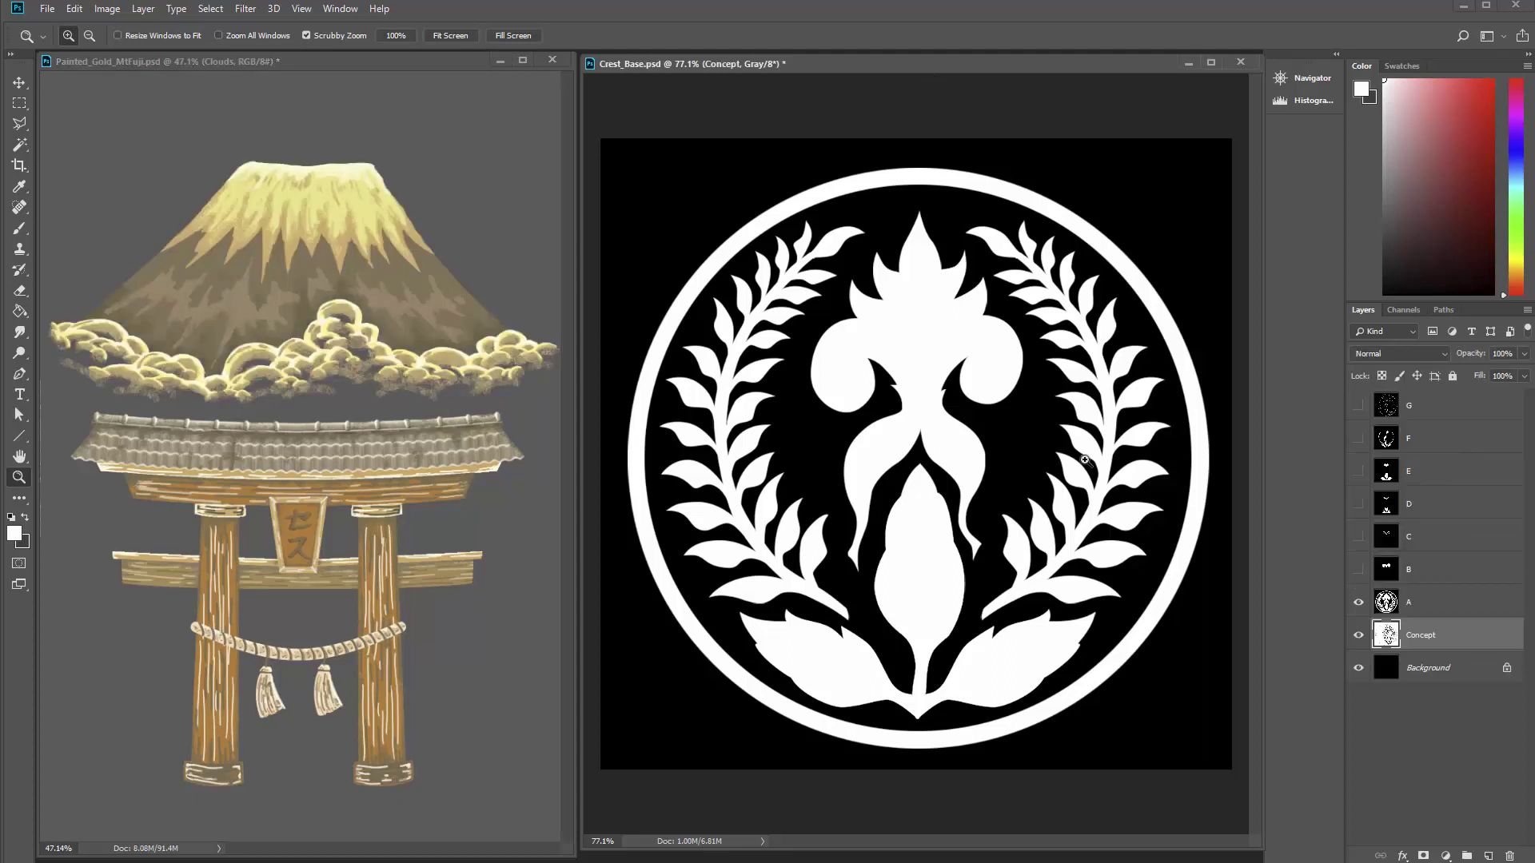
click(1358, 603)
click(1359, 569)
click(1358, 537)
click(1358, 504)
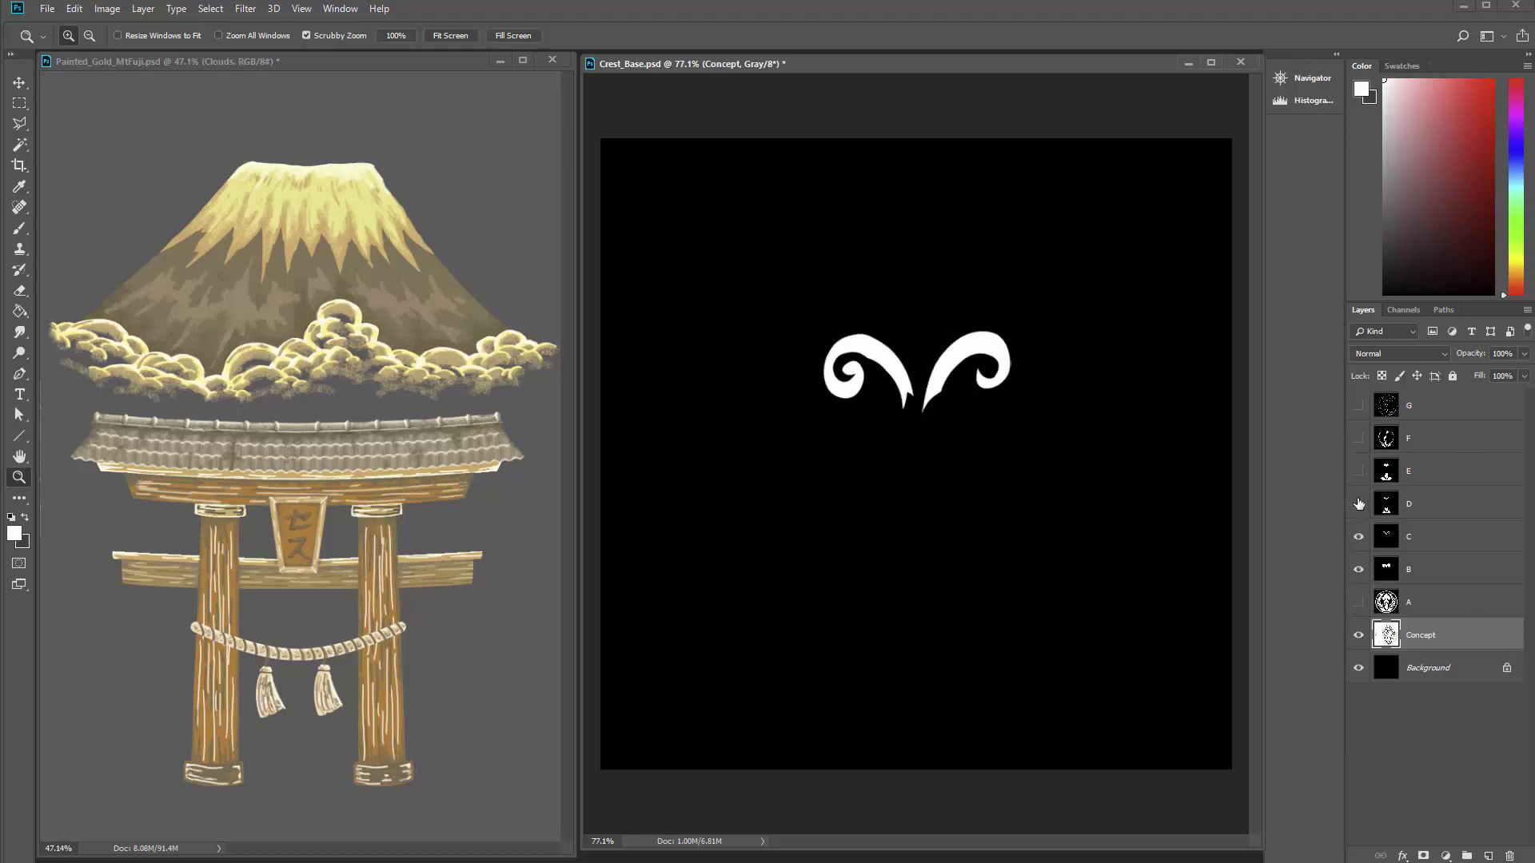
click(1359, 471)
click(1359, 438)
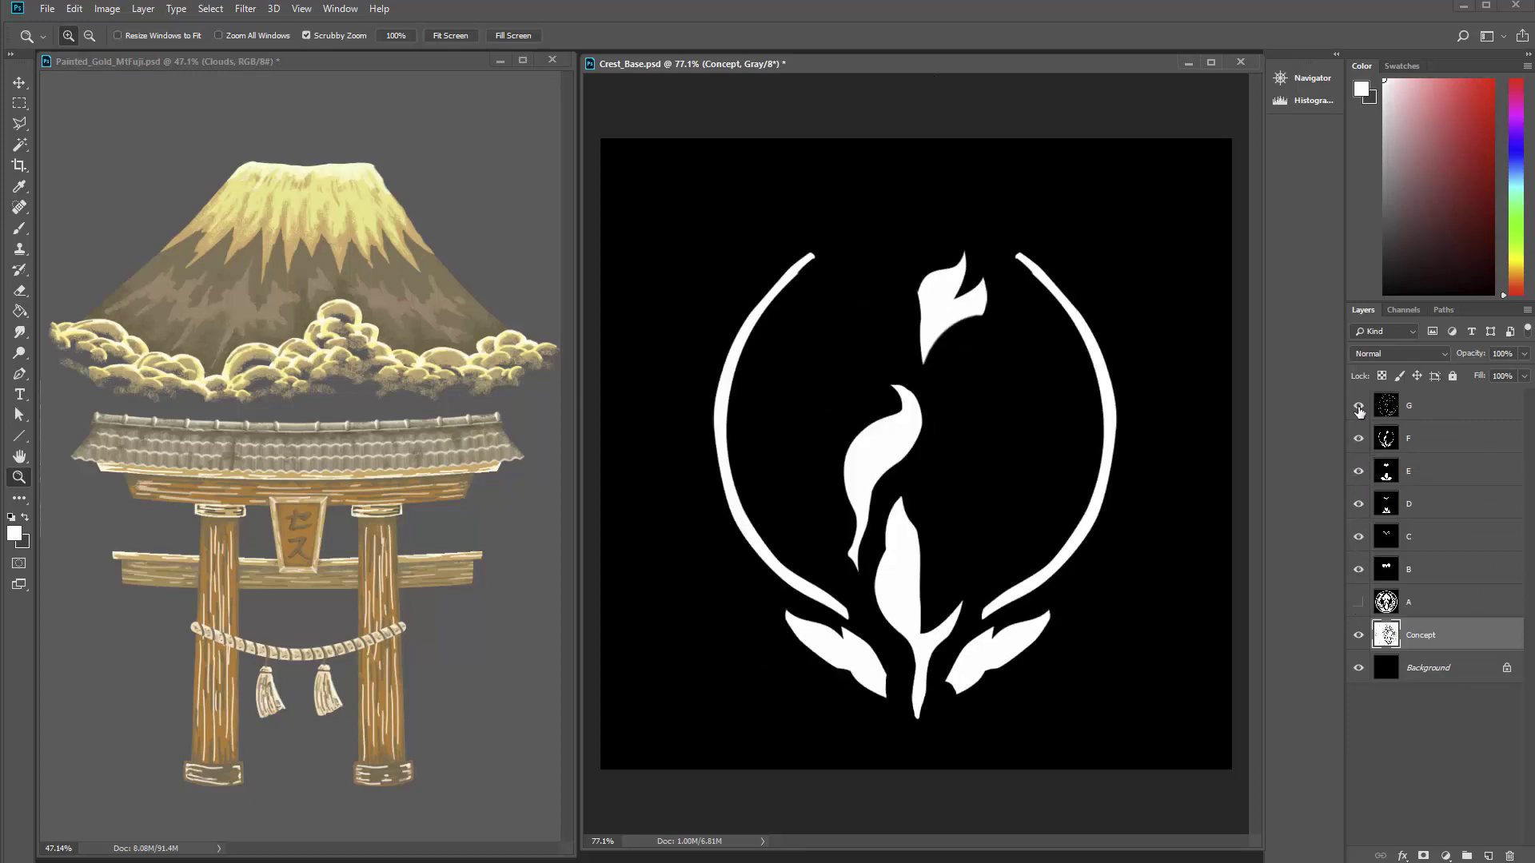
click(1359, 406)
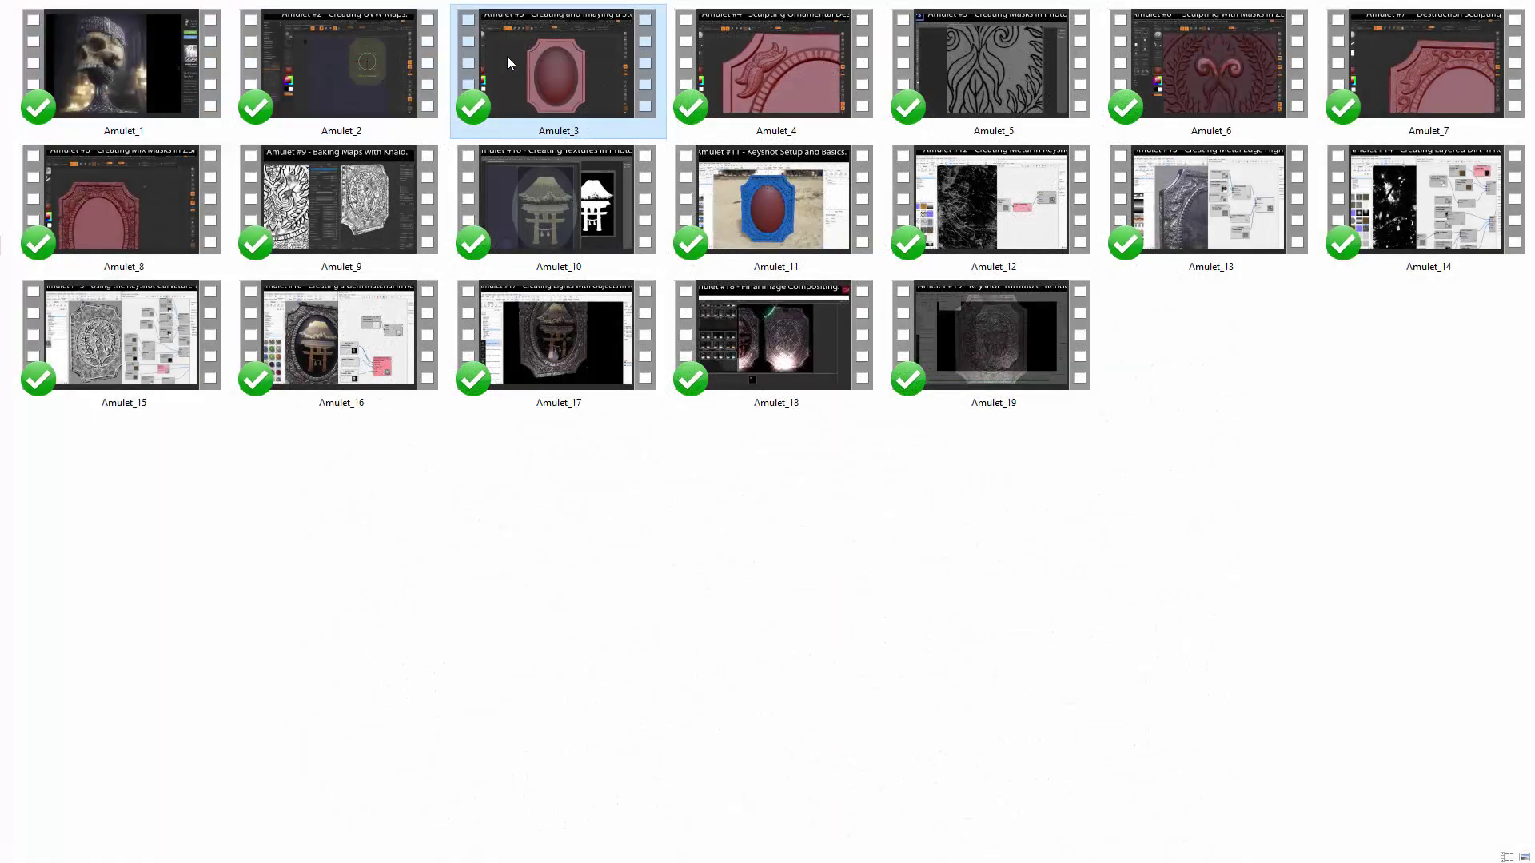
Play the Amulet_3 video 'Creating and Inlaying a Stone' in Movies & TV.
double_click(509, 62)
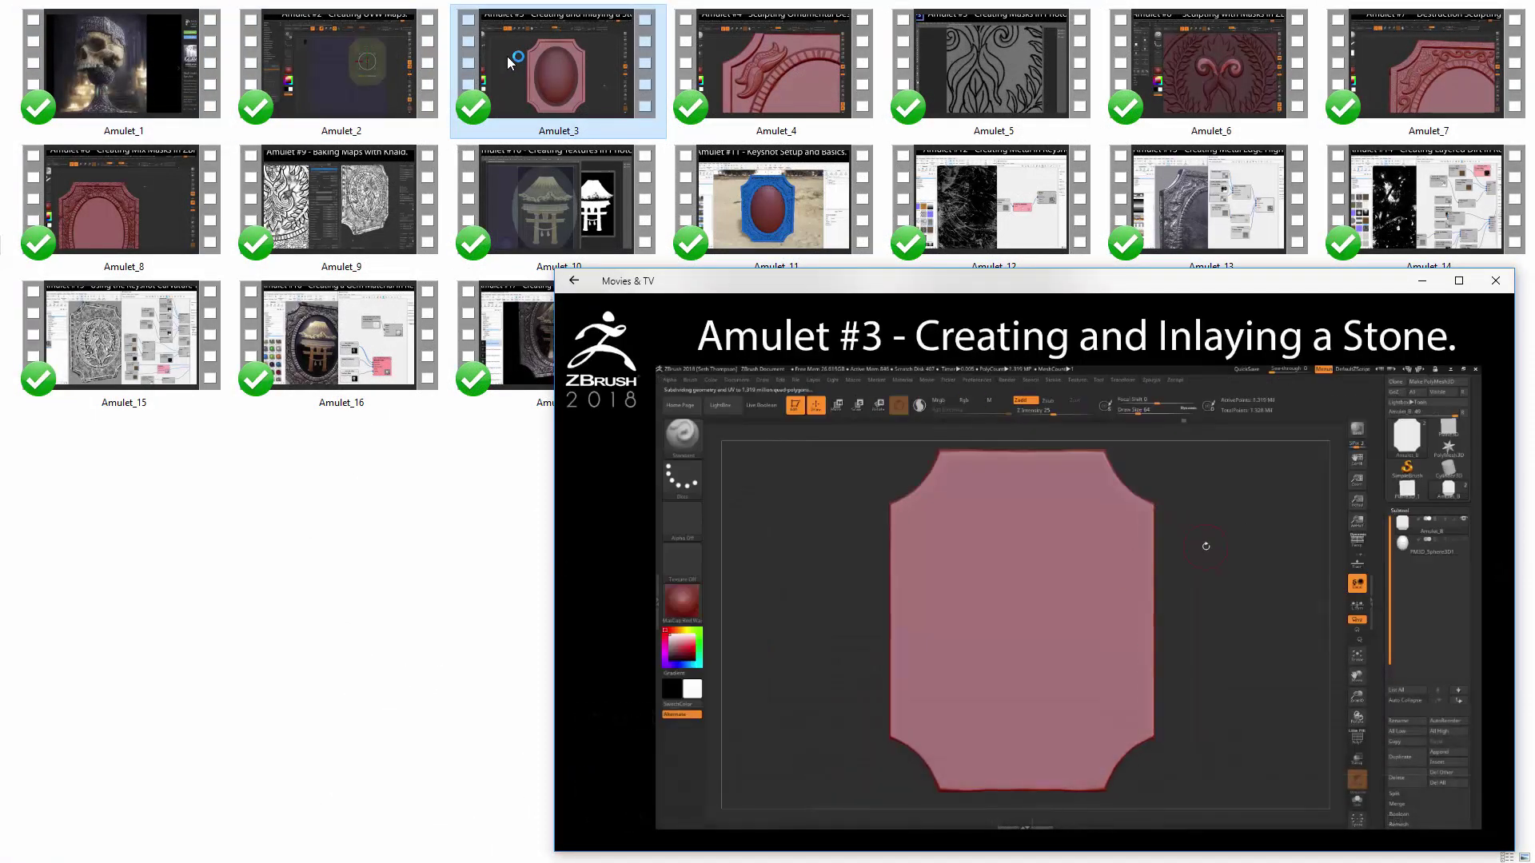